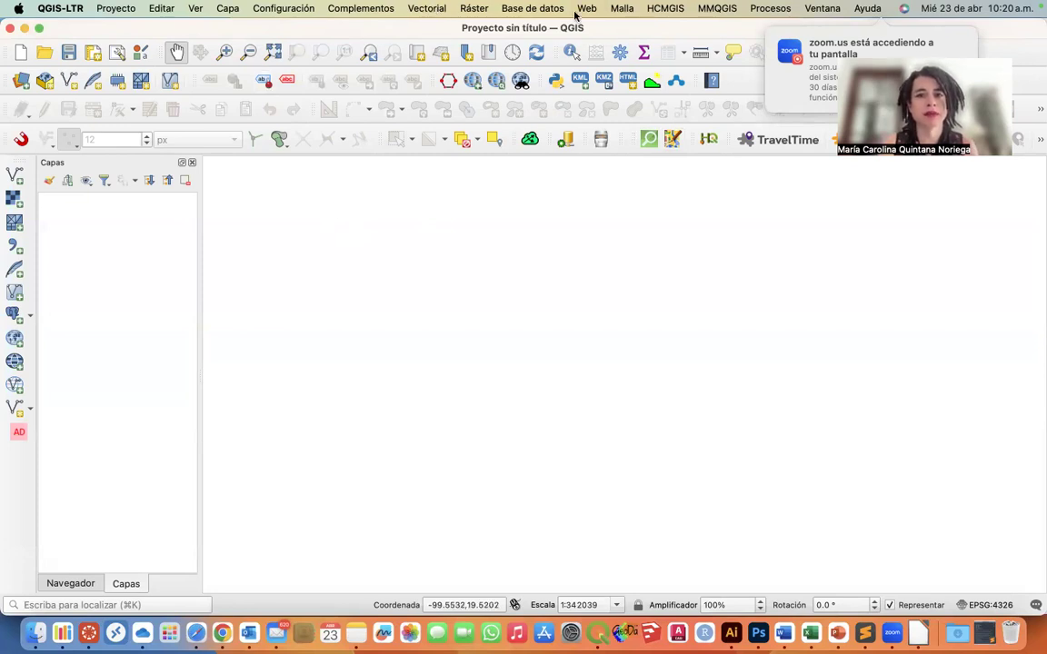
Add the OSM Standard basemap from QuickMapServices to the empty project
left_click(586, 8)
mouse_move(609, 80)
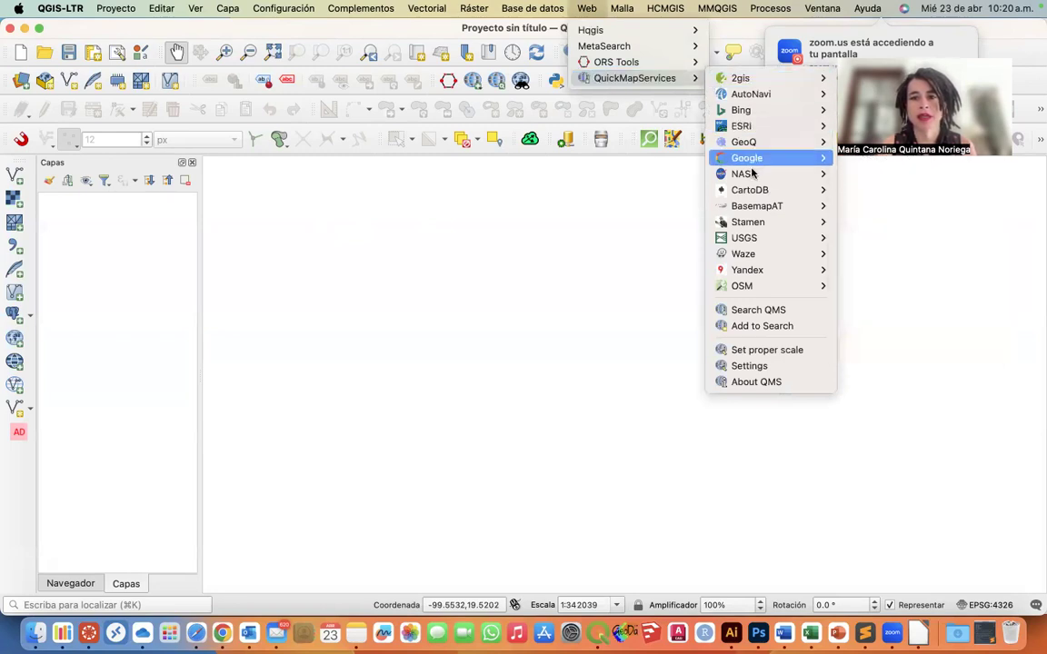
mouse_move(744, 287)
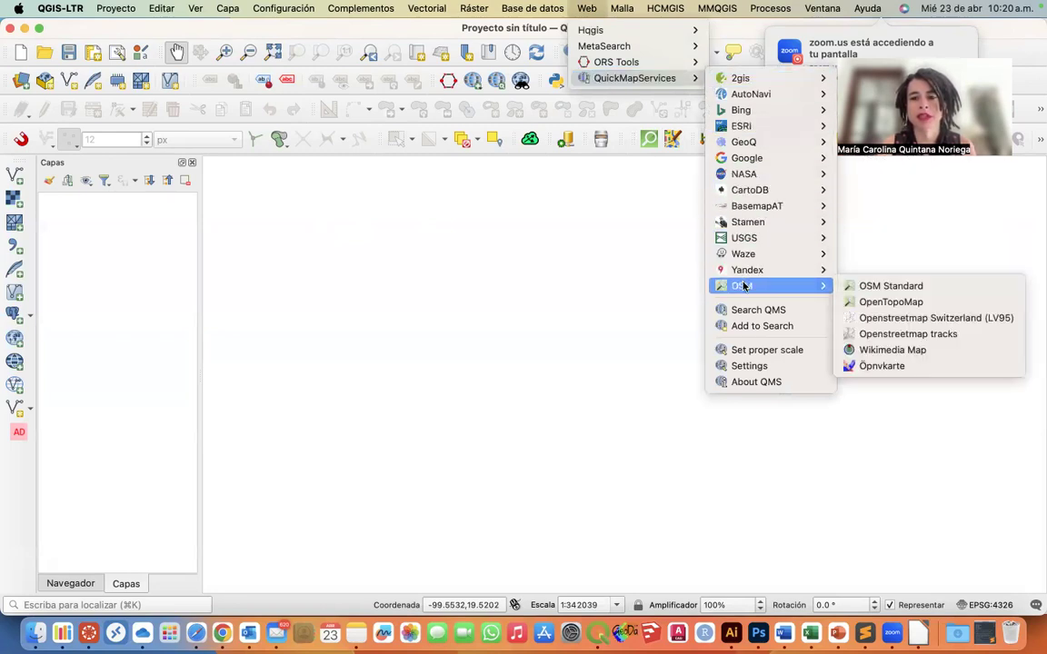
left_click(865, 287)
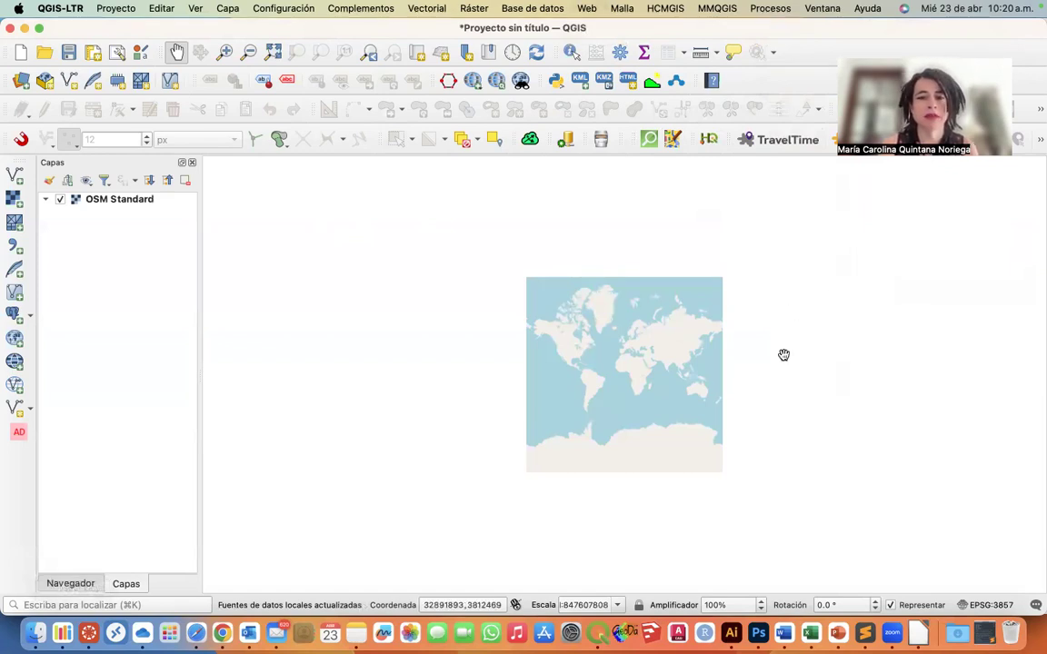
Add ZEST_area27.shp from the LAYERS folder in Finder to the QGIS project as a layer above the basemap
key("ctrl+Up")
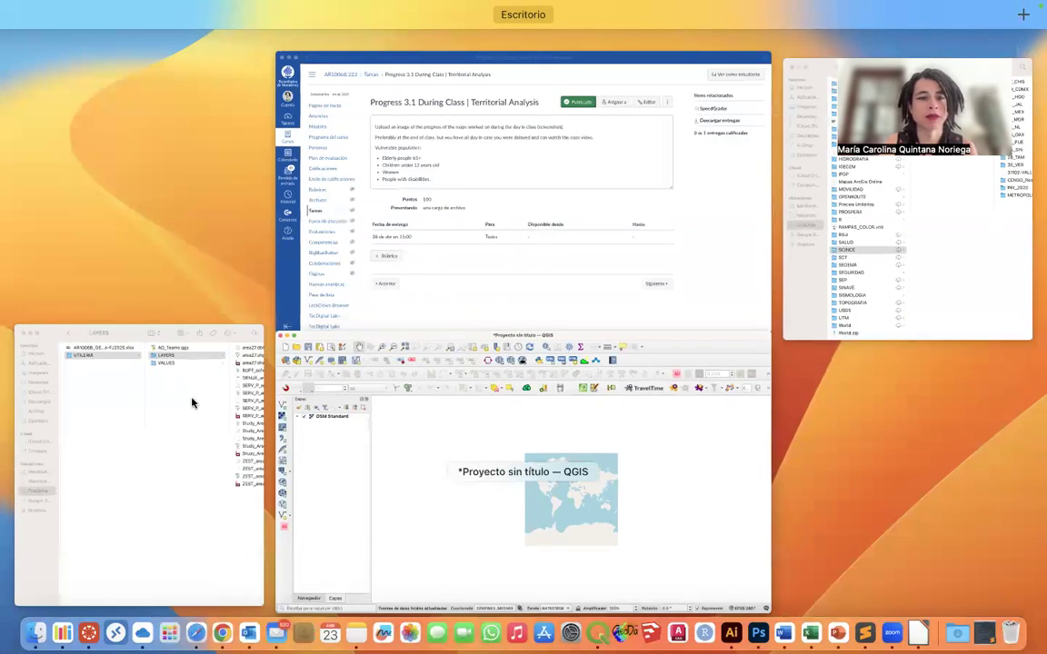
left_click(191, 400)
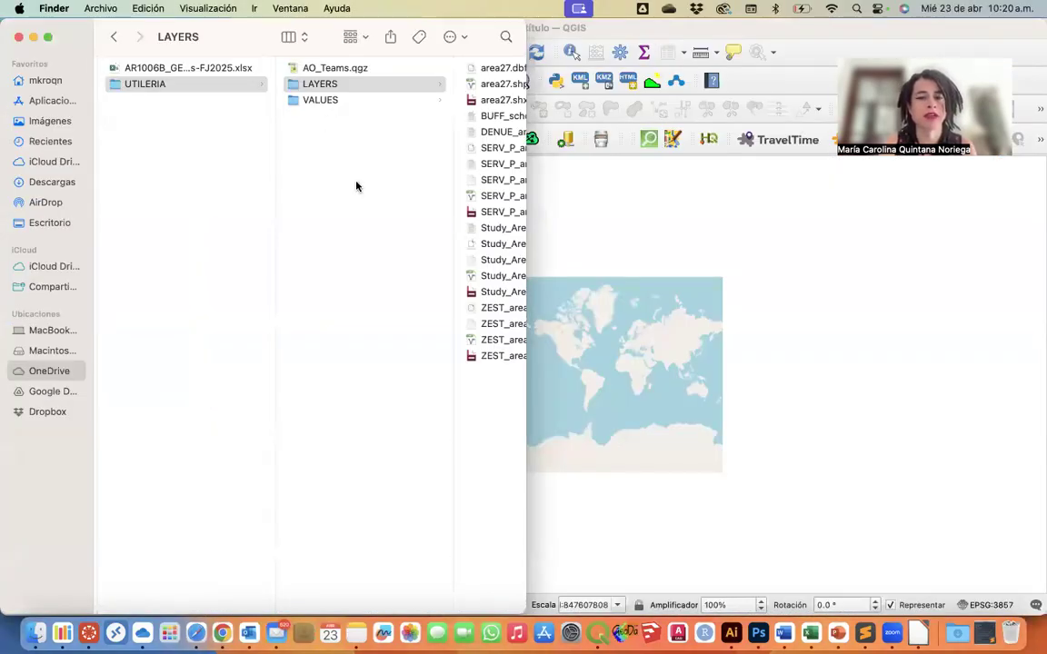
scroll(355, 184, "right", 5)
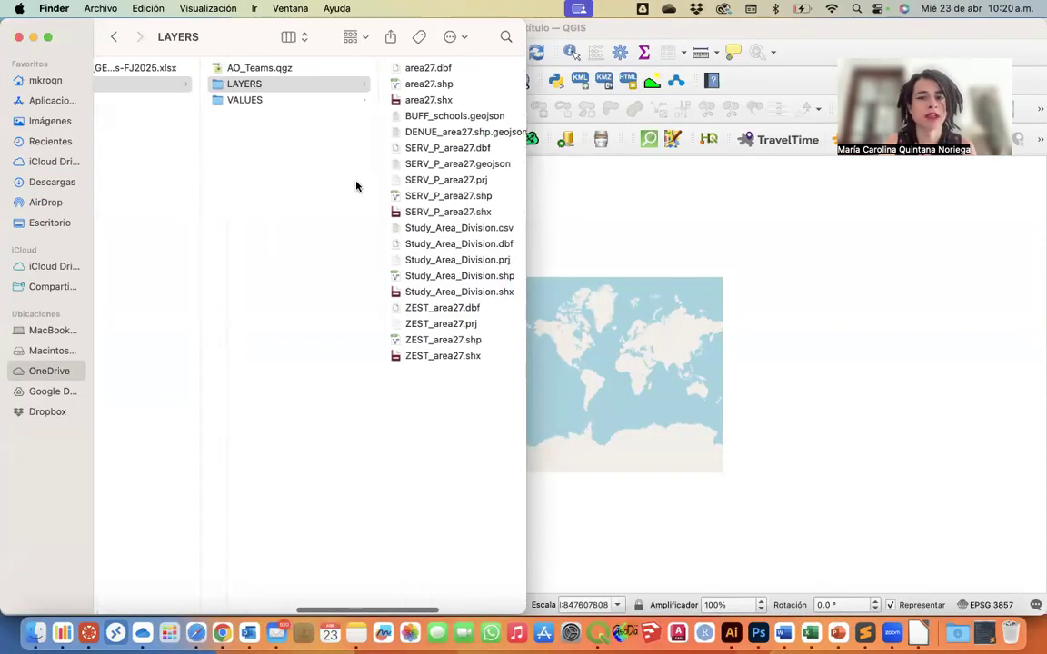
left_click(393, 341)
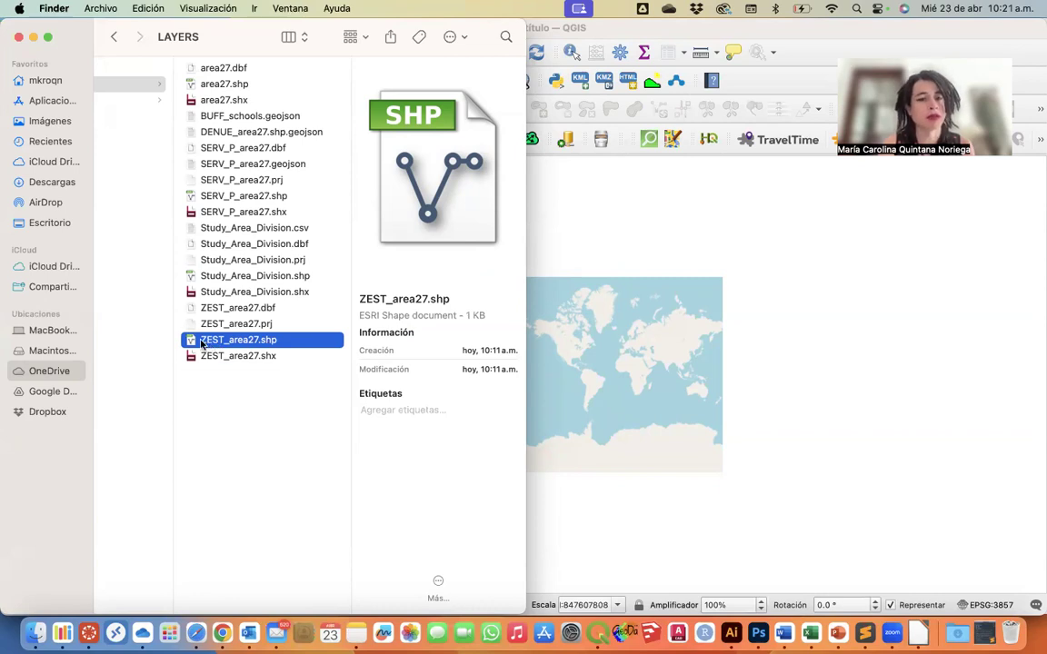
left_click_drag(203, 346, 741, 296)
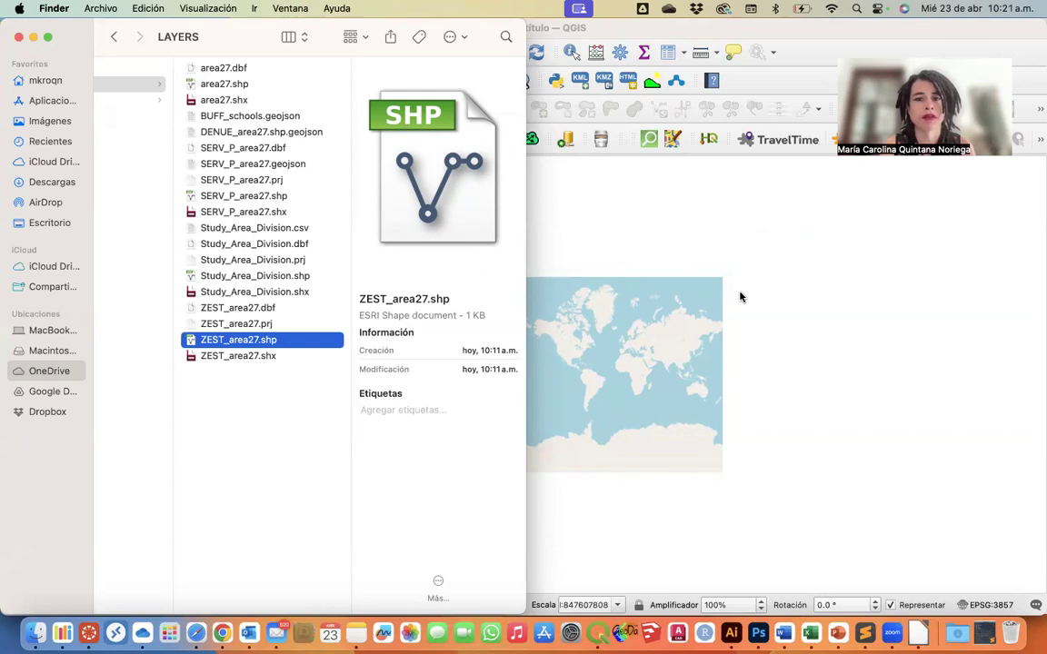
left_click(754, 46)
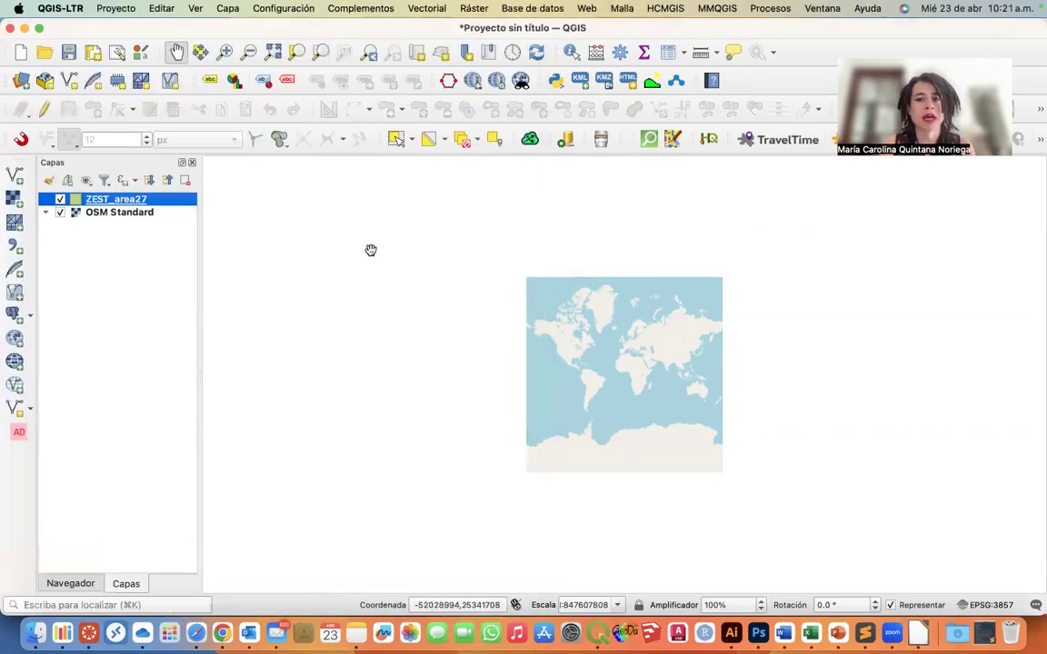
Make the simple fill of the ZEST_area27 layer transparent in its layer styling
left_click_drag(533, 393, 566, 387)
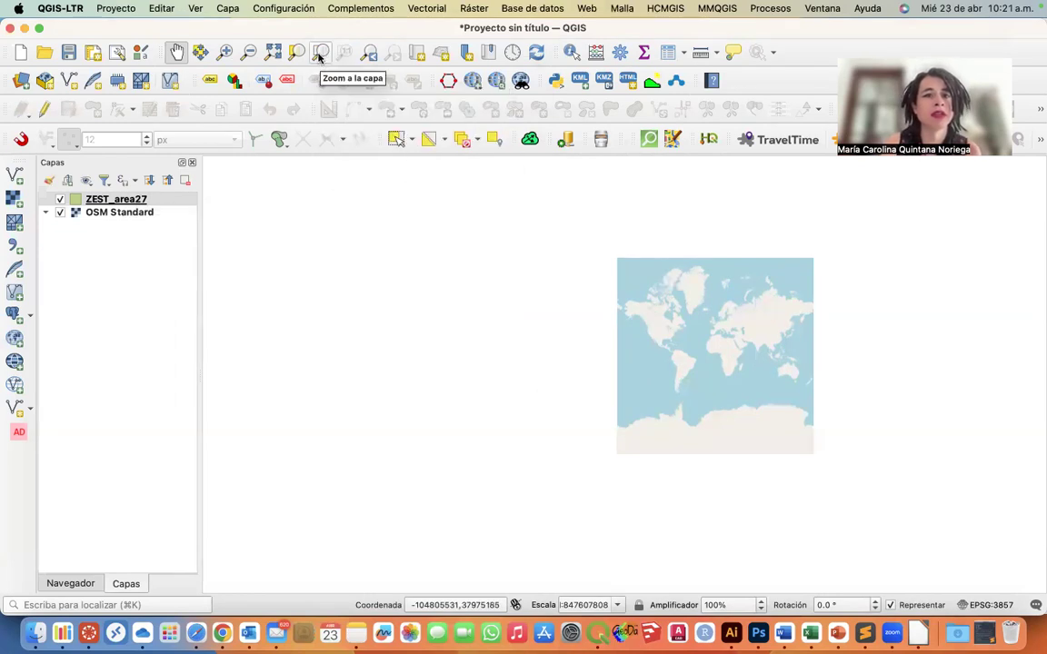
left_click(320, 52)
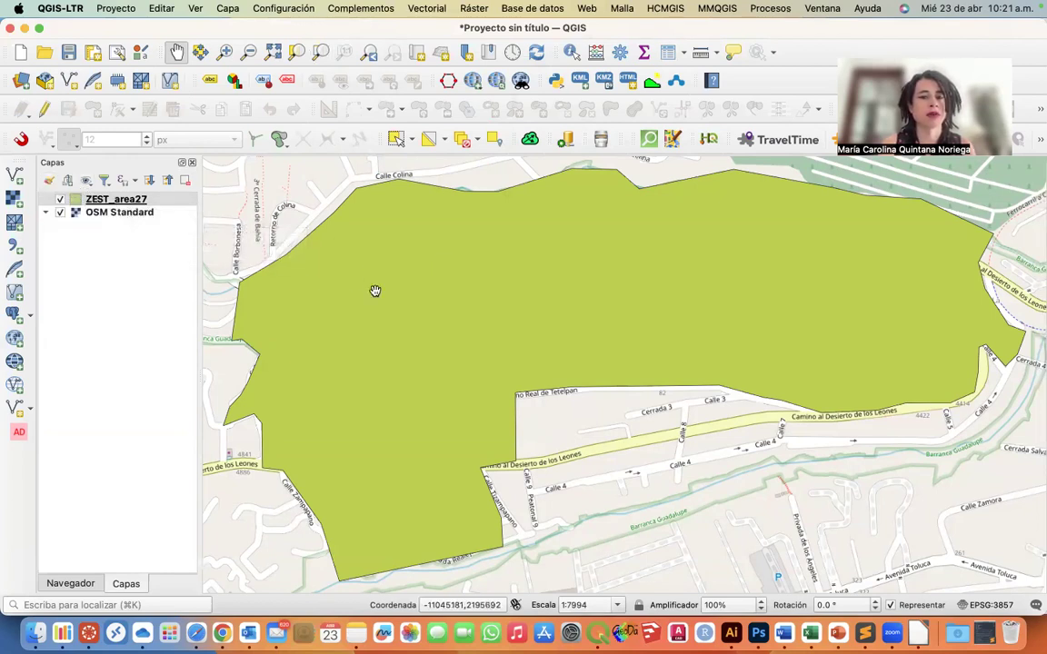
left_click(48, 181)
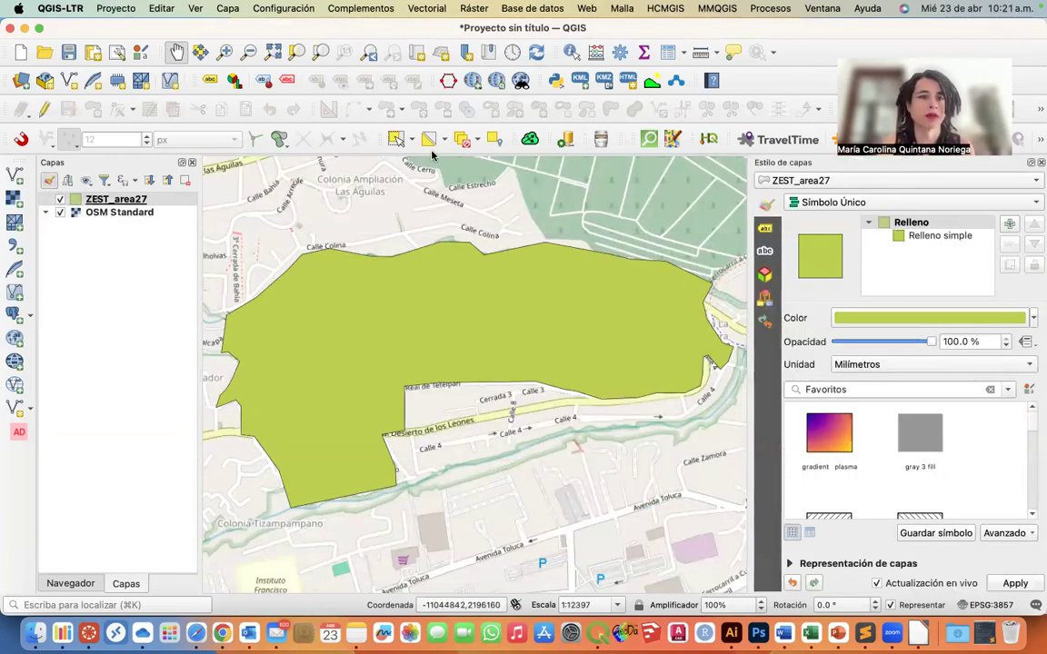
left_click(941, 236)
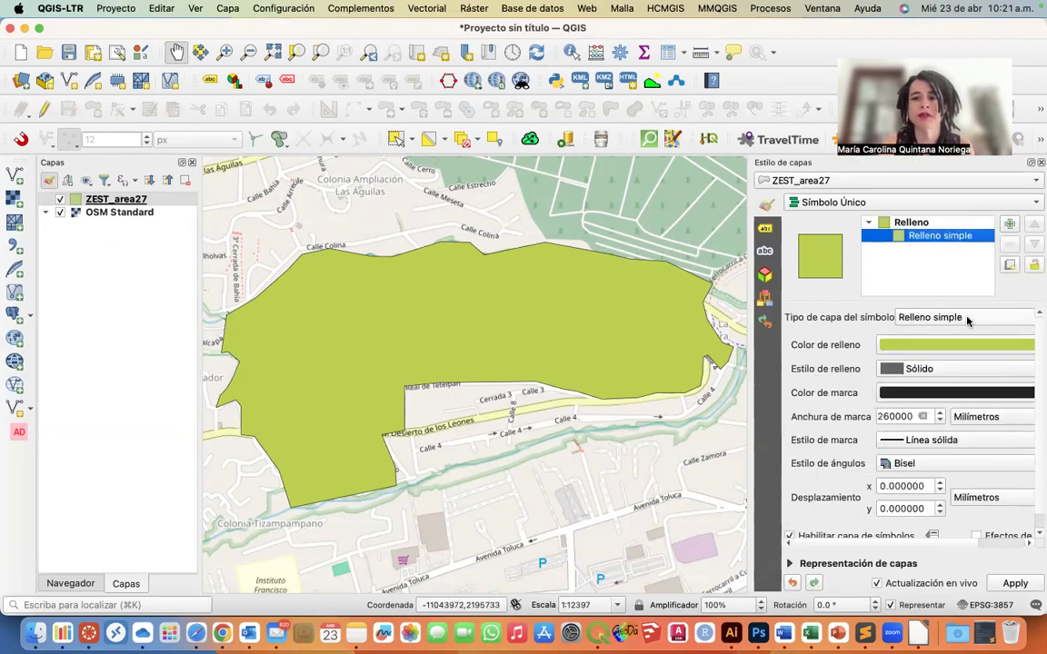
left_click_drag(749, 362, 722, 362)
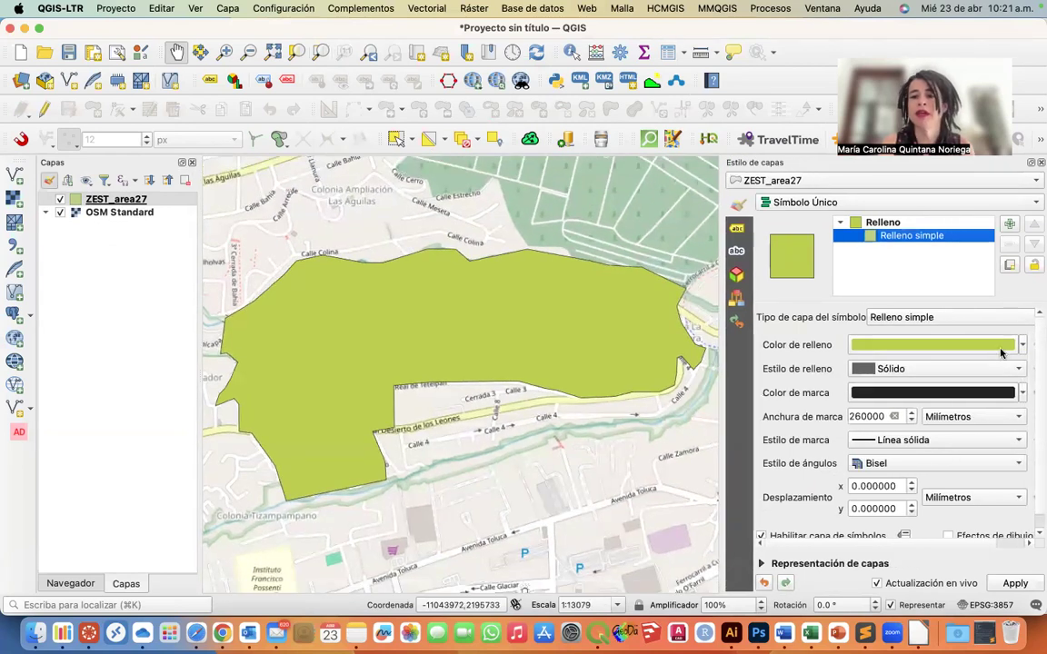
left_click(1022, 346)
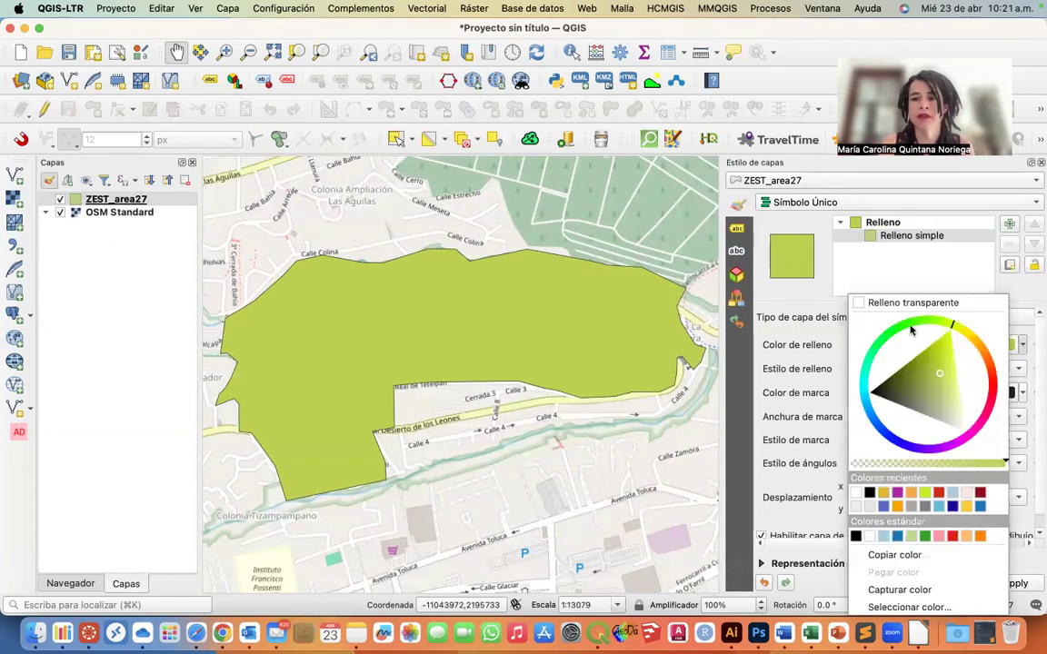
left_click(855, 304)
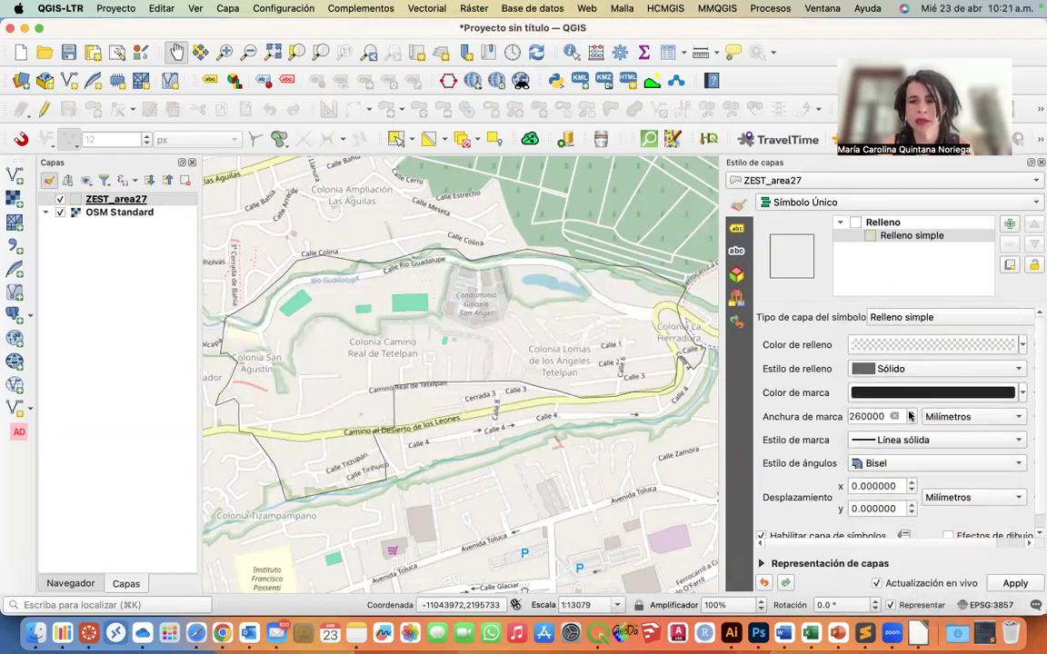
Give the ZEST_area27 polygon a red outline 0.66 mm wide and close the layer styling
left_click(1022, 392)
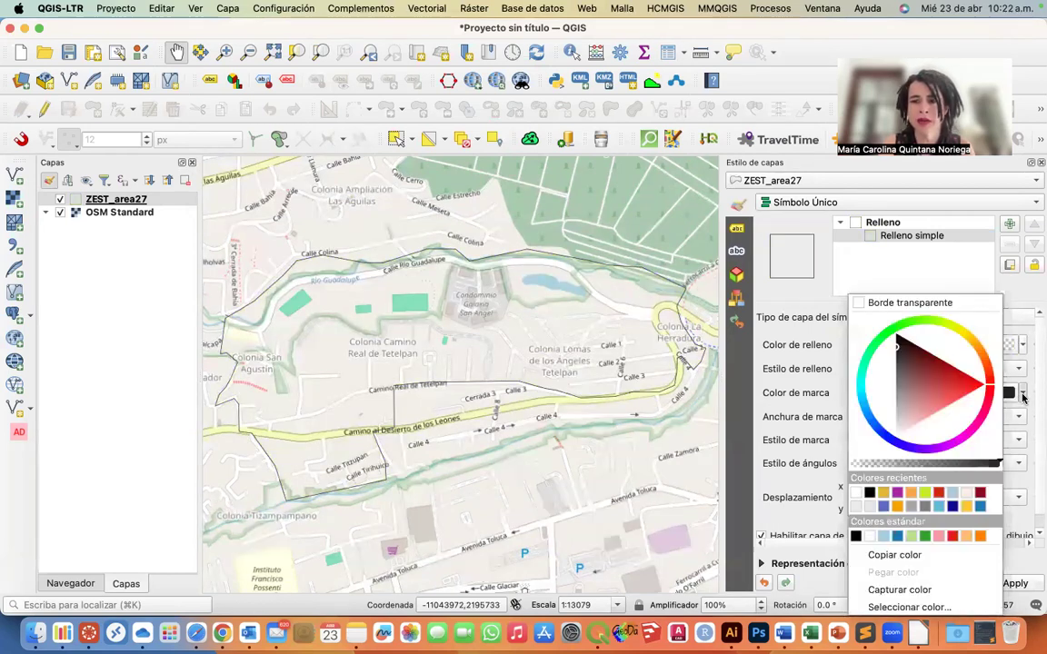
left_click(939, 494)
left_click(912, 415)
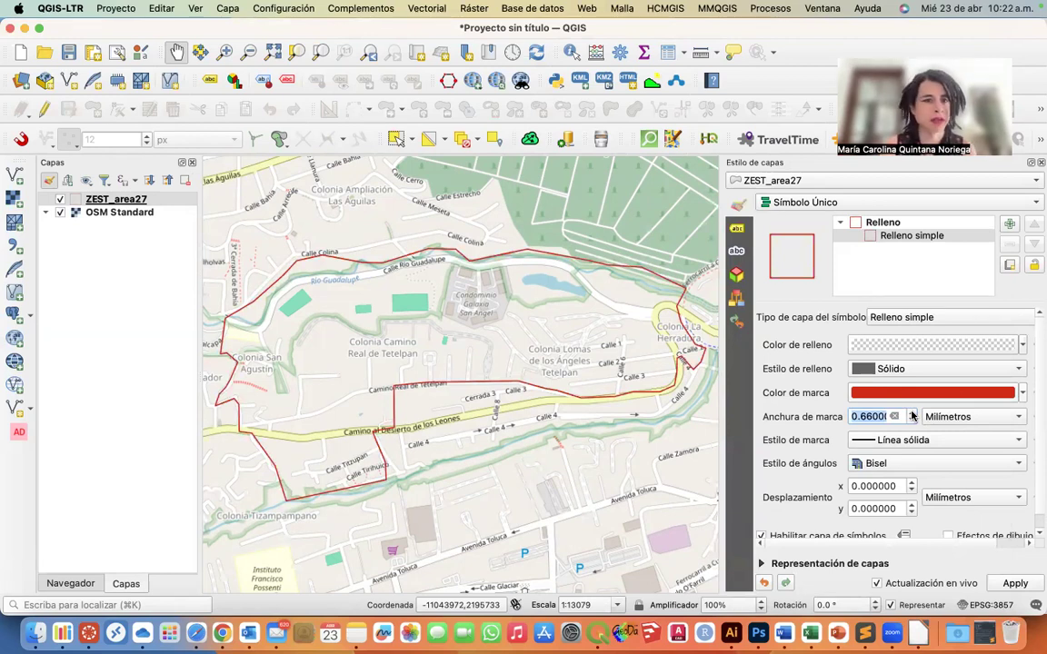
left_click(1040, 163)
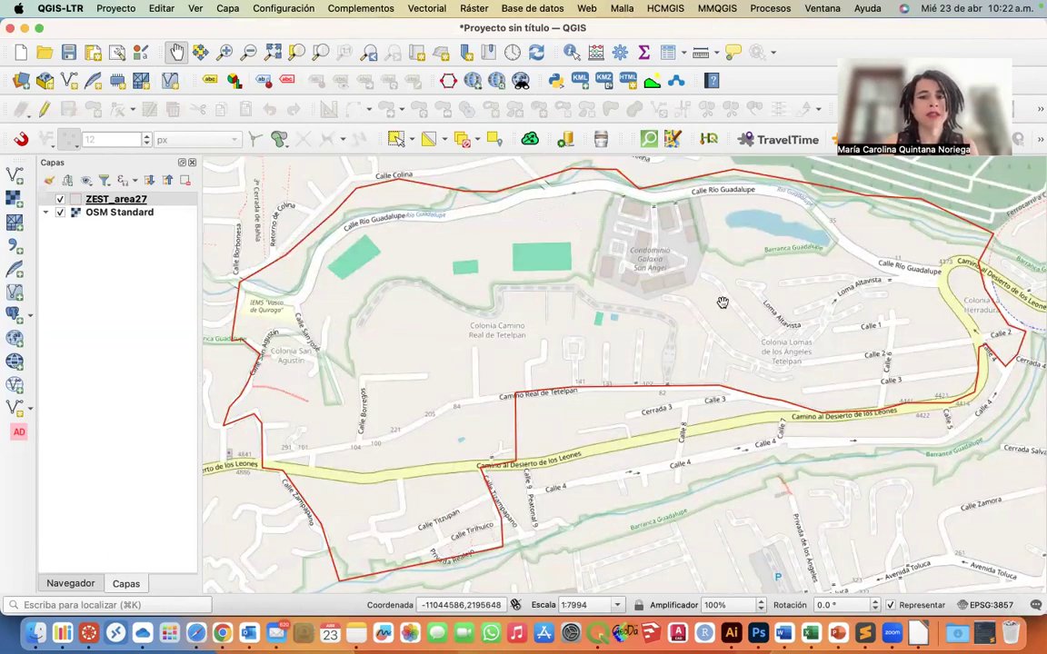
Switch to Canvas to review the vulnerable population groups in the Progress 3.1 assignment, and return to QGIS
key("ctrl+Up")
left_click(540, 192)
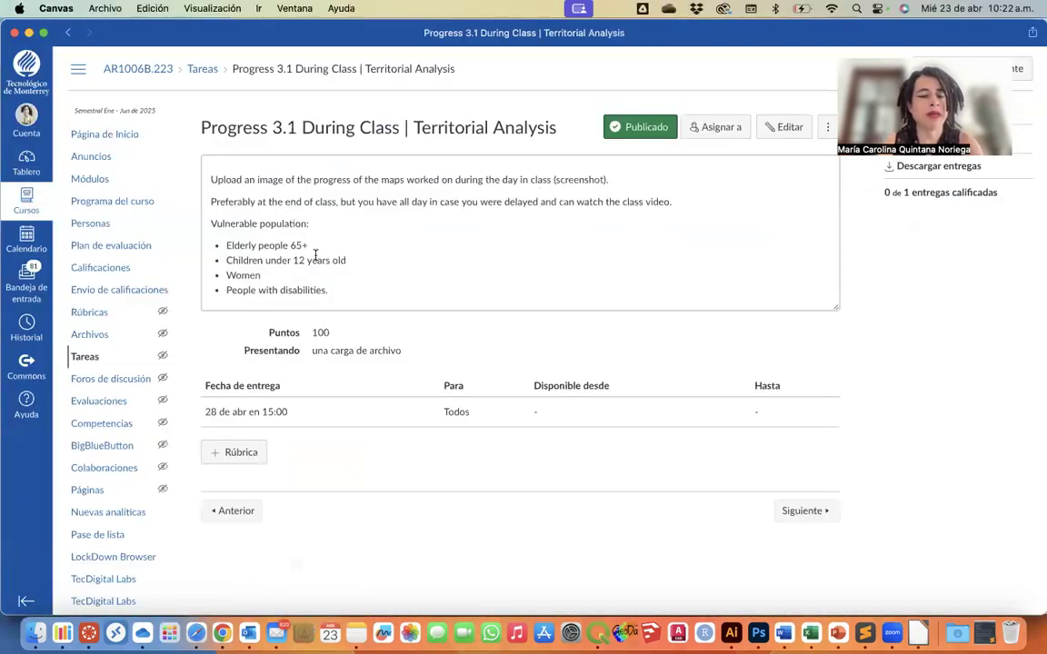
left_click_drag(226, 244, 298, 245)
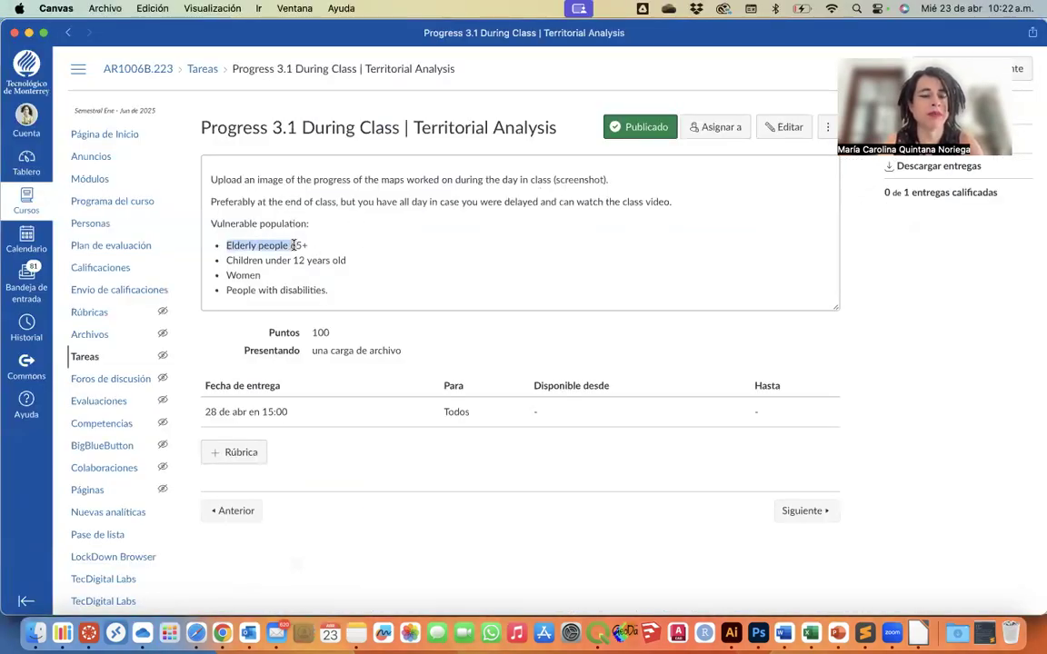
left_click_drag(226, 261, 320, 264)
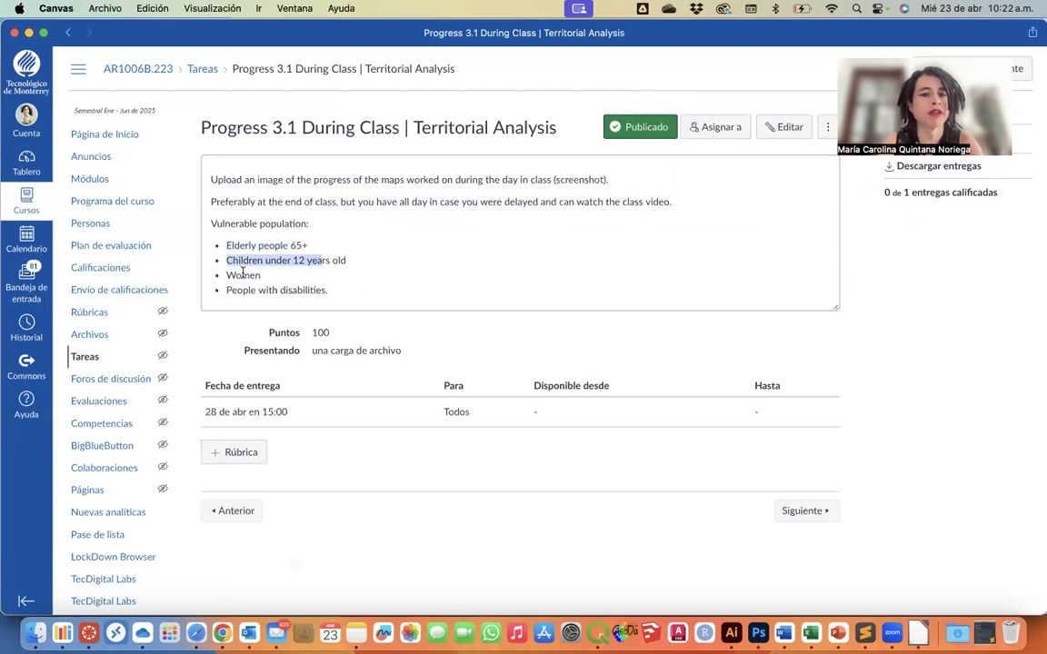
left_click_drag(226, 275, 334, 290)
left_click(334, 290)
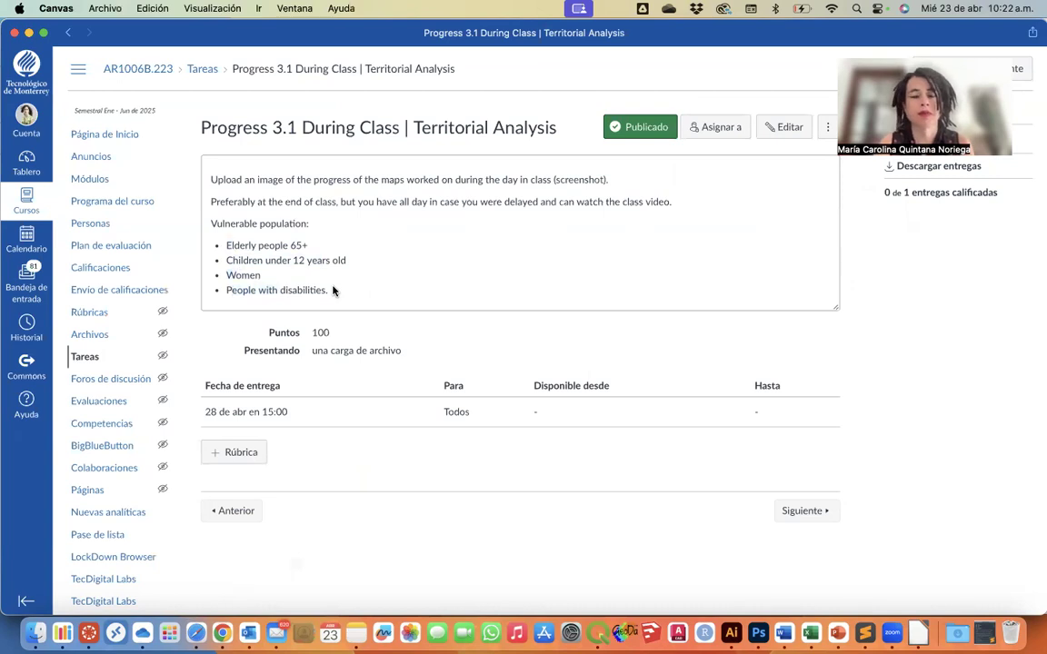
key("ctrl+Up")
left_click(451, 234)
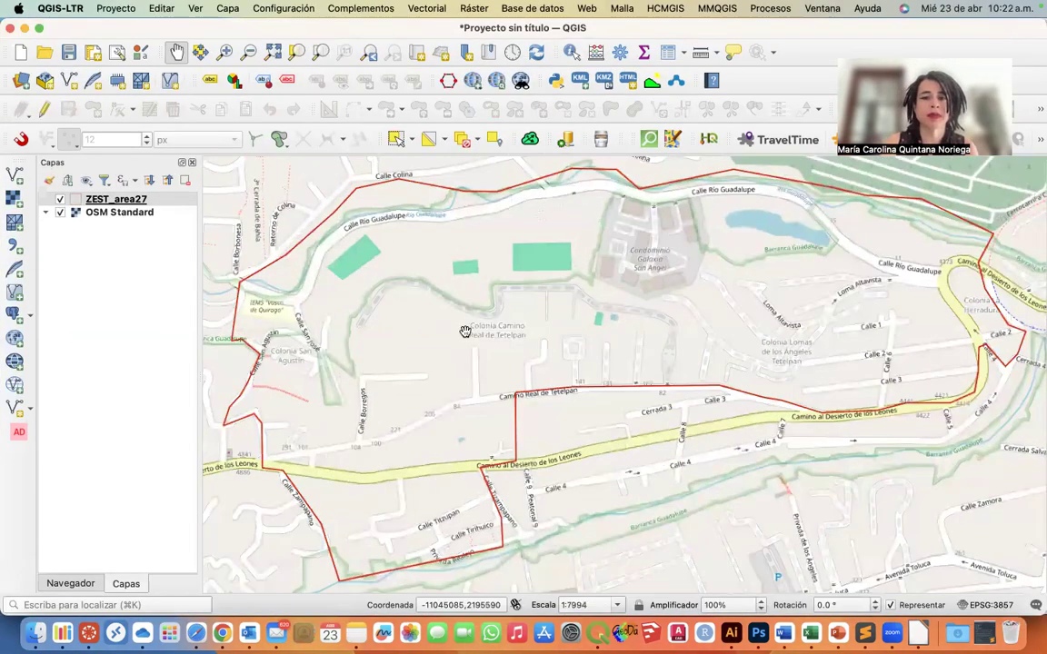
Switch to the Finder window with the SCINCE data and open the cartografia folder of 09_CDMX under 2020
key("ctrl+Up")
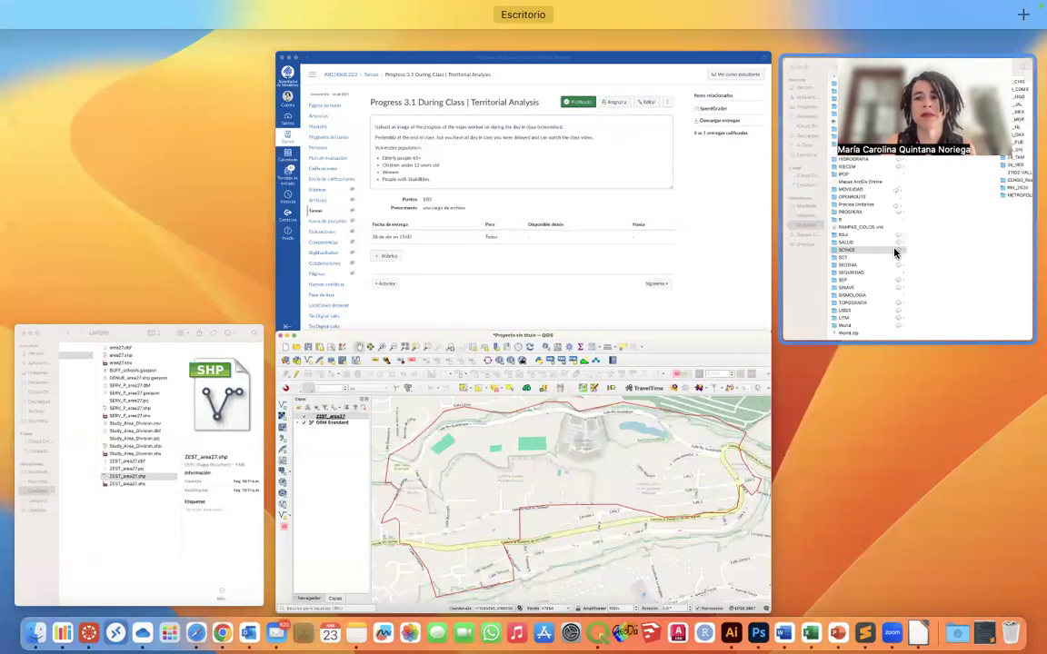
left_click(894, 253)
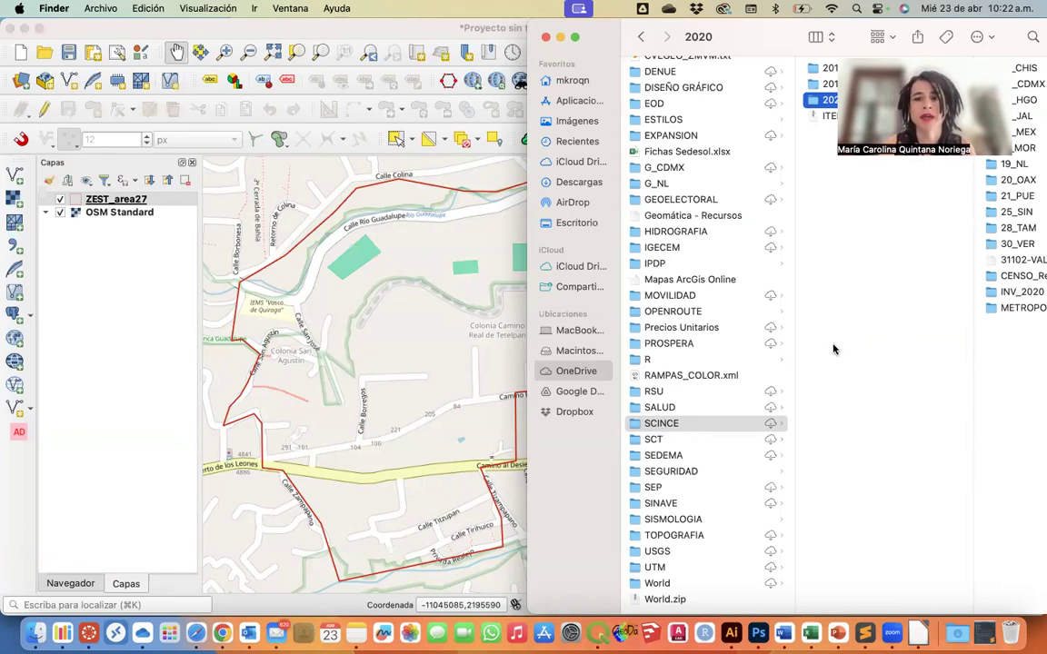
scroll(764, 355, "right", 5)
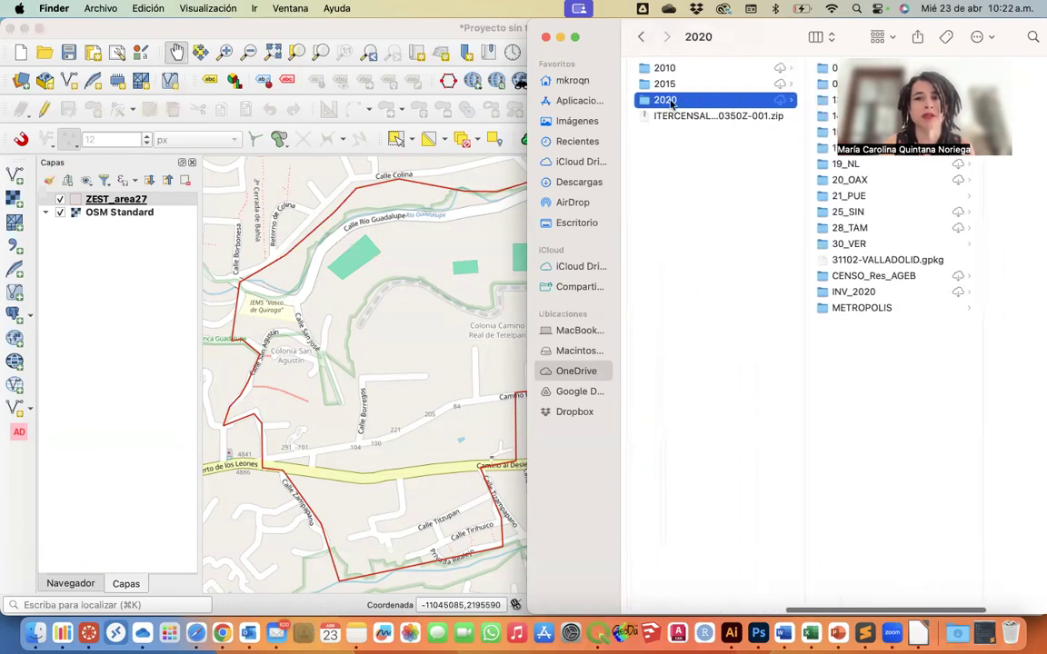
scroll(722, 261, "right", 3)
scroll(722, 261, "right", 3)
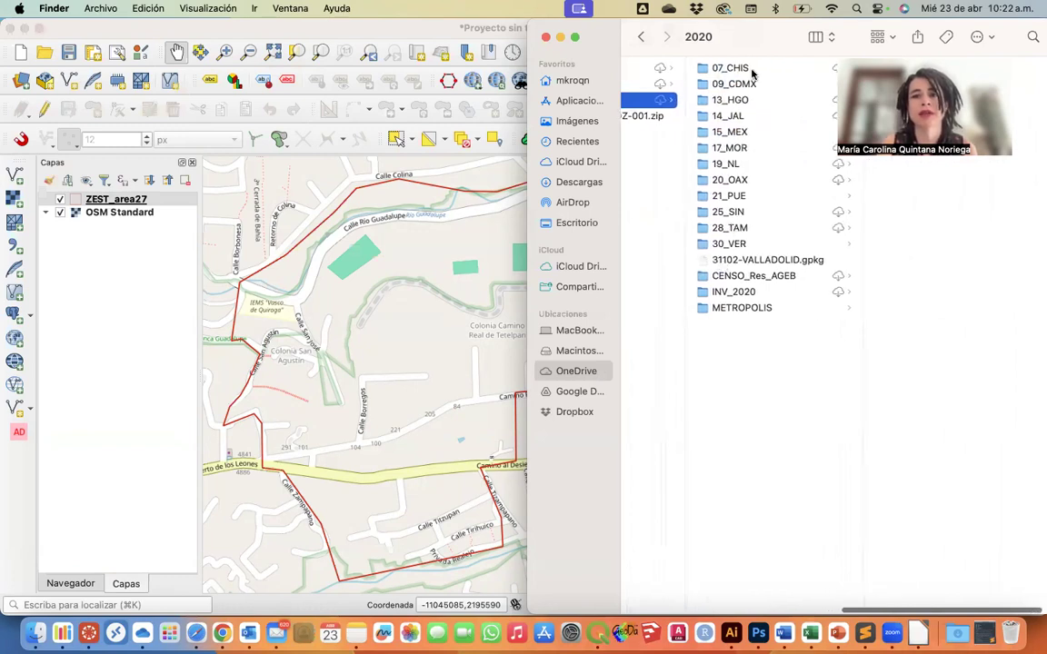
left_click(727, 83)
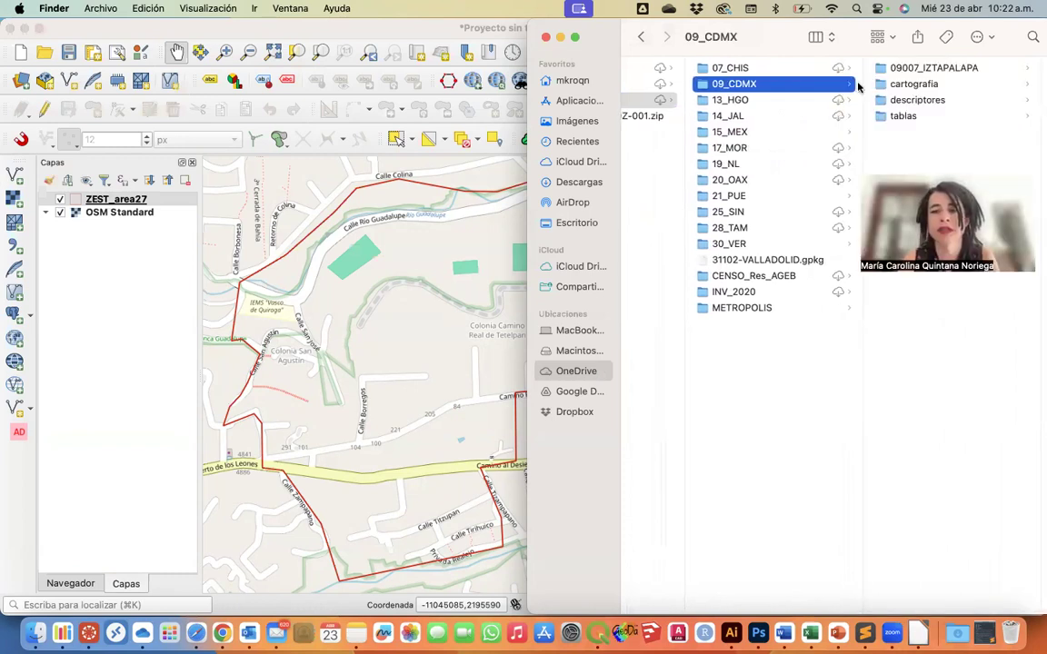
left_click(904, 88)
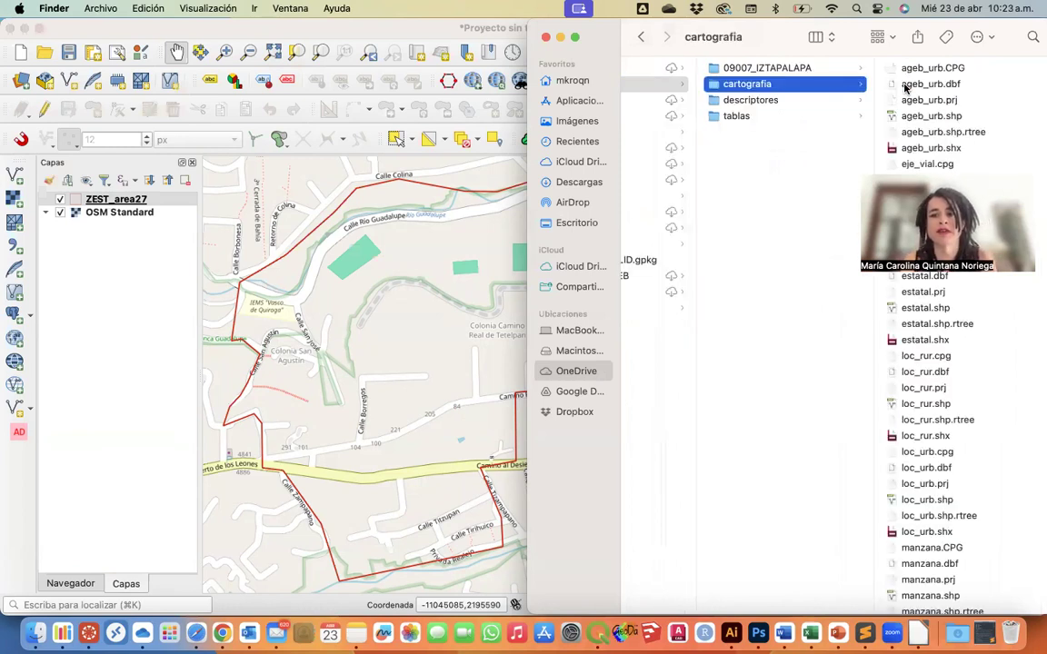
Add the manzana.shp shapefile from the cartografia folder to the QGIS project as a layer
scroll(937, 413, "down", 3)
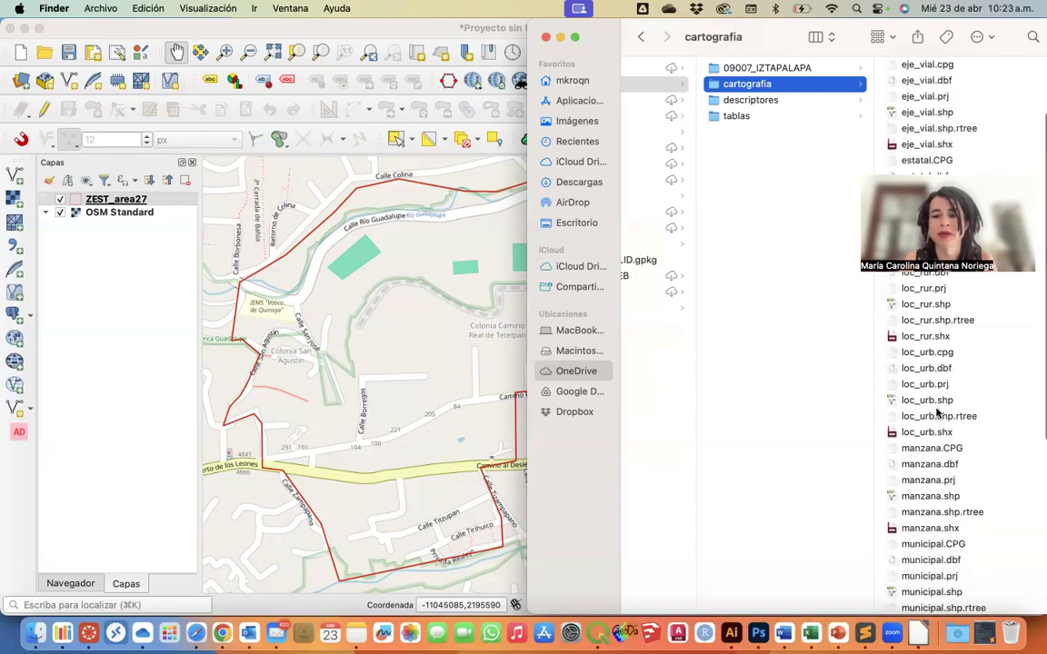
left_click(911, 495)
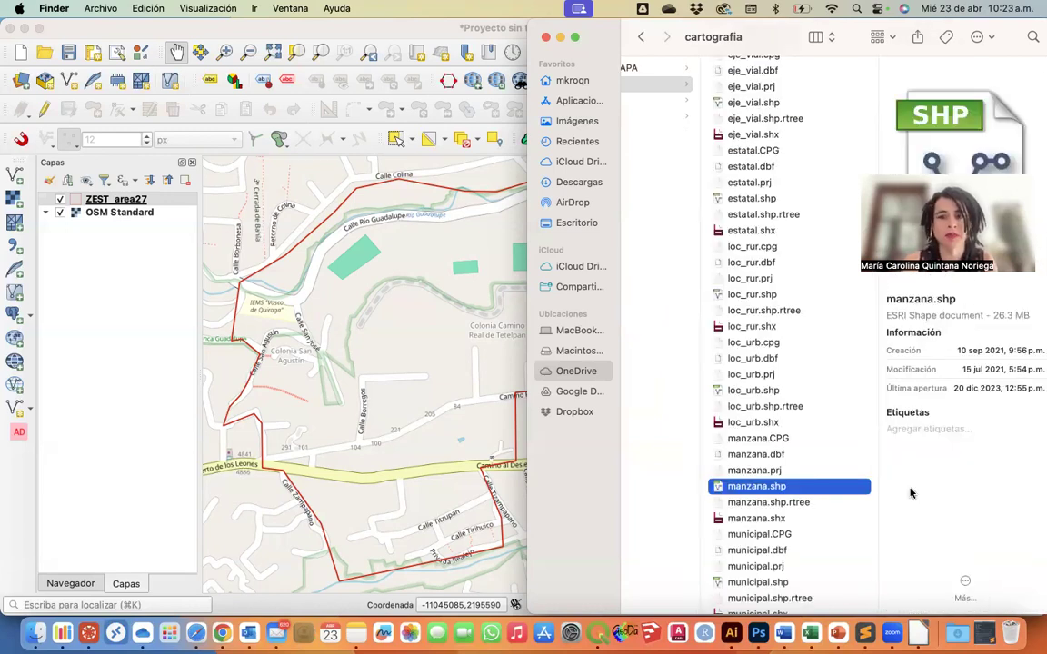
left_click(755, 455)
left_click(751, 470, "super")
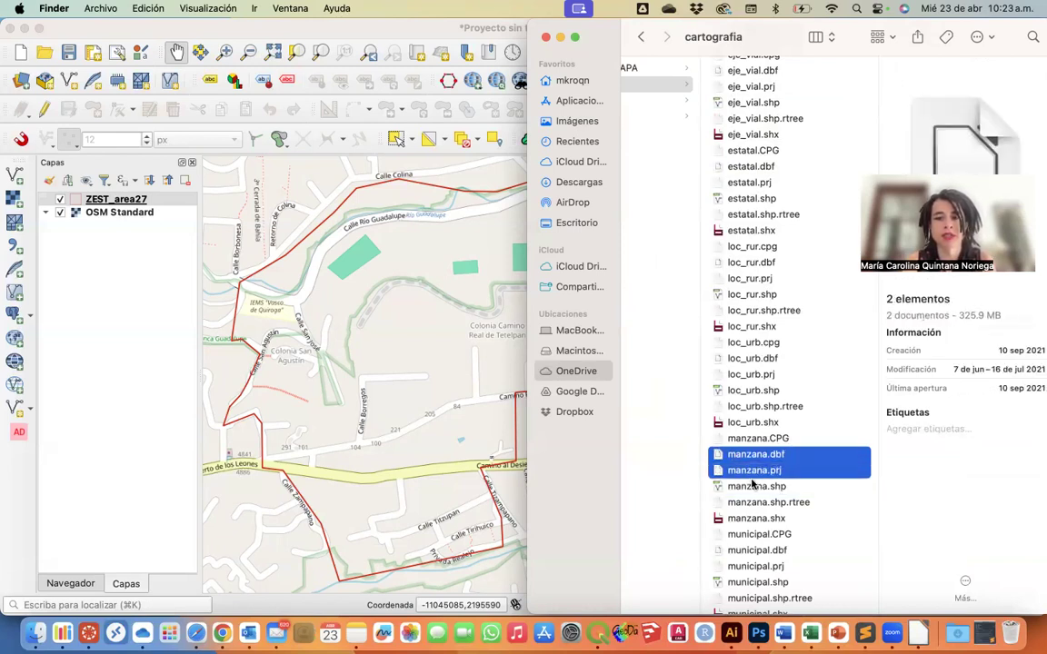
left_click(750, 486, "super")
left_click(746, 519, "super")
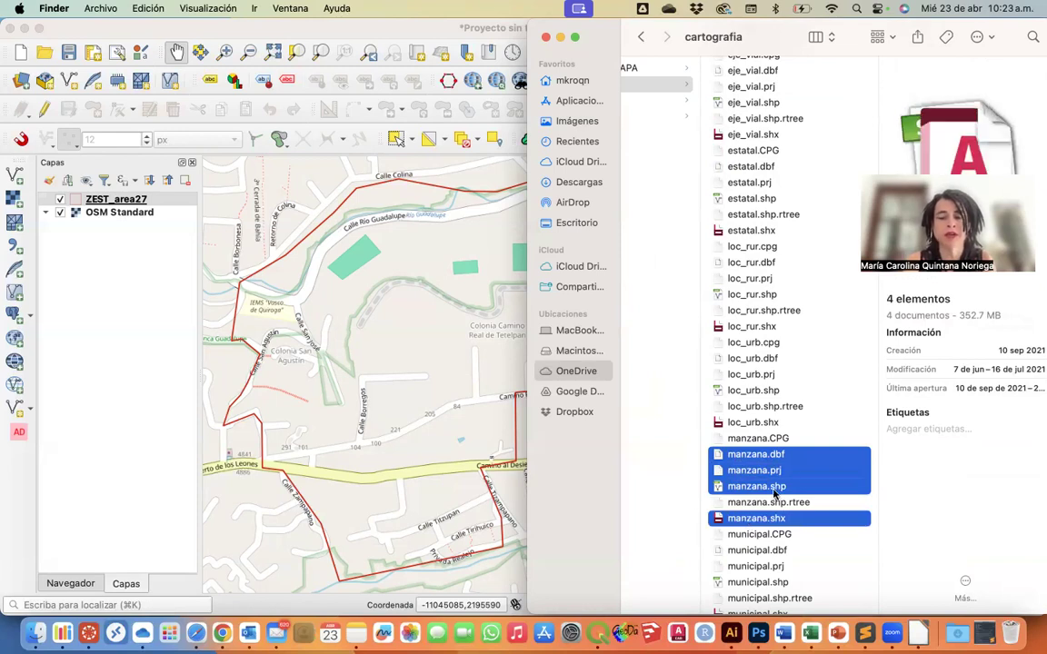
left_click(760, 487)
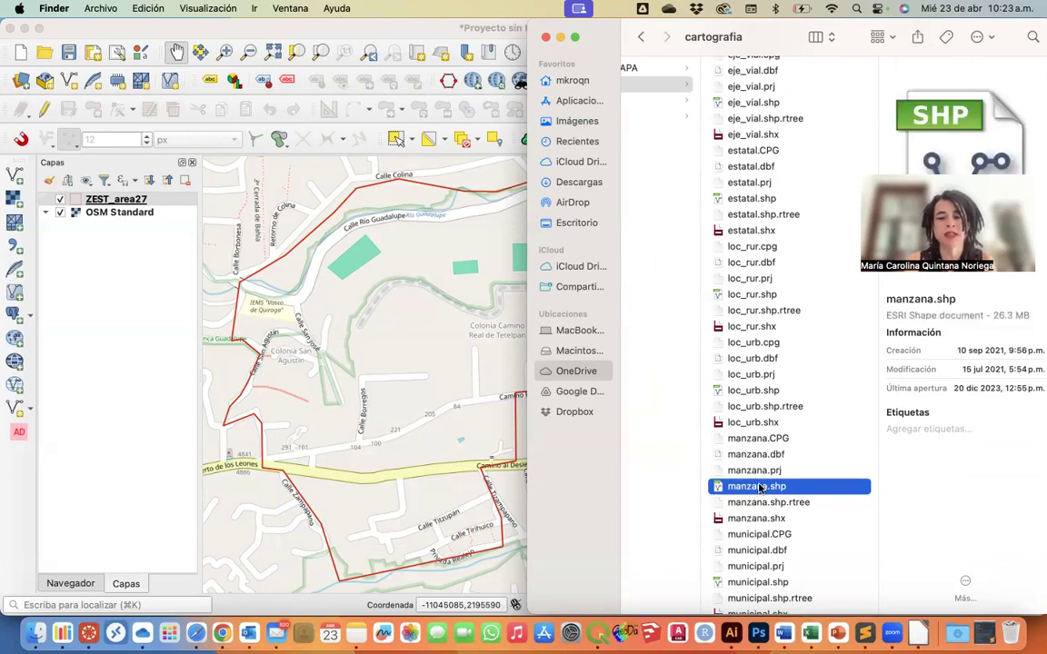
left_click_drag(764, 489, 380, 319)
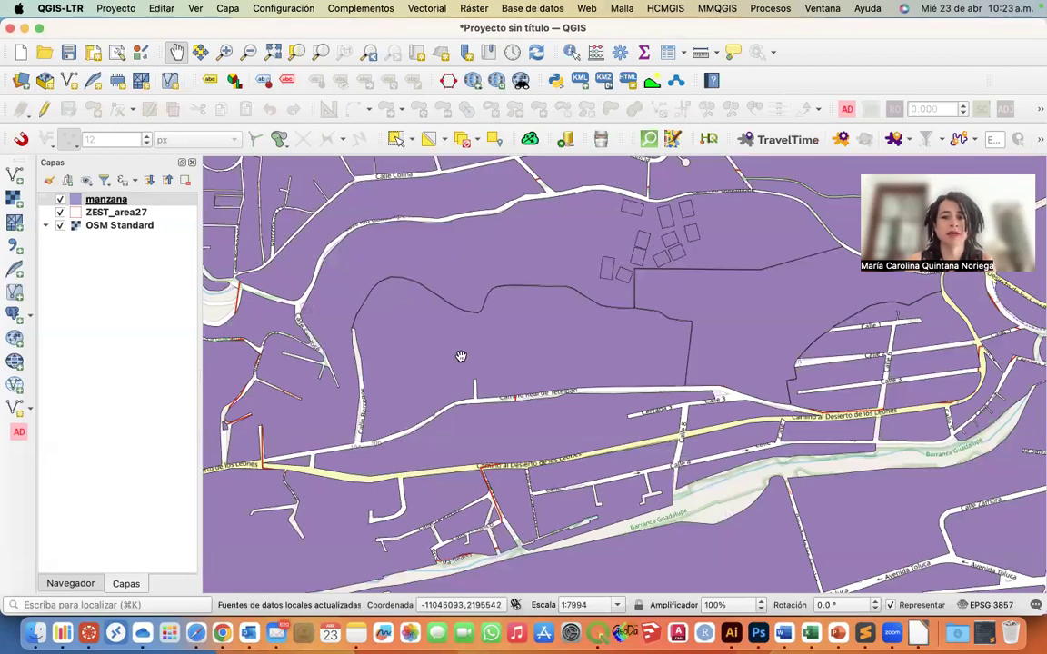
Toggle the manzana layer's visibility repeatedly to compare the blocks with the study area outline, leaving the layer hidden
left_click(60, 199)
left_click(60, 199)
left_click(60, 199)
left_click(60, 199)
left_click(60, 199)
left_click(60, 199)
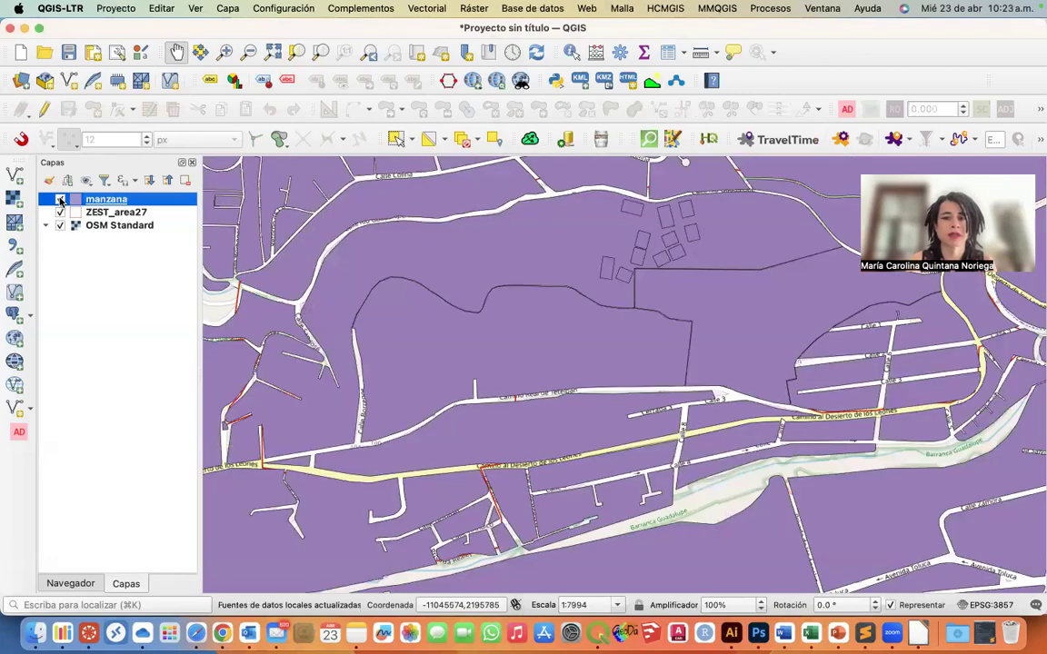
left_click(60, 199)
left_click(60, 198)
left_click(60, 199)
left_click(60, 200)
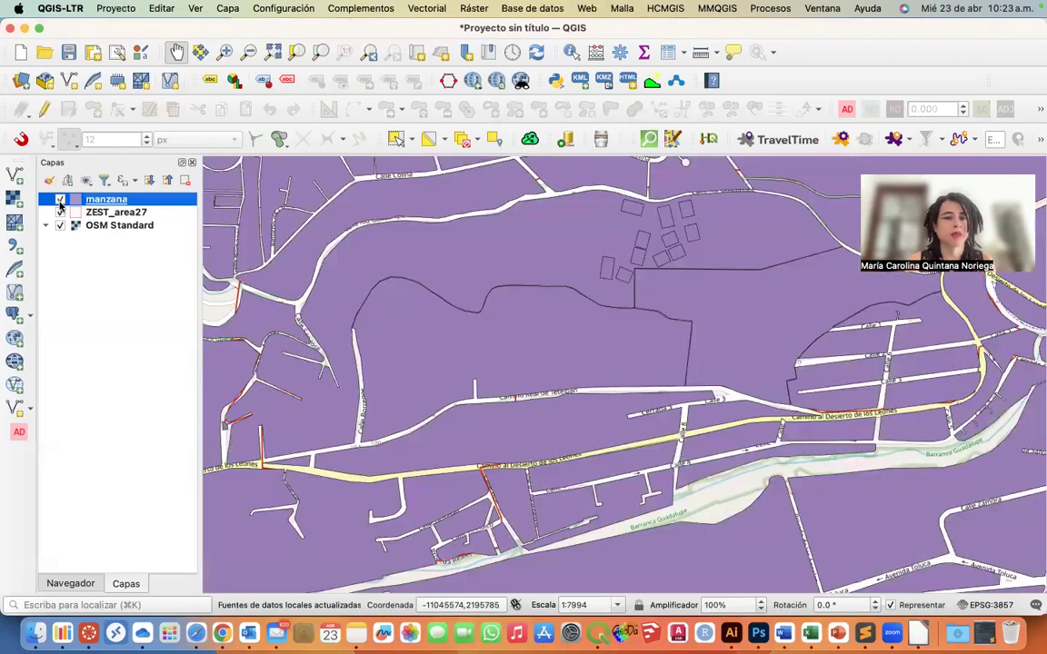
left_click(60, 200)
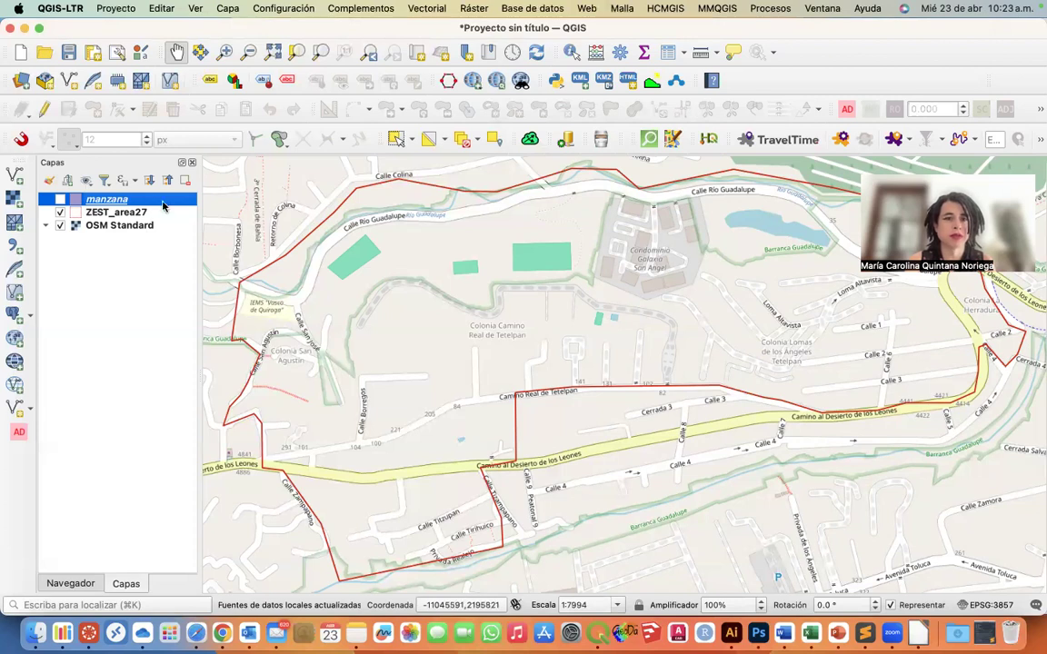
left_click(60, 199)
left_click(60, 199)
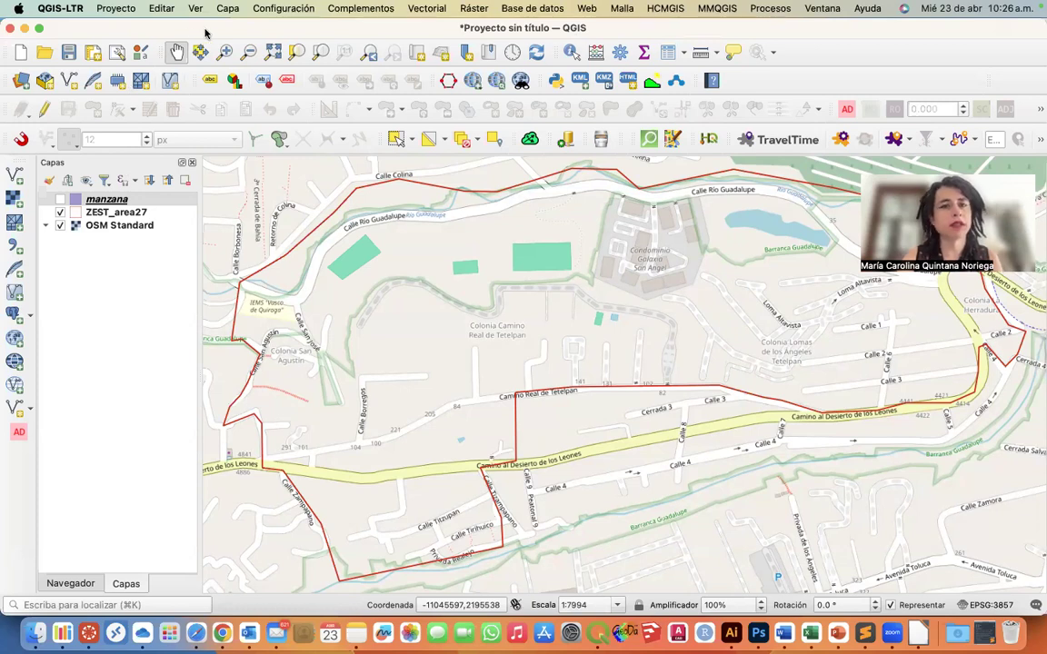
Clip the manzana layer with ZEST_area27 as the overlay into a temporary layer and close the Clip dialog
left_click(430, 8)
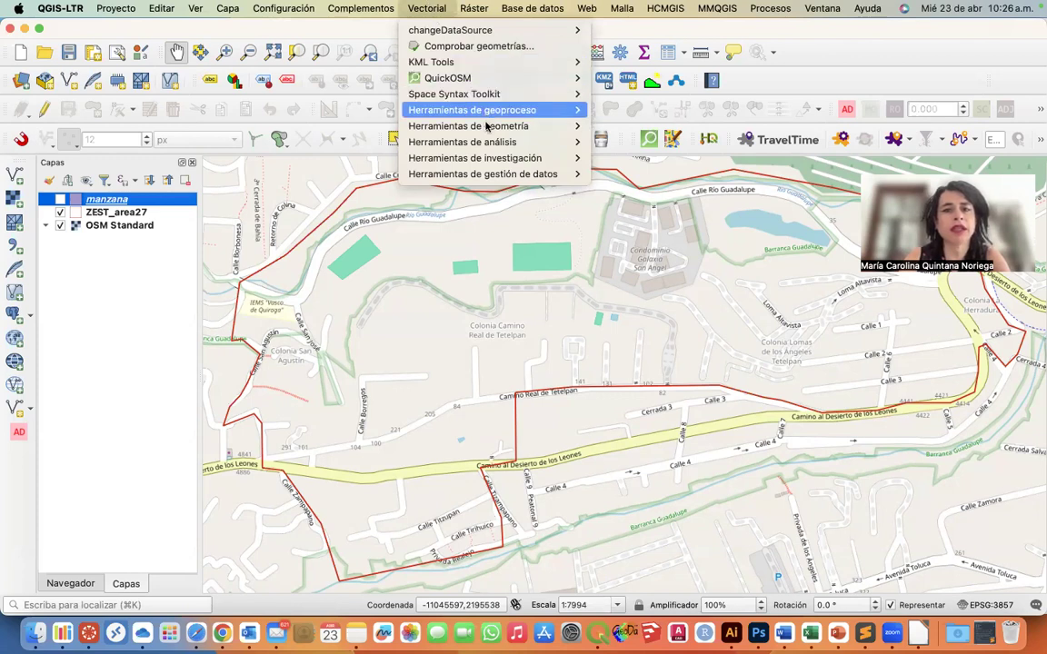
mouse_move(488, 113)
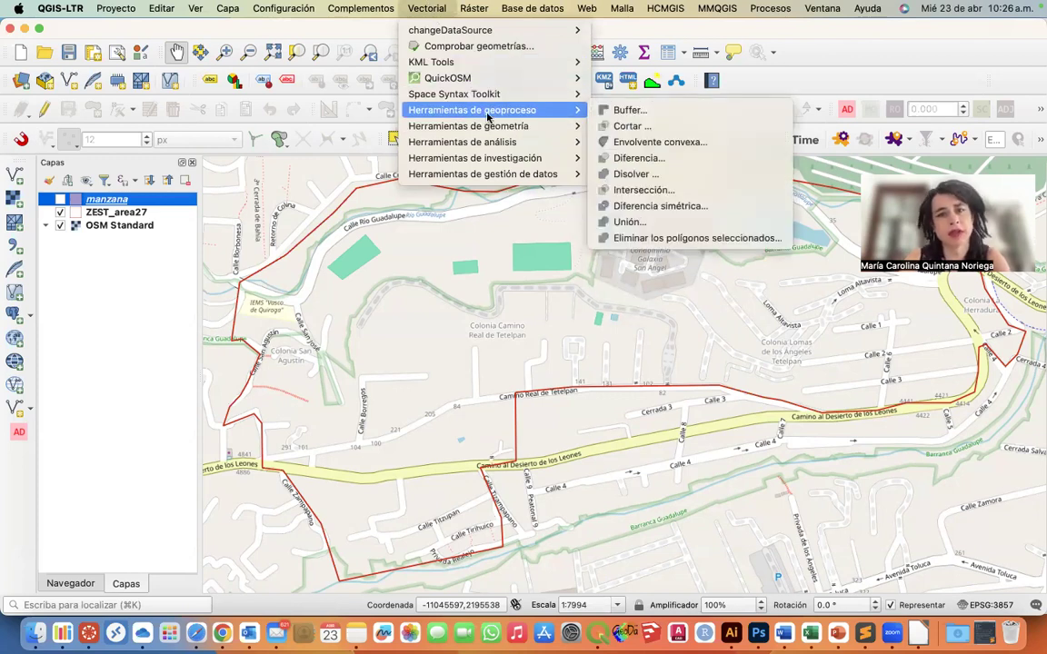
left_click(623, 128)
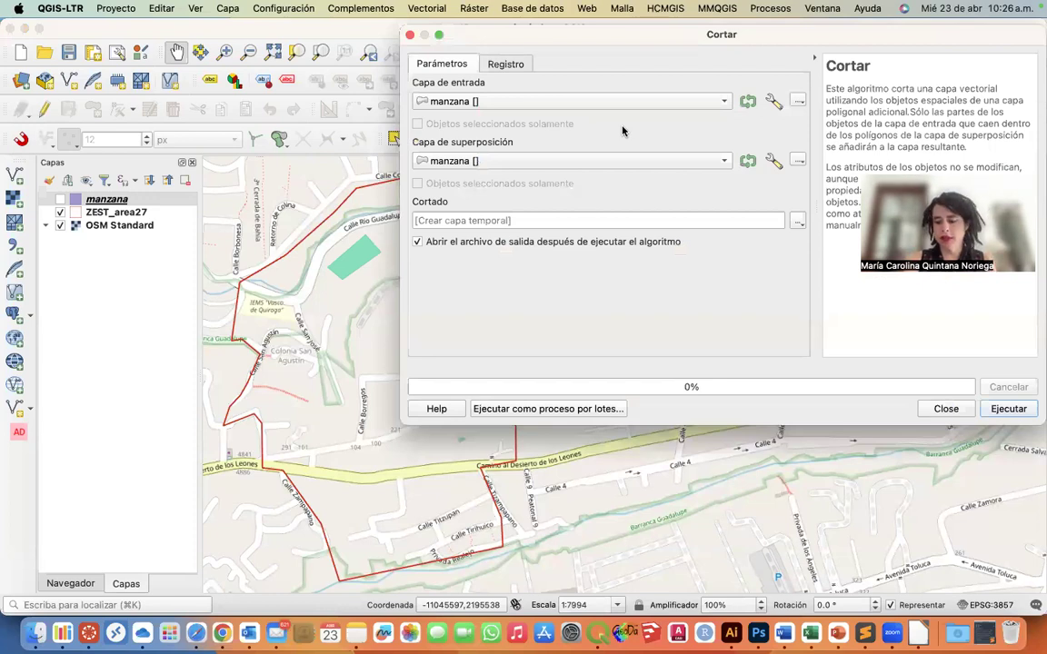
left_click_drag(697, 34, 585, 98)
left_click_drag(584, 169, 578, 168)
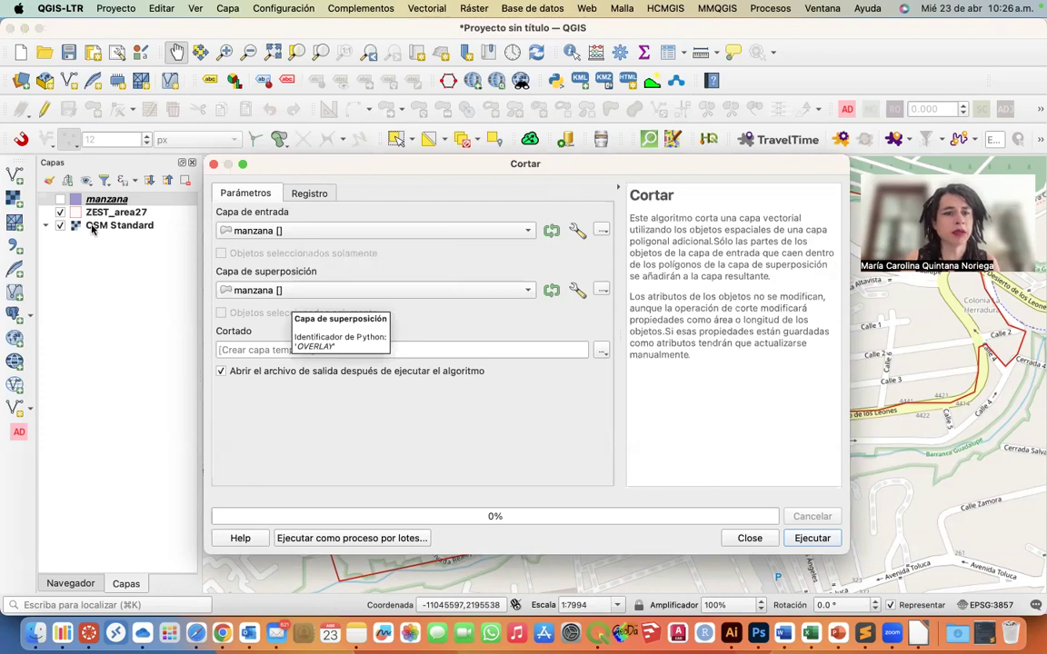
left_click(305, 293)
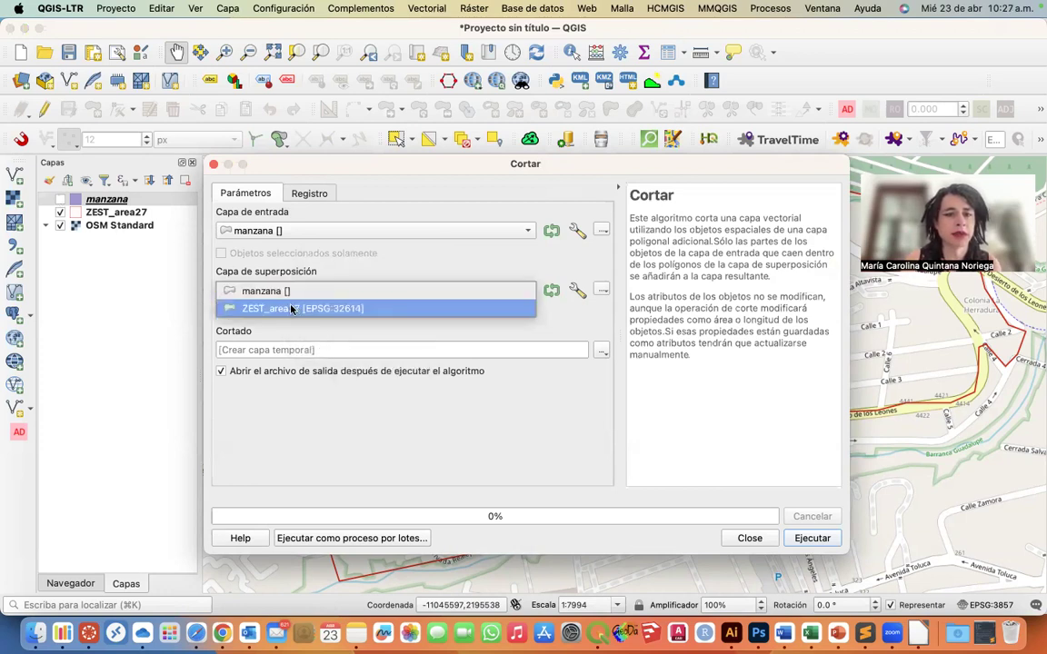
left_click(289, 309)
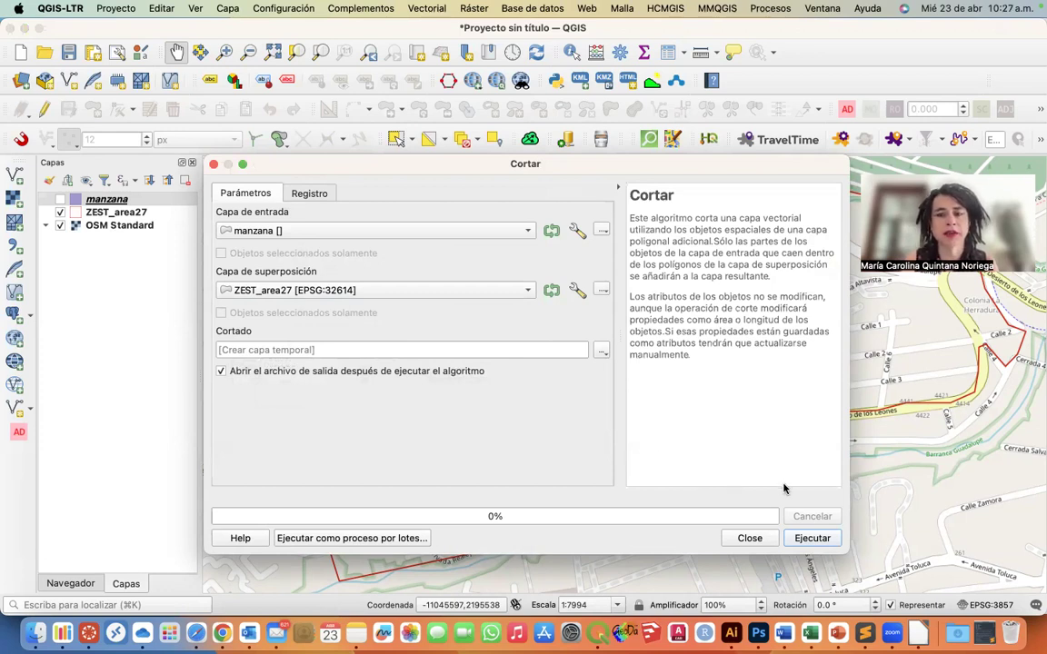
left_click(810, 538)
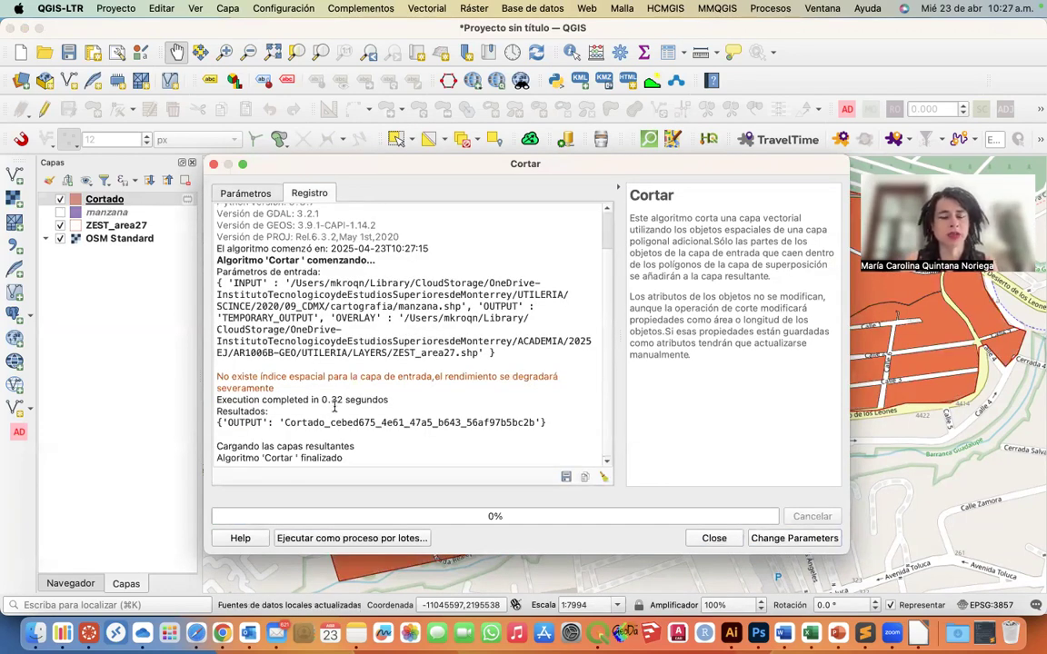
left_click(714, 538)
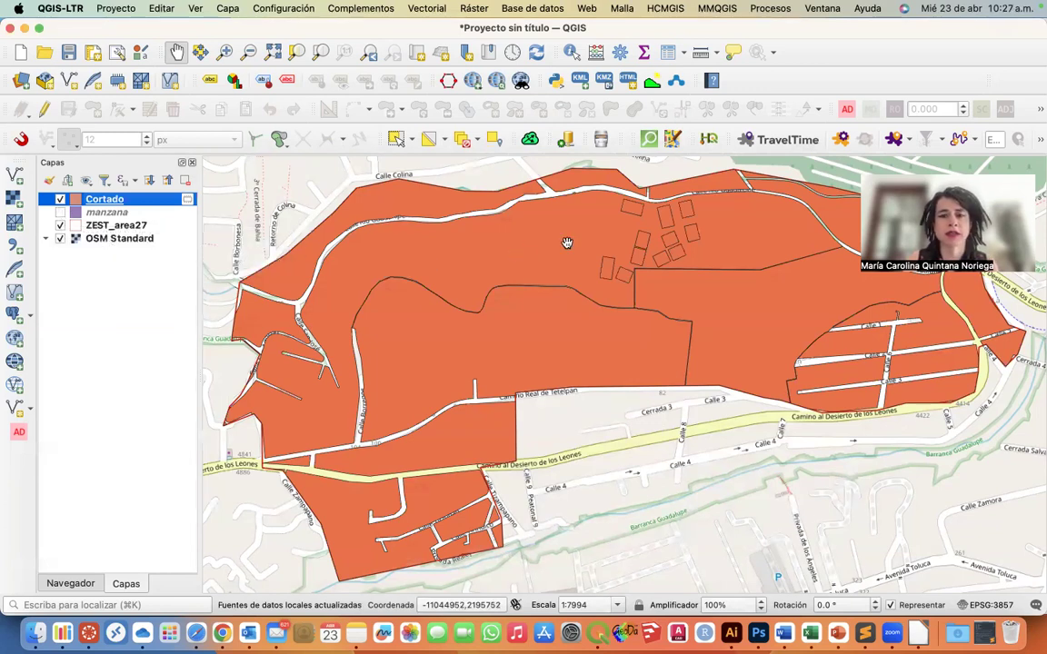
Show the manzana layer to compare it with the clipped blocks, and remove manzana from the project
left_click(59, 213)
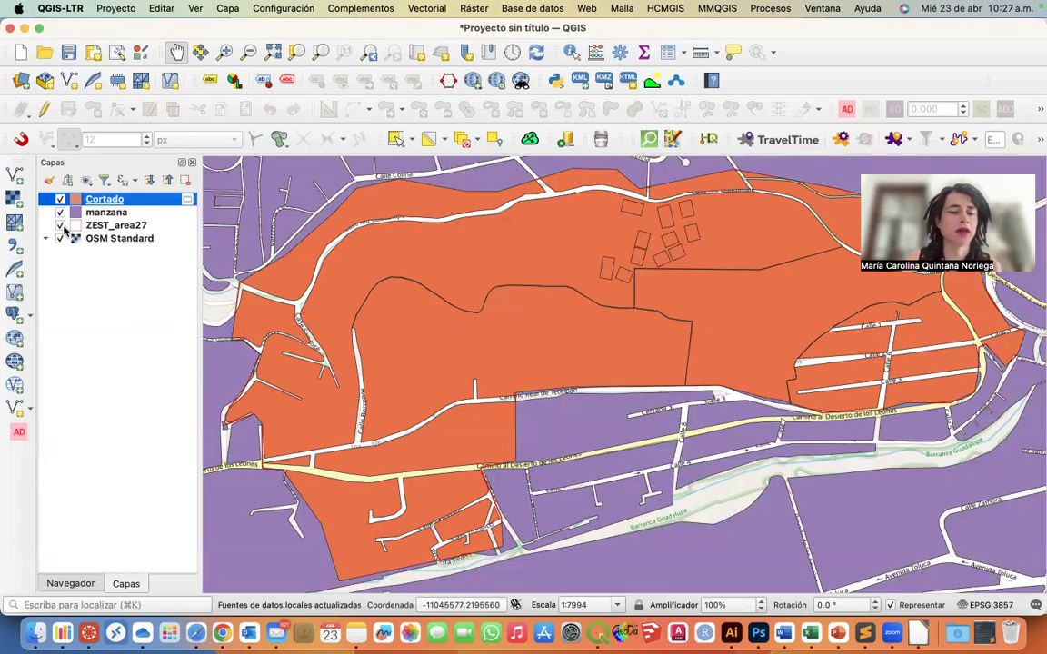
left_click(107, 212)
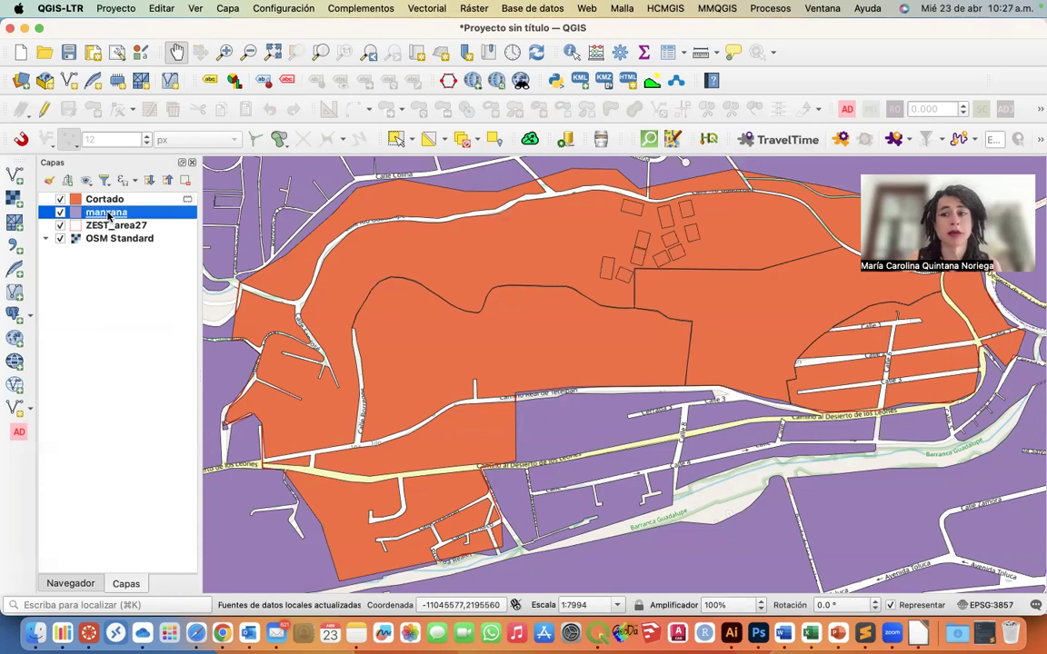
left_click(184, 182)
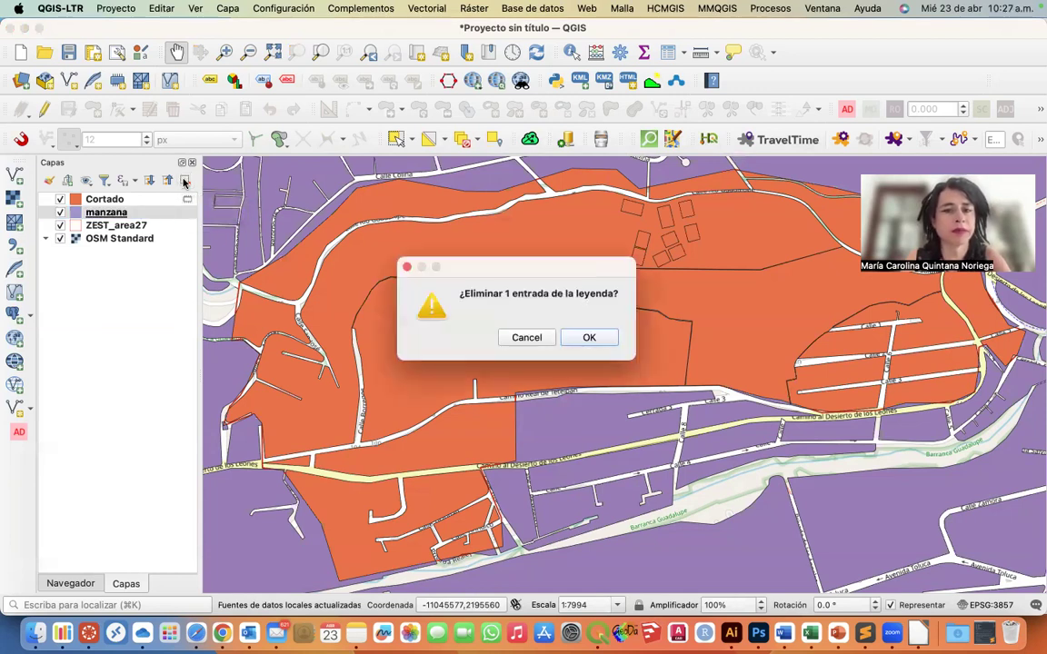
left_click(589, 338)
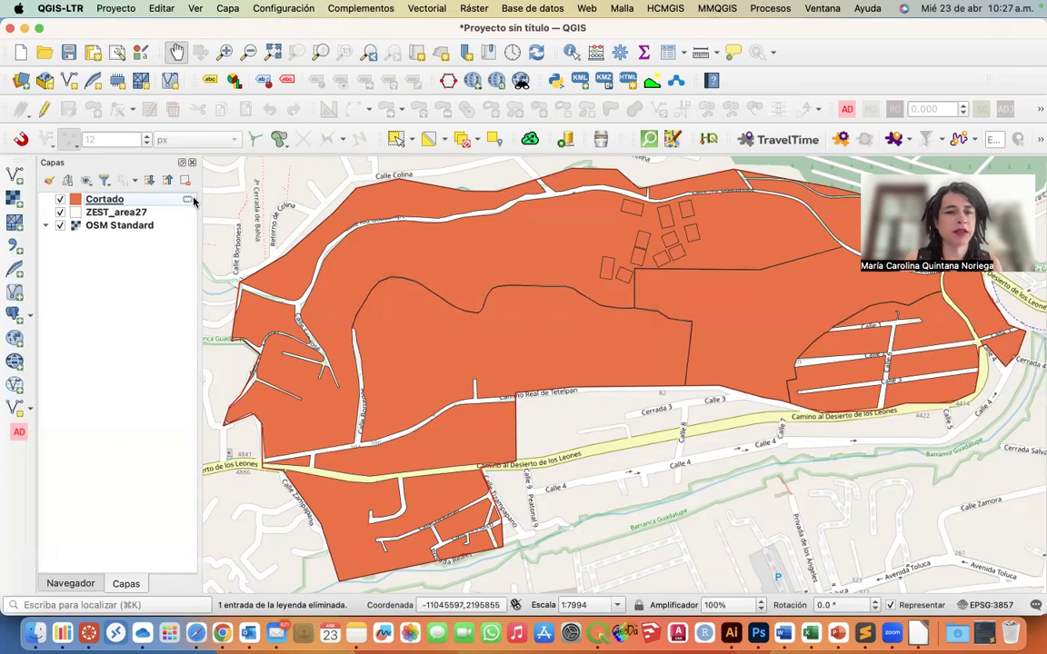
Open the save settings of the temporary Cortado layer and choose the ESRI shapefile format
mouse_move(184, 211)
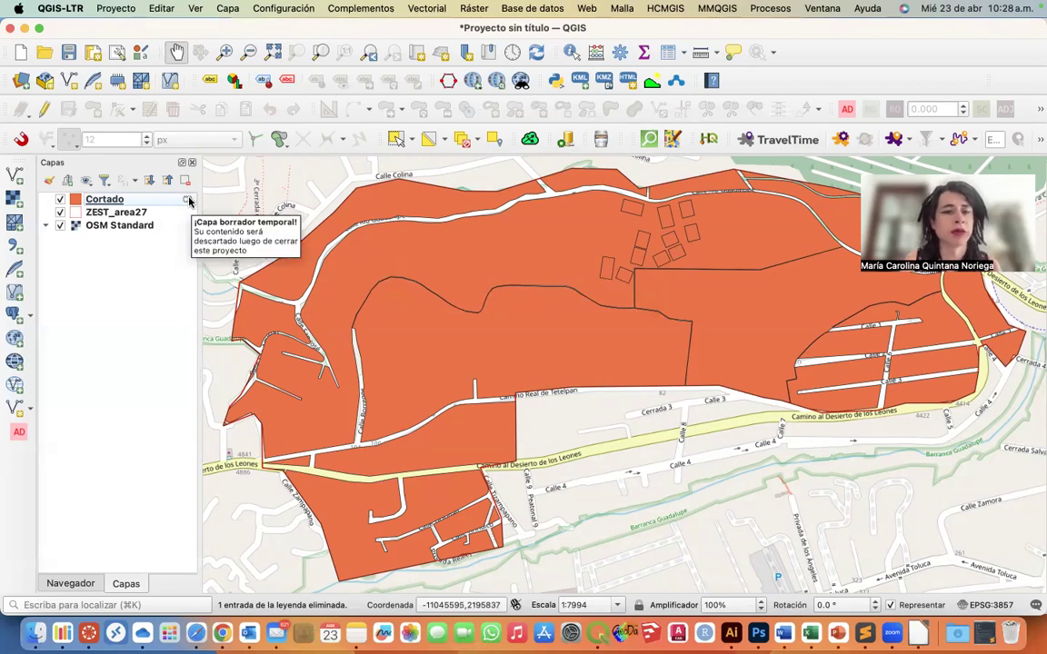
left_click(189, 201)
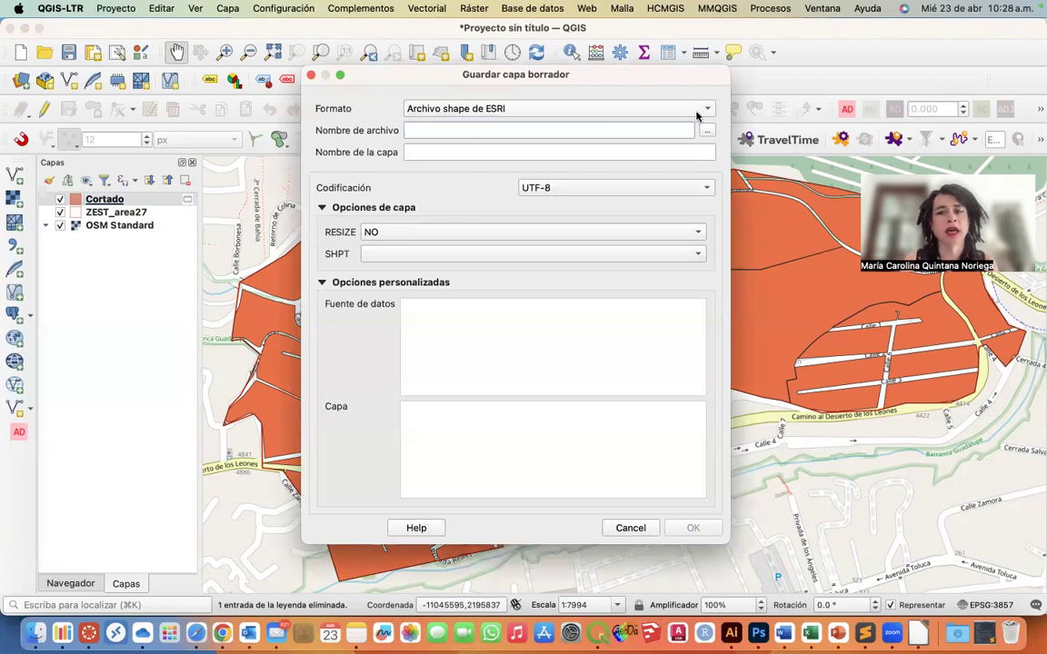
left_click(508, 110)
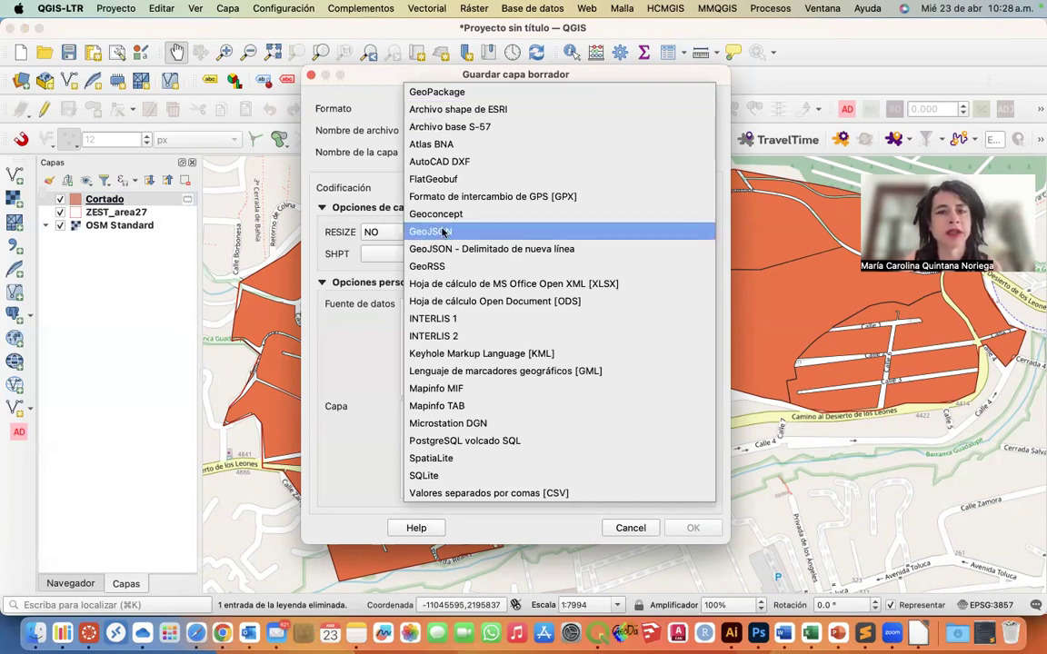
left_click(455, 110)
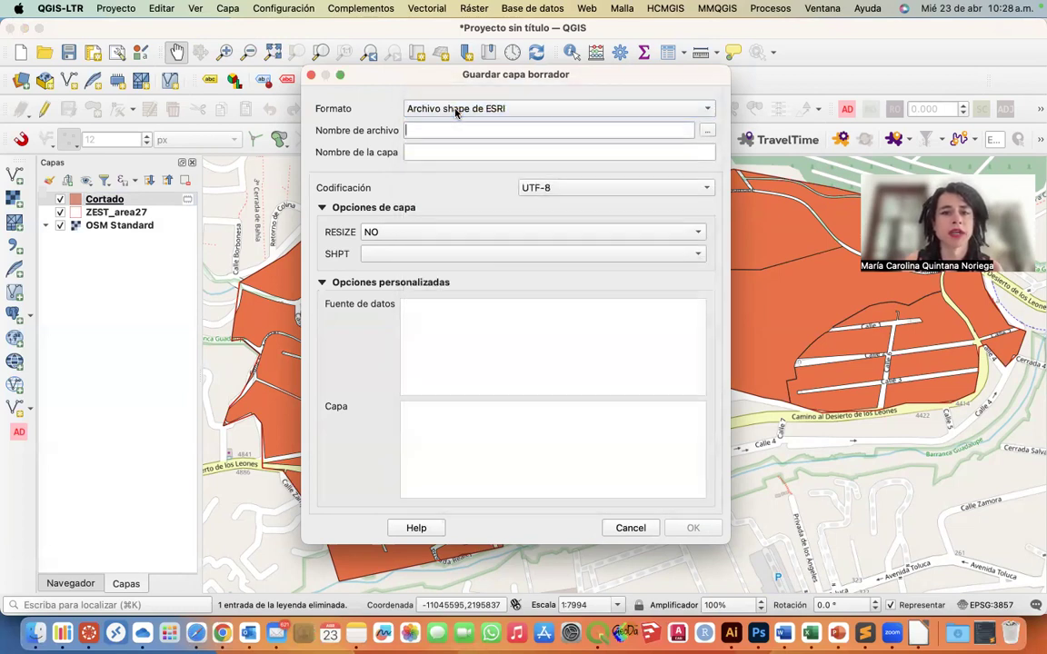
Save the clipped layer permanently as area27_BLOCKS in the LAYERS folder inside UTILERIA
left_click(707, 133)
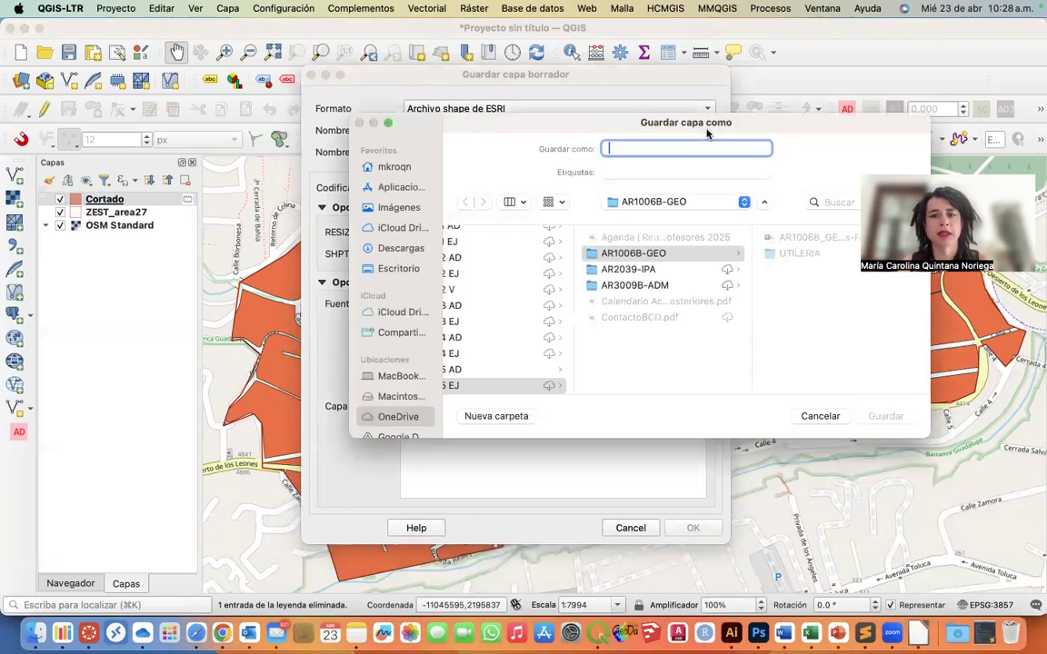
left_click(786, 254)
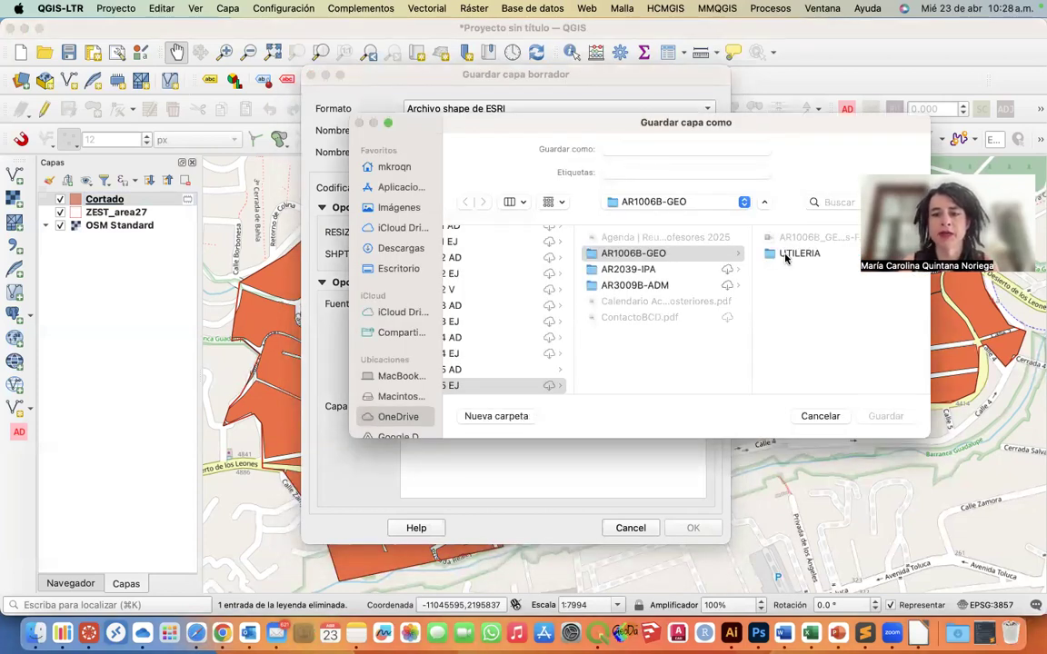
left_click(789, 254)
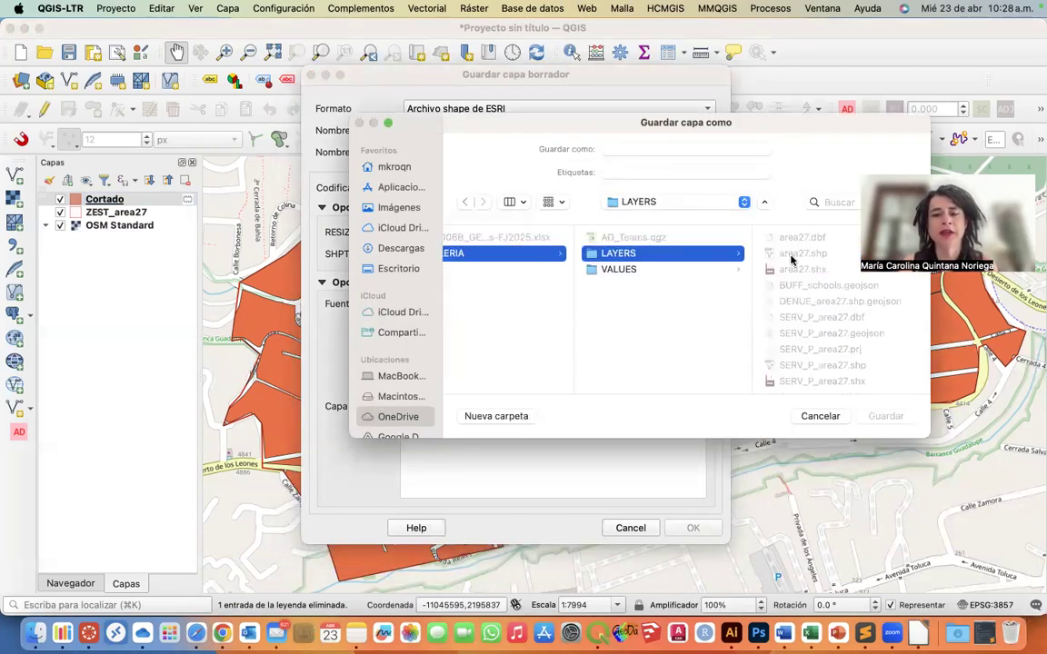
left_click(612, 148)
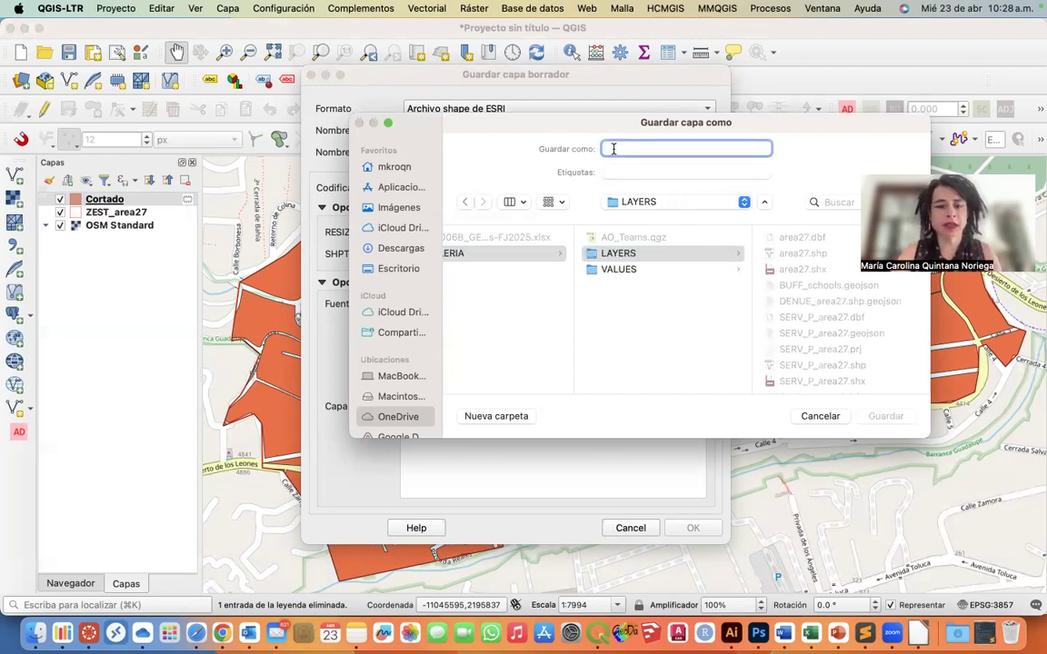
type("area27_")
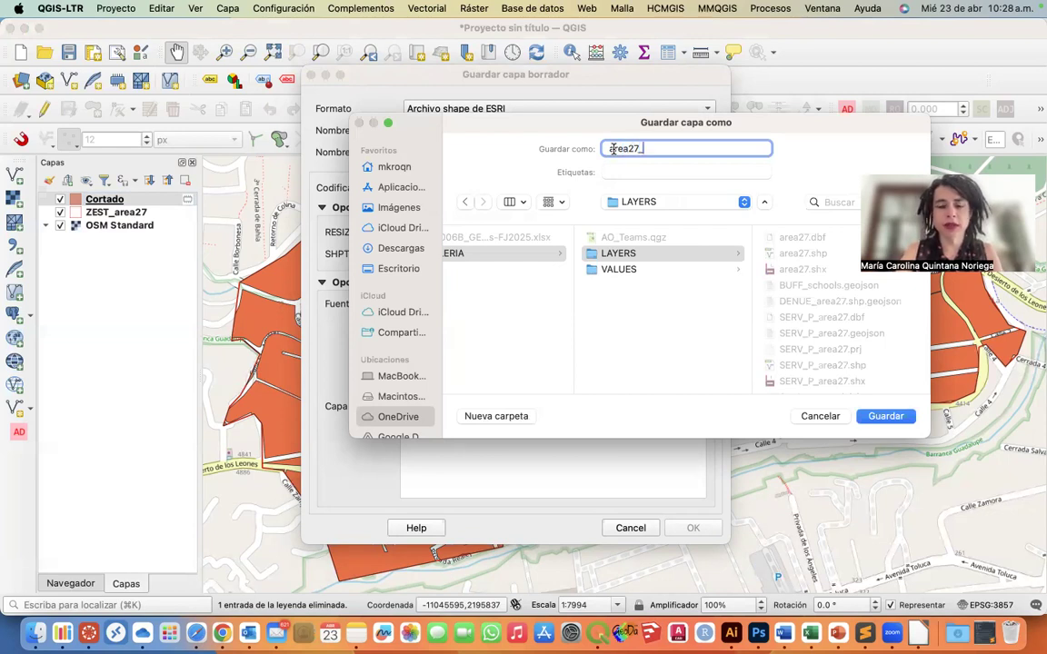
type("BLOCKS")
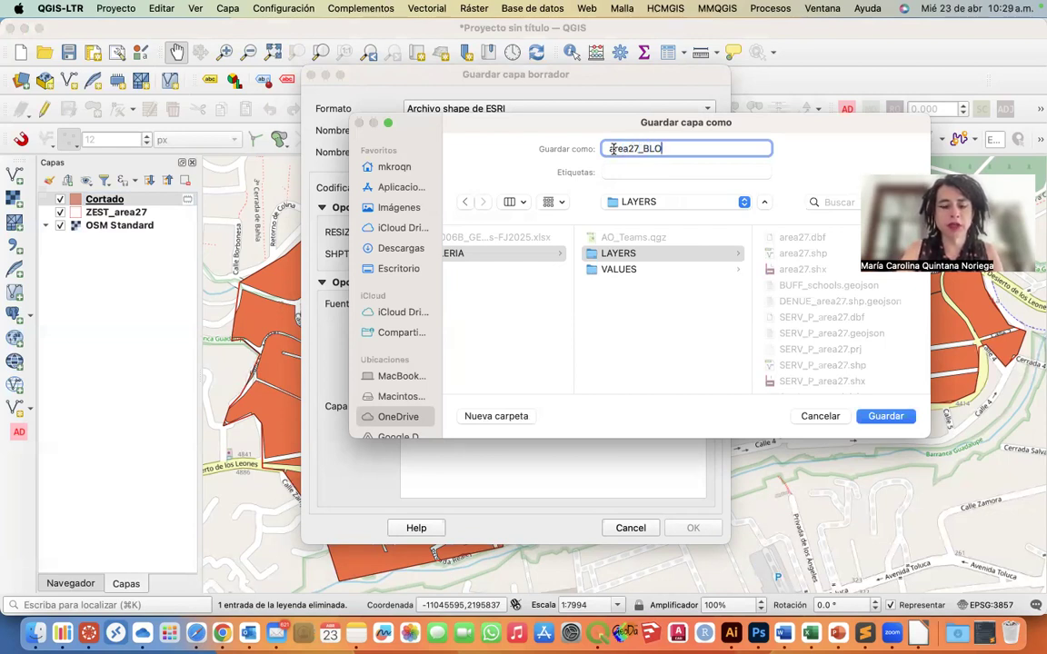
left_click(883, 416)
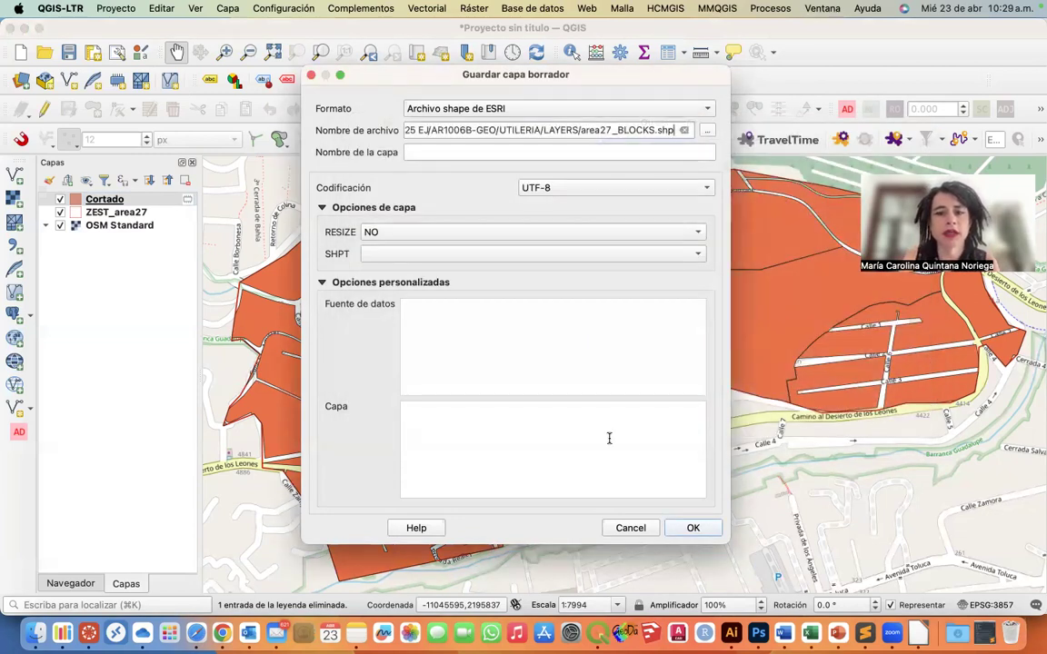
left_click(691, 528)
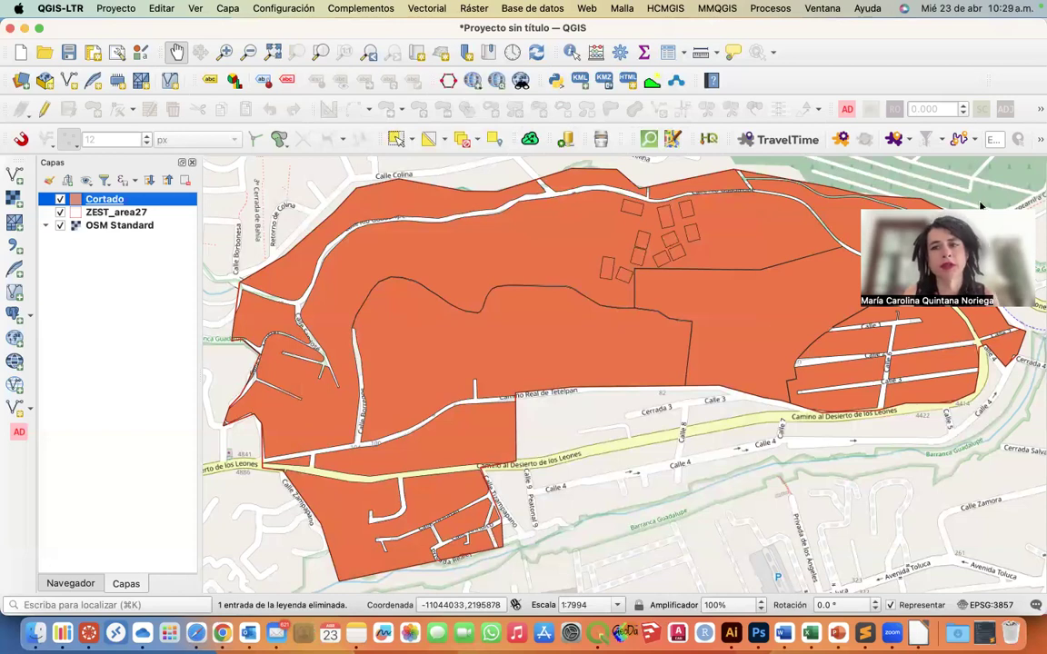
left_click_drag(981, 207, 977, 41)
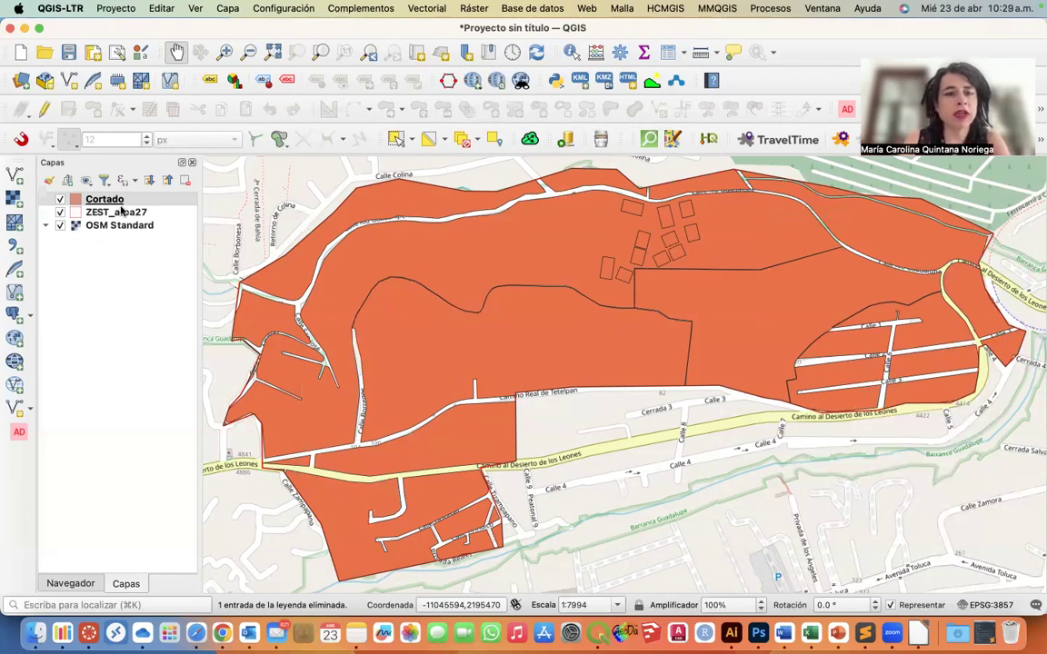
Examine the Cortado layer's attribute table across its POB census fields, widening the CVEGEO column to read the full codes, and close it
left_click(668, 55)
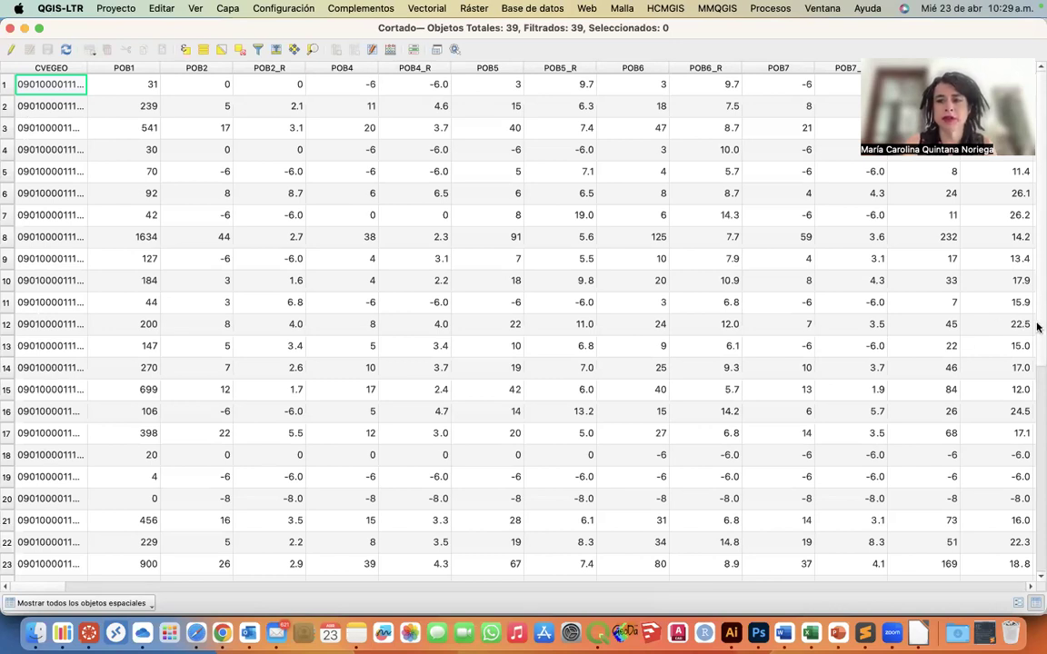
scroll(1037, 336, "down", 4)
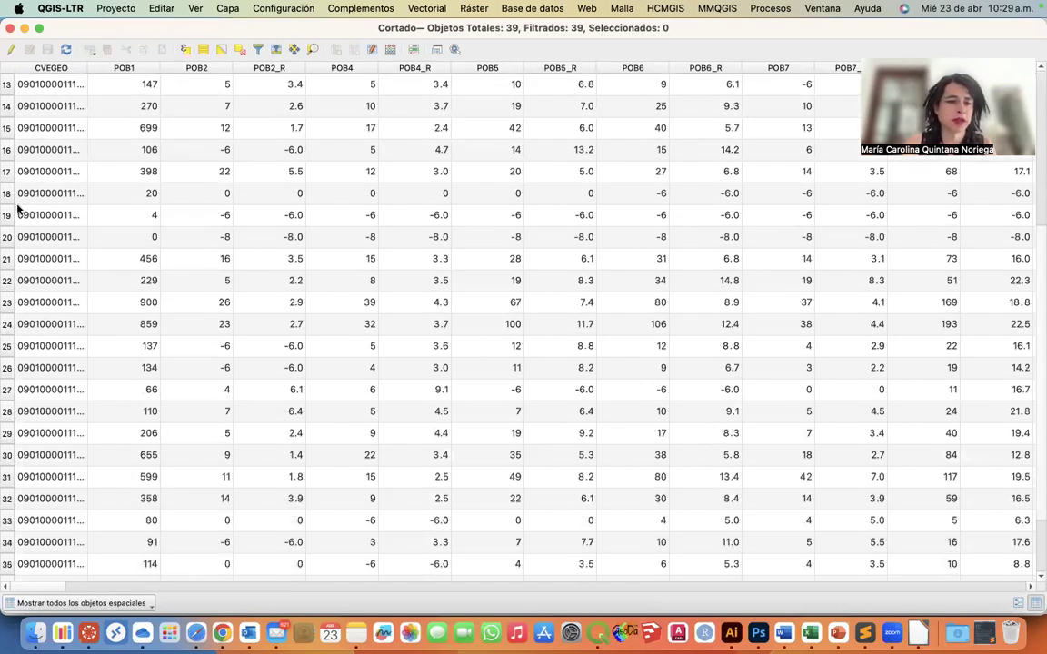
left_click_drag(87, 67, 123, 67)
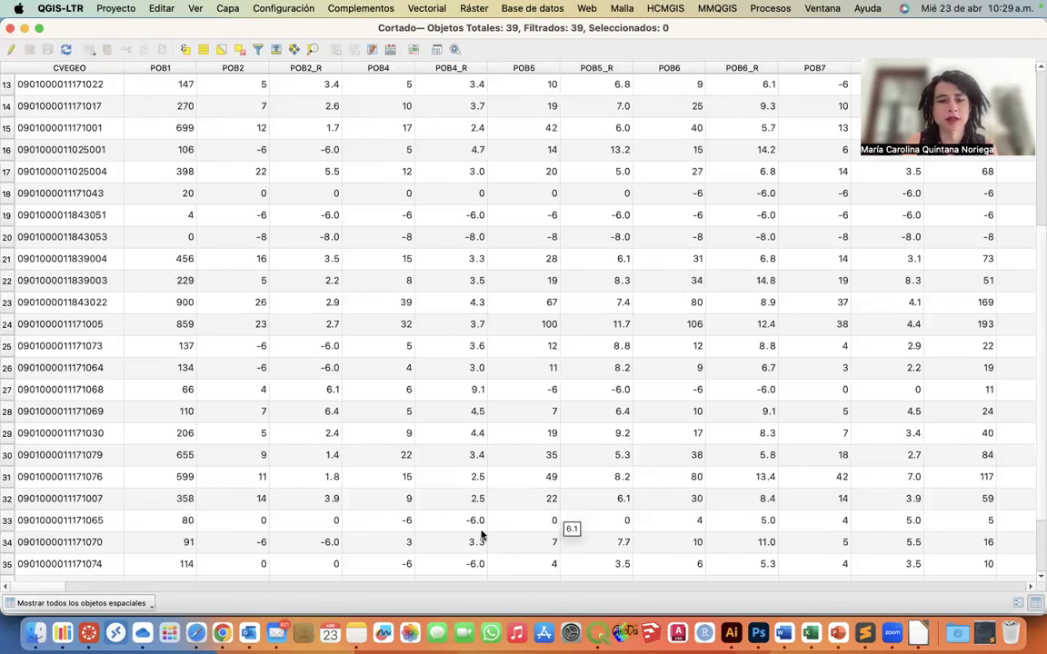
scroll(545, 554, "right", 15)
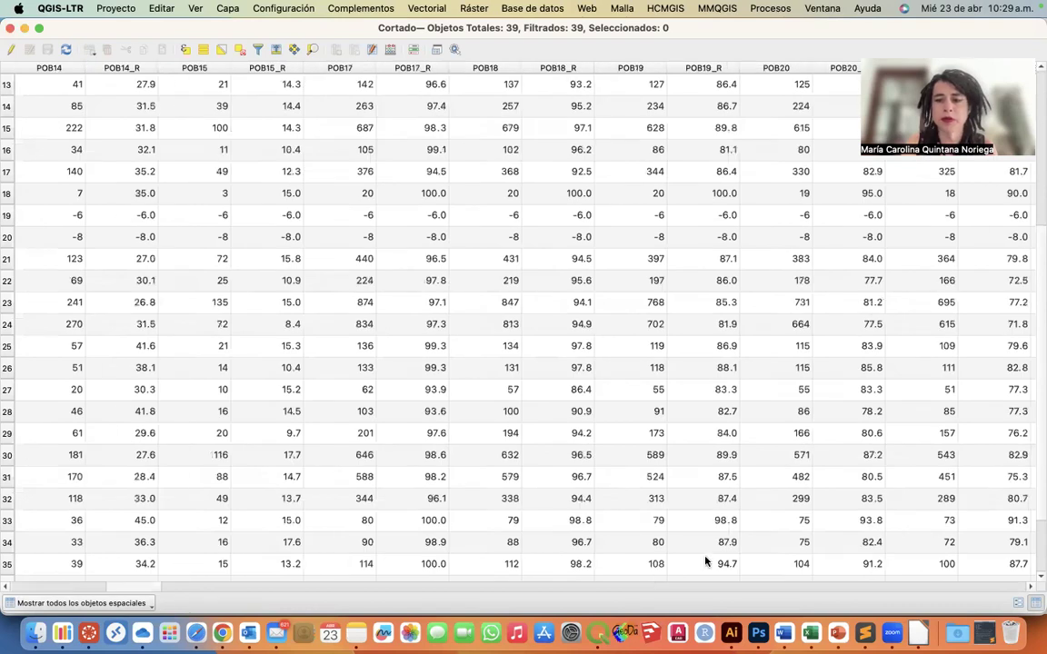
scroll(951, 560, "right", 10)
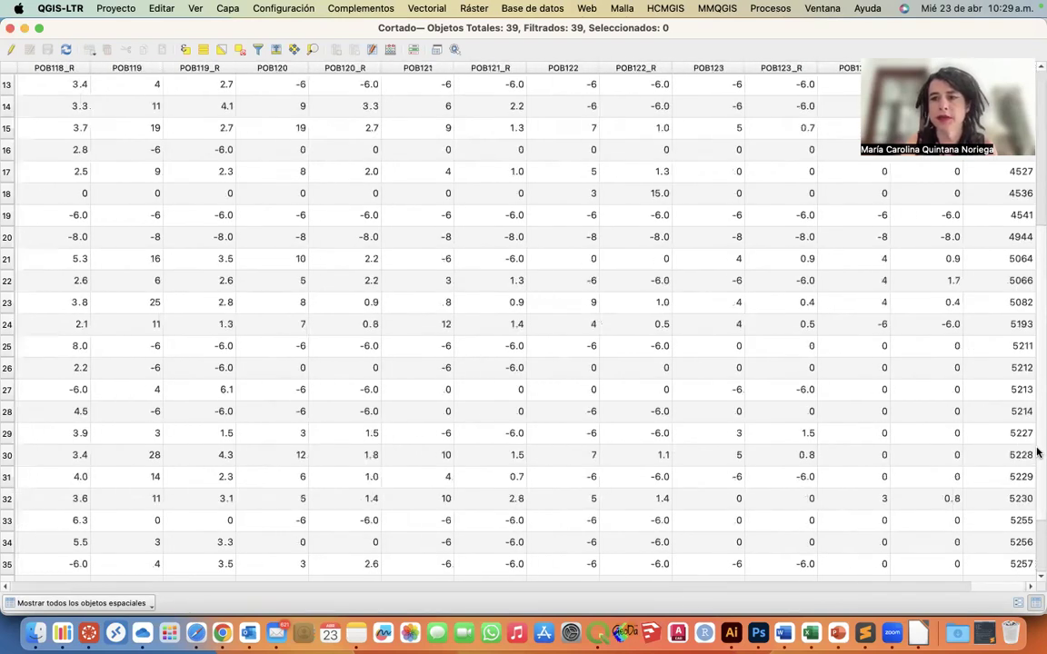
scroll(1025, 259, "up", 4)
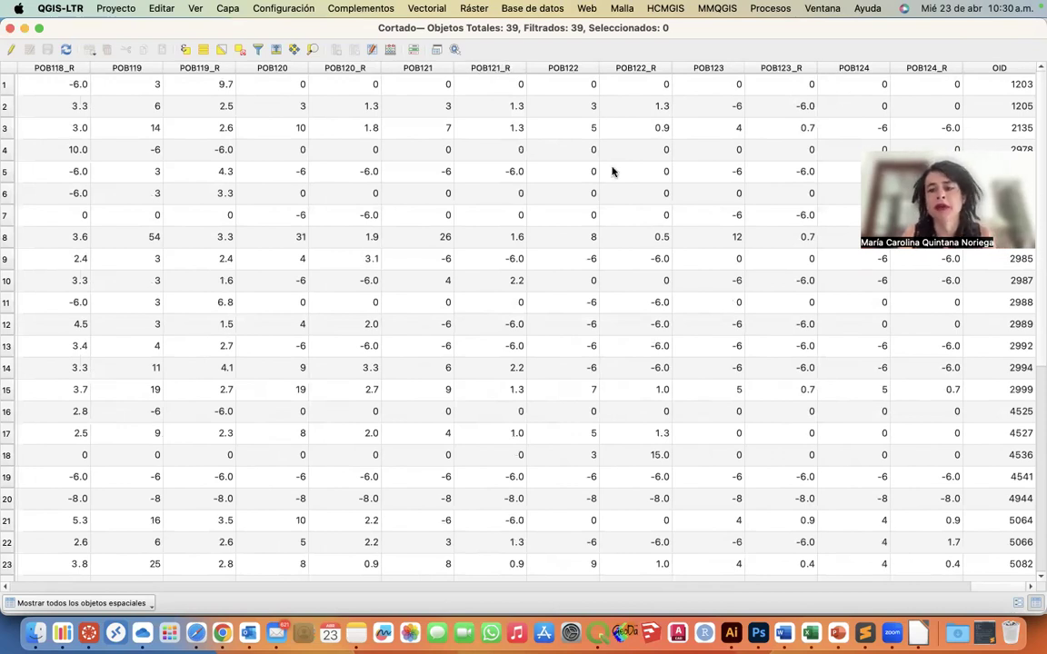
left_click_drag(976, 586, 150, 582)
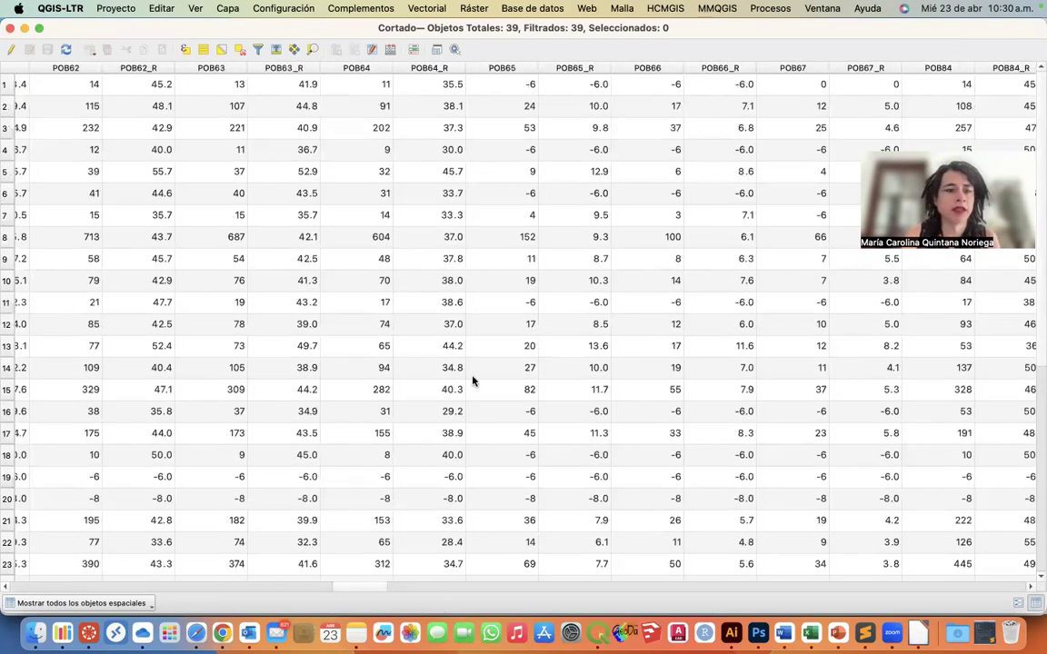
left_click_drag(367, 589, 6, 216)
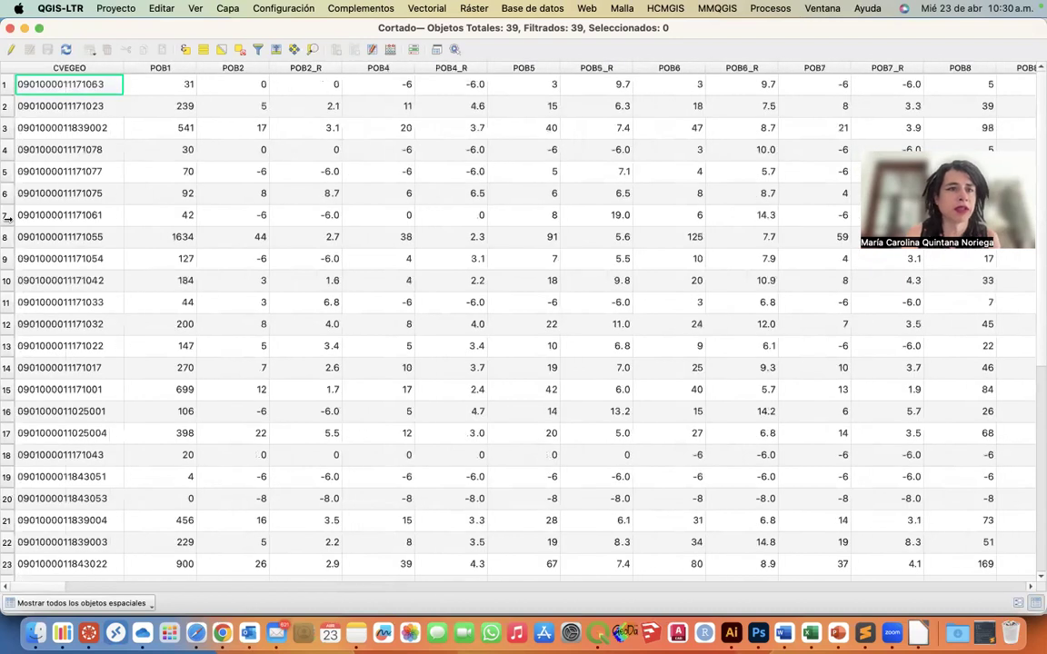
left_click(13, 28)
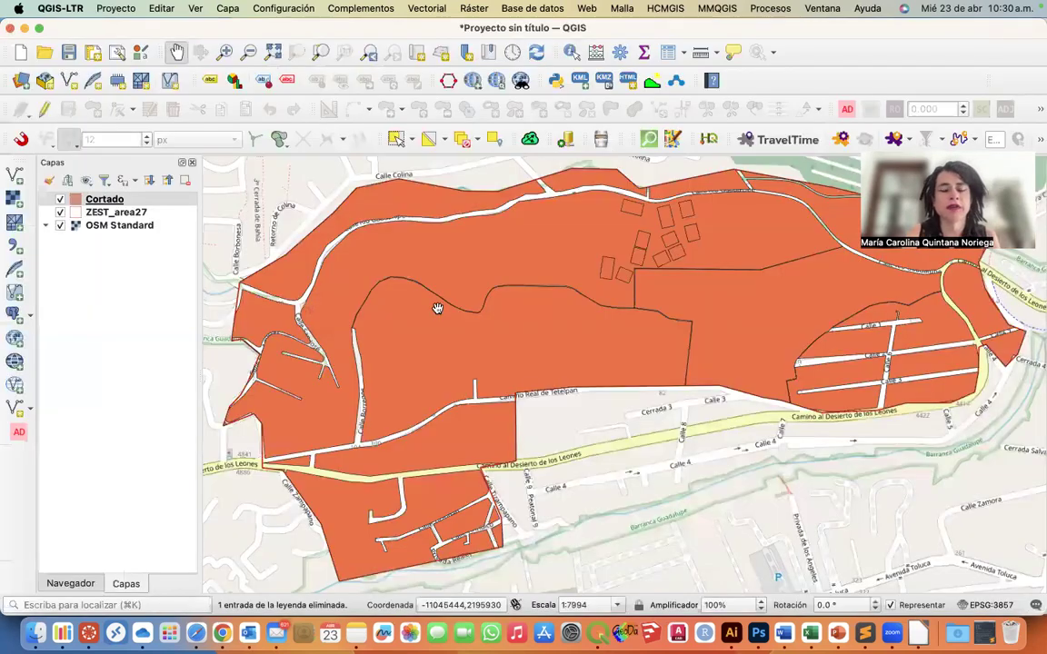
Switch to Finder and open desc_cpv2020.dbf from the descriptores folder in LibreOffice, using the Western Europe (Windows-1252/WinLatin 1) character set
key("ctrl+Up")
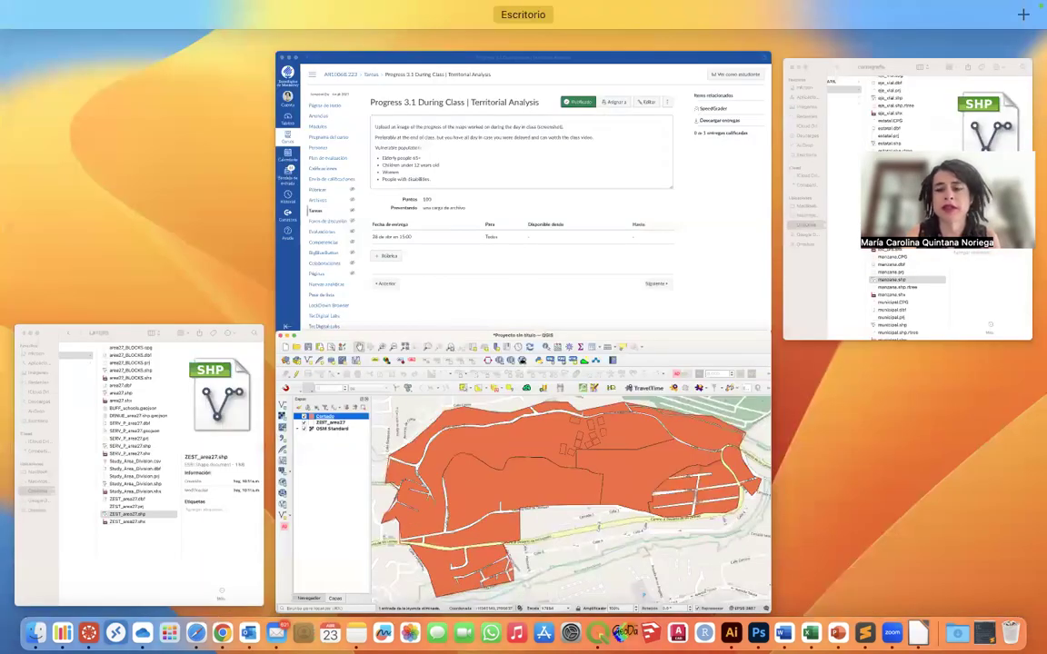
left_click(818, 200)
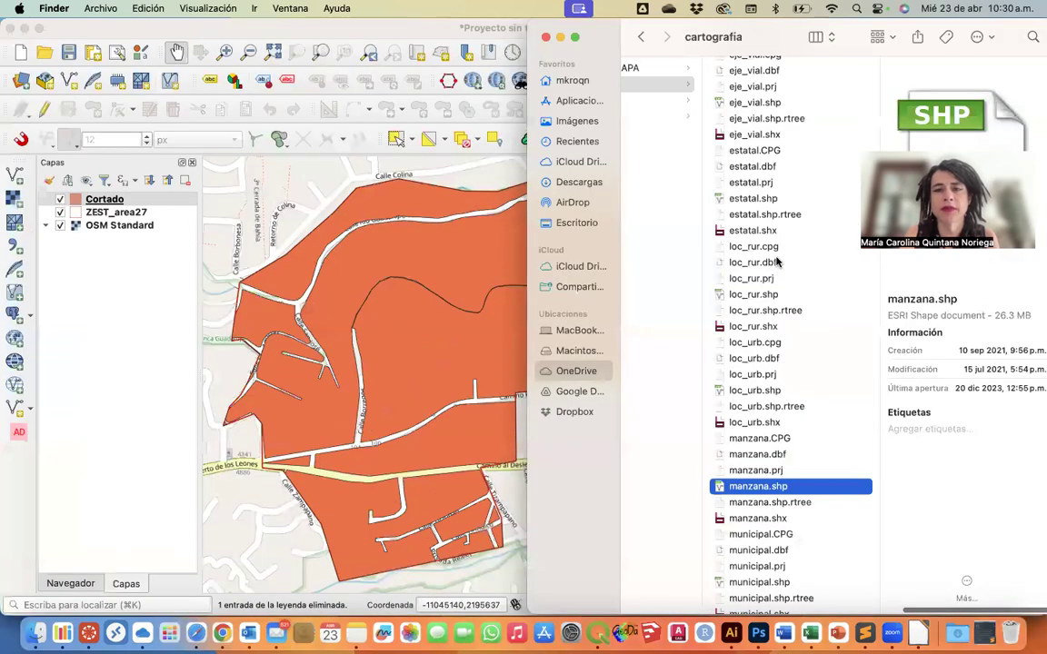
scroll(777, 262, "left", 3)
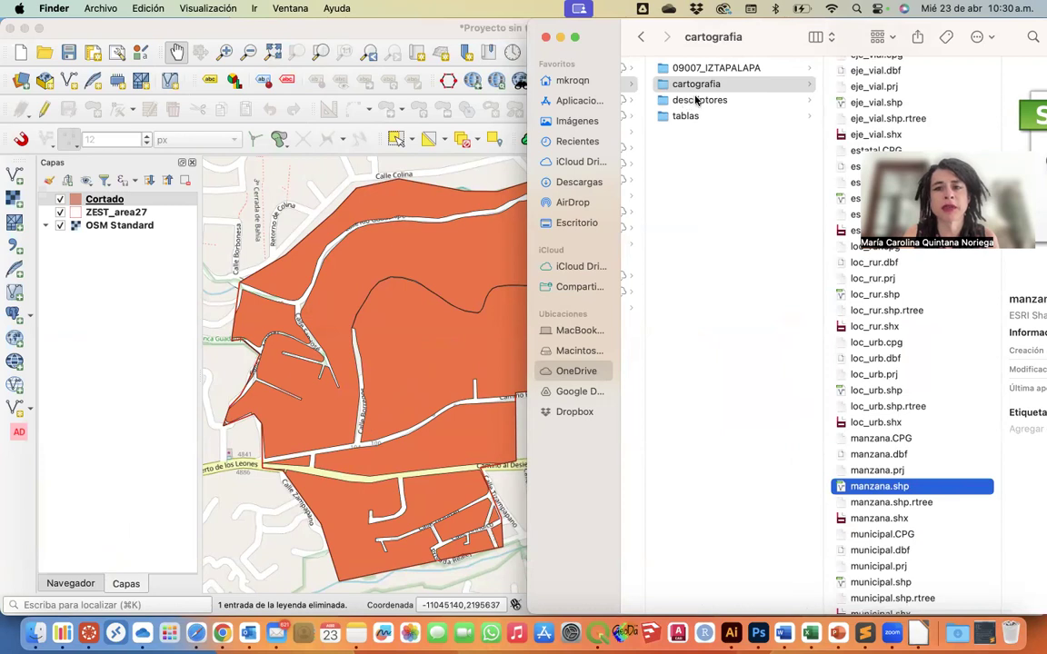
left_click(697, 101)
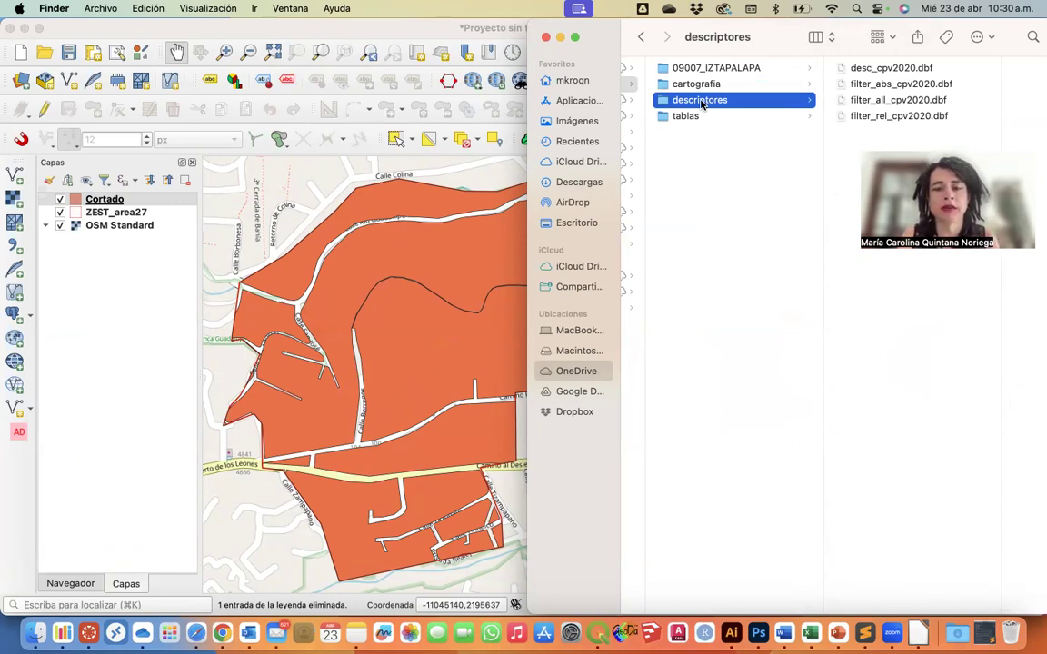
left_click(863, 71)
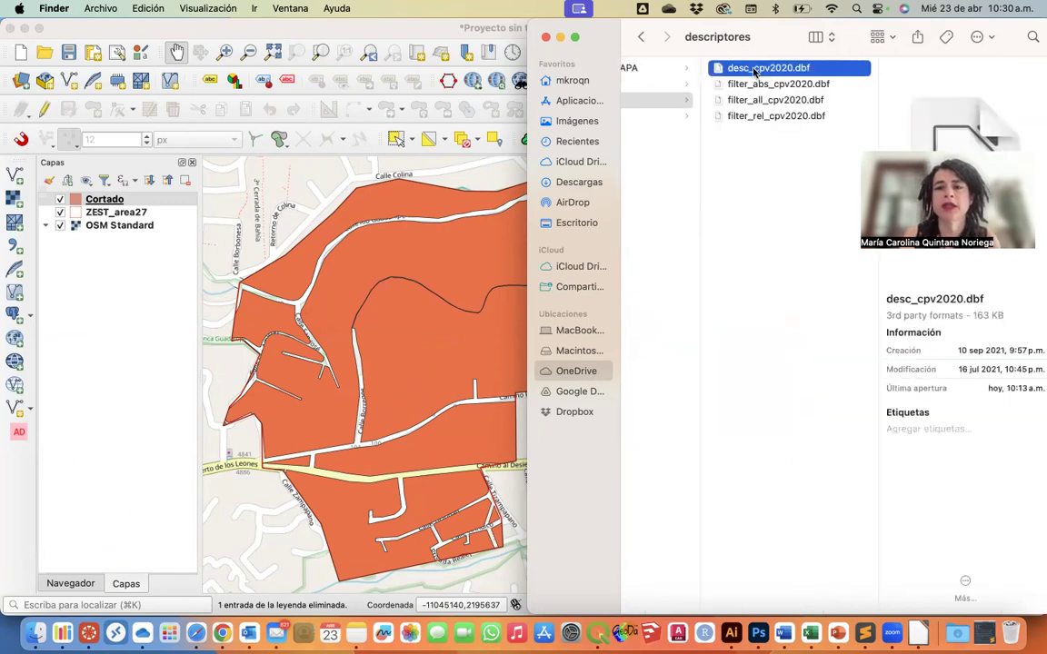
double_click(753, 70)
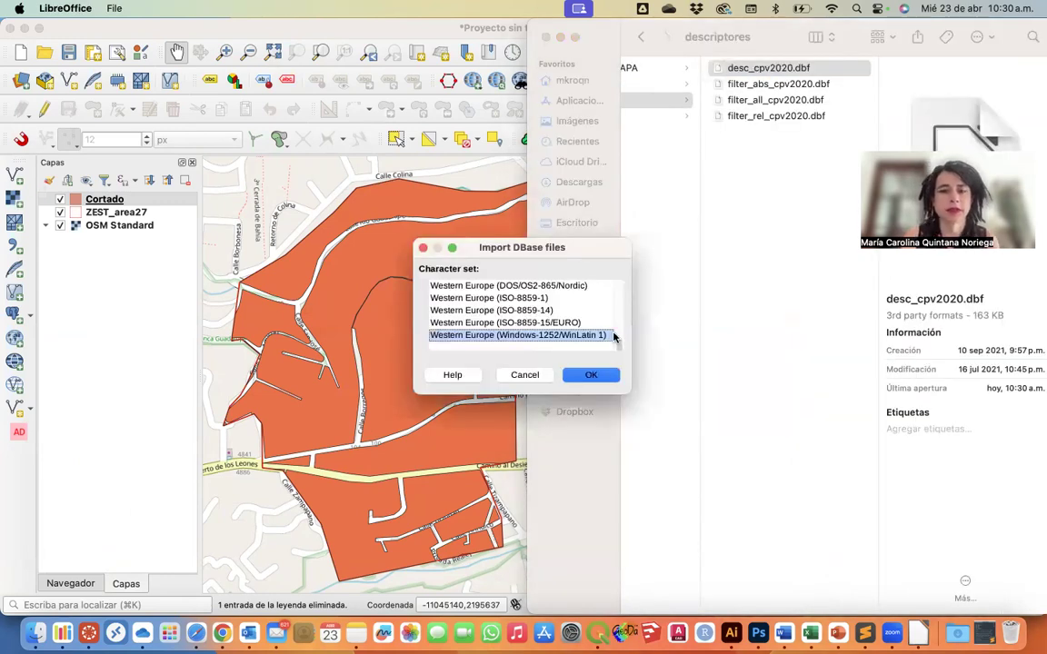
left_click(591, 376)
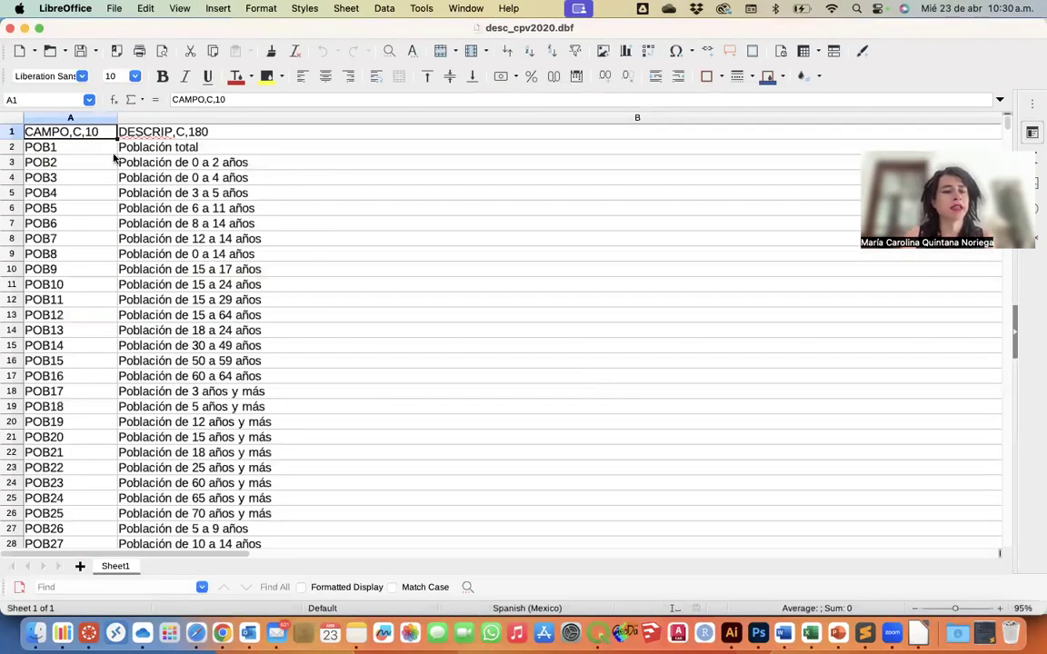
Look through the POB field codes and their population descriptions, starting from POB1
left_click(52, 149)
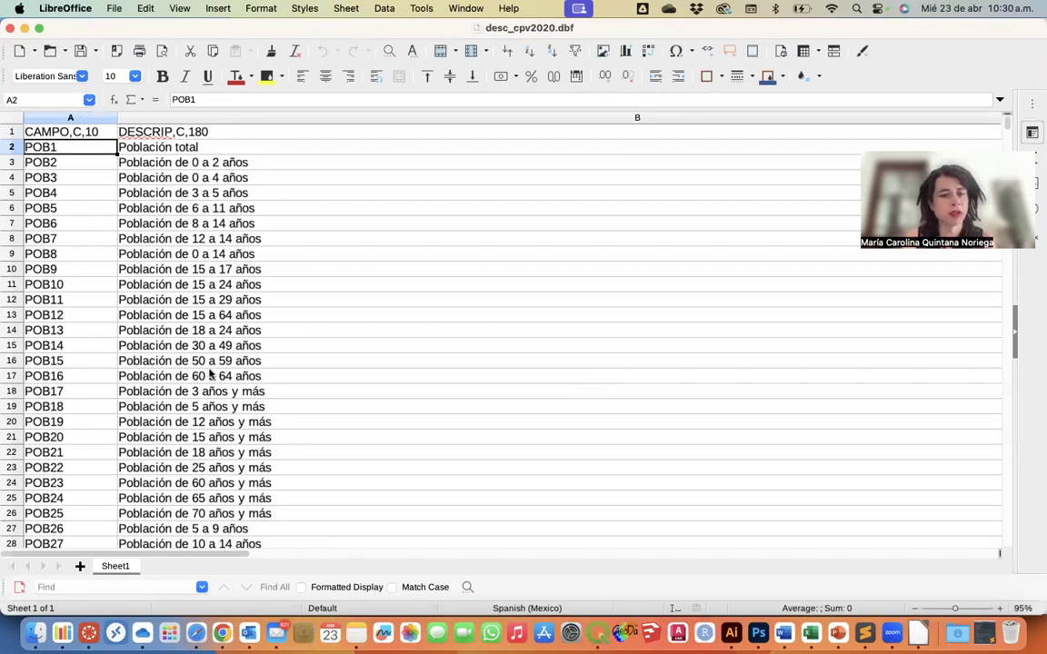
scroll(208, 367, "down", 1)
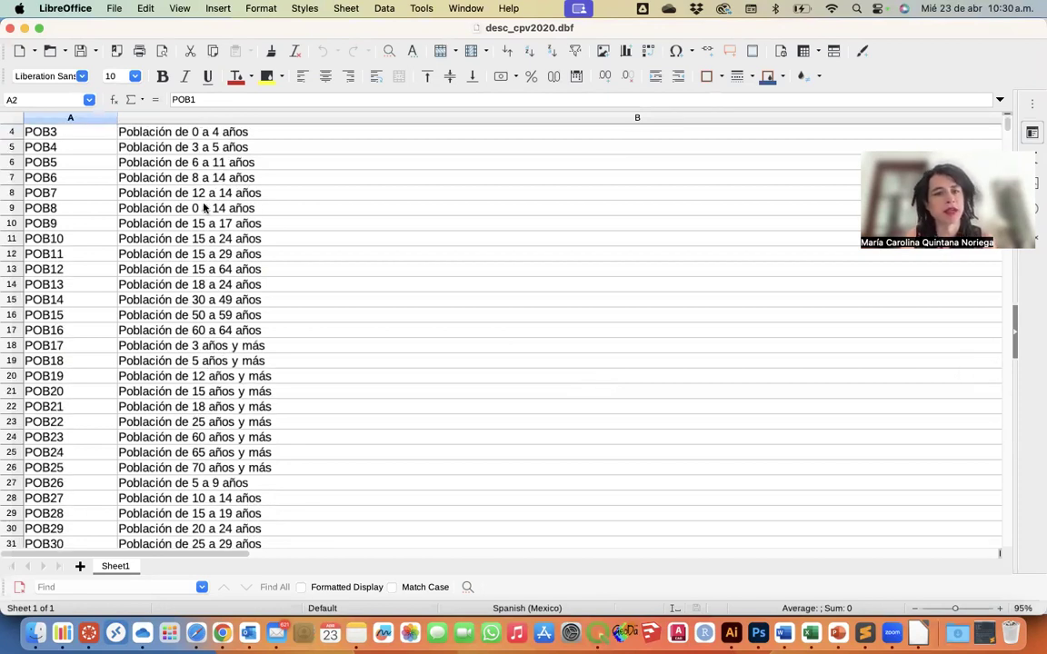
scroll(204, 209, "up", 1)
scroll(204, 208, "down", 2)
scroll(204, 208, "up", 2)
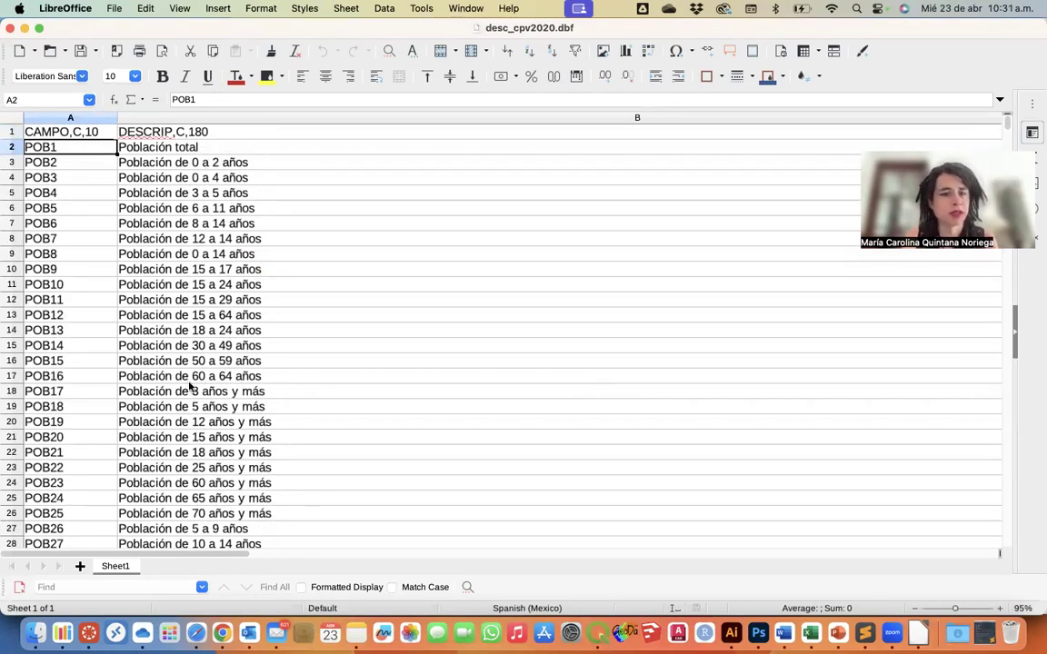
scroll(189, 382, "down", 4)
scroll(189, 386, "down", 1)
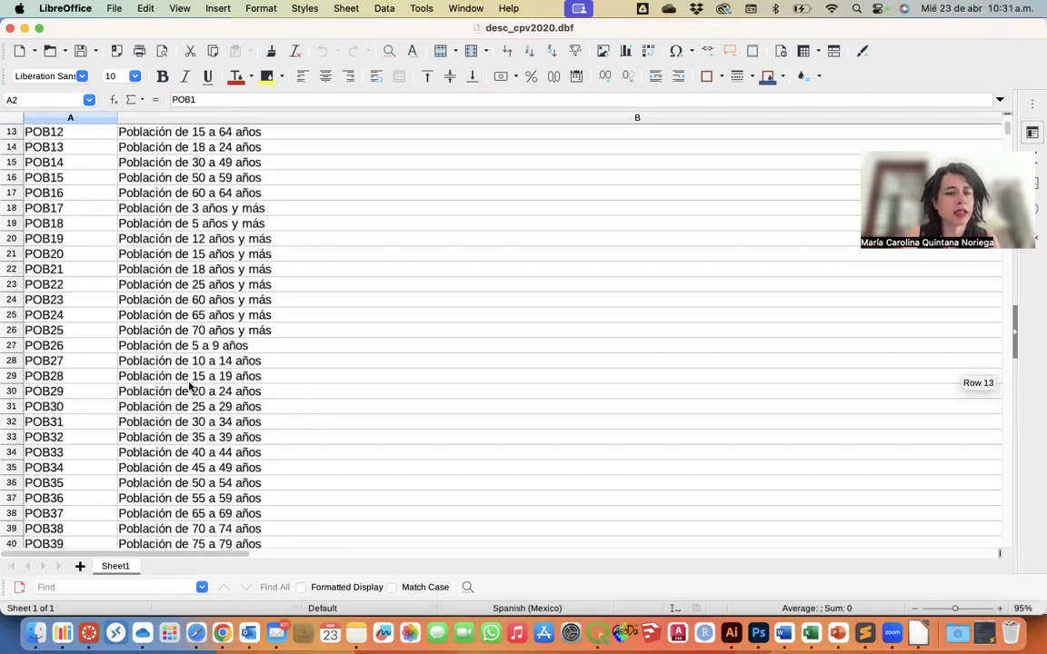
Check the children under 12 requirement in the Canvas assignment against the age-range descriptions in the LibreOffice table
key("ctrl+Up")
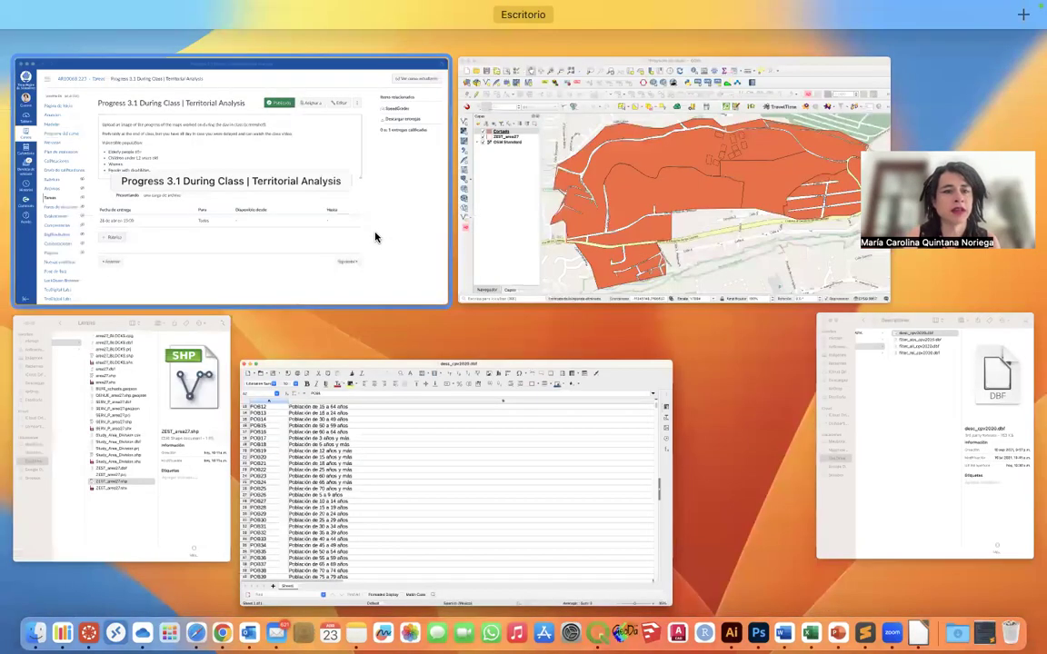
left_click(373, 234)
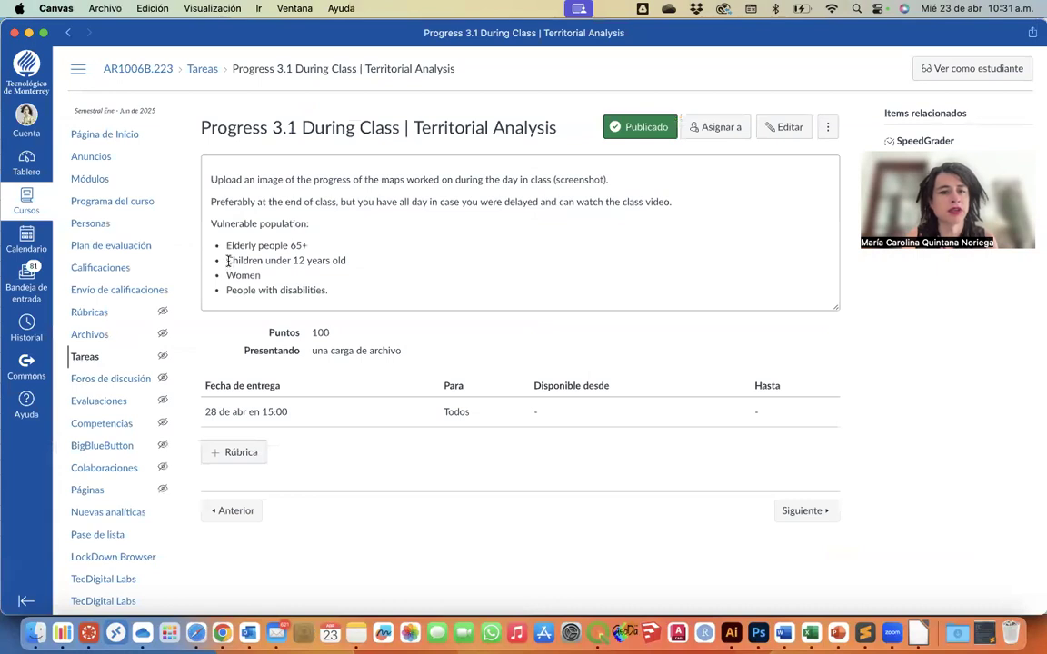
left_click_drag(228, 261, 348, 258)
key("ctrl+Up")
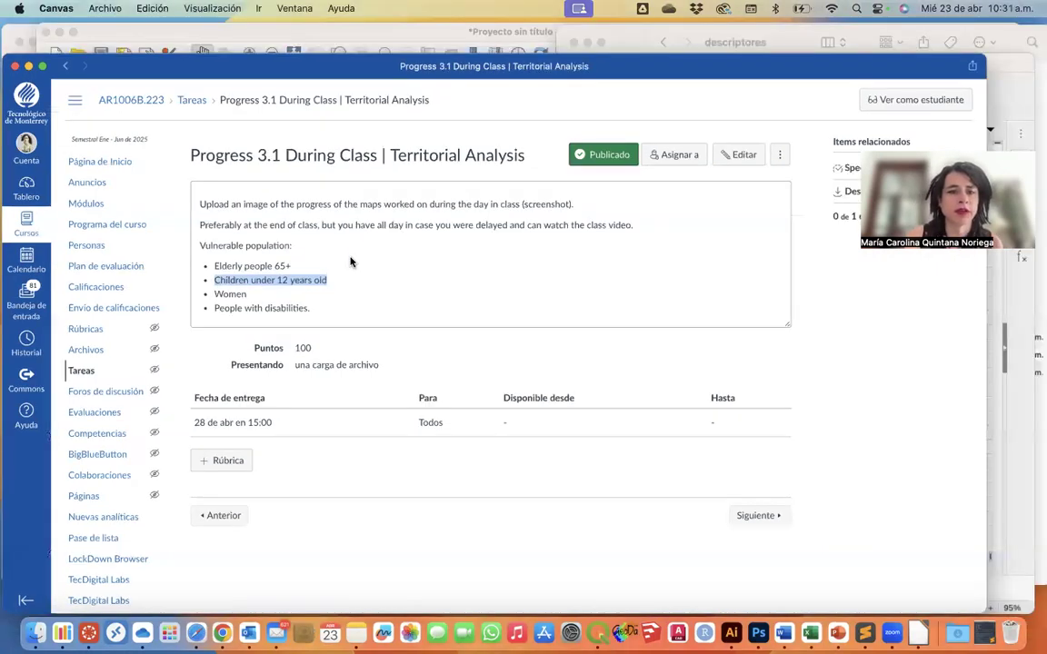
left_click(543, 425)
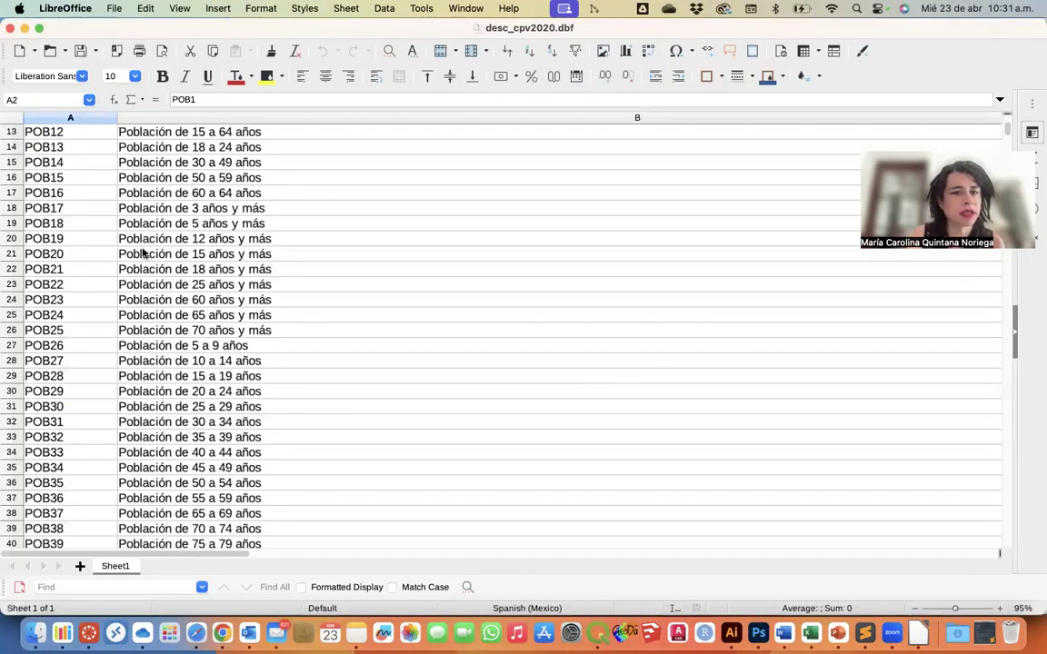
key("ctrl+Up")
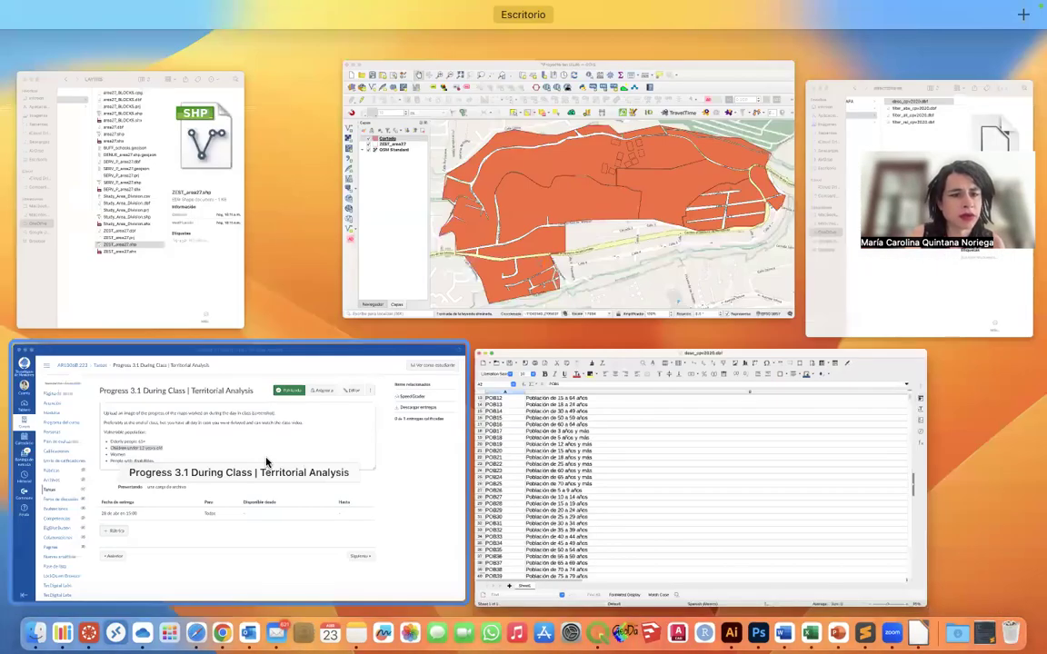
left_click(348, 251)
key("ctrl+Up")
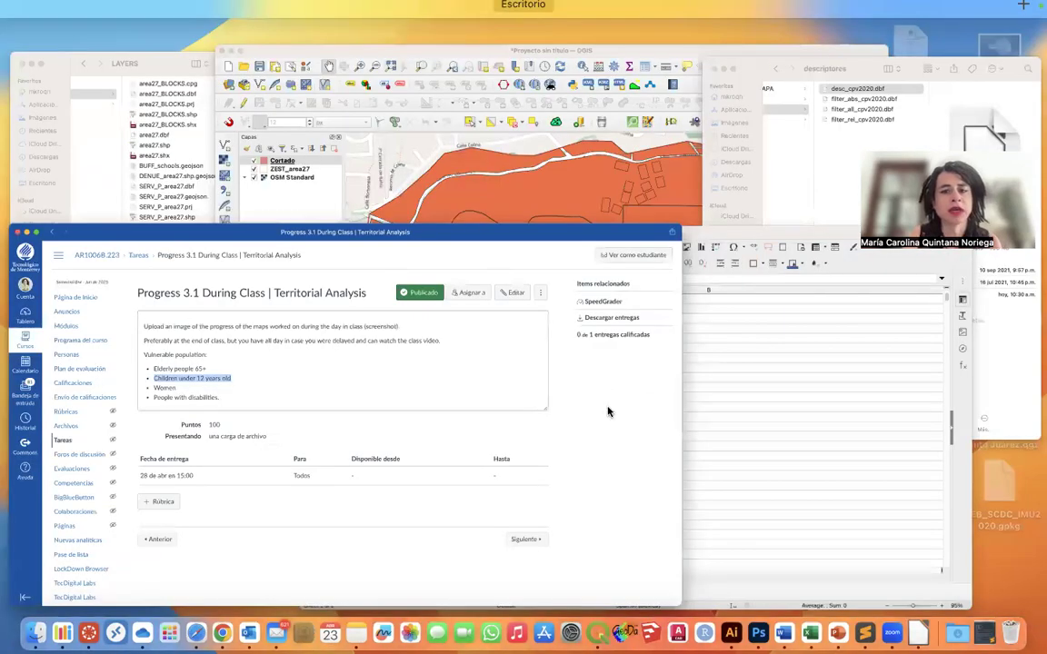
left_click(391, 344)
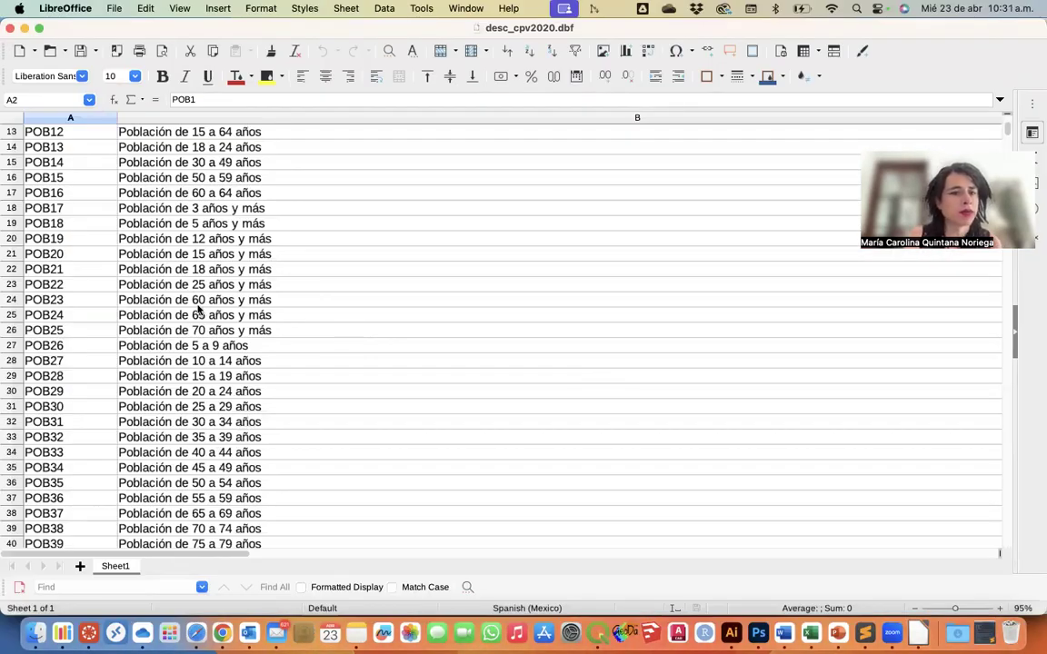
scroll(198, 310, "up", 4)
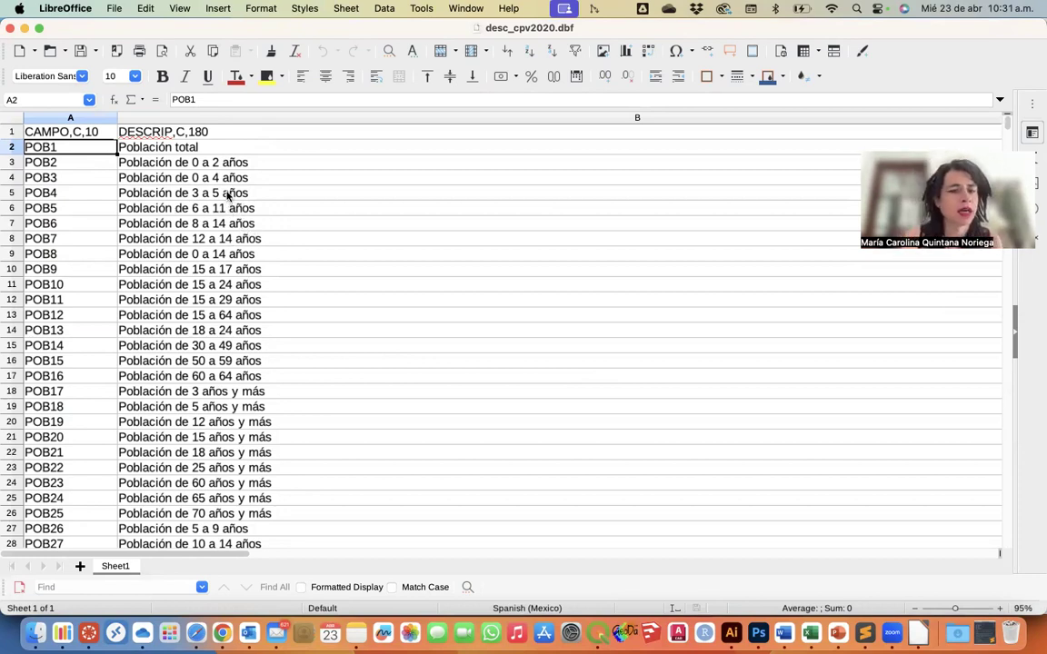
Recheck the elderly requirement in the Canvas assignment and select the POB24 row, population aged 65 and over, in the LibreOffice table
key("ctrl+Up")
left_click(279, 428)
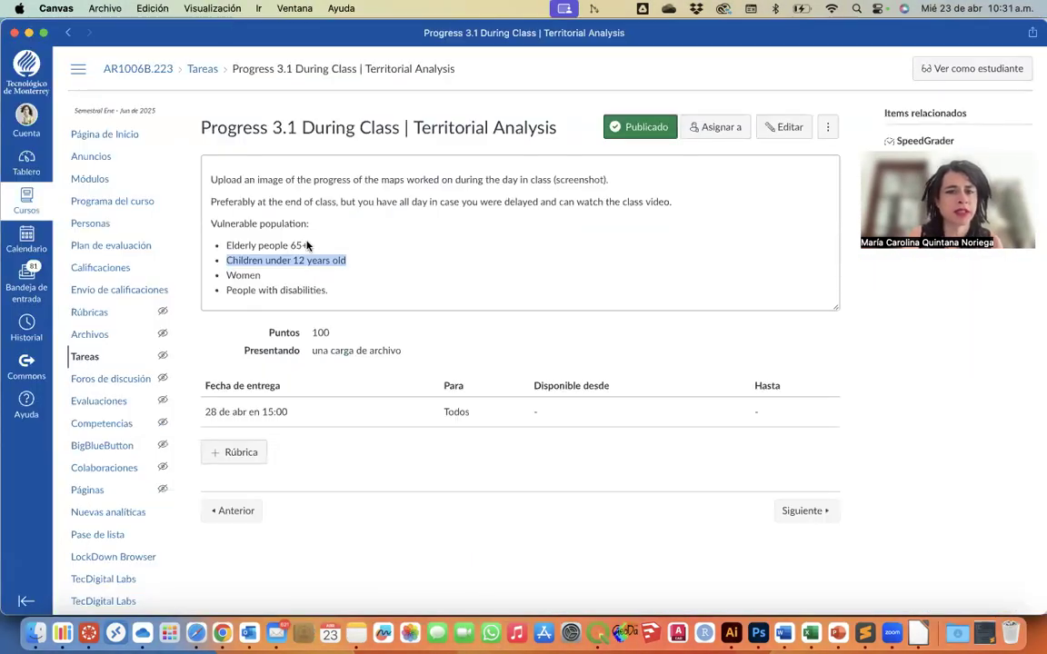
key("ctrl+Up")
left_click(477, 379)
scroll(279, 390, "down", 1)
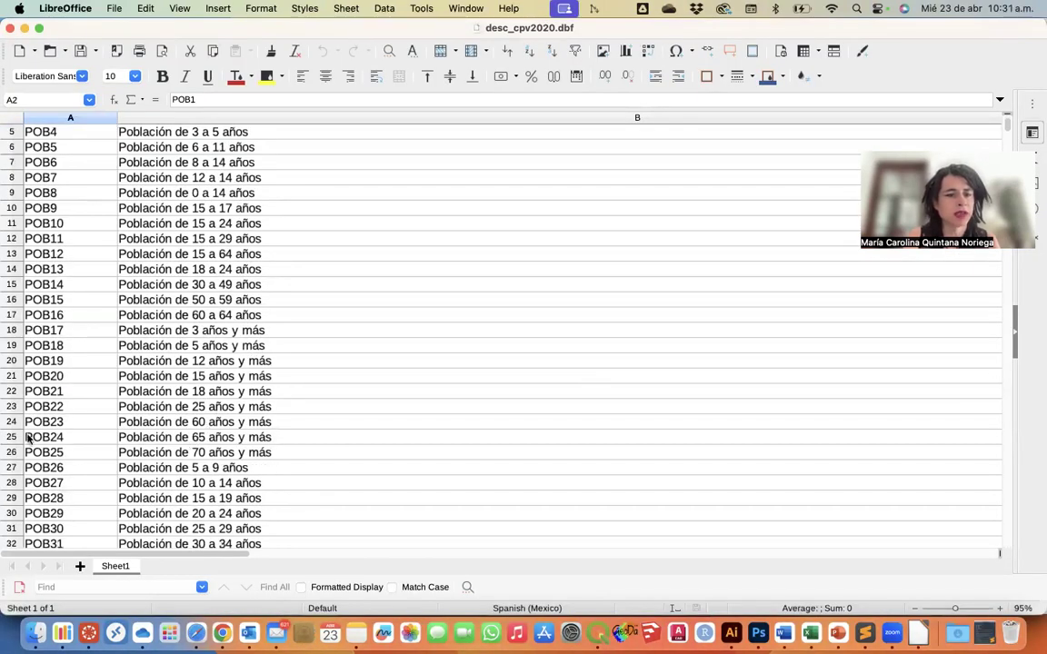
left_click(12, 437)
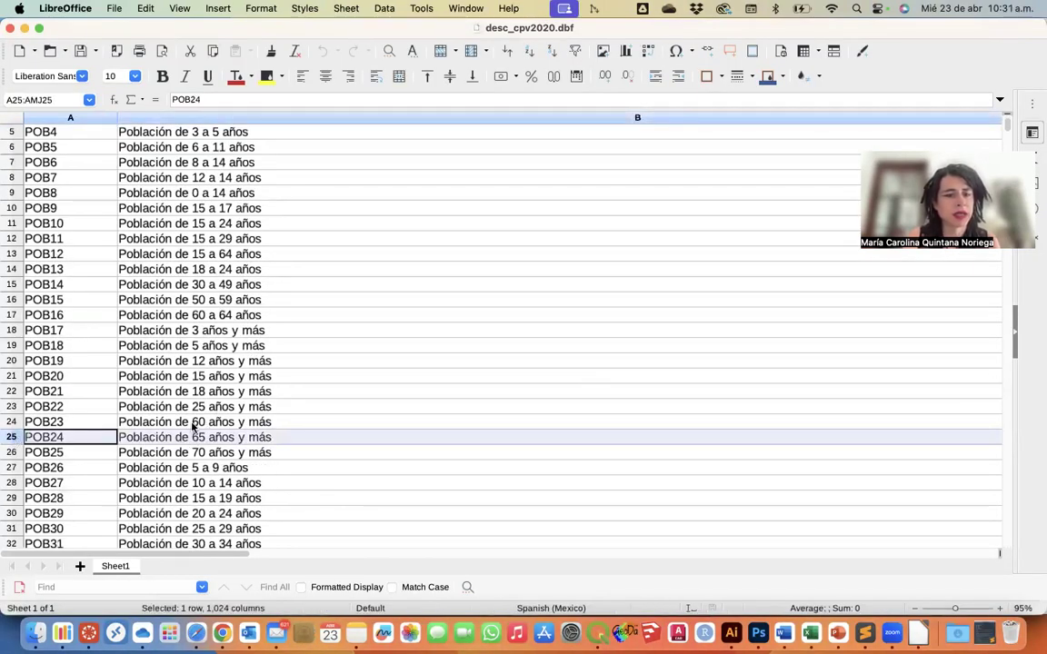
Consult the Canvas assignment for the women group and select the POB42 row, Población femenina, in the LibreOffice table
key("ctrl+Up")
left_click(220, 342)
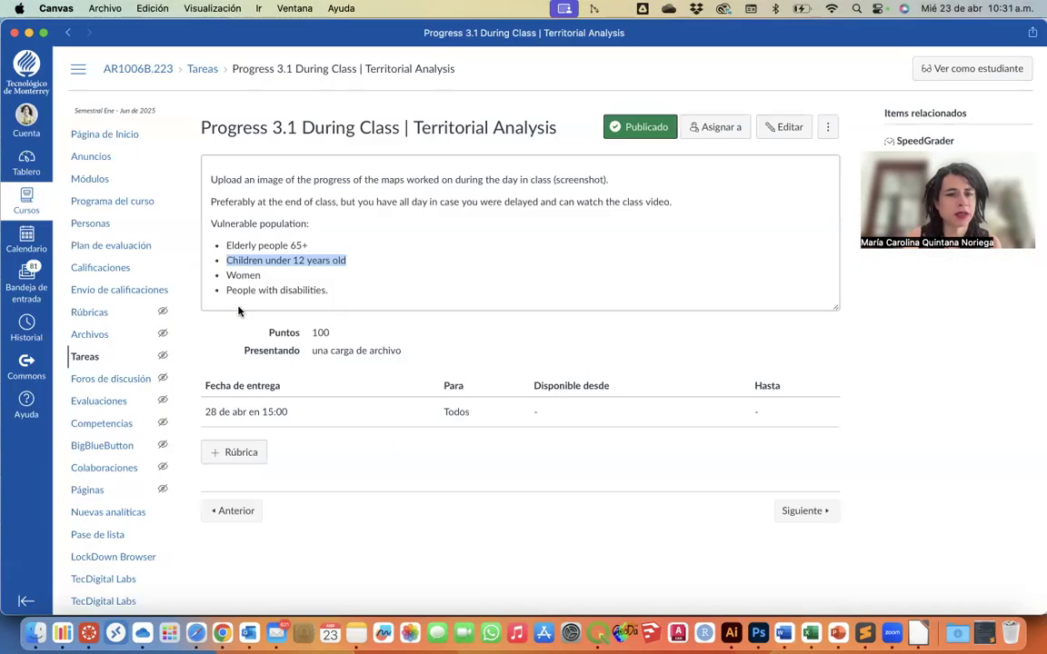
key("ctrl+Up")
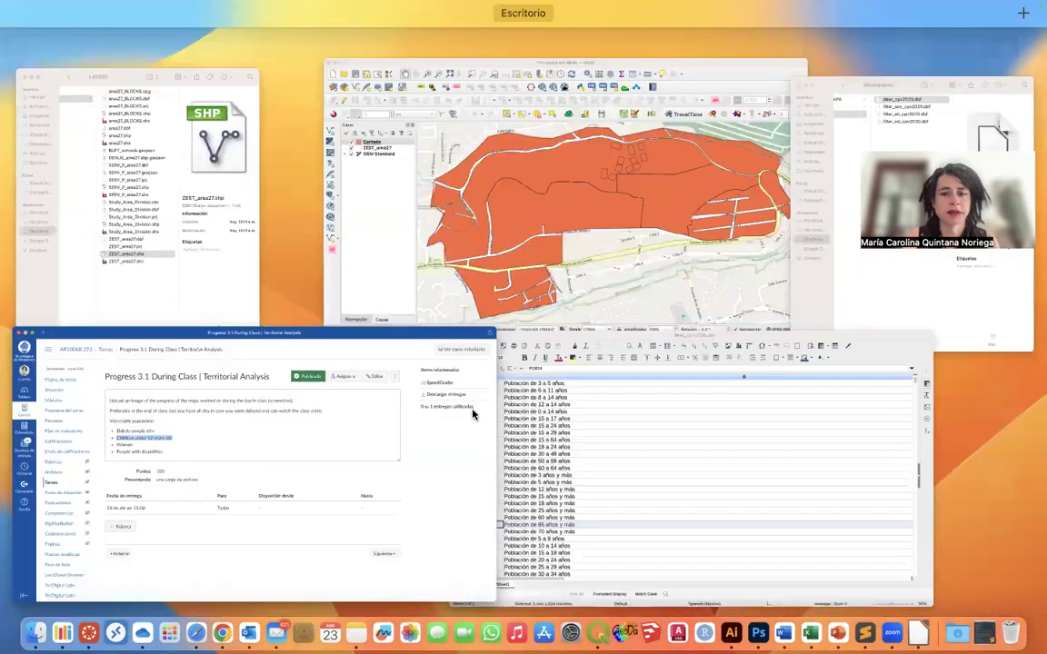
left_click(509, 399)
scroll(374, 423, "down", 9)
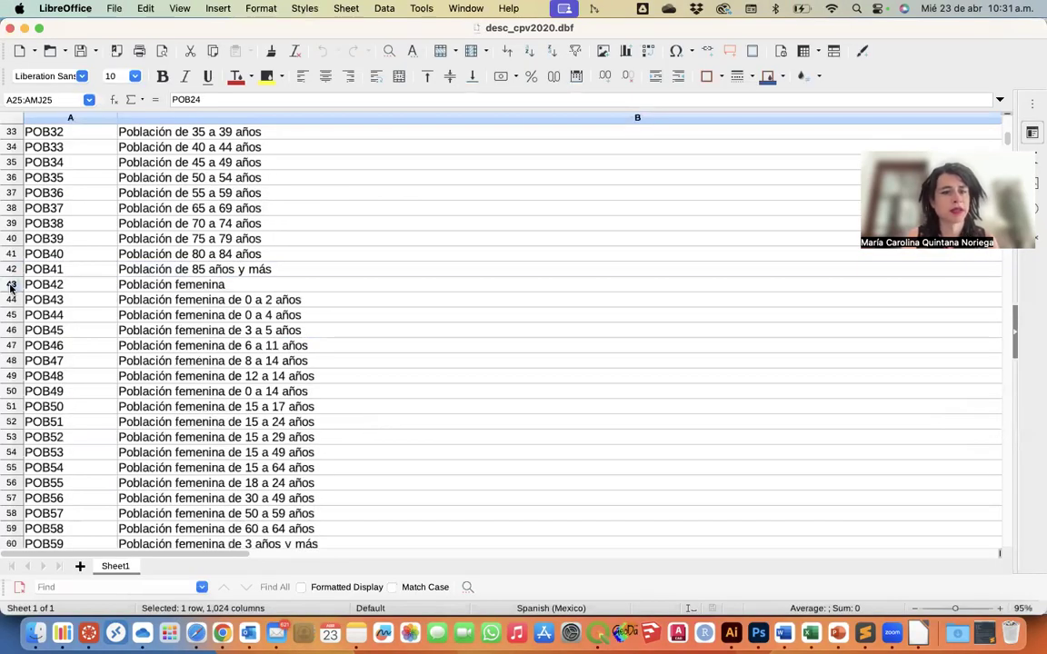
left_click(11, 287)
key("ctrl+Up")
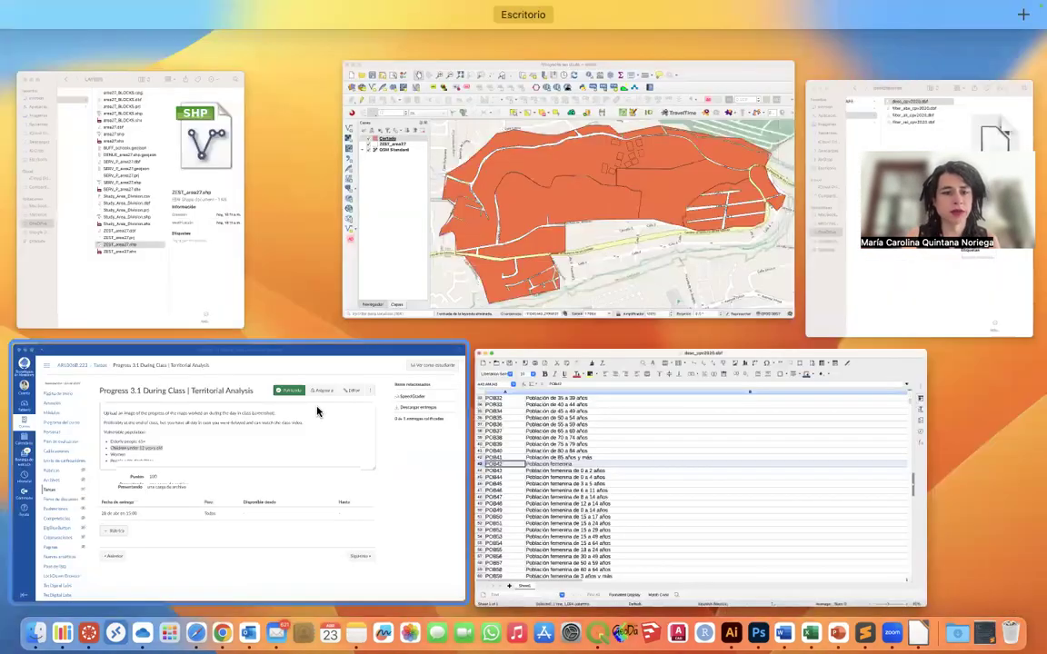
Review the vulnerable population groups in the Canvas assignment against the field descriptions in the LibreOffice table, and put the table away
left_click(263, 372)
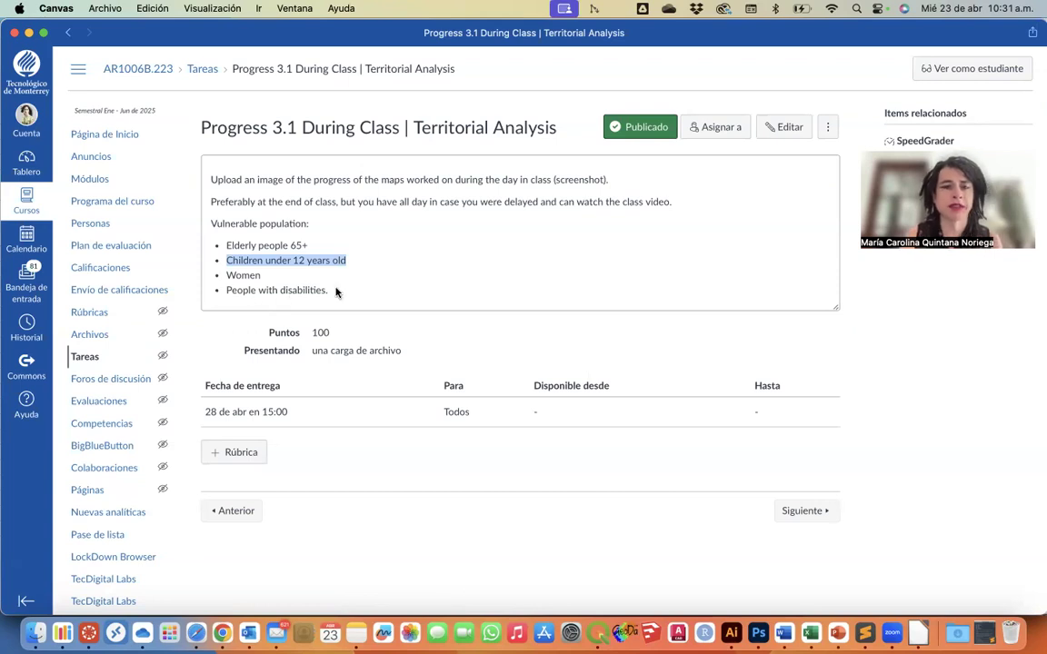
key("ctrl+Up")
key("ctrl+Up")
left_click(313, 241)
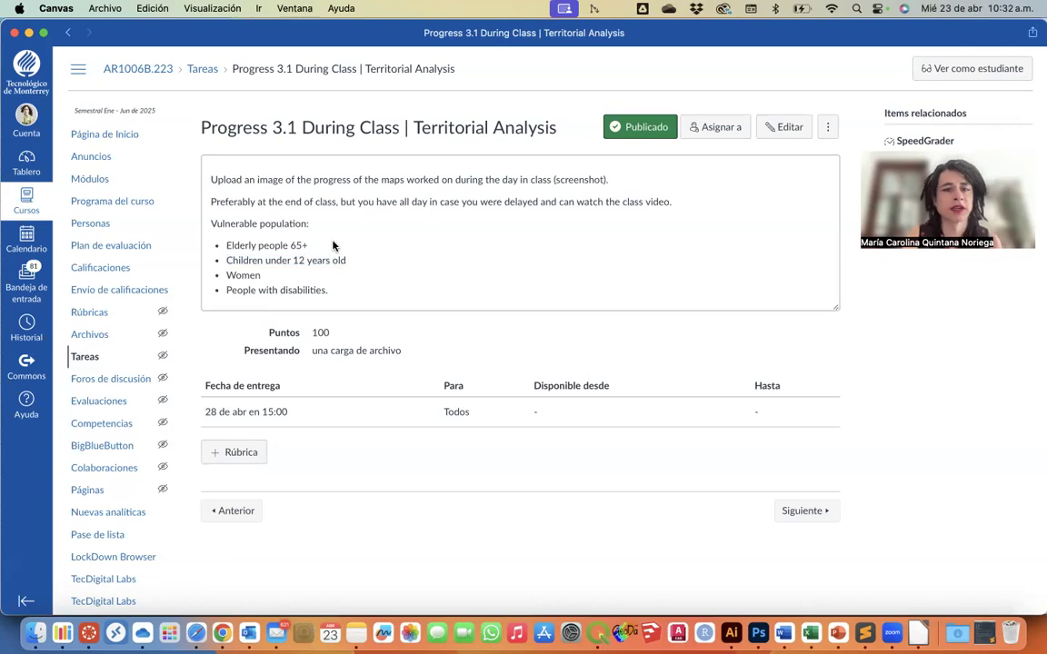
key("ctrl+Up")
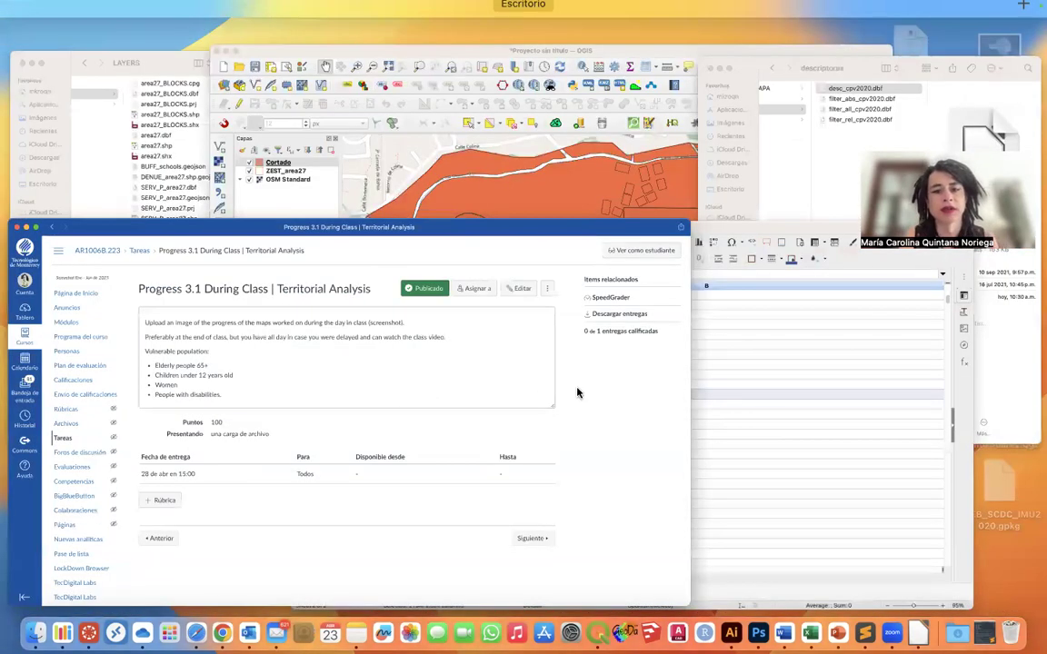
left_click(635, 472)
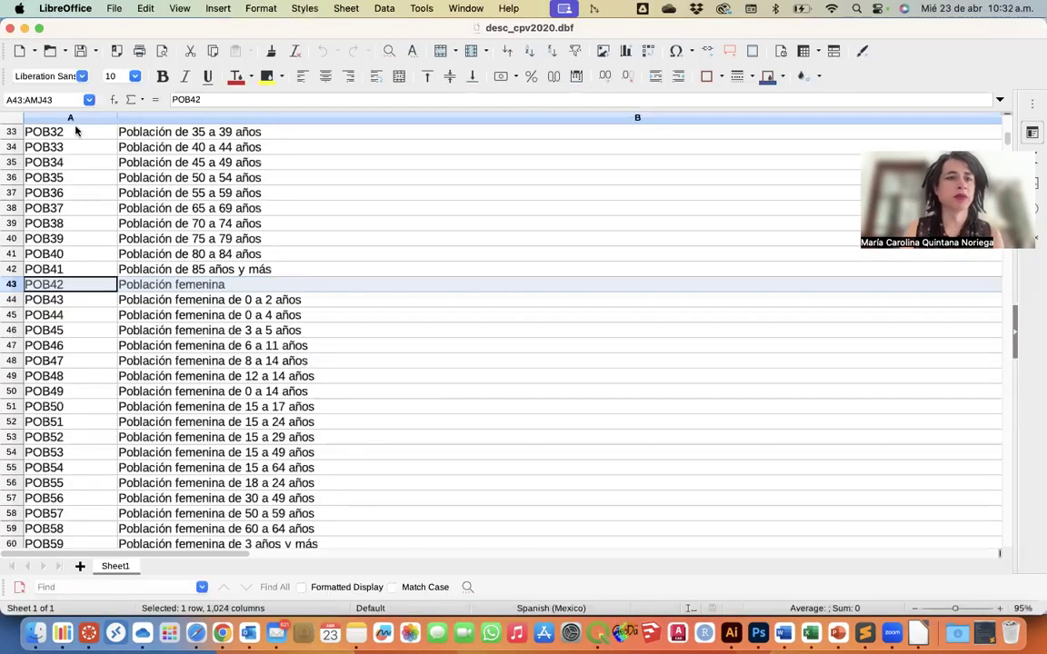
left_click(26, 29)
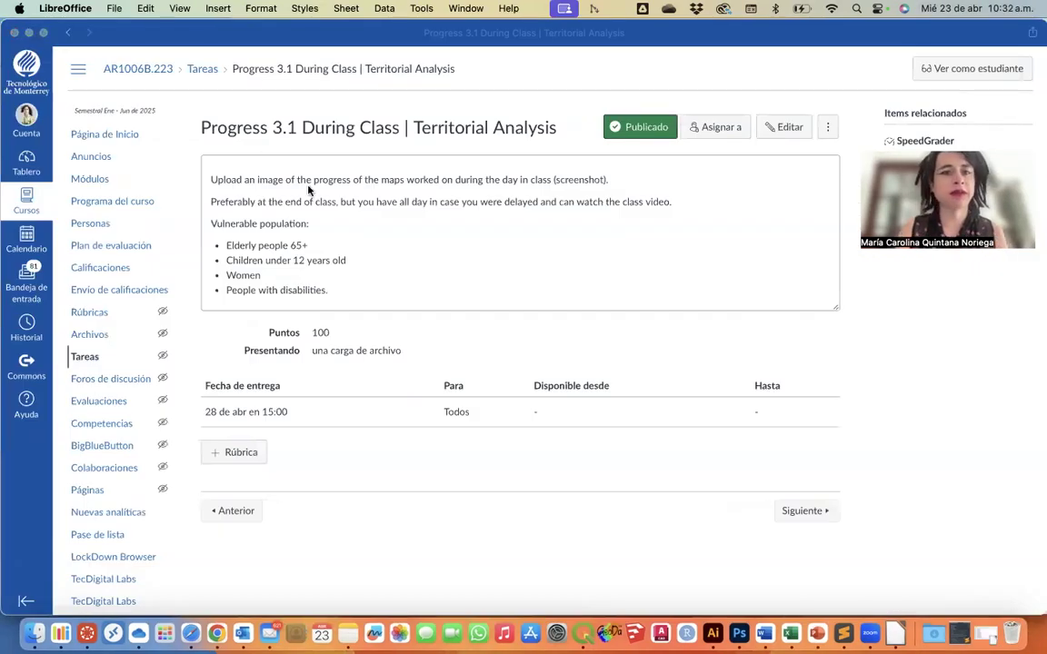
Switch to QGIS and set the Cortado layer's symbology to Categorizado
key("ctrl+Up")
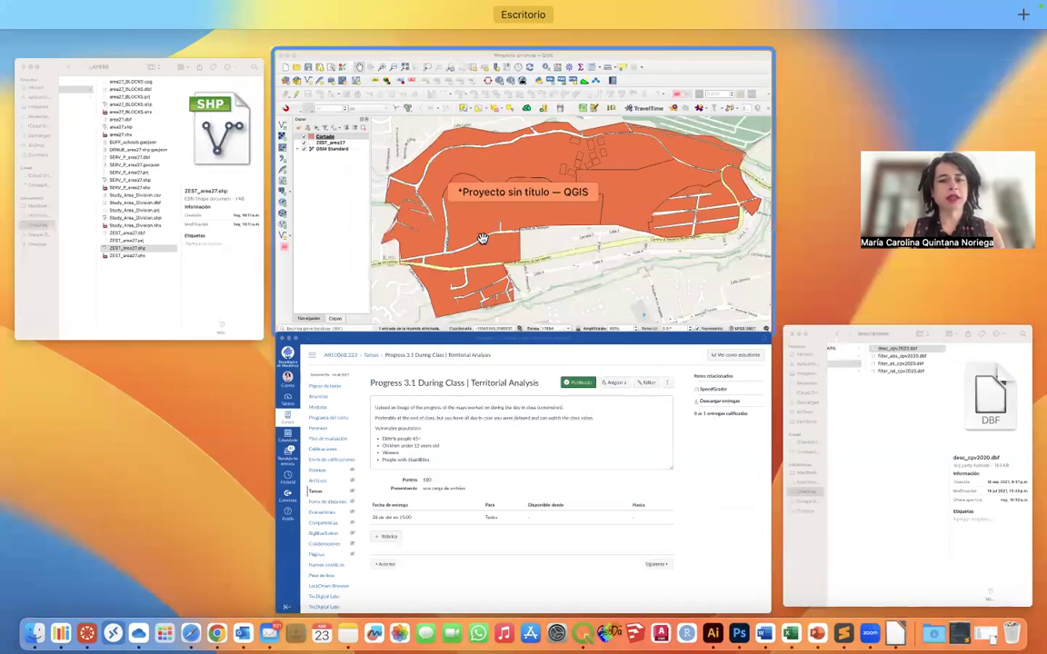
left_click(482, 238)
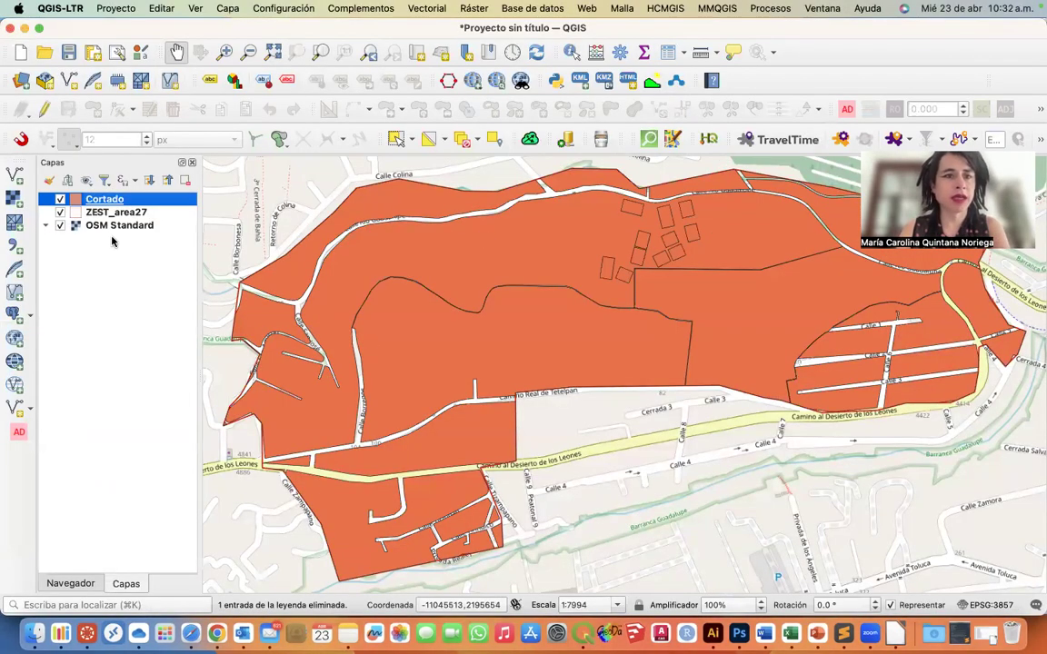
left_click(50, 182)
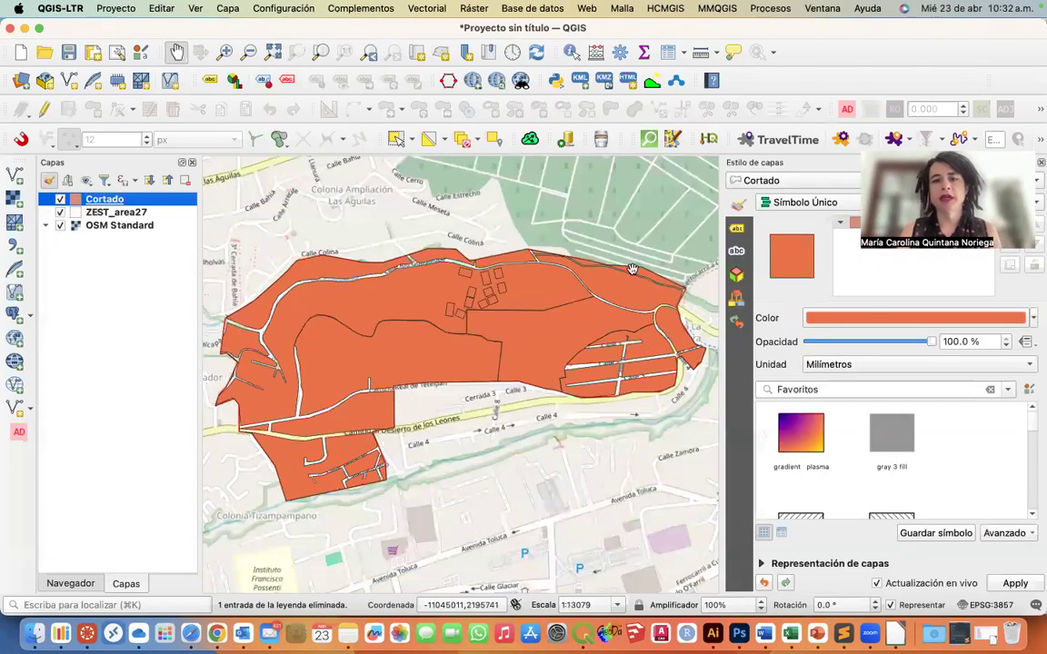
left_click(797, 204)
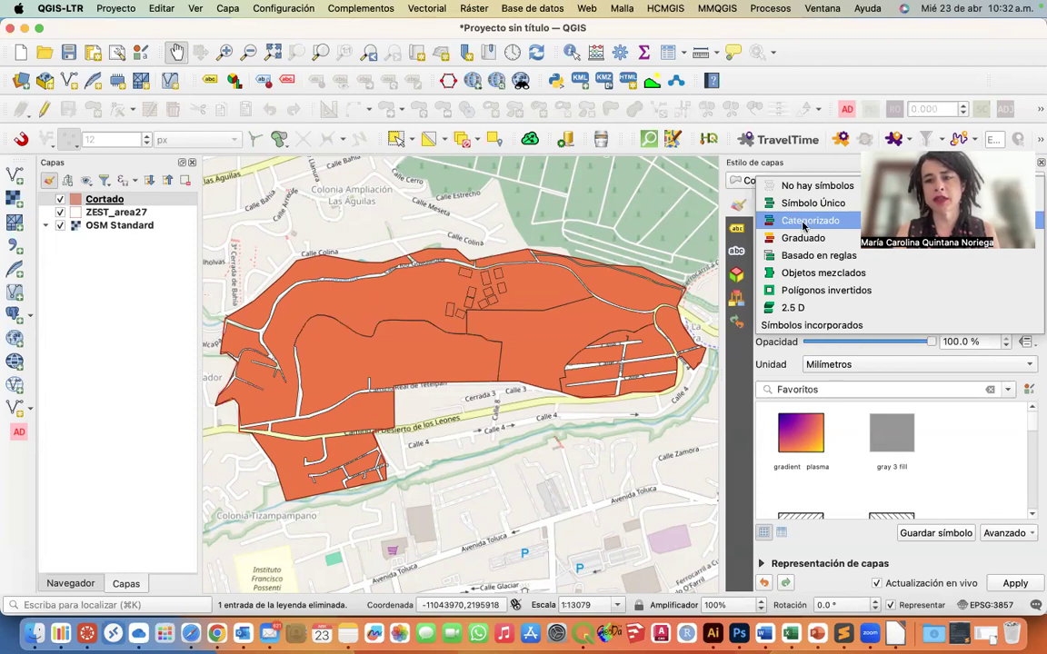
left_click(790, 222)
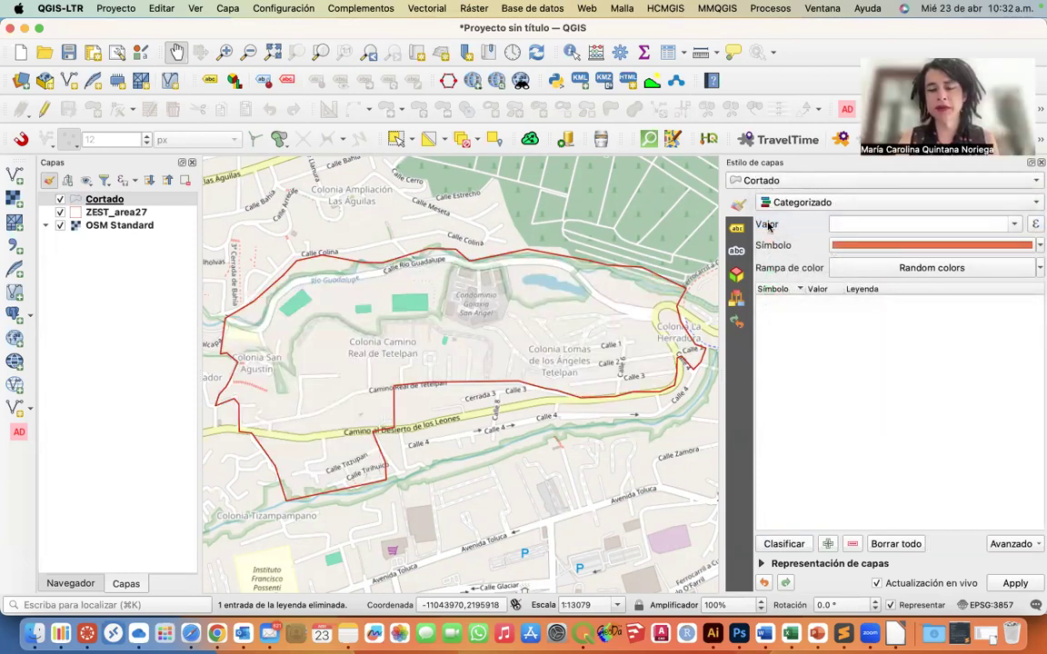
Look up the field for population aged 65 and over in the desc_cpv2020 table, selecting the POB24 row
left_click(1013, 225)
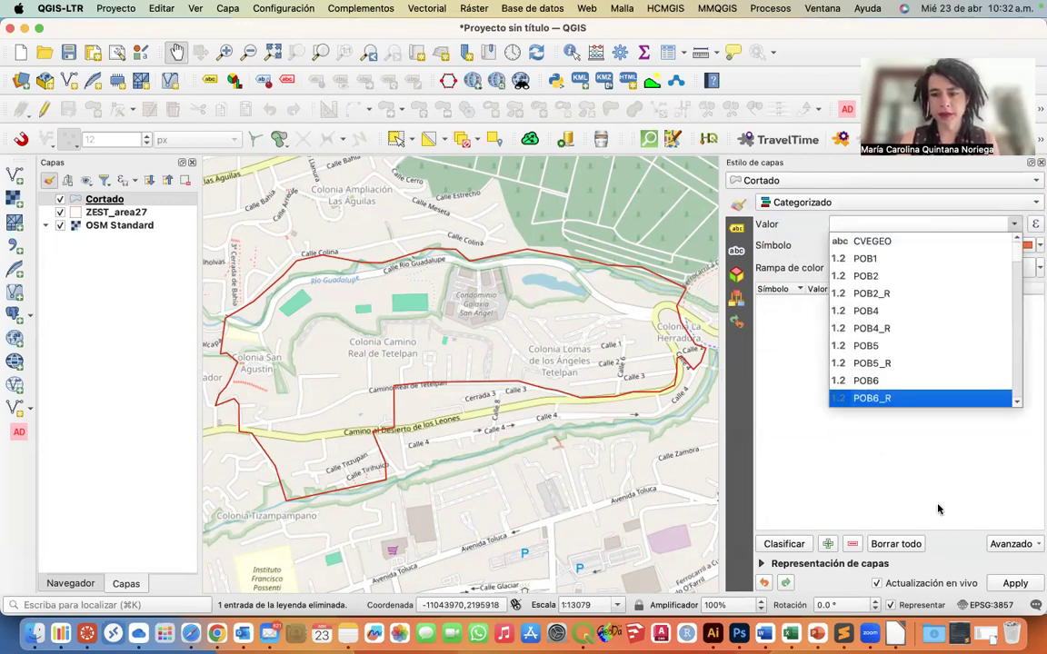
left_click(958, 633)
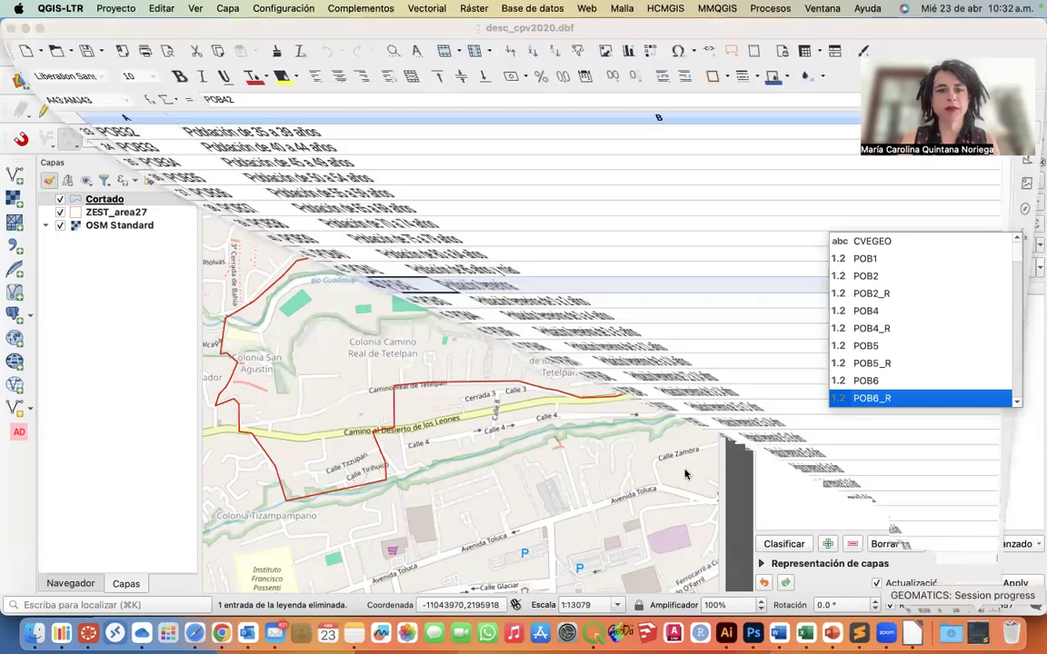
scroll(128, 282, "up", 5)
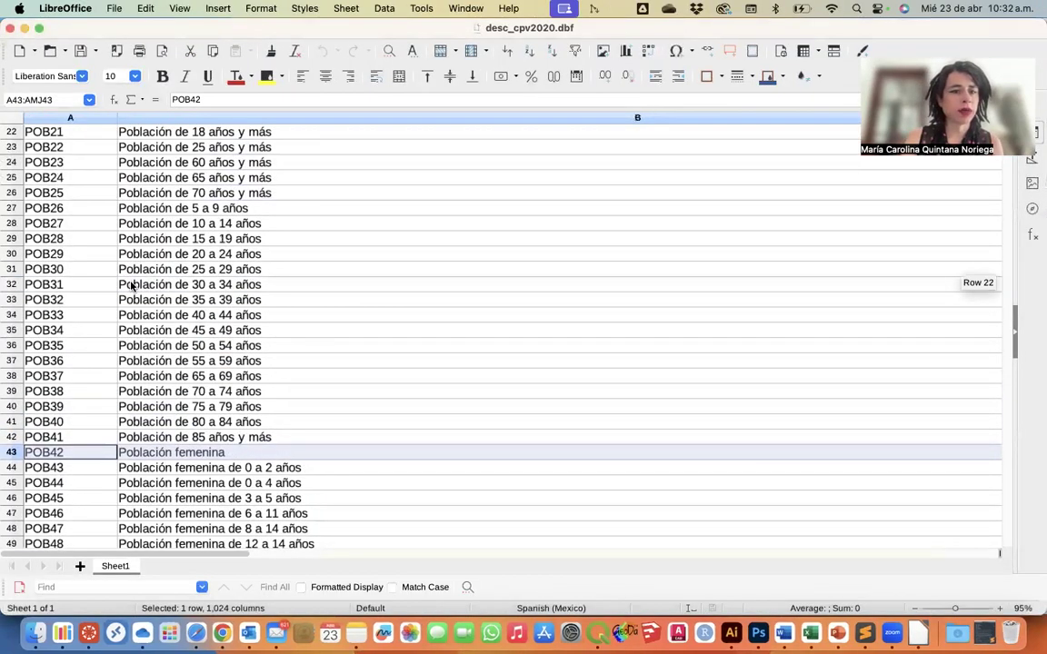
scroll(131, 287, "up", 1)
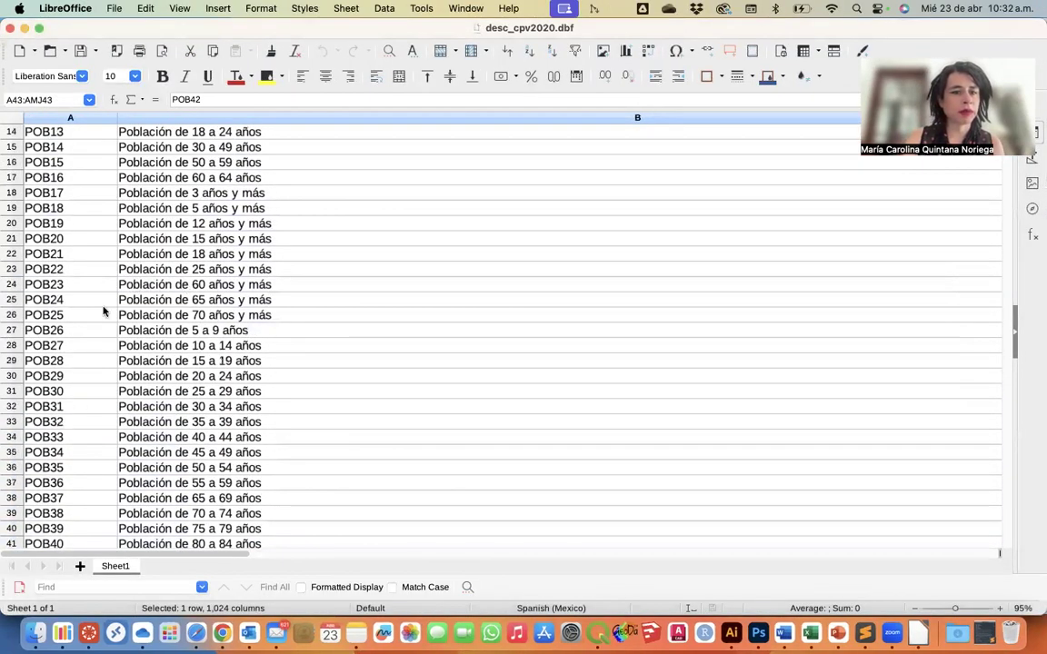
left_click(8, 300)
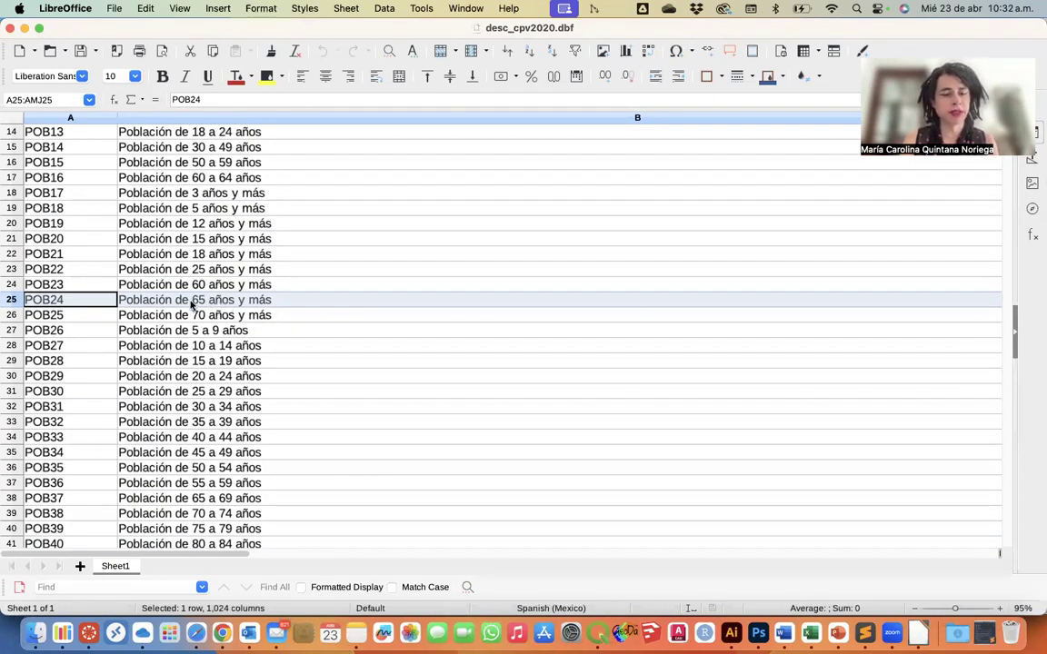
left_click(24, 27)
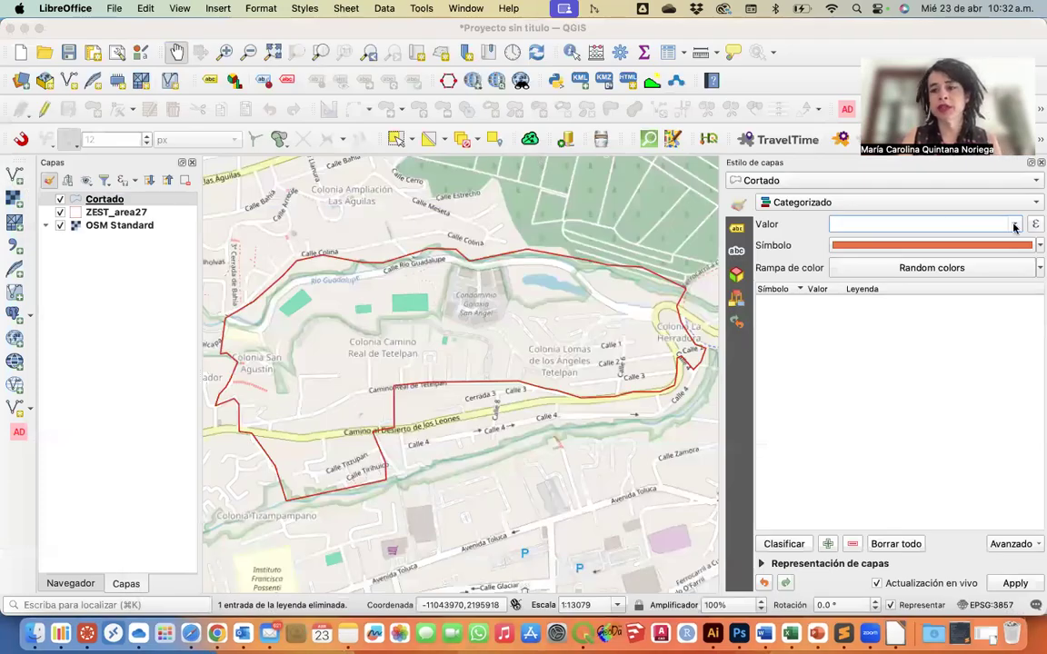
Set POB24 as the classification value for the Cortado layer in QGIS
left_click(1014, 225)
scroll(1016, 272, "down", 15)
left_click_drag(1018, 284, 1015, 280)
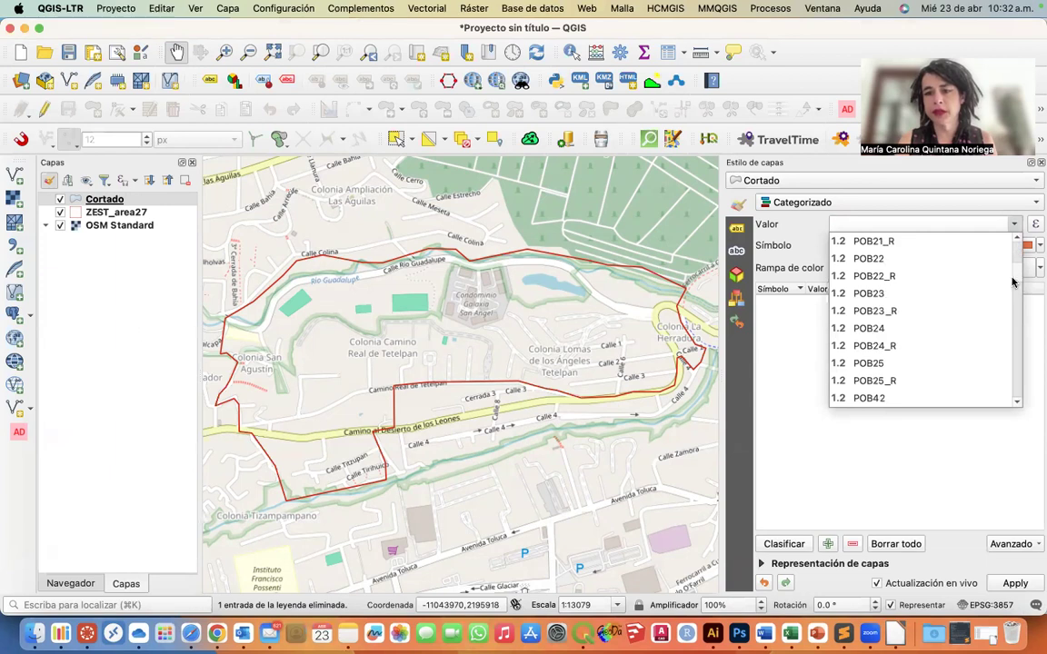
left_click(887, 332)
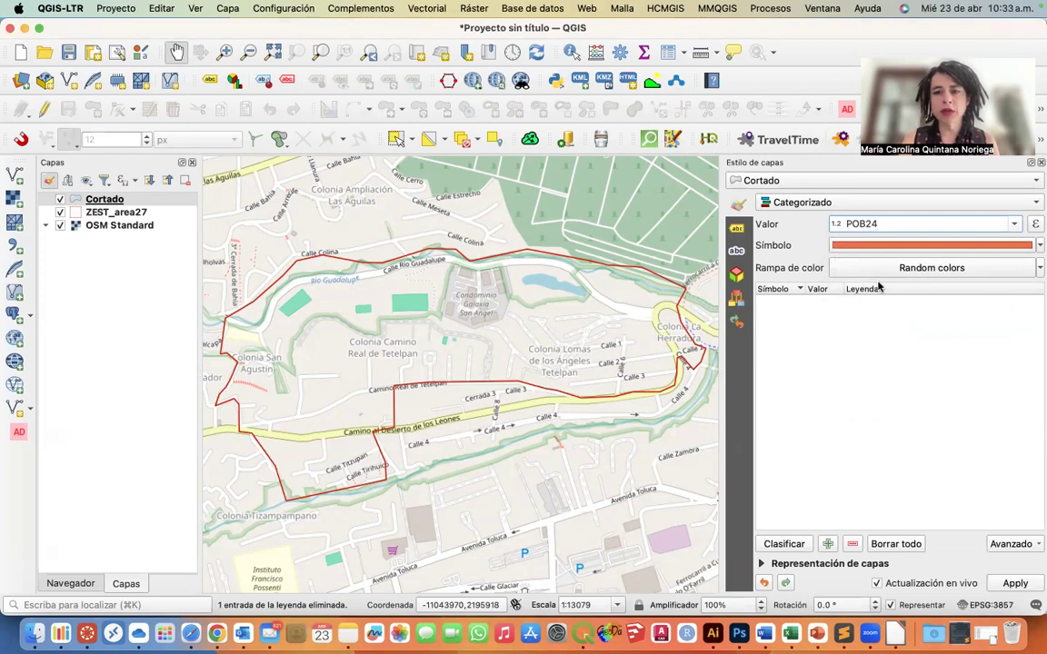
Classify the Cortado layer by POB24 with the Spectral color ramp and look through the categories
left_click(1037, 269)
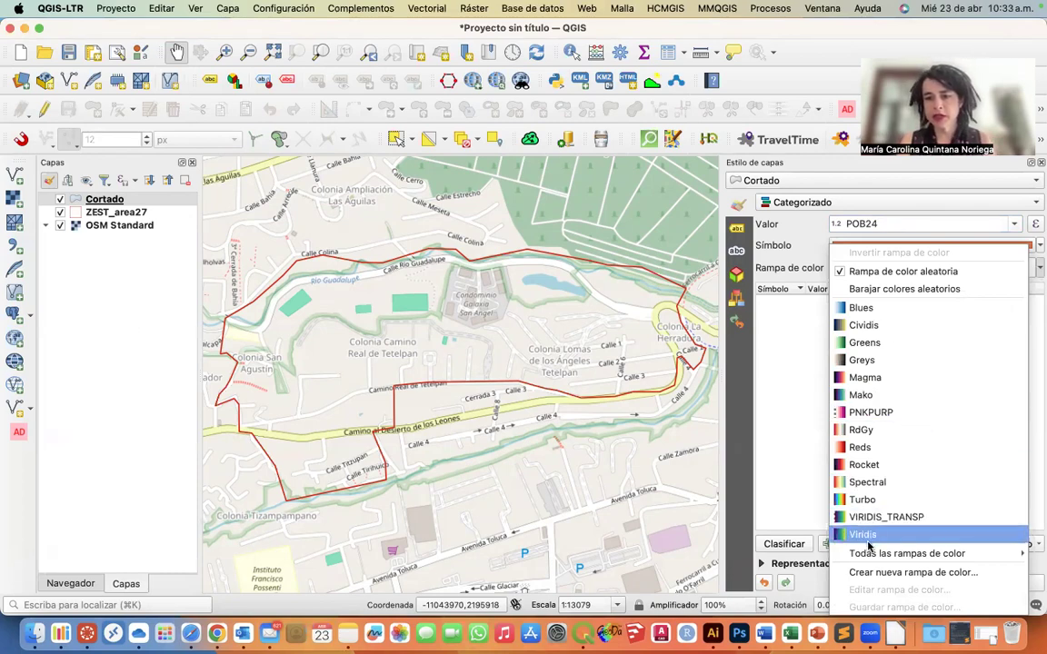
mouse_move(866, 549)
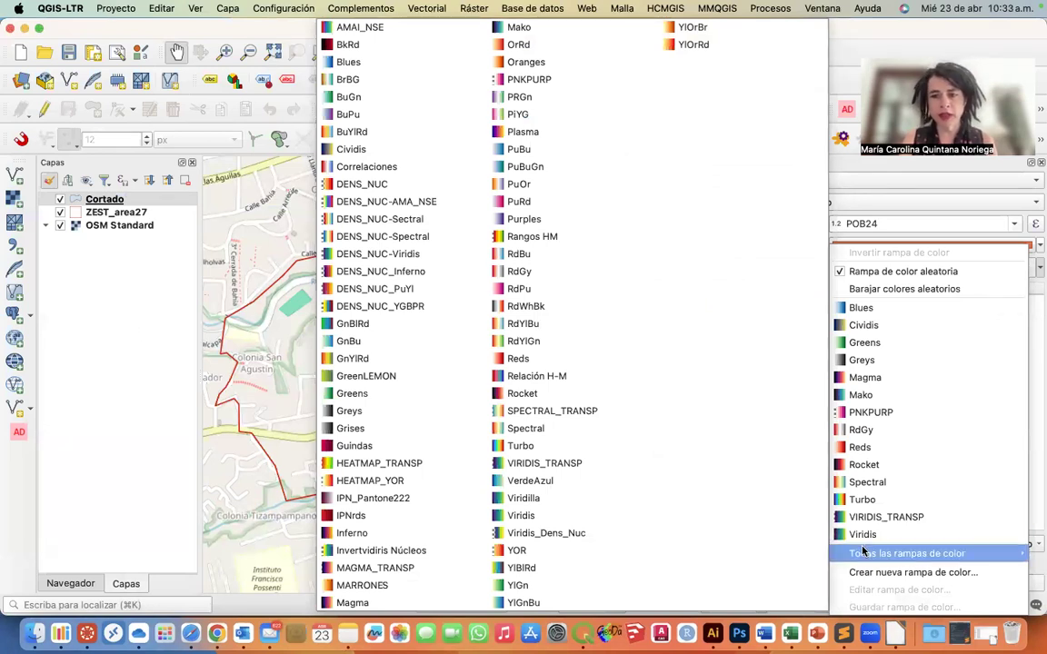
left_click(858, 482)
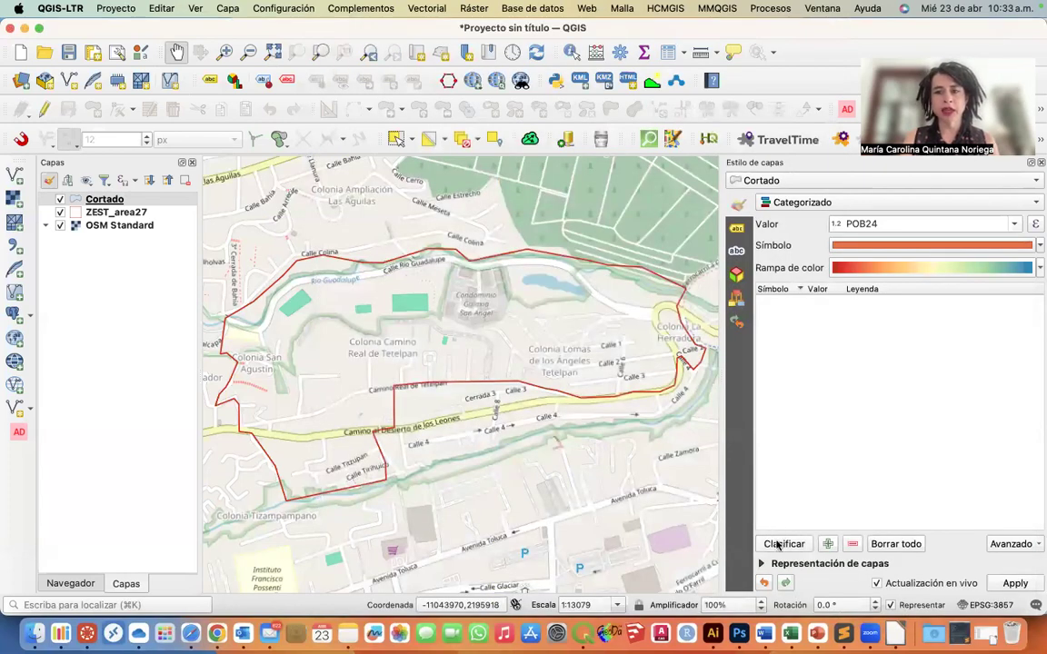
left_click(777, 545)
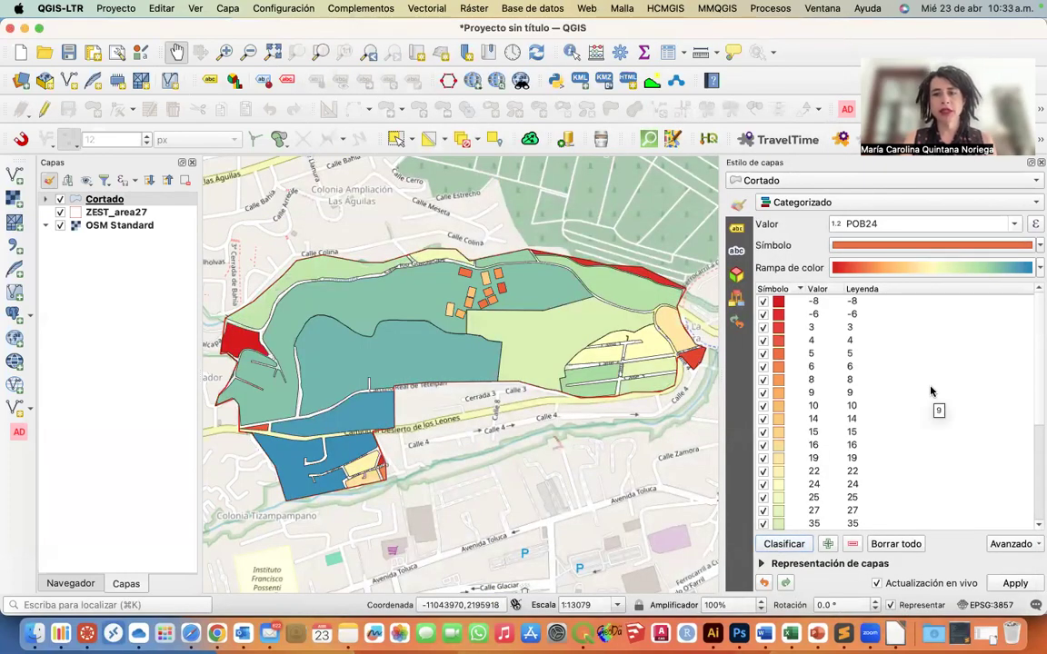
left_click_drag(1037, 352, 1038, 456)
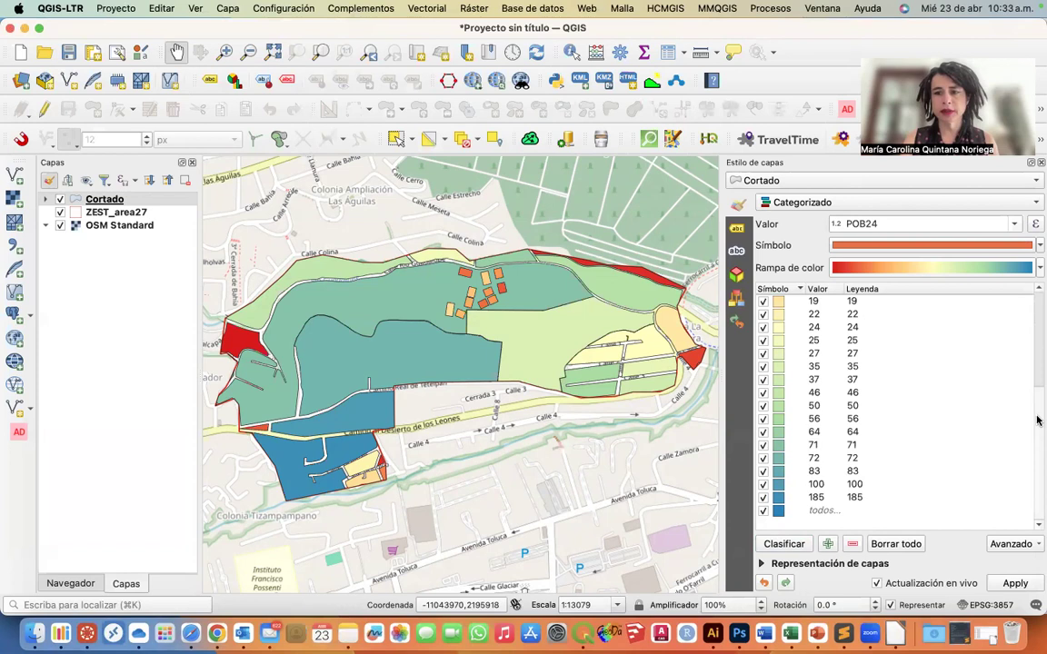
left_click_drag(1037, 387, 1036, 301)
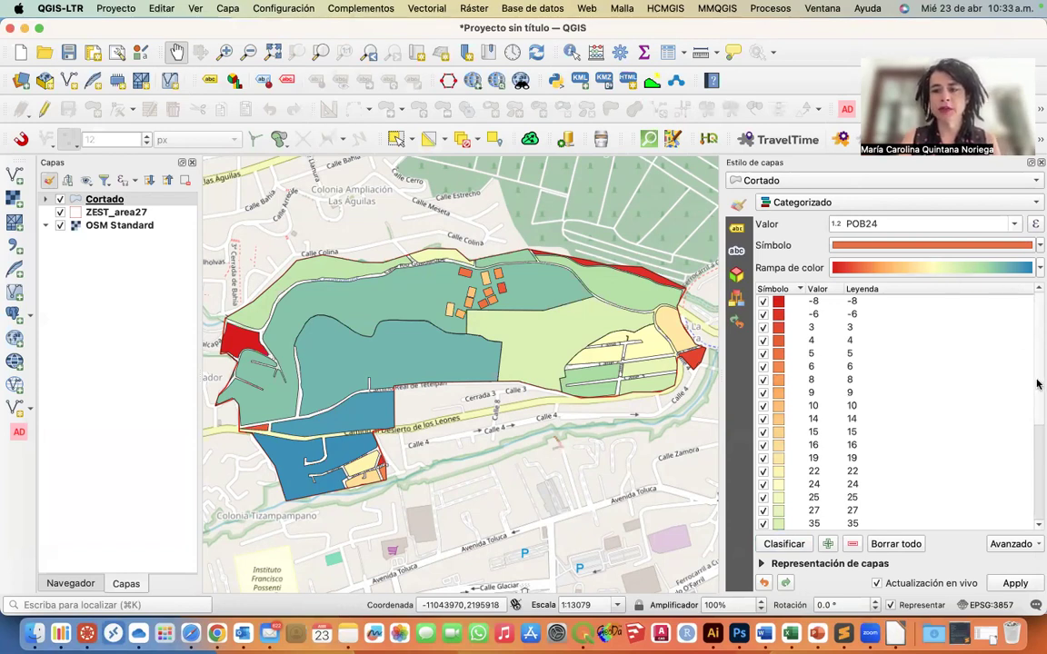
scroll(1038, 474, "down", 5)
left_click_drag(1037, 473, 1025, 359)
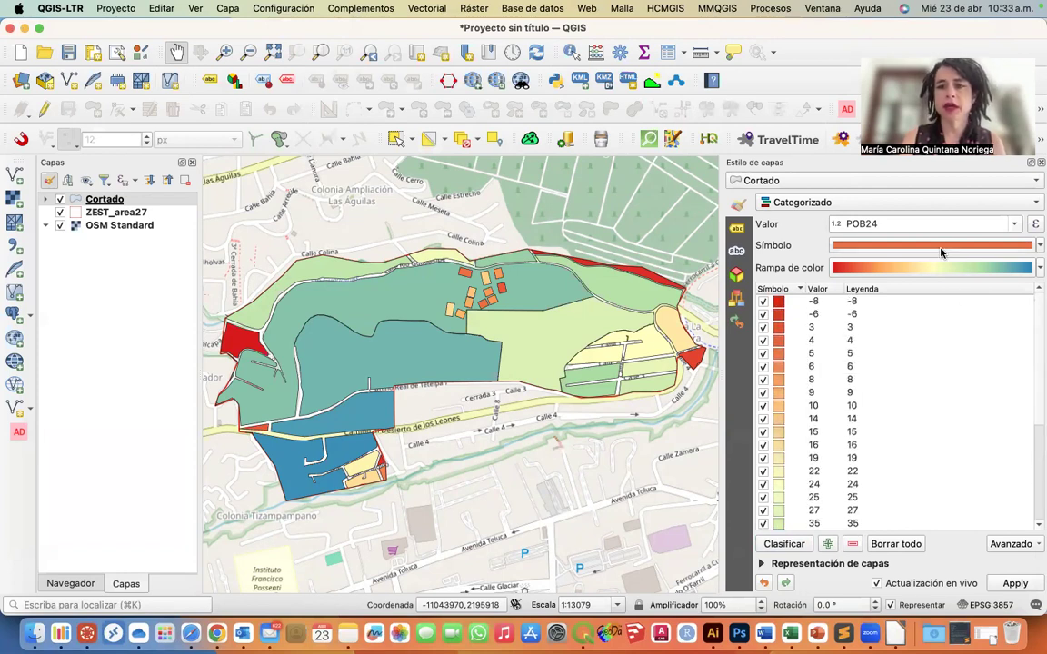
Change the Cortado symbology to Graduado and classify POB24 into 5 classes with Conteo igual (cuantil)
left_click(789, 206)
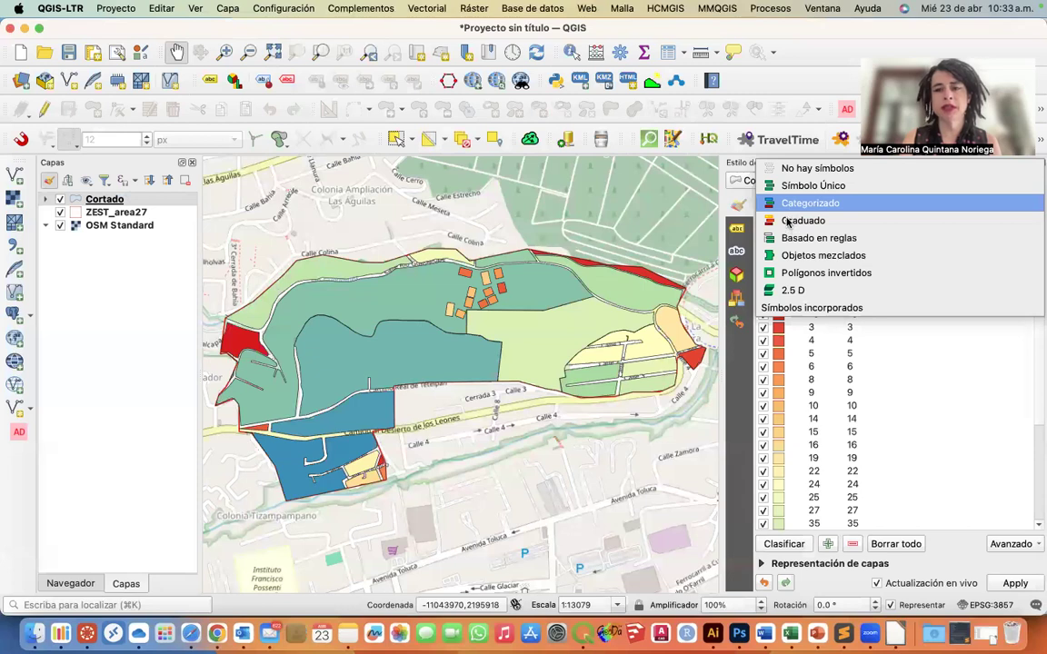
left_click(789, 221)
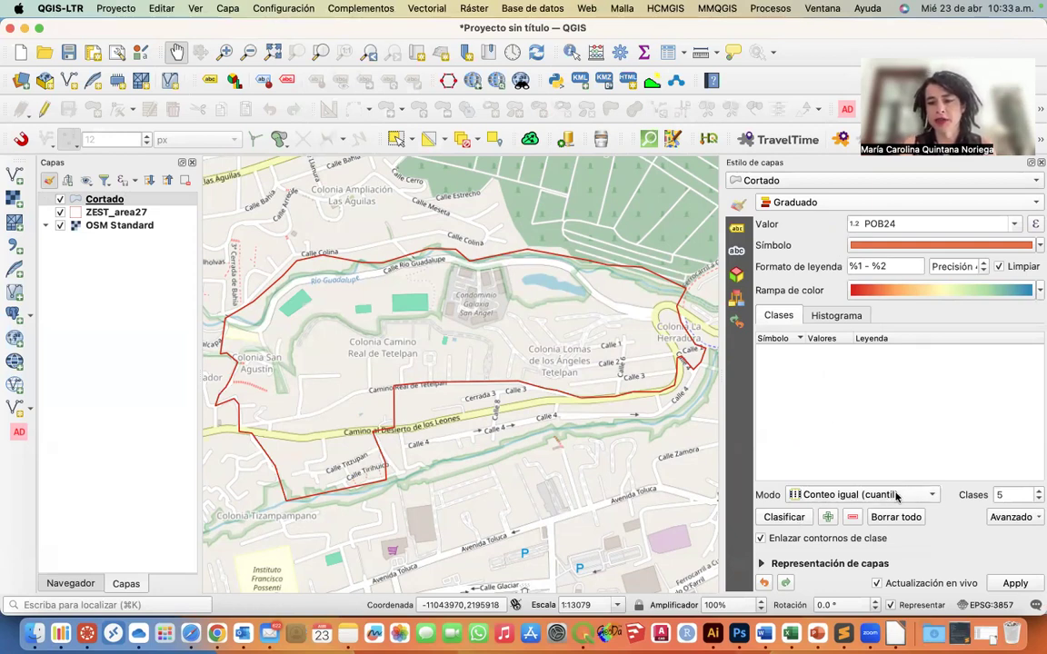
left_click(783, 516)
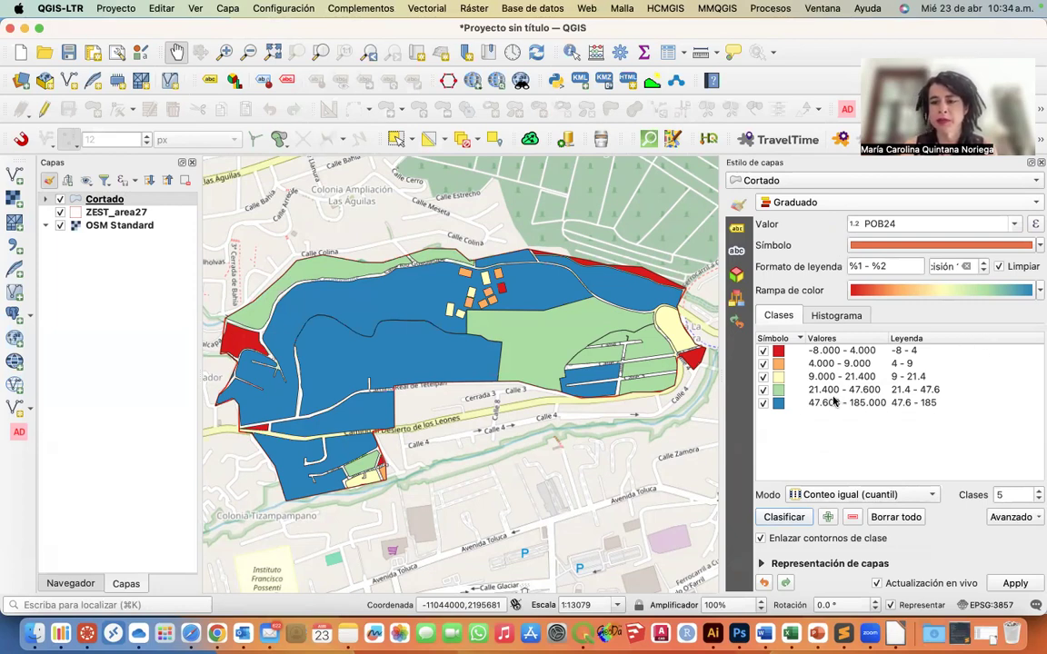
left_click(1038, 291)
left_click(1038, 291)
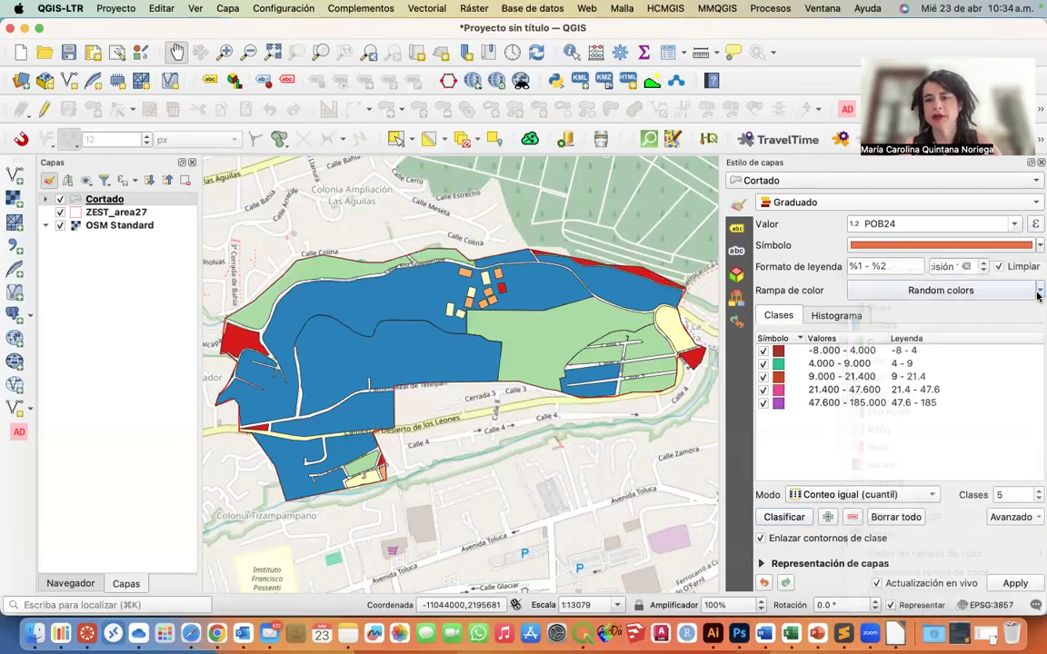
left_click(1039, 293)
left_click(926, 265)
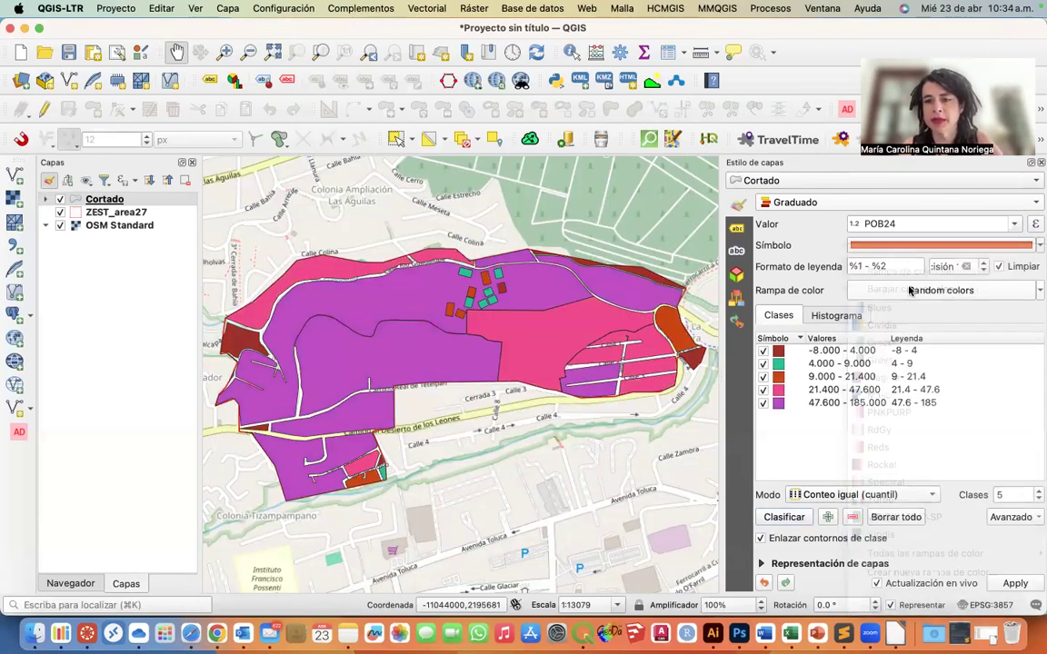
left_click(1037, 291)
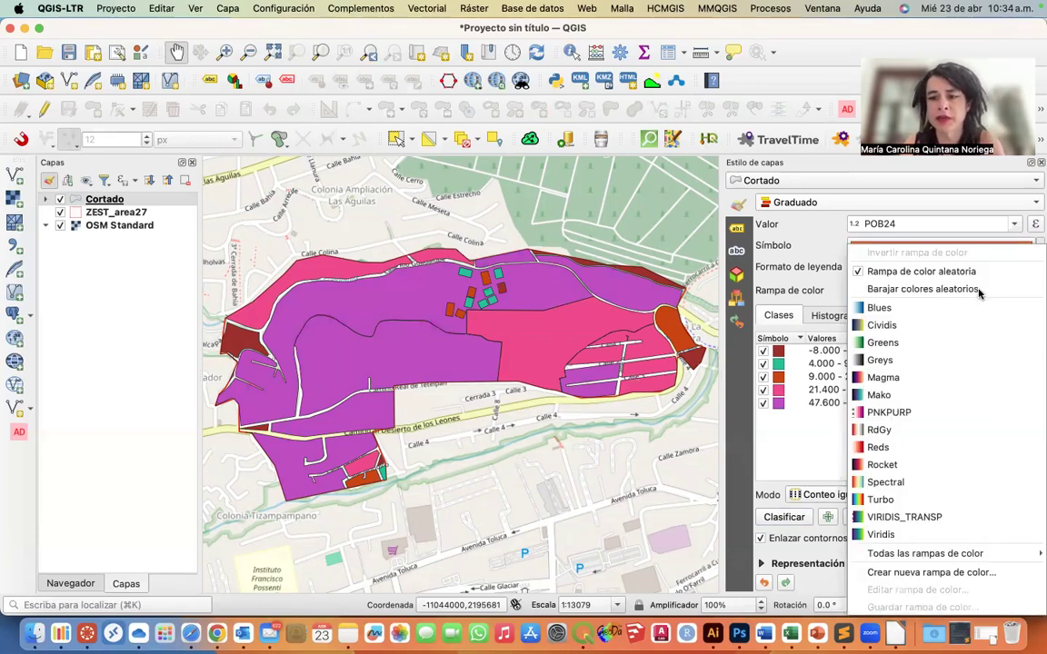
left_click(888, 482)
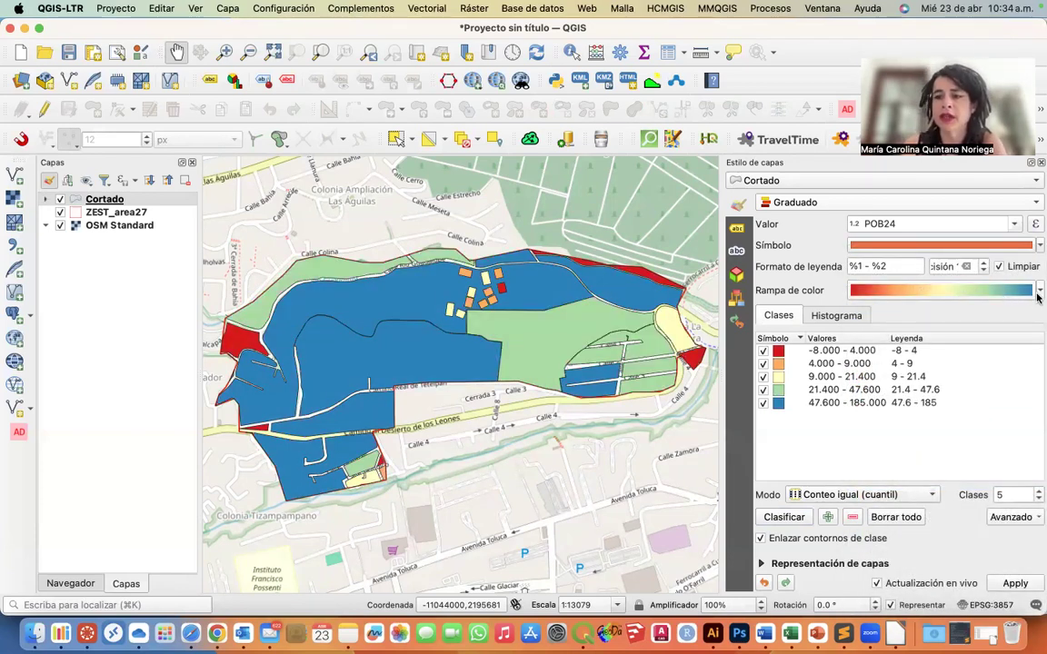
Invert the Spectral color ramp so the highest POB24 class is red and the lowest is blue
left_click(1038, 291)
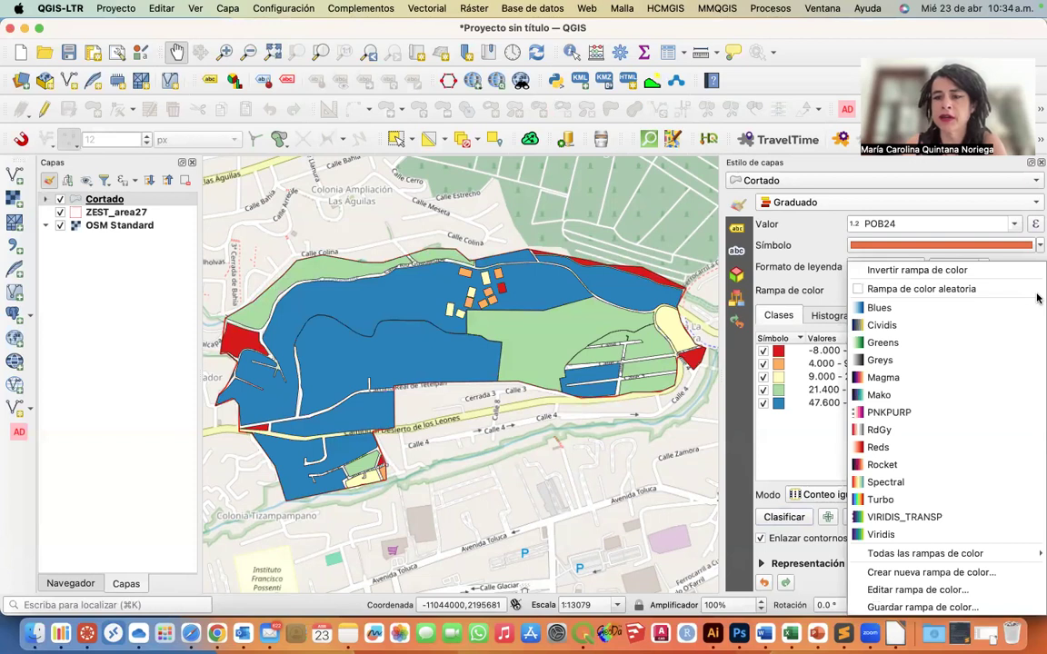
left_click(949, 272)
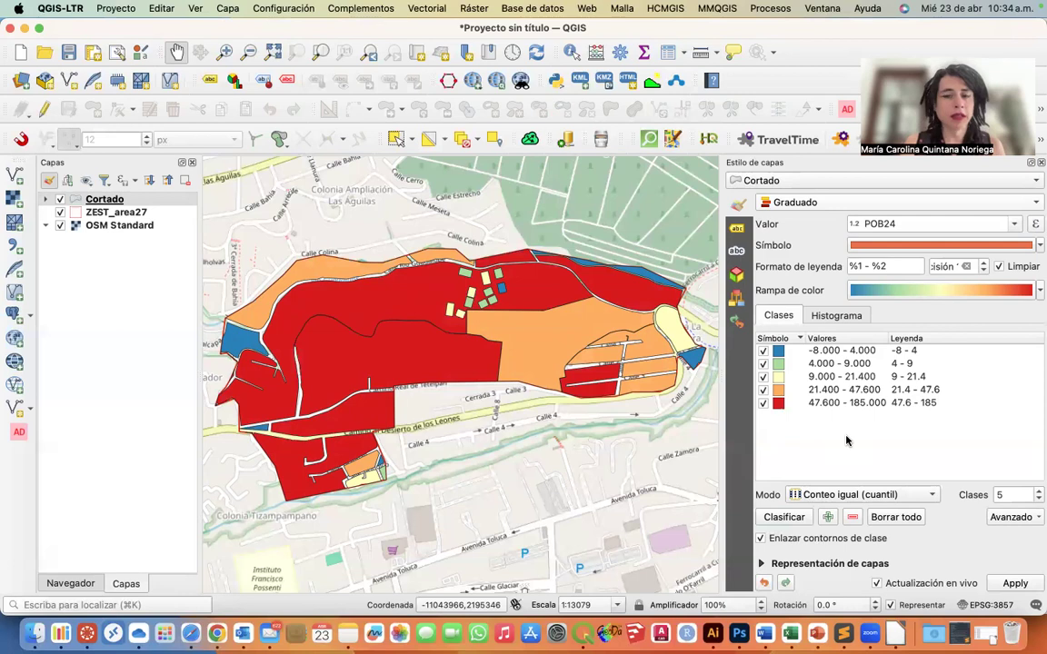
Rename the Cortado layer as 65years
right_click(109, 202)
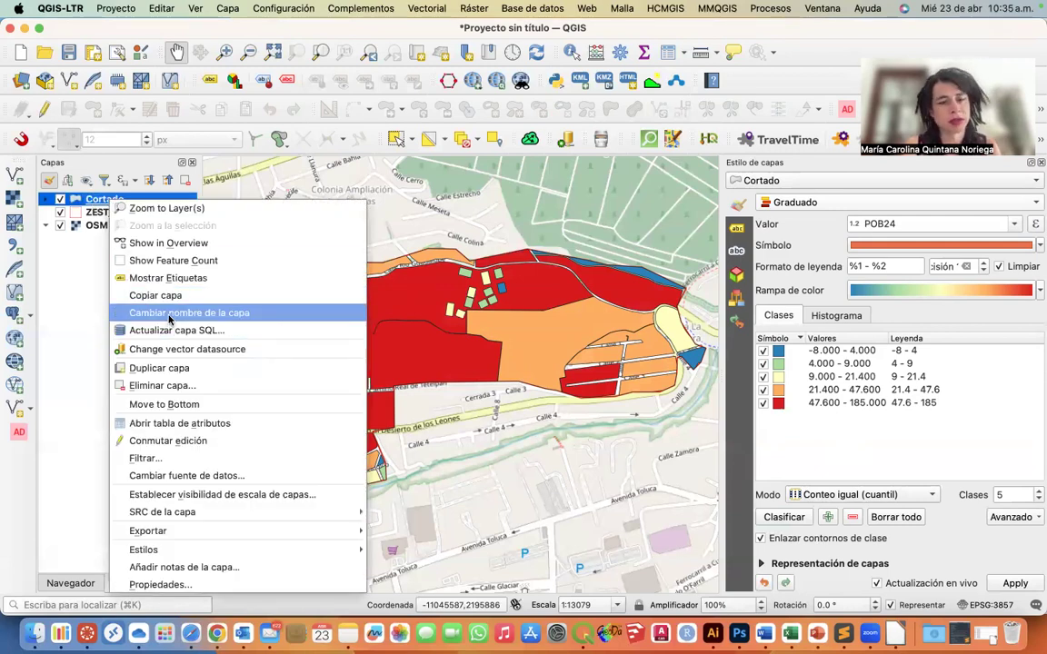
left_click(230, 313)
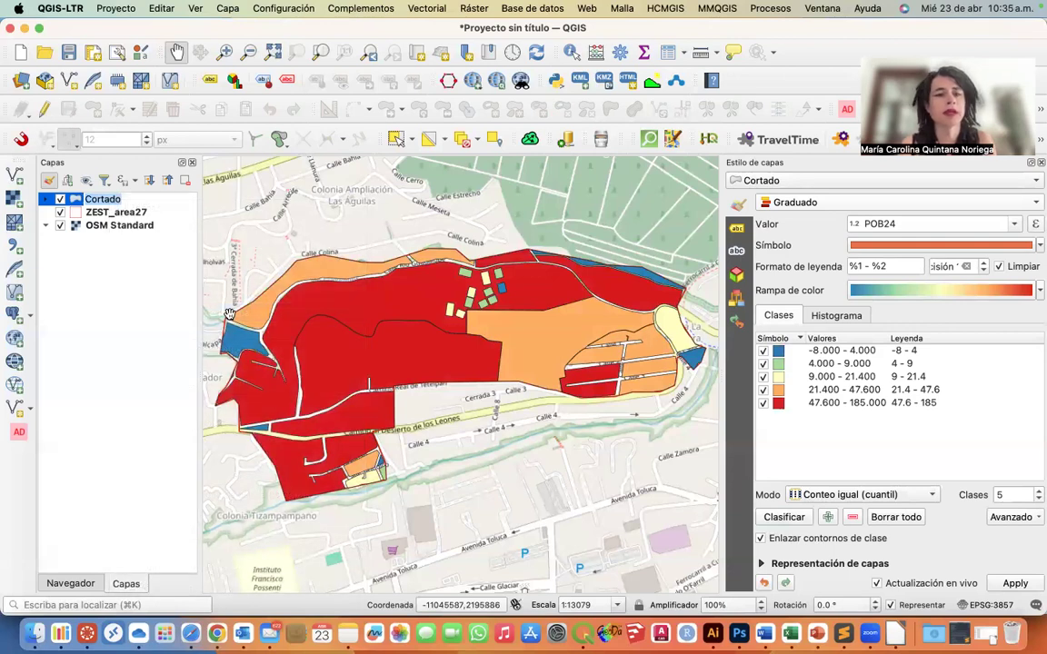
type("65y")
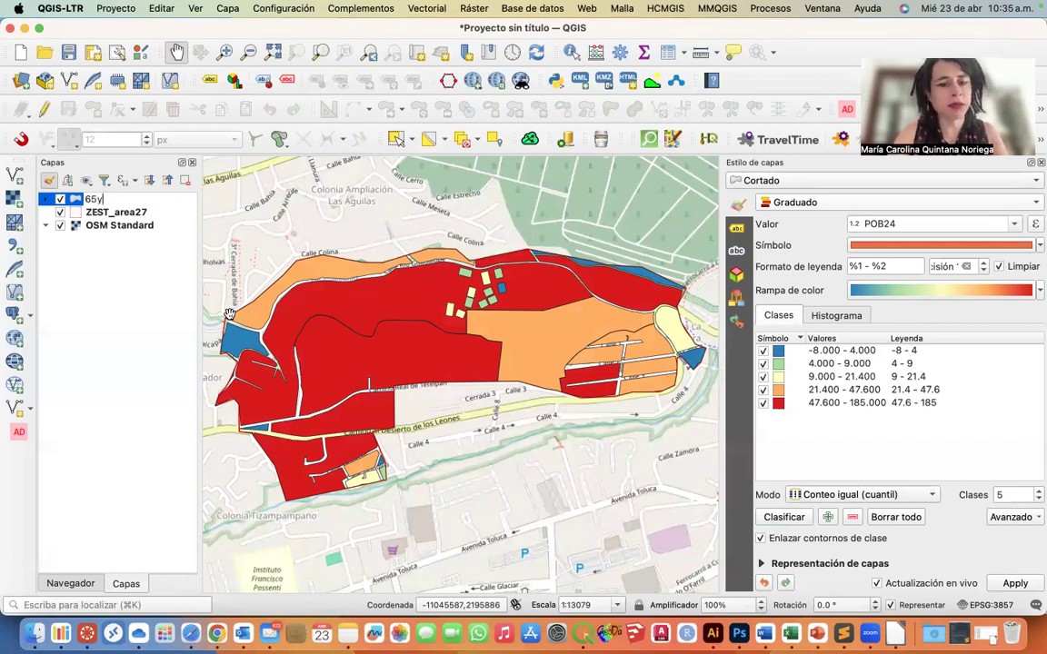
type("ears")
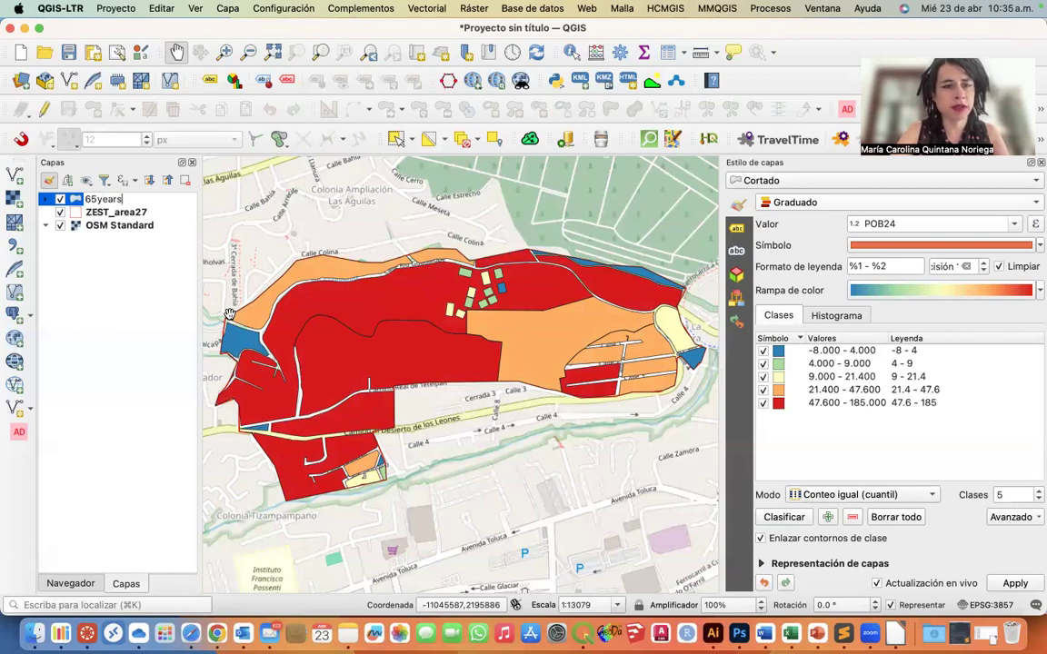
Switch to the Canvas assignment page and copy the text "Elderly people 65+" from the vulnerable population list
key("ctrl+Up")
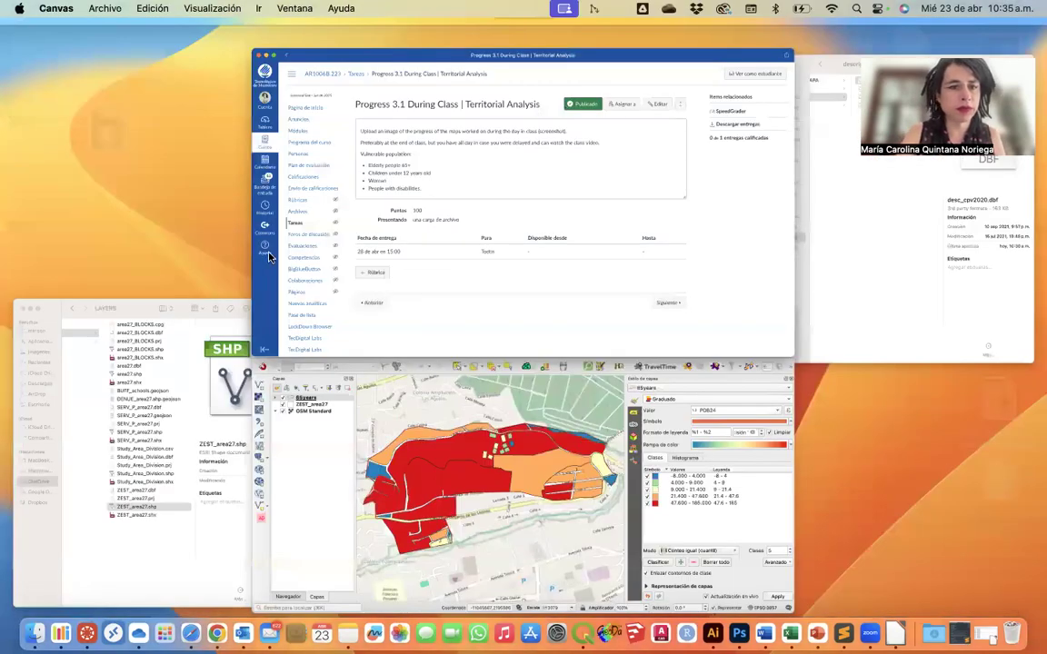
left_click(244, 229)
left_click_drag(229, 246, 307, 241)
key("cmd+c")
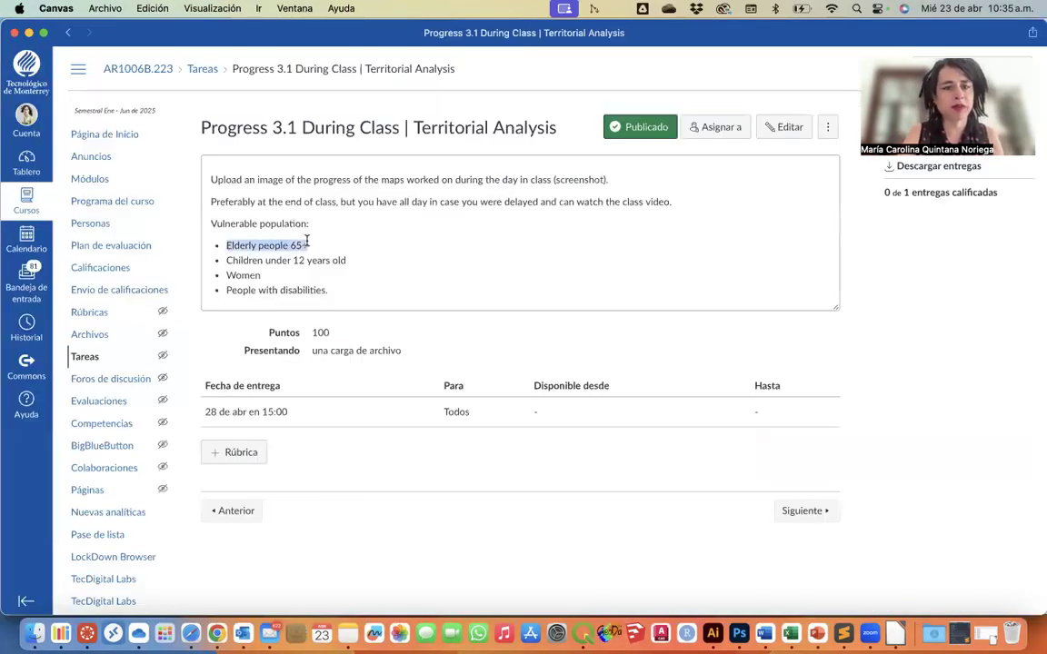
Return to QGIS, rename the 65years layer with the copied text "Elderly people 65+" and expand its legend classes
key("ctrl+Up")
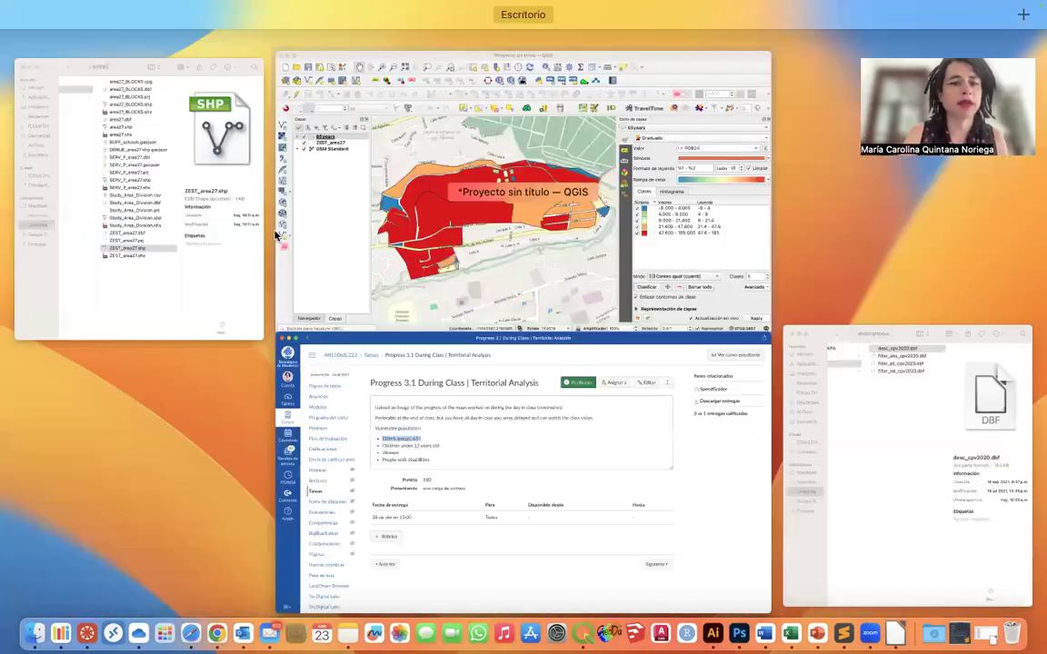
left_click(284, 197)
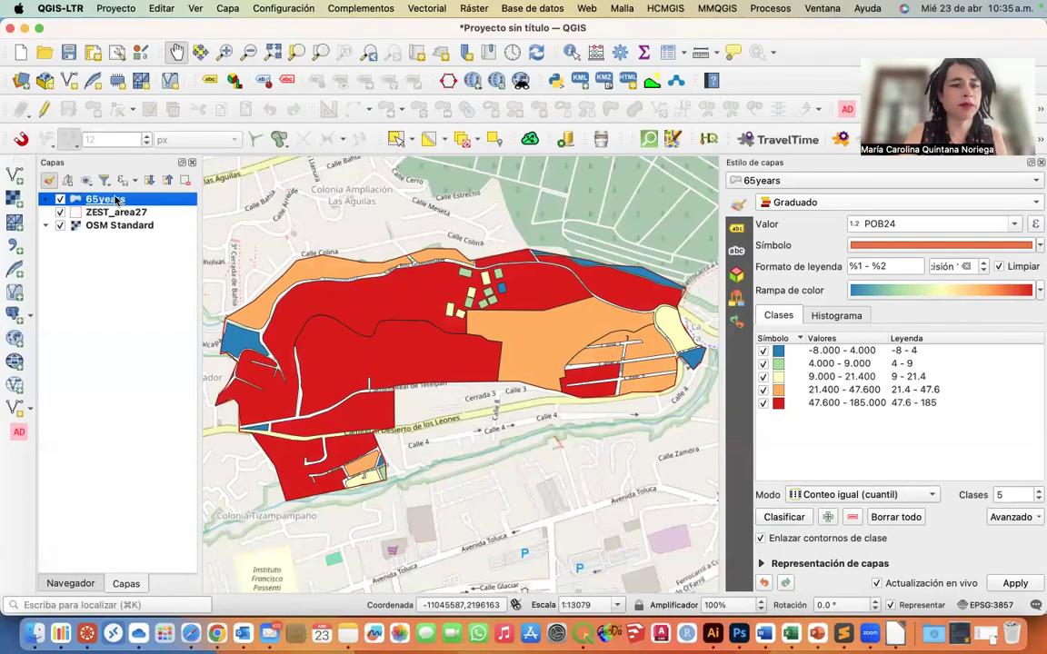
right_click(111, 198)
left_click(156, 310)
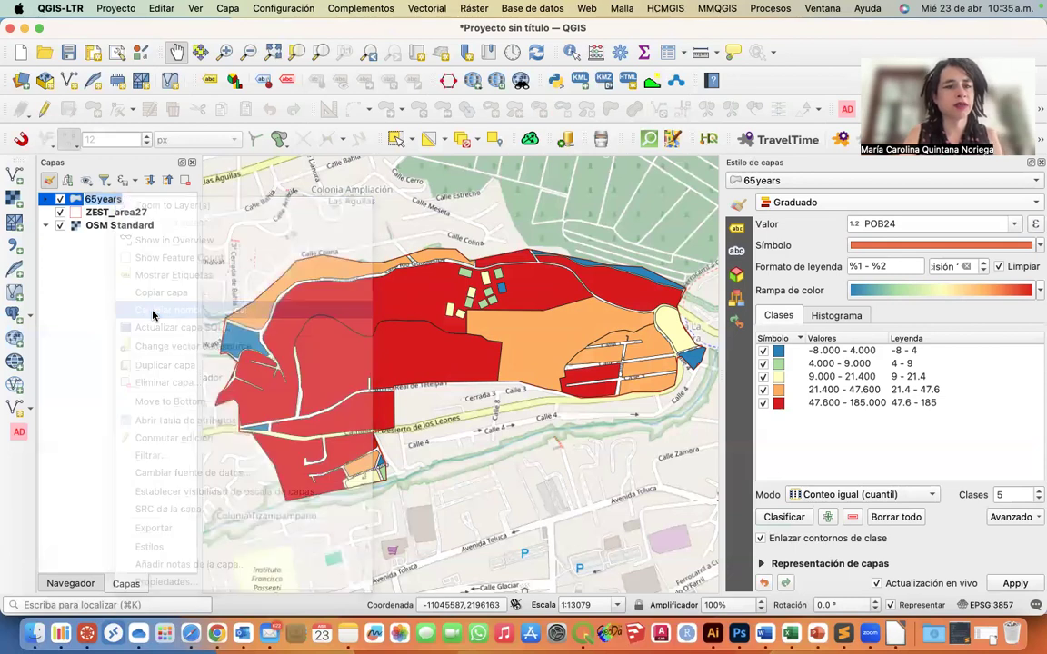
key("cmd+v")
key("Return")
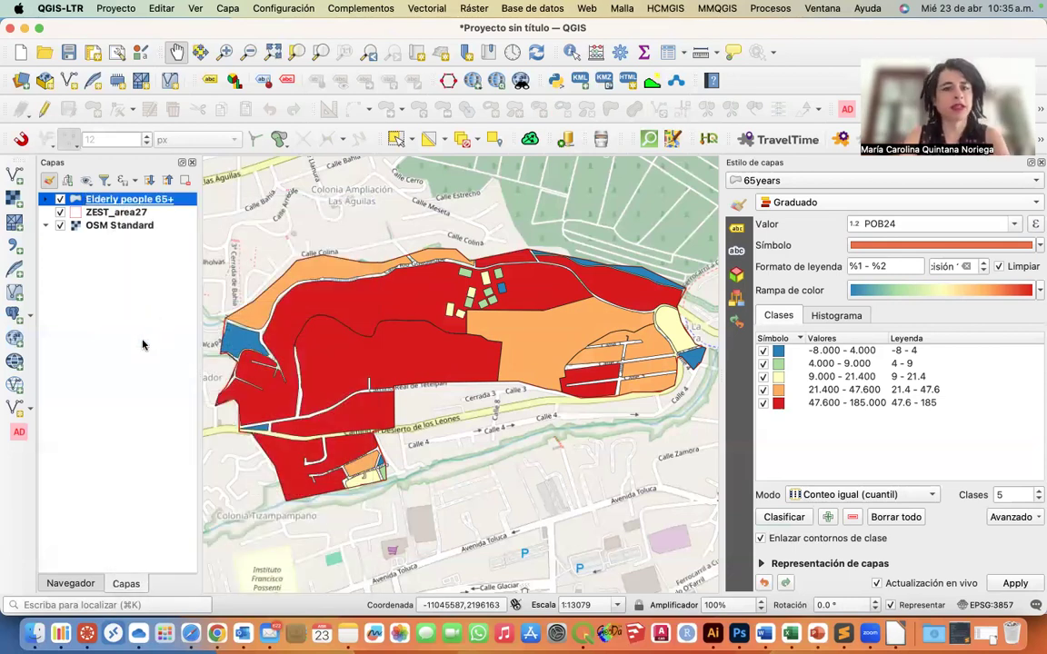
left_click(46, 200)
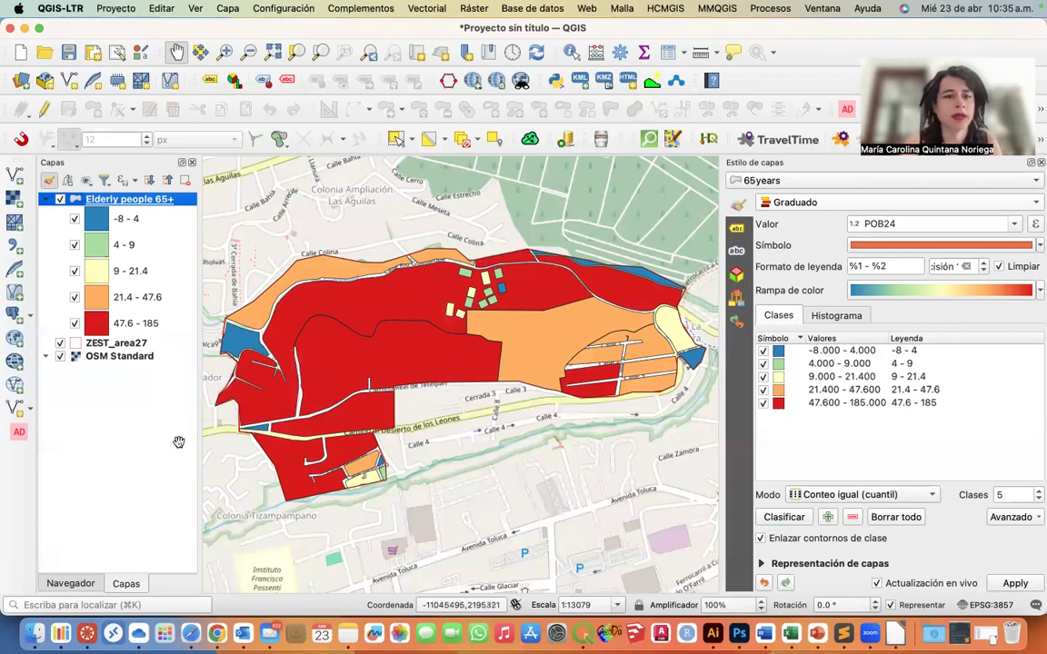
left_click(128, 445)
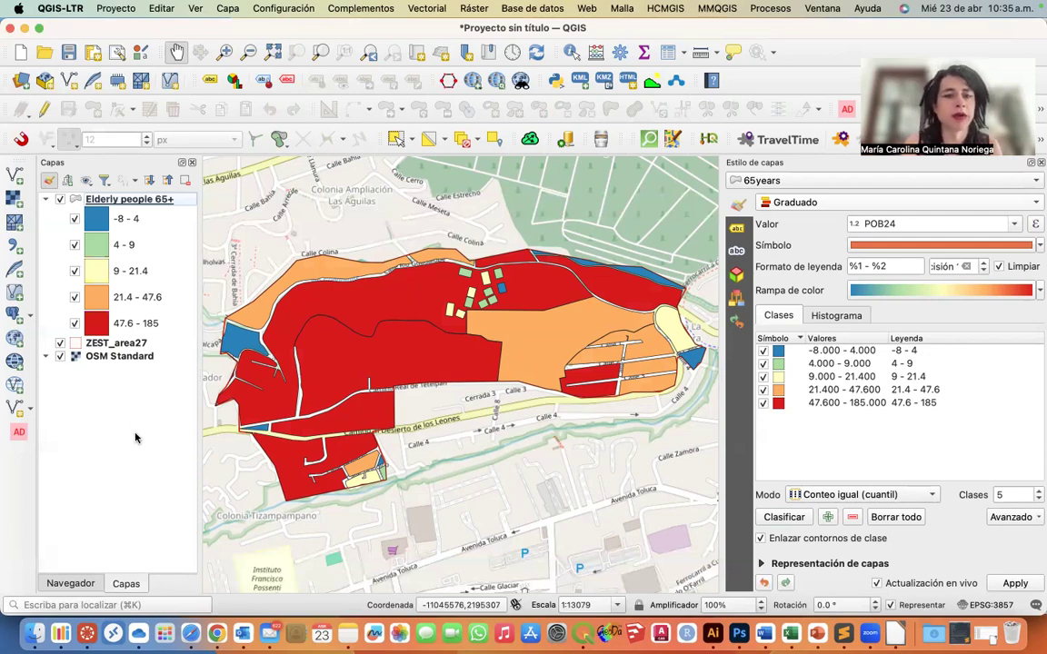
Check the vulnerable population groups in the Canvas assignment, and duplicate the Elderly people 65+ layer in QGIS
key("ctrl+Up")
left_click(390, 252)
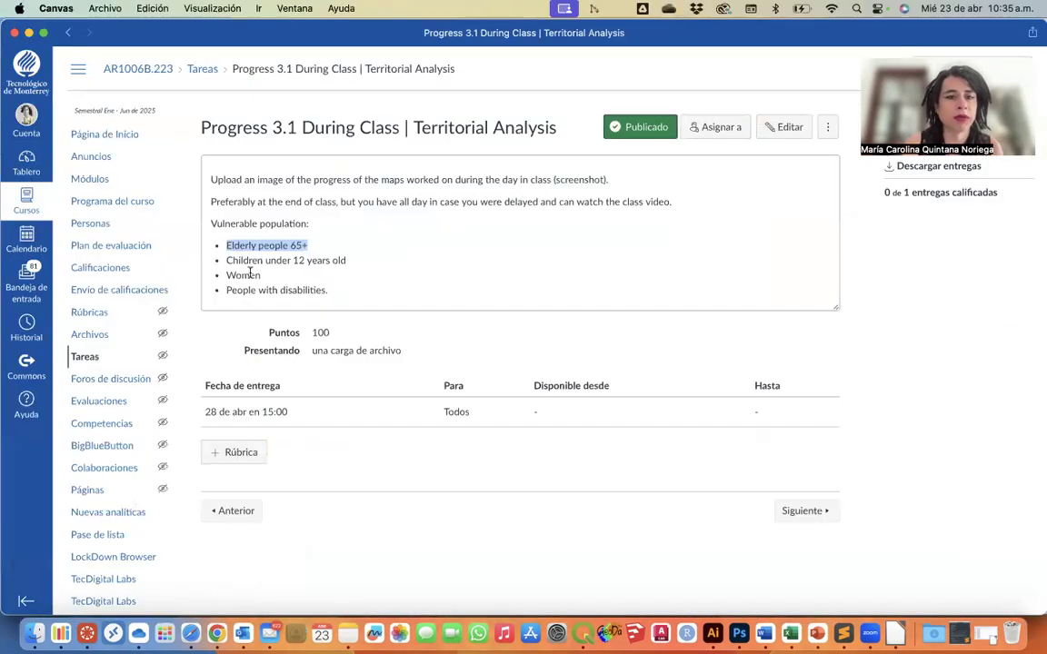
key("ctrl+Up")
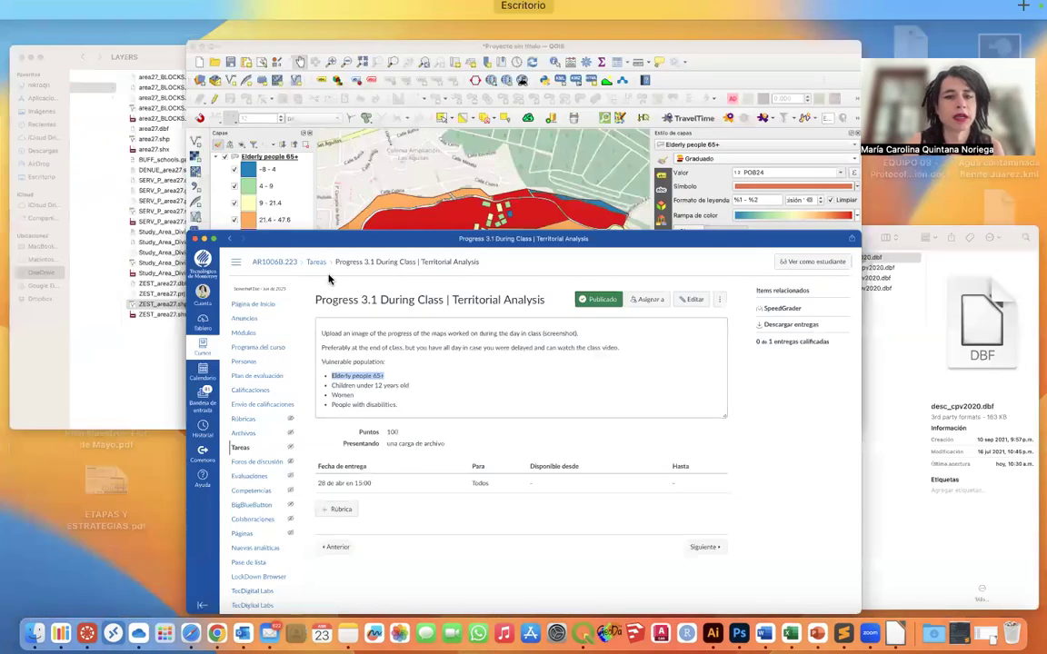
left_click(296, 248)
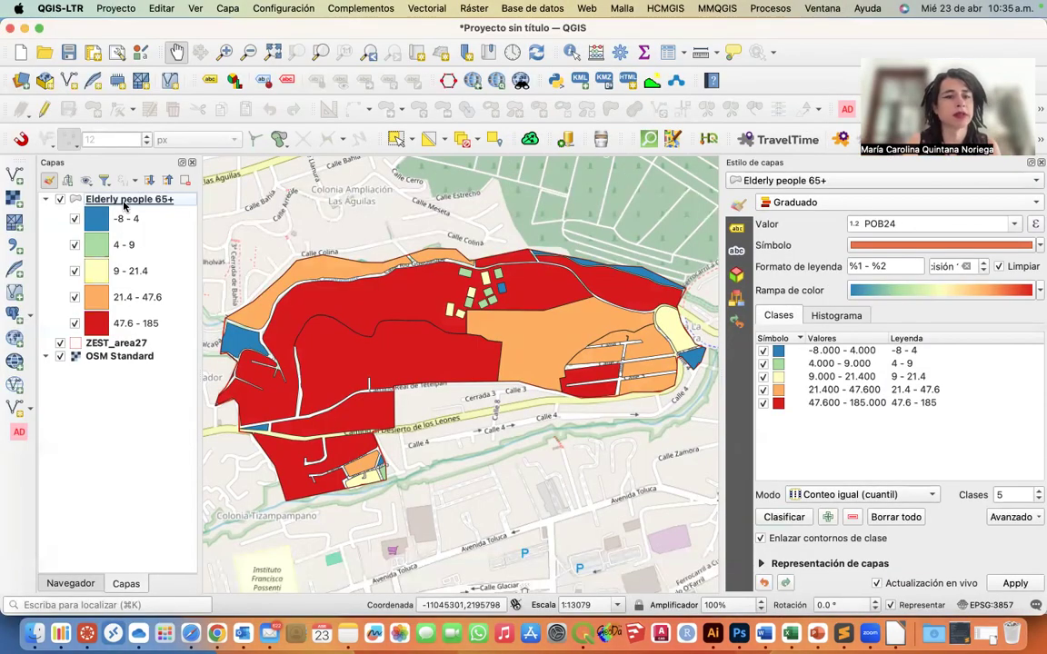
right_click(125, 202)
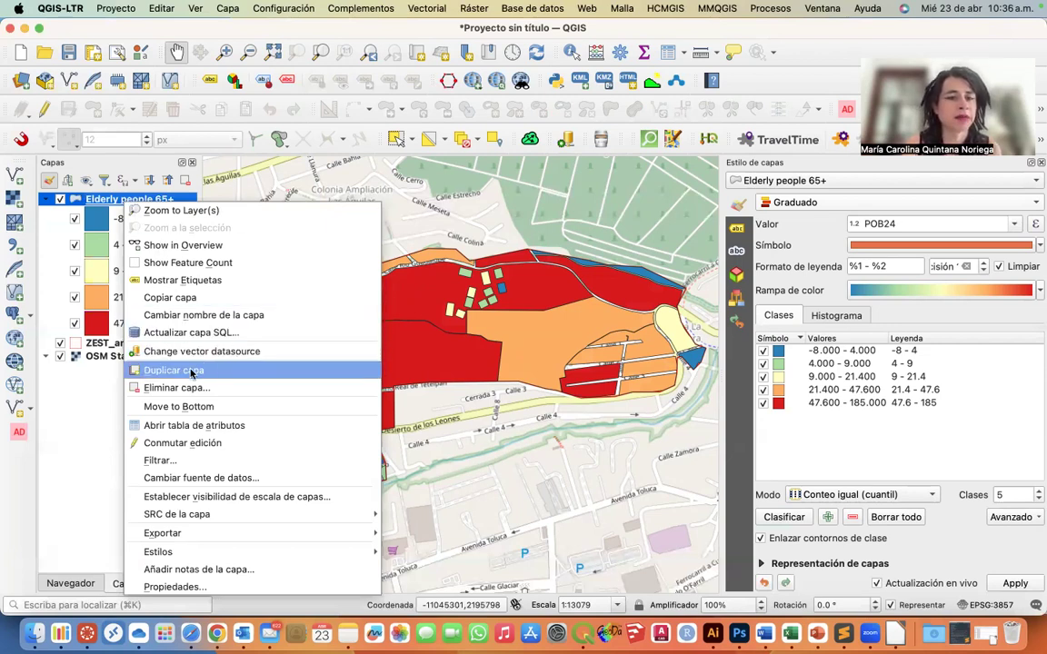
left_click(177, 371)
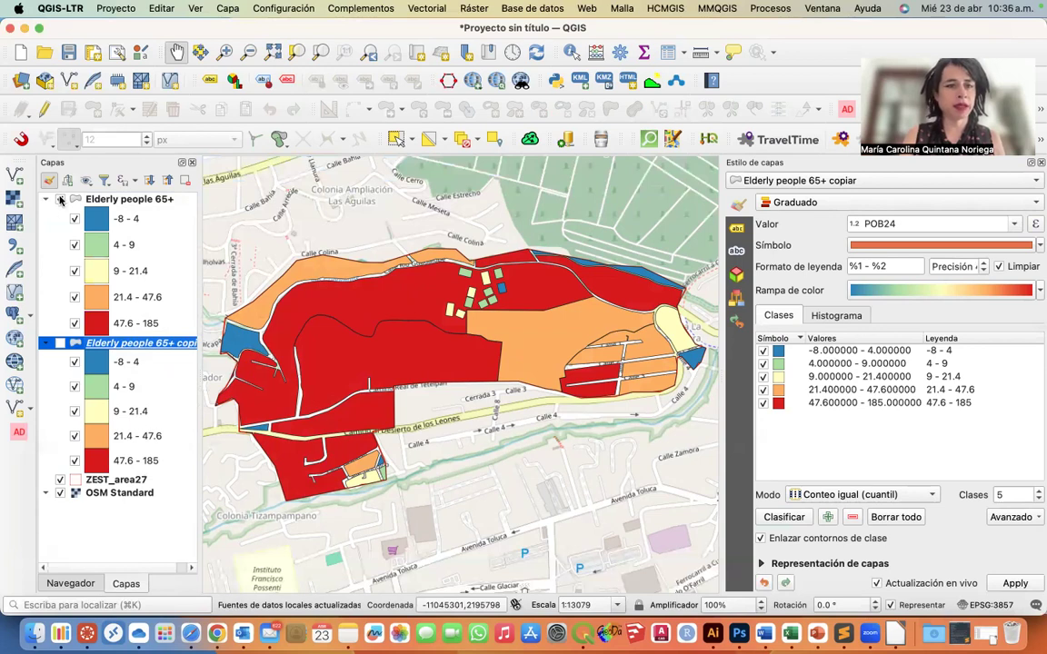
Hide the original Elderly people 65+ layer, and make its copy visible and rename it Women
left_click(60, 199)
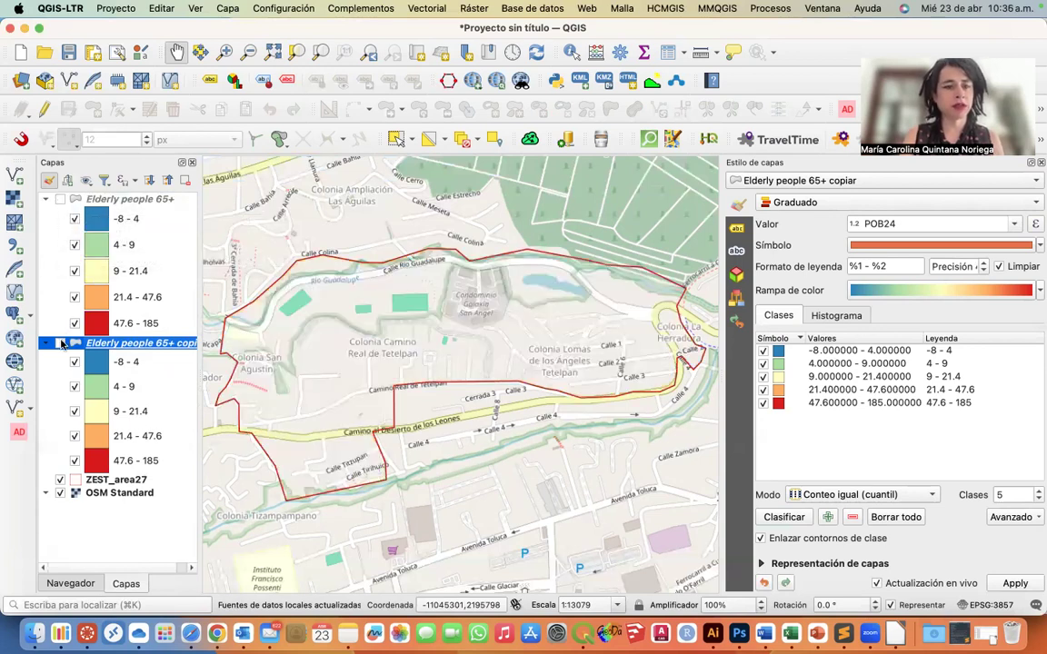
left_click(59, 343)
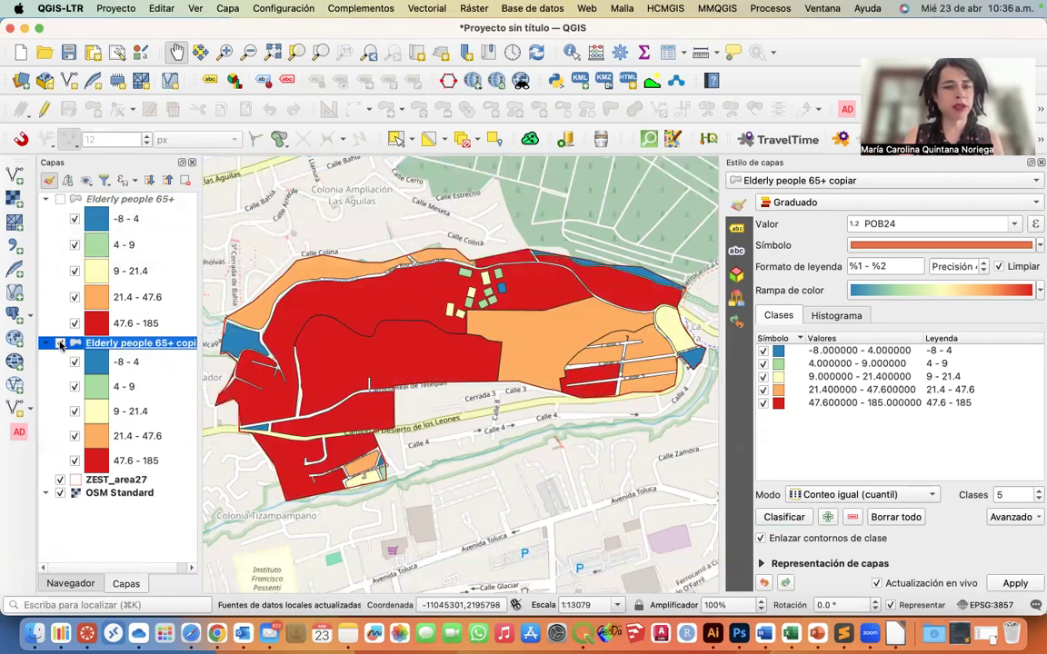
right_click(129, 348)
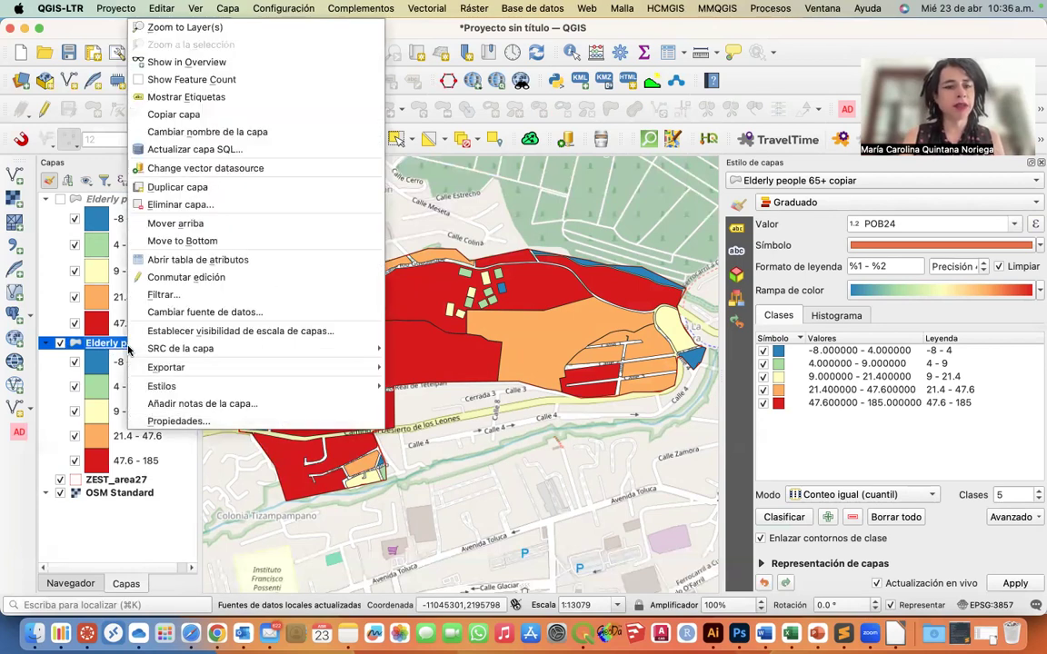
left_click(191, 131)
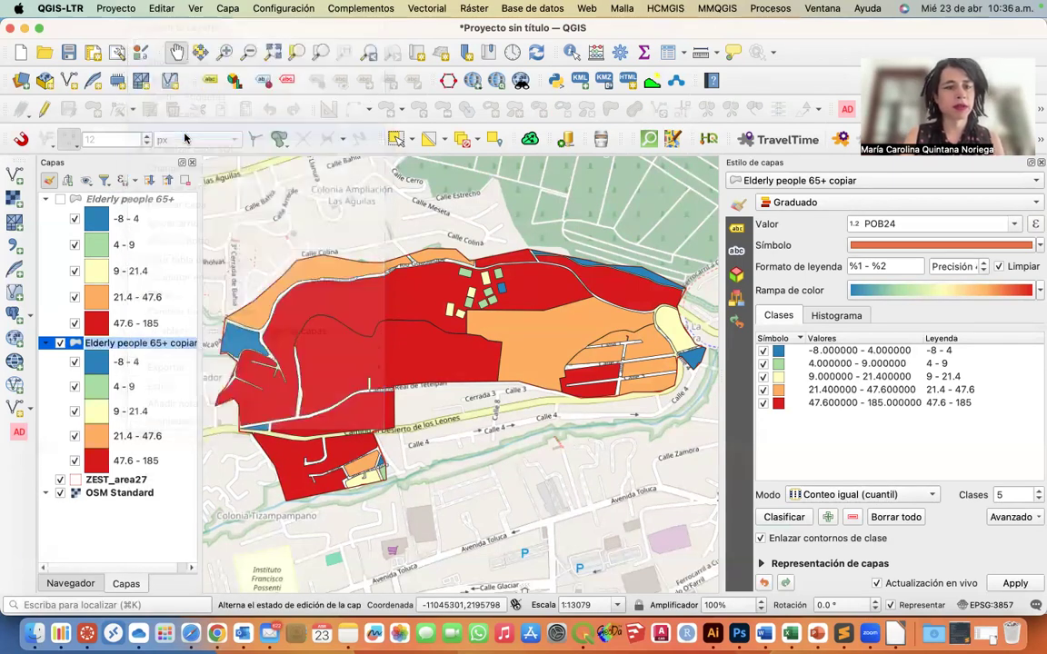
type("Women")
key("Return")
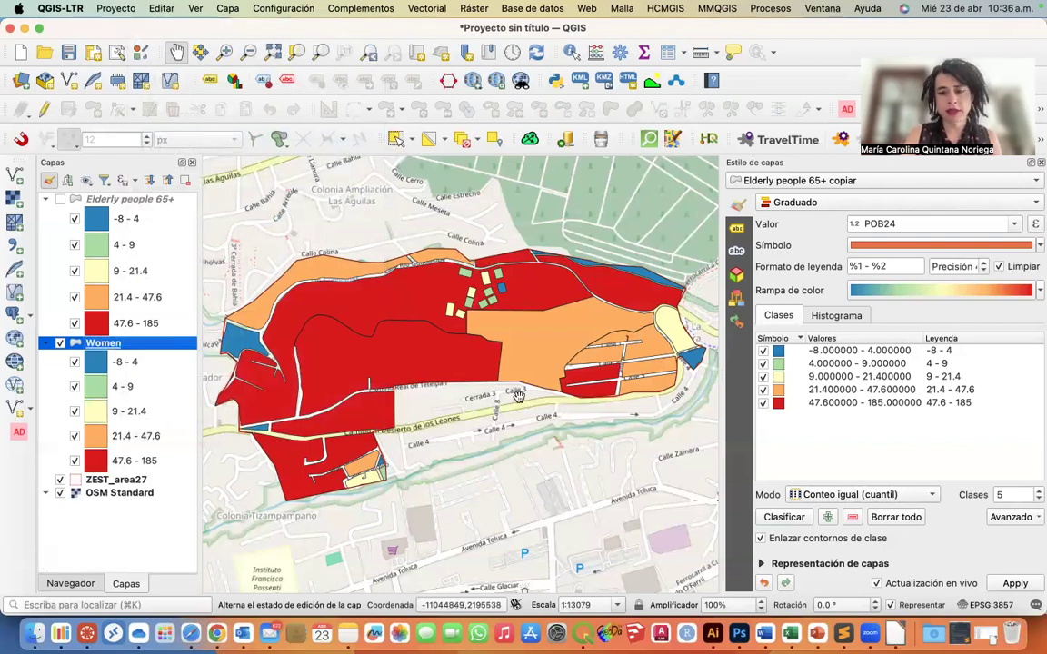
Switch to desc_cpv2020.dbf in LibreOffice and find the field code for Población femenina
left_click(965, 621)
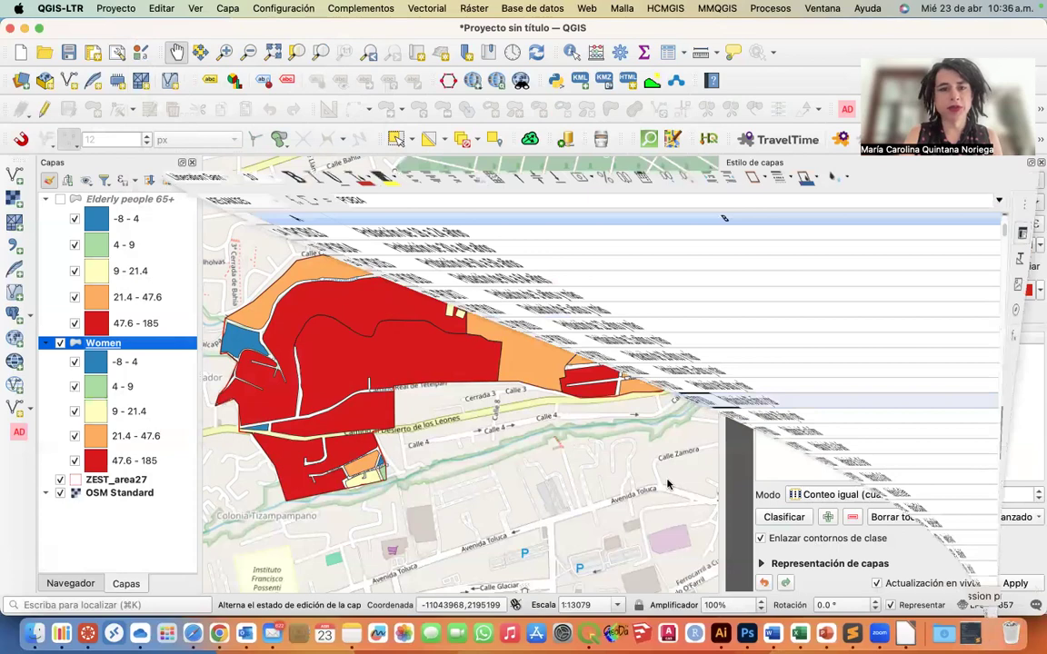
scroll(102, 330, "down", 3)
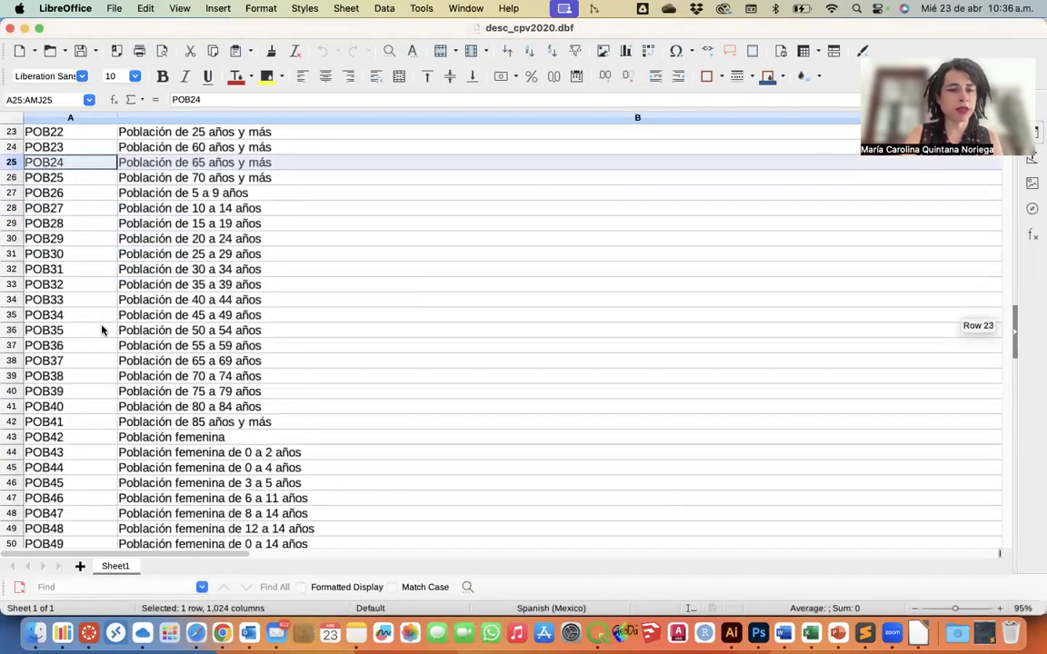
left_click(11, 439)
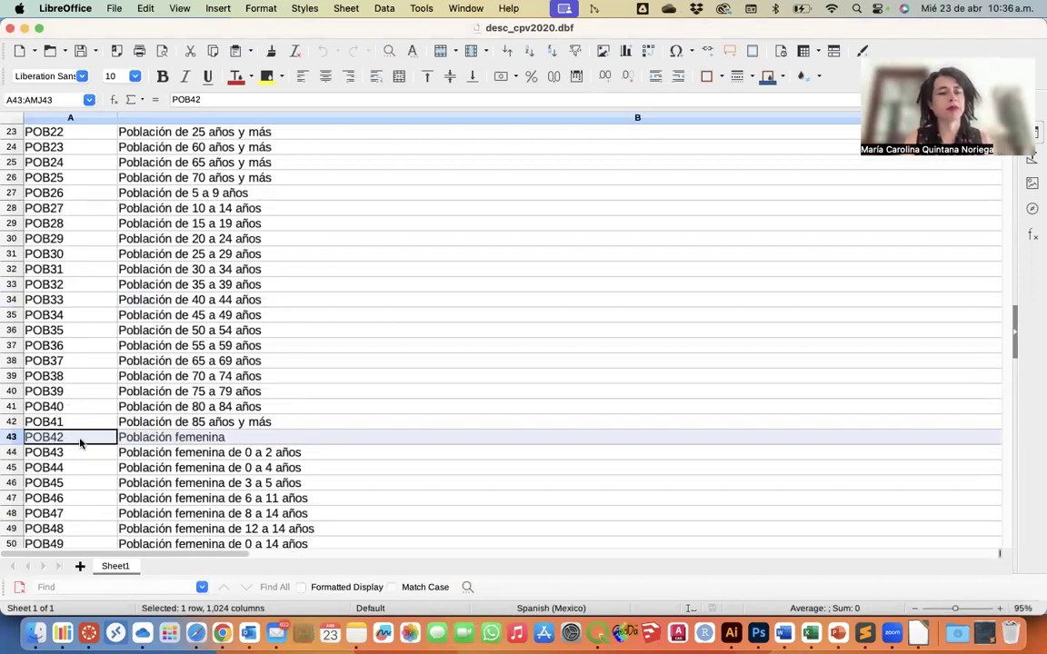
Return to QGIS, set POB42 as the Women layer's value and reclassify it into 5 classes
key("ctrl+Up")
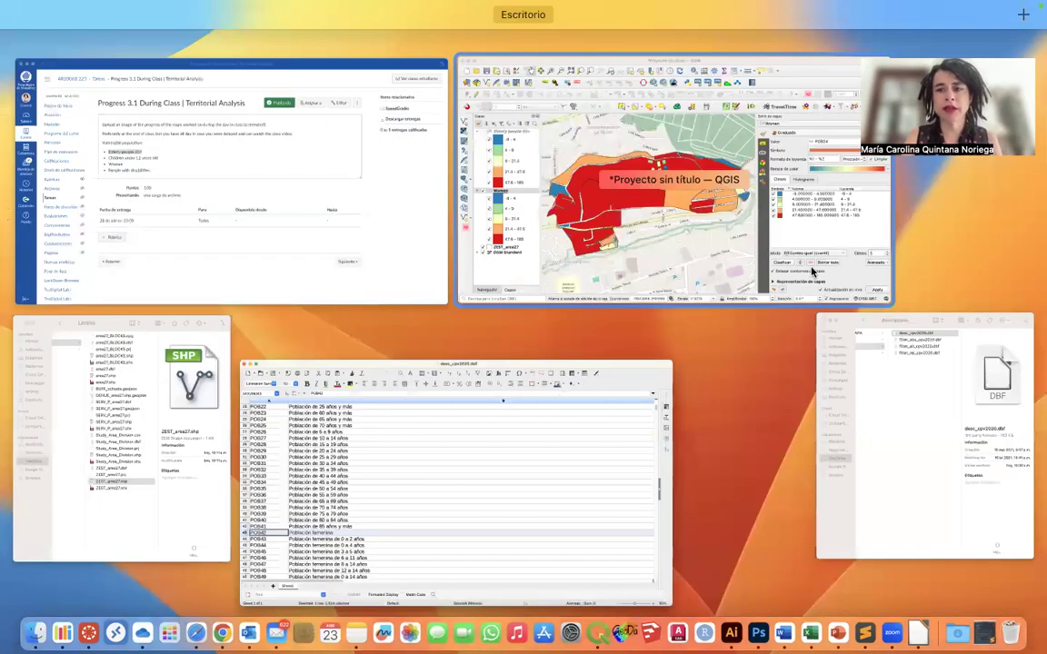
left_click(731, 246)
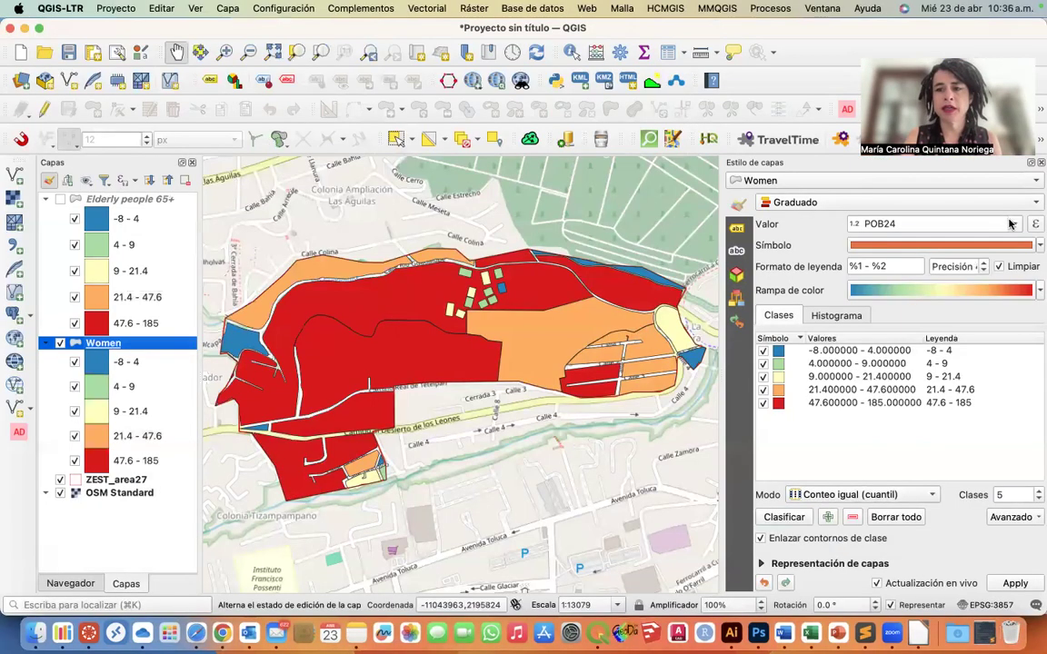
left_click(1009, 224)
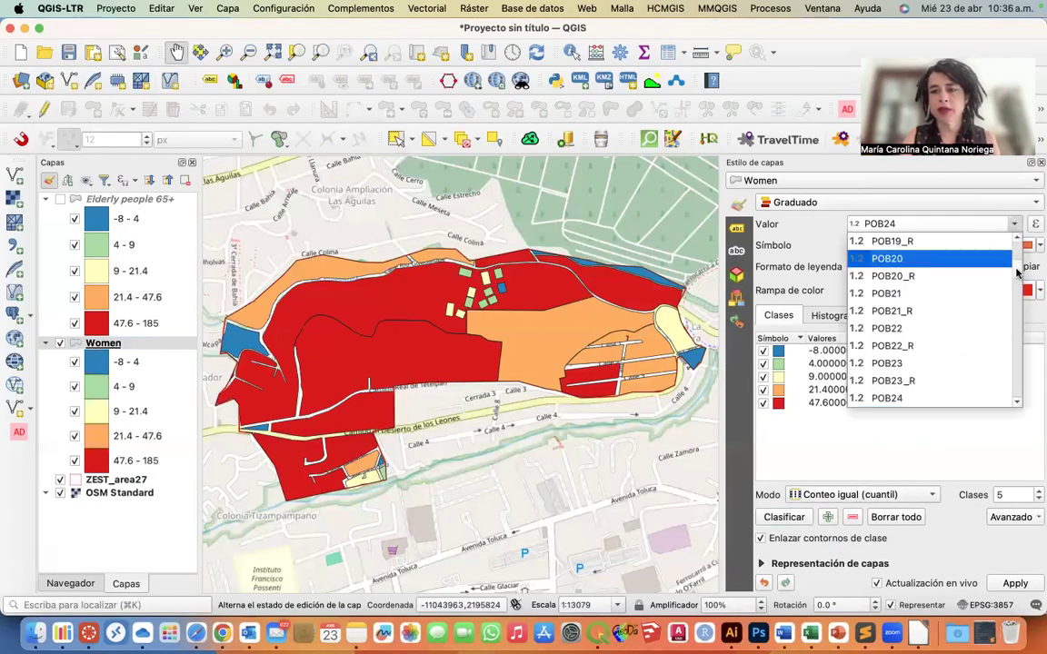
scroll(1017, 273, "down", 10)
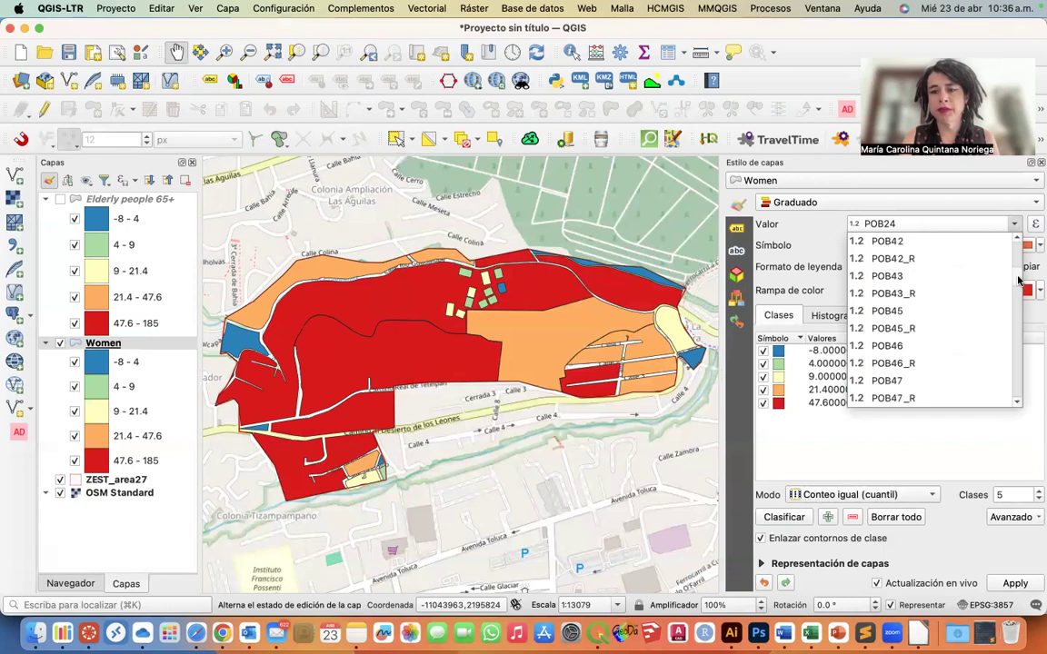
left_click(912, 241)
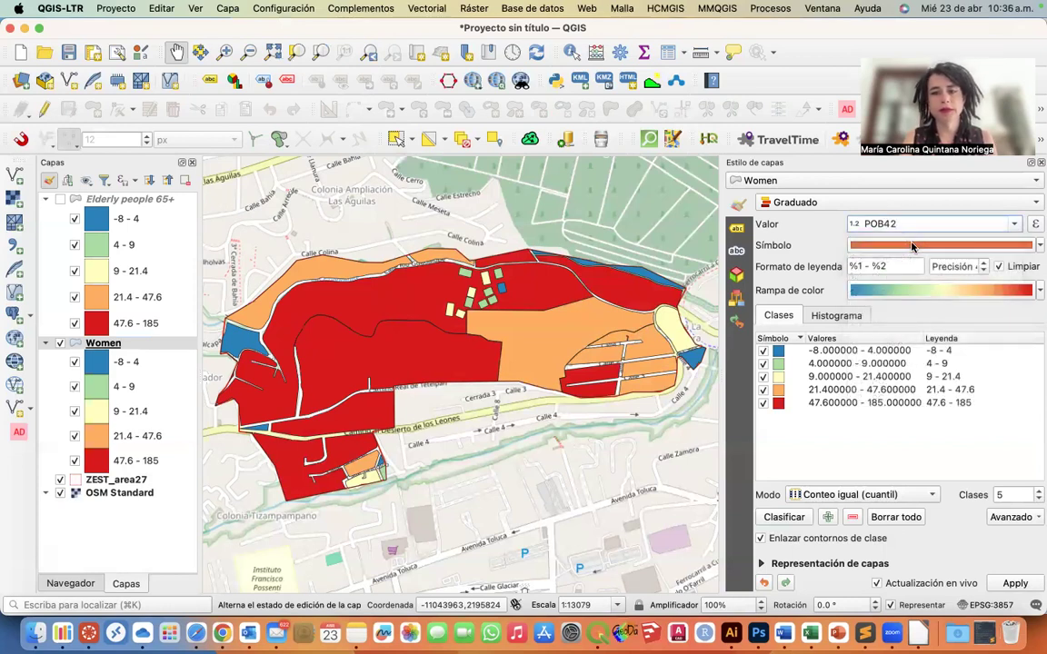
left_click(783, 517)
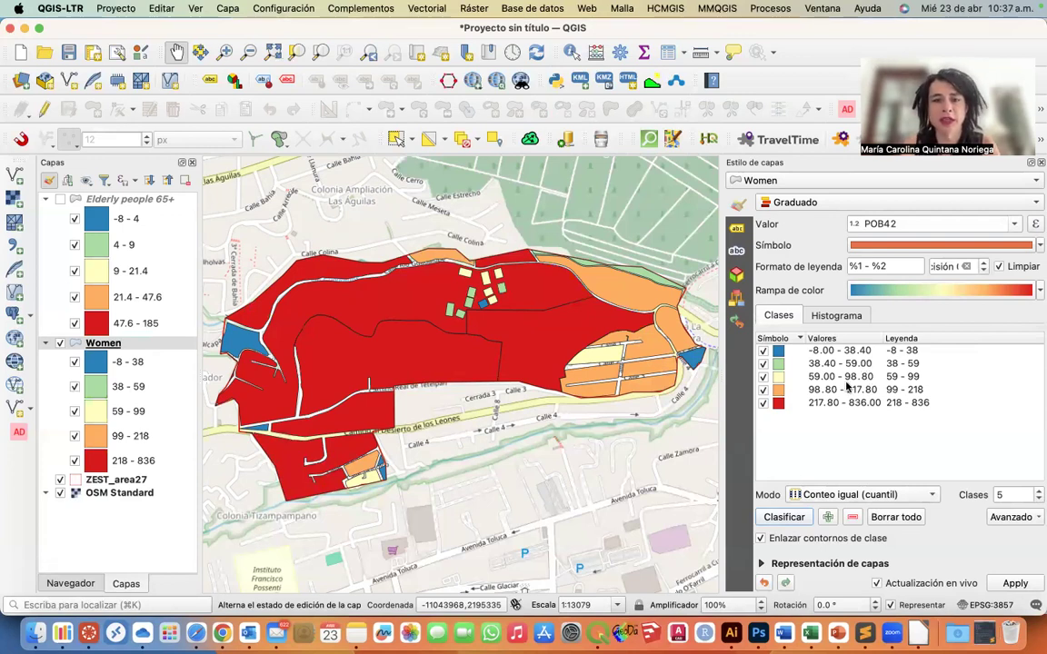
Try the Intervalo igual classification mode on the Women layer, and change the mode to Pretty Breaks
left_click(897, 496)
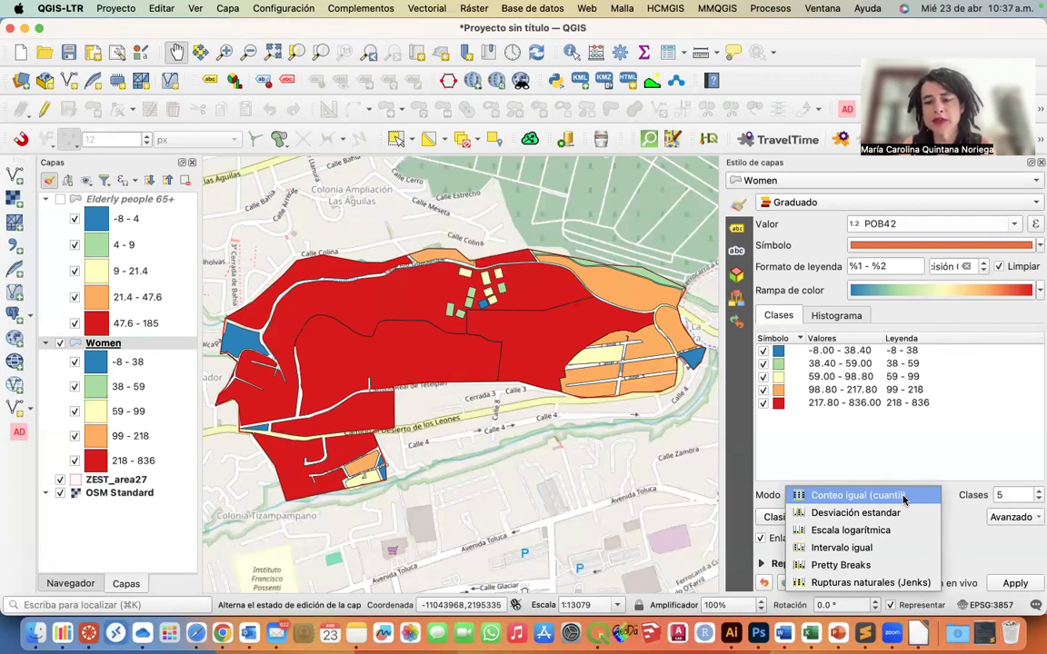
left_click(863, 549)
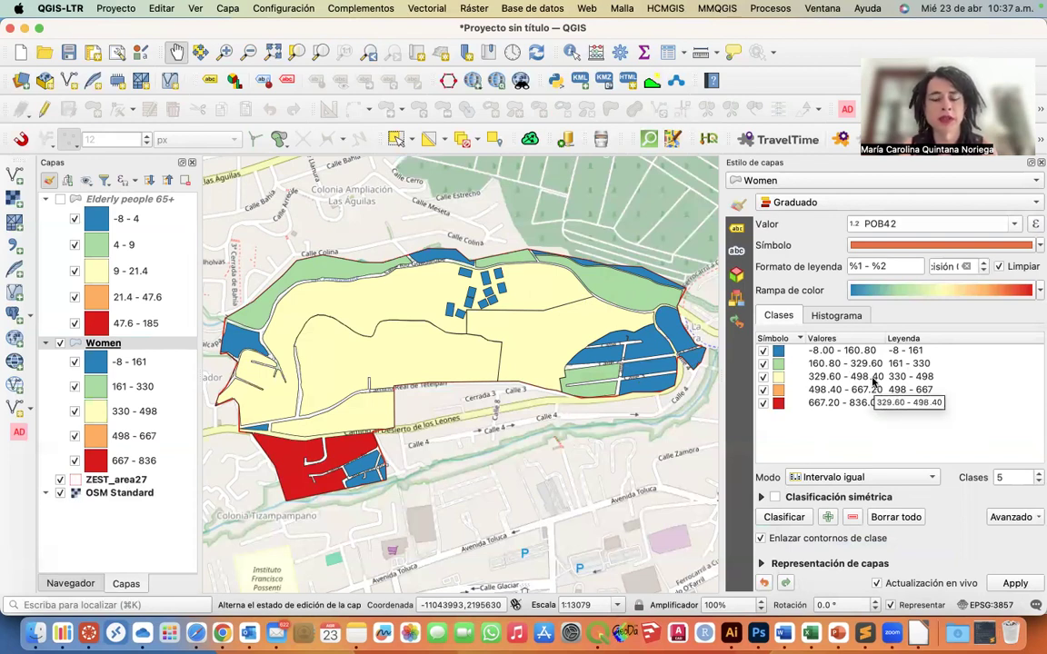
left_click(835, 476)
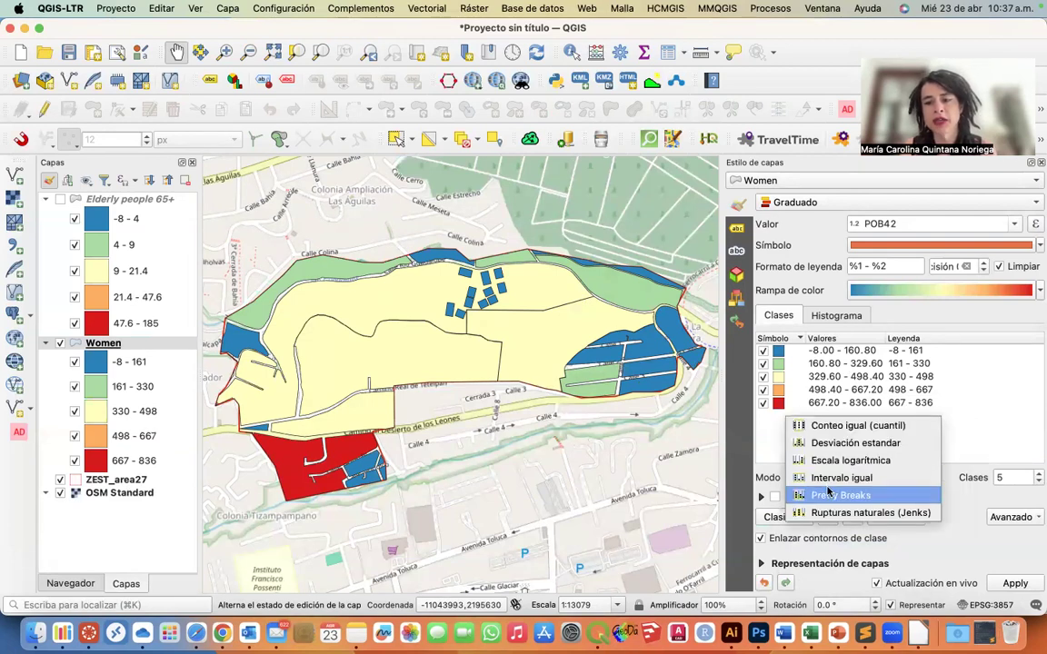
left_click(823, 496)
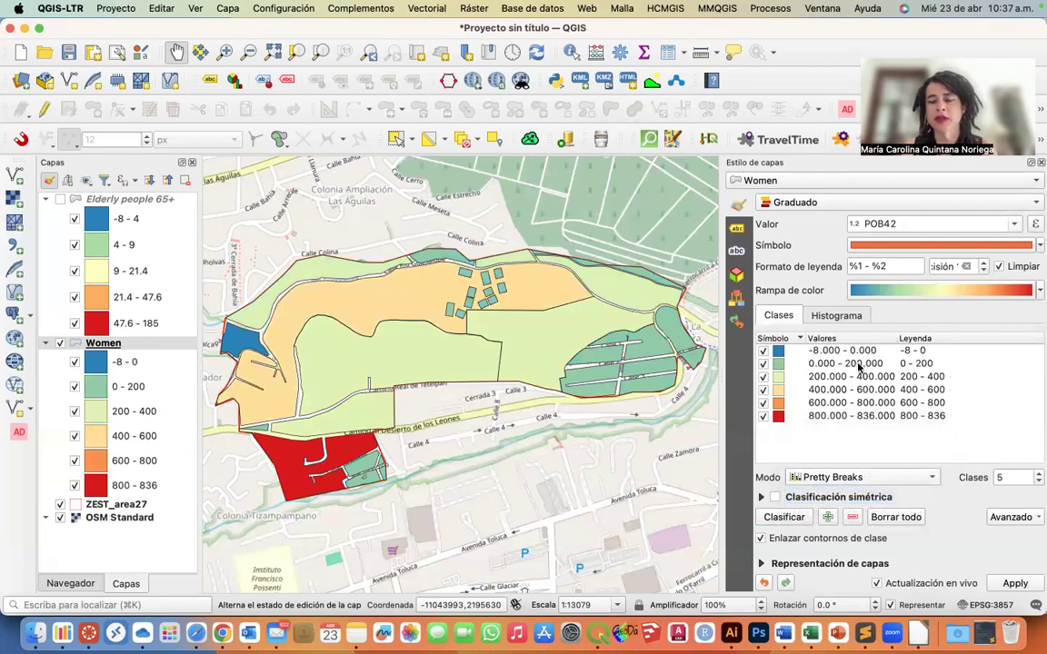
Try the Rupturas naturales (Jenks) and Conteo igual (cuantil) classification modes on the Women layer
left_click(858, 477)
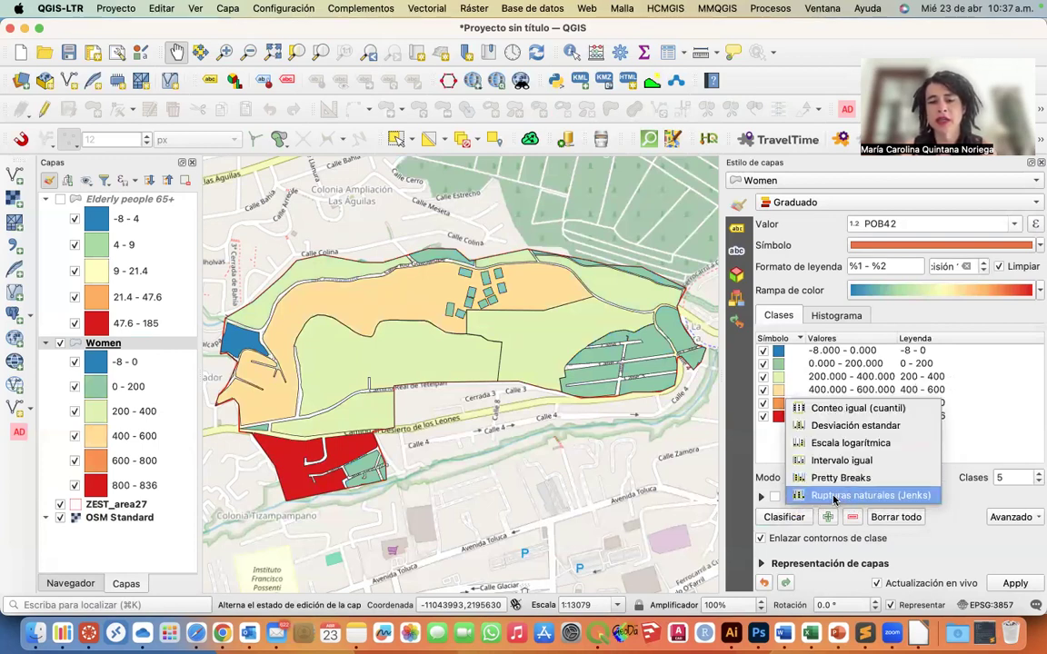
left_click(834, 496)
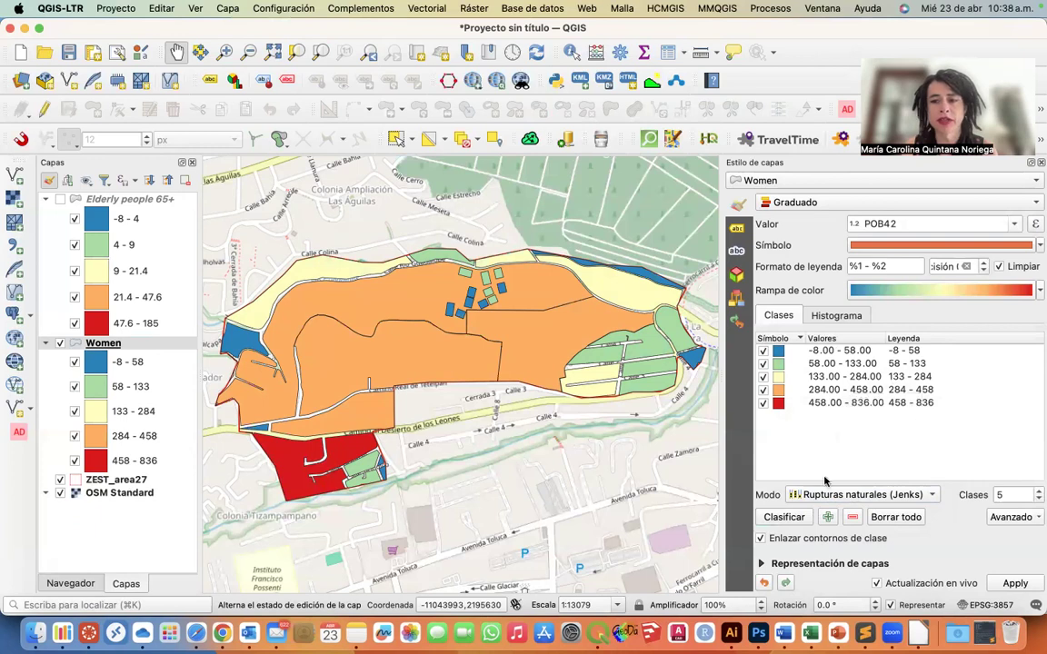
left_click(863, 494)
left_click(824, 412)
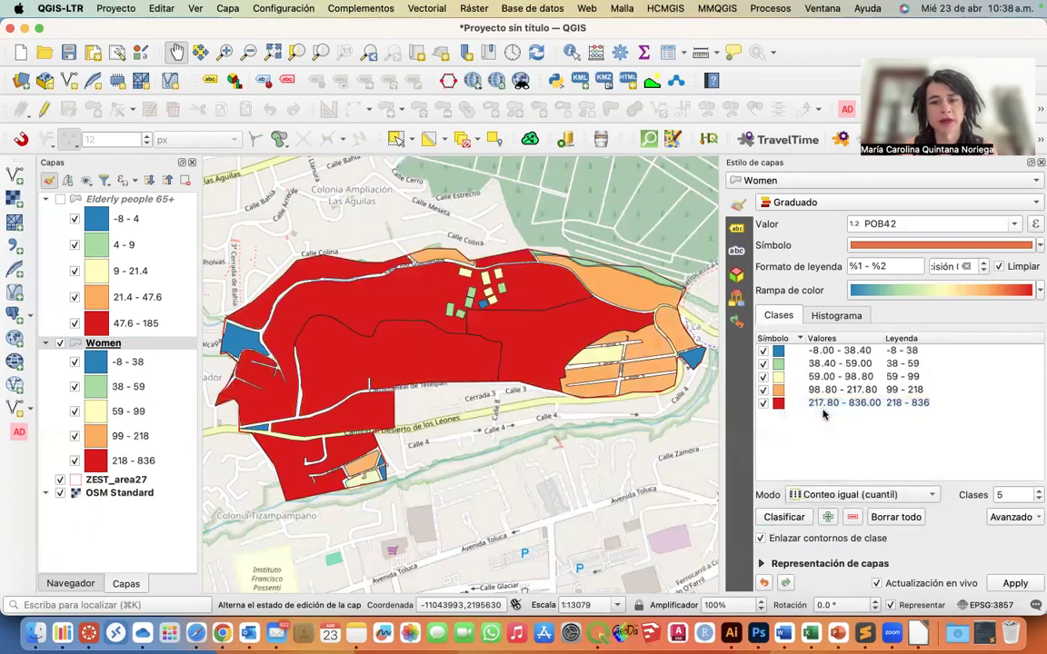
Set the Women layer's classification mode to Rupturas naturales (Jenks) and its color ramp to Viridis
left_click(817, 495)
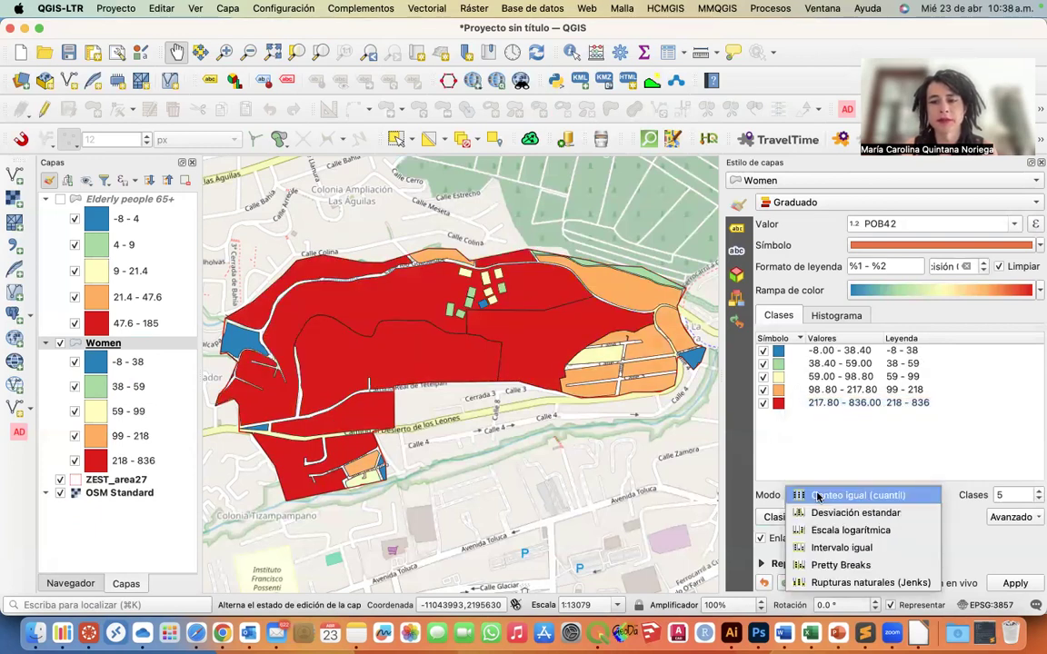
left_click(815, 583)
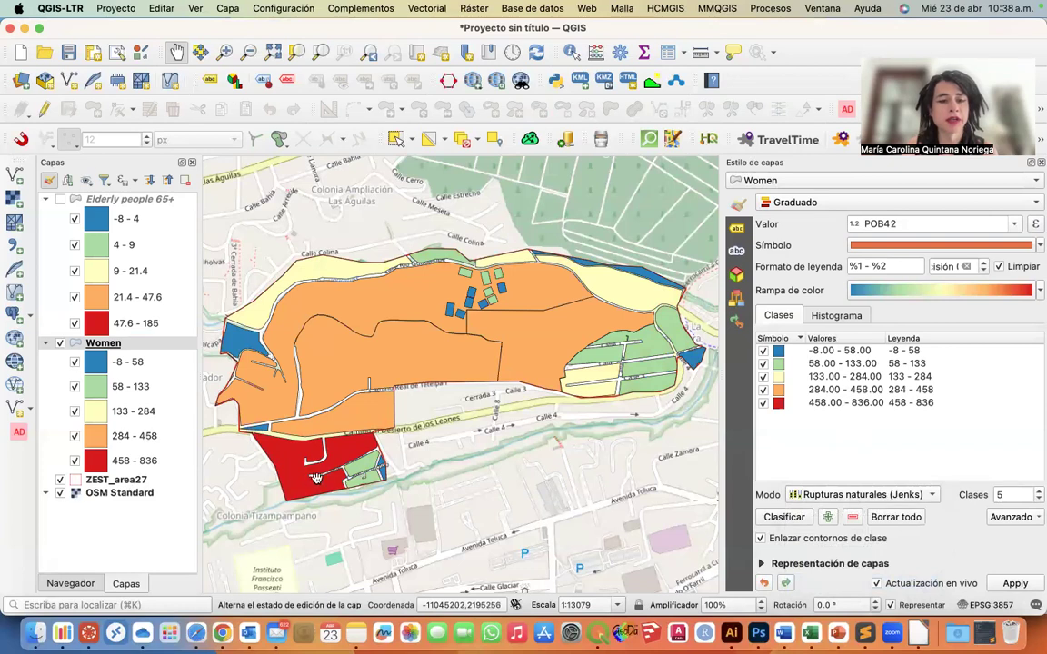
left_click(1037, 290)
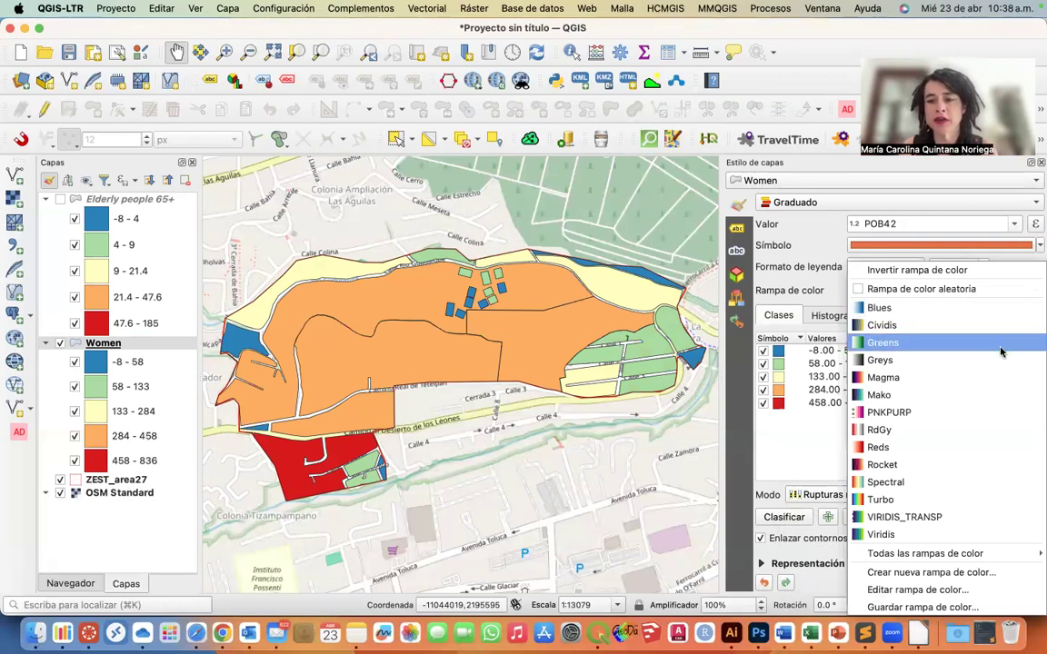
left_click(902, 536)
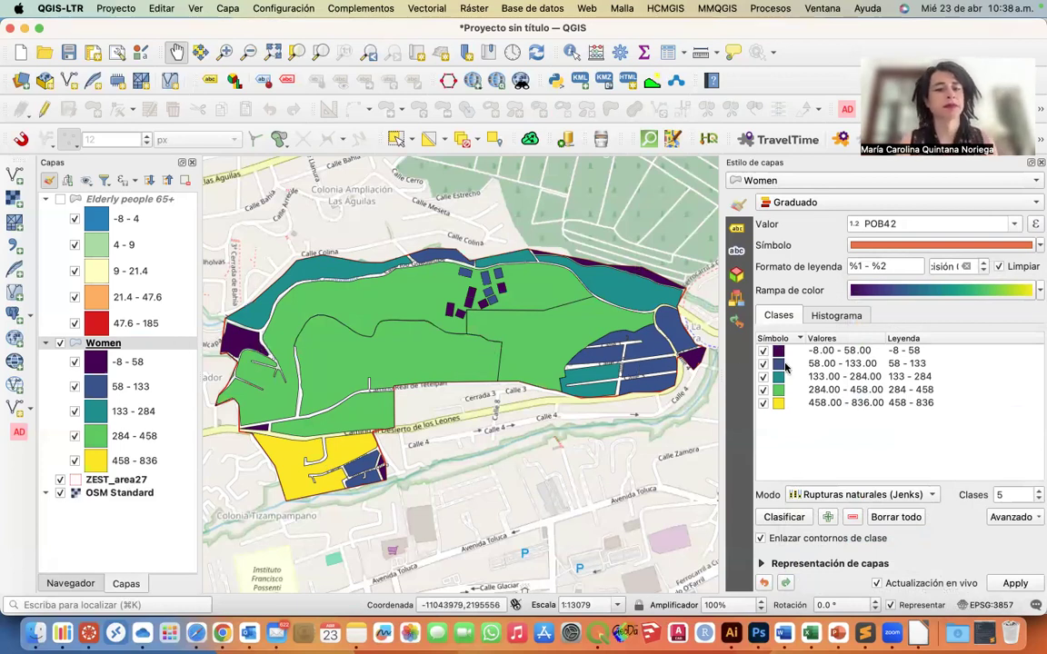
Toggle the Elderly people 65+ and Women layers on and off to compare the maps, and leave both visible
left_click(60, 200)
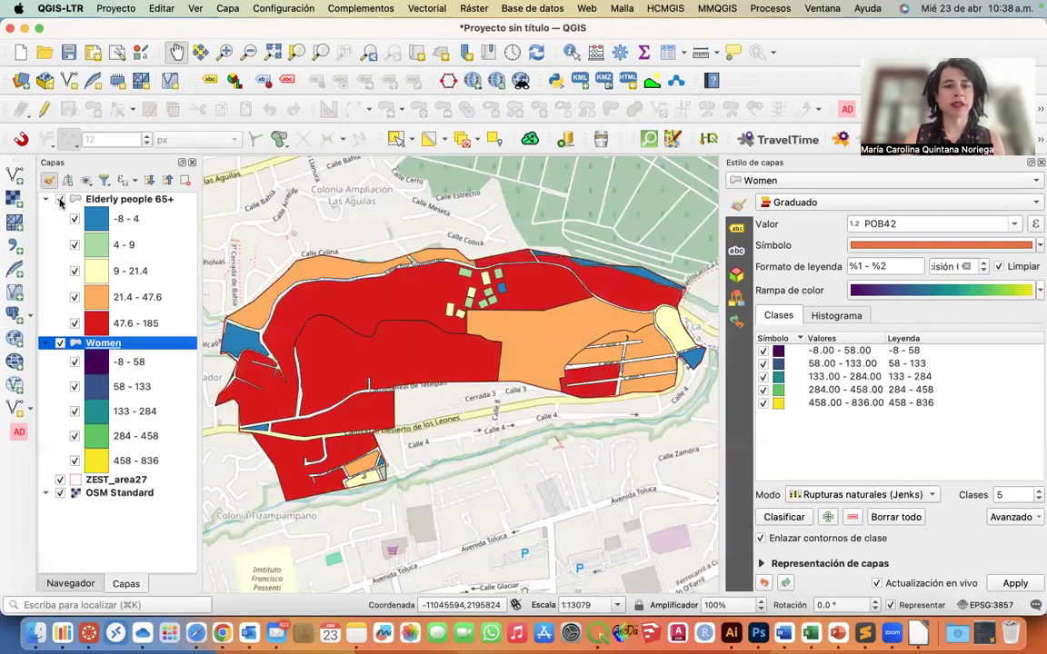
left_click(60, 200)
left_click(60, 200)
left_click(60, 200)
key("space")
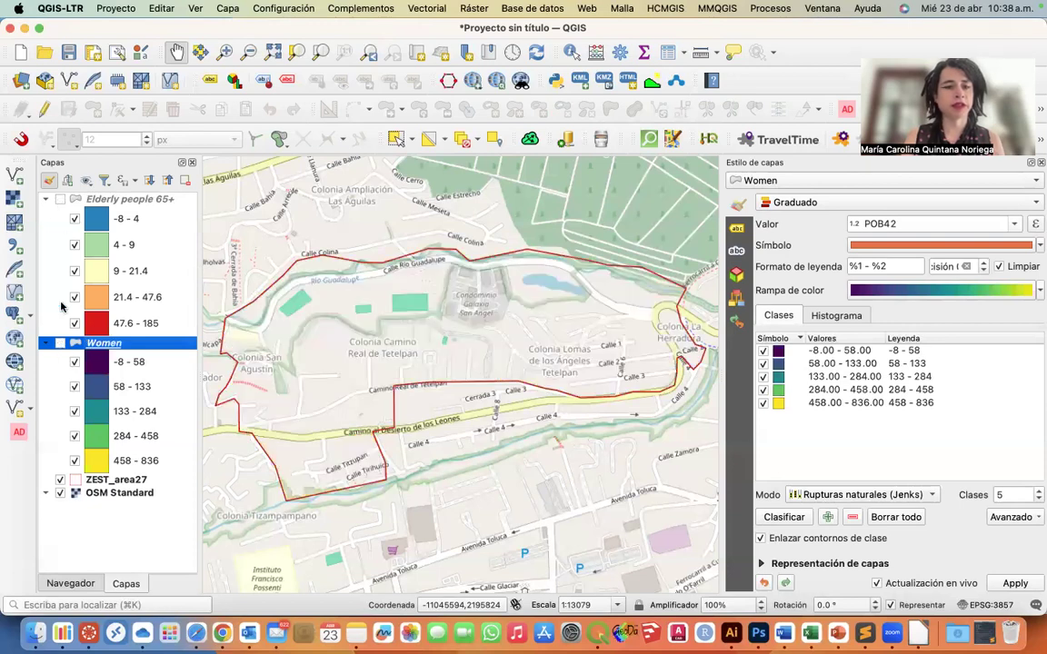
left_click(60, 199)
left_click(60, 200)
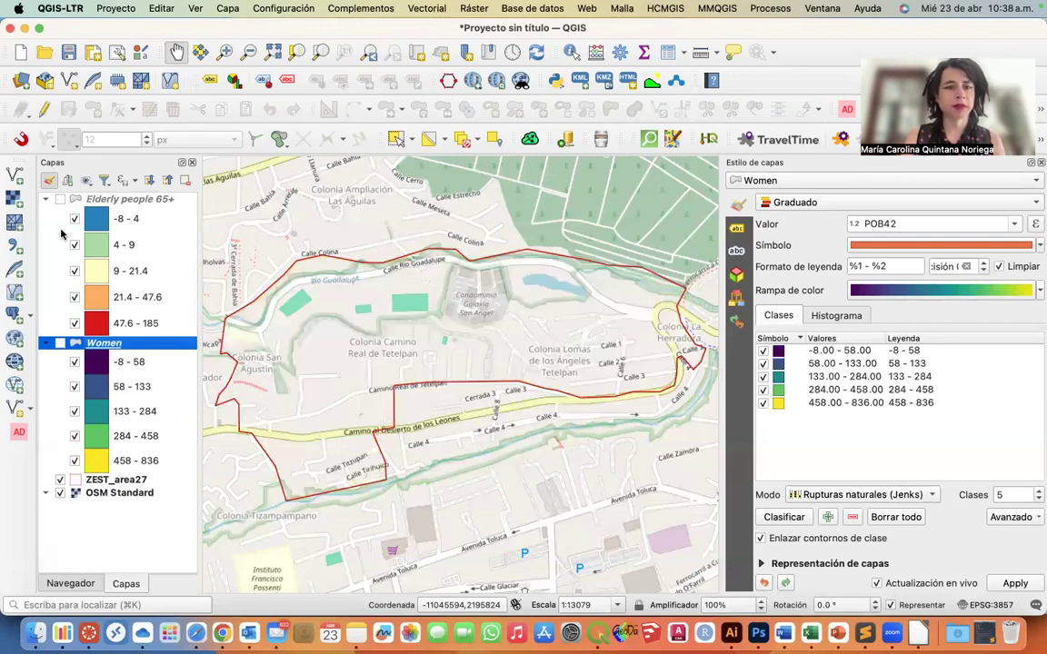
left_click(60, 200)
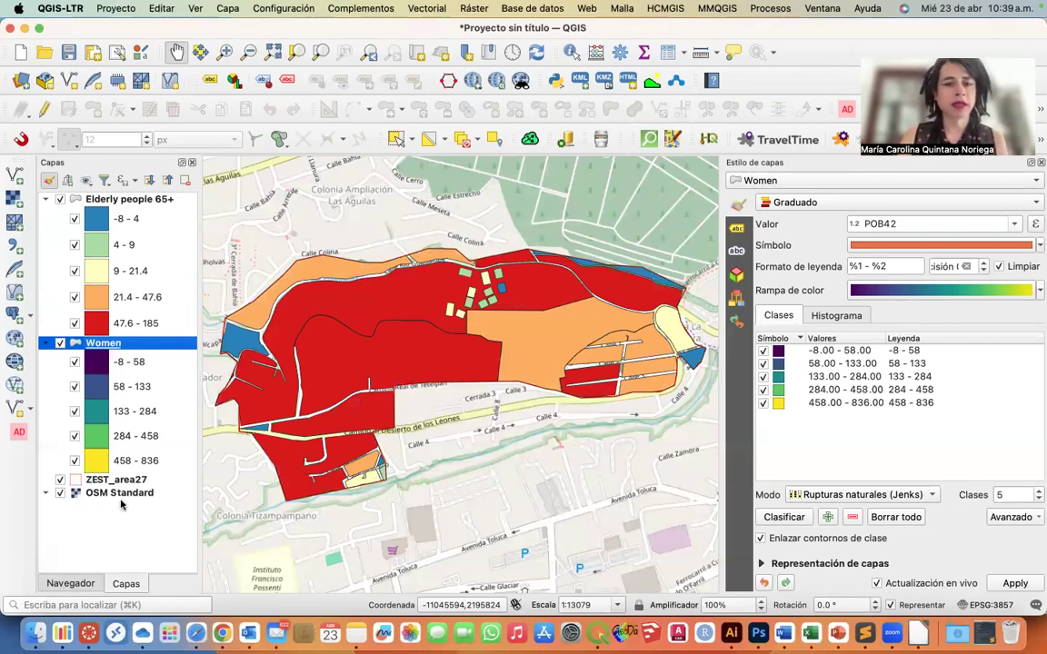
Switch to the Canvas assignment and review the vulnerable population list, highlighting People with disabilities
key("ctrl+Up")
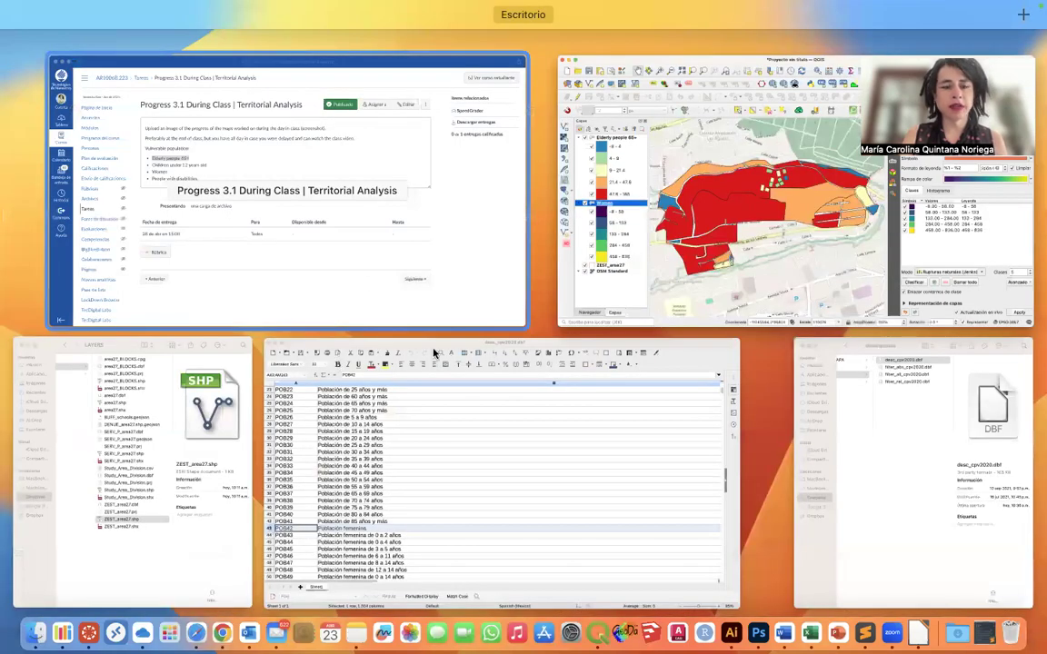
left_click(348, 257)
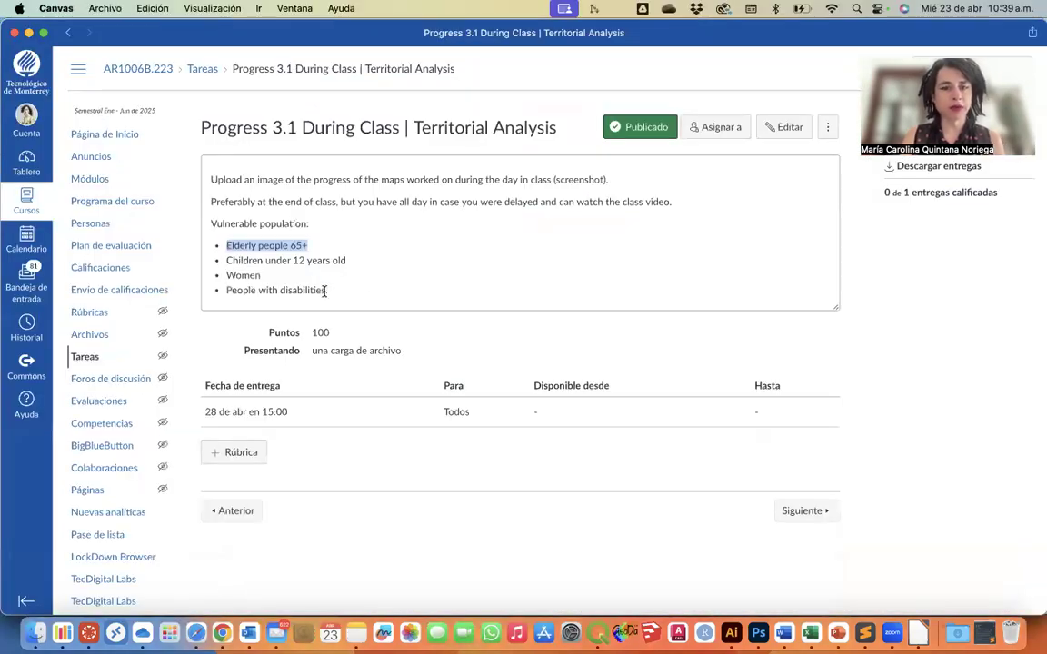
left_click_drag(326, 290, 224, 295)
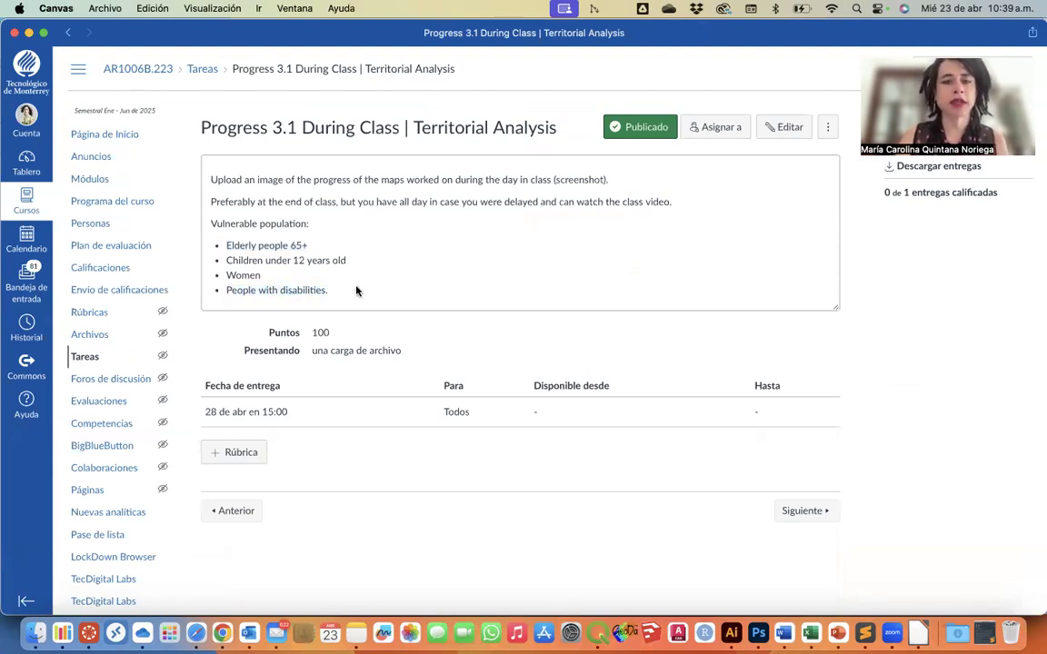
Return to QGIS and check the columns of the Women layer's attribute table through to the last field, then close the table
key("ctrl+Up")
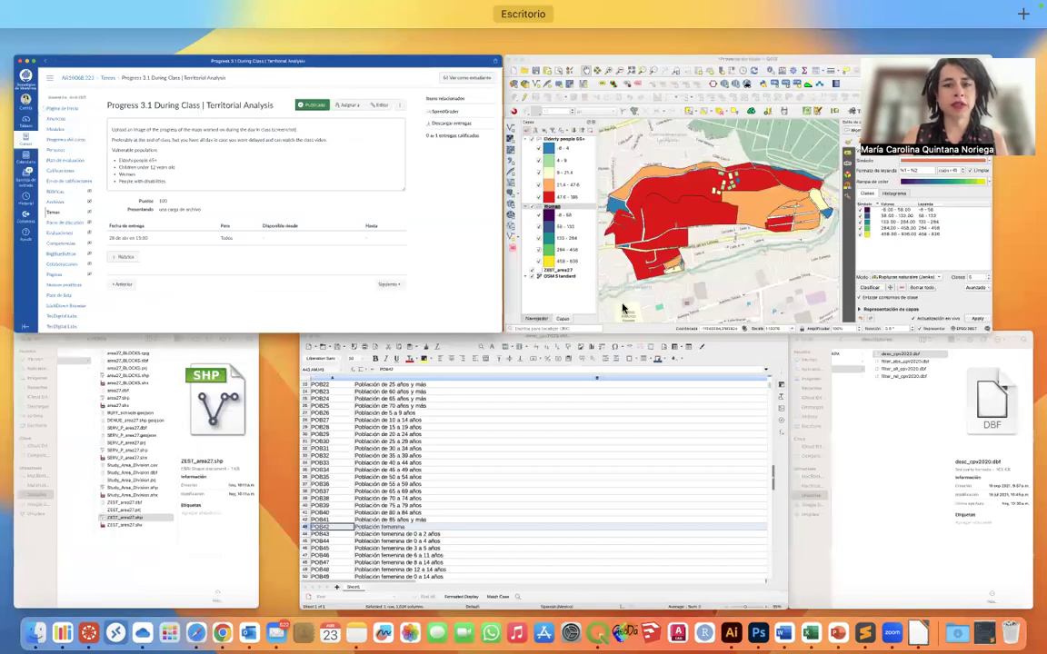
left_click(564, 300)
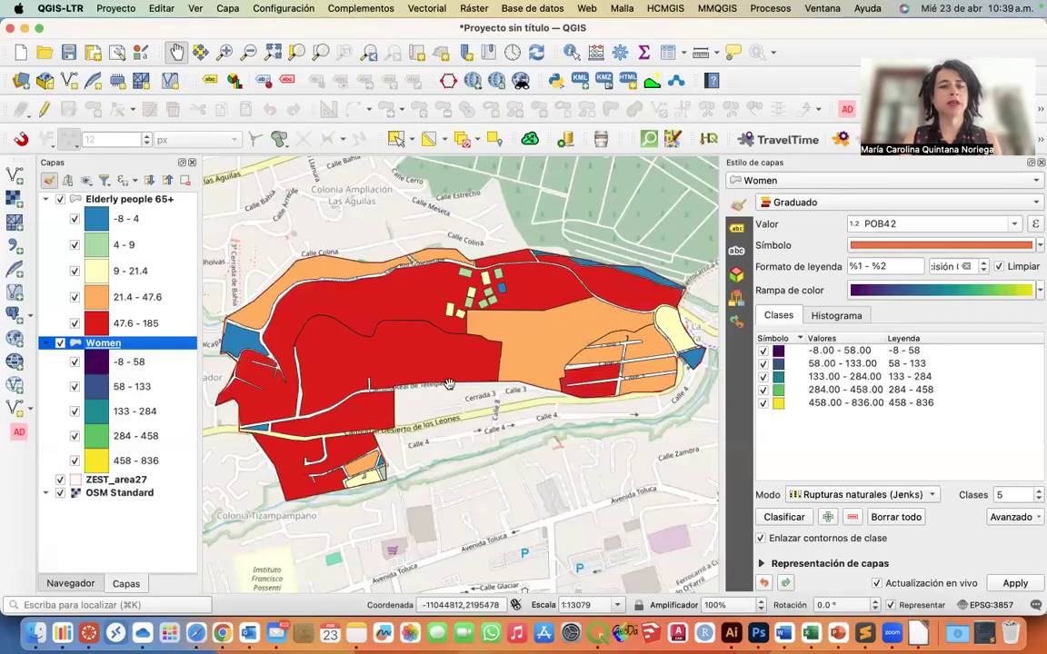
left_click(667, 52)
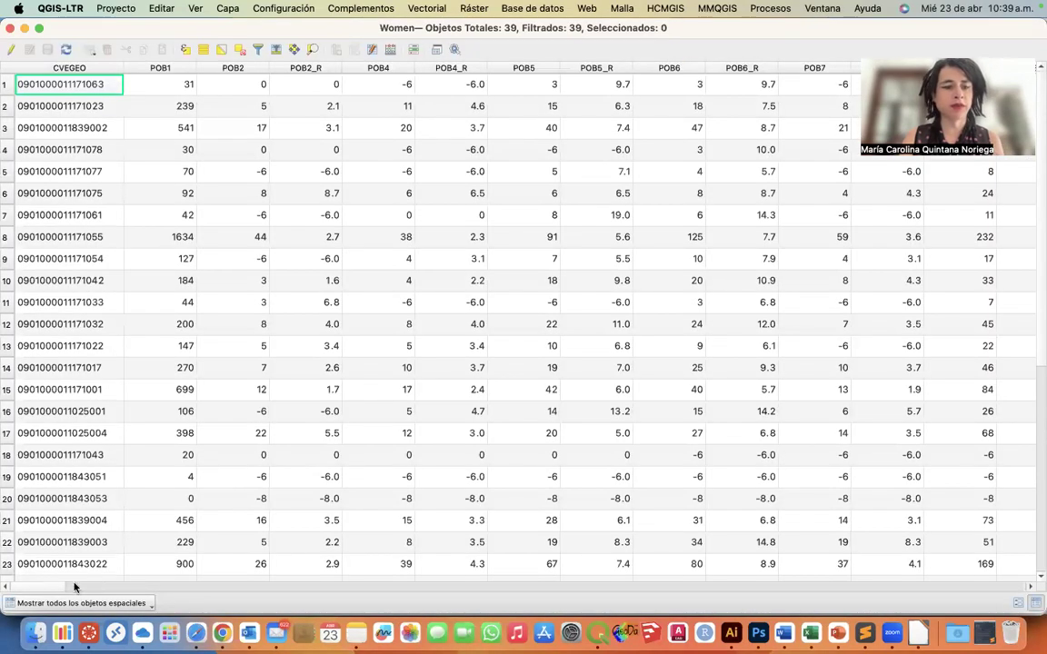
scroll(103, 519, "right", 20)
scroll(552, 578, "right", 20)
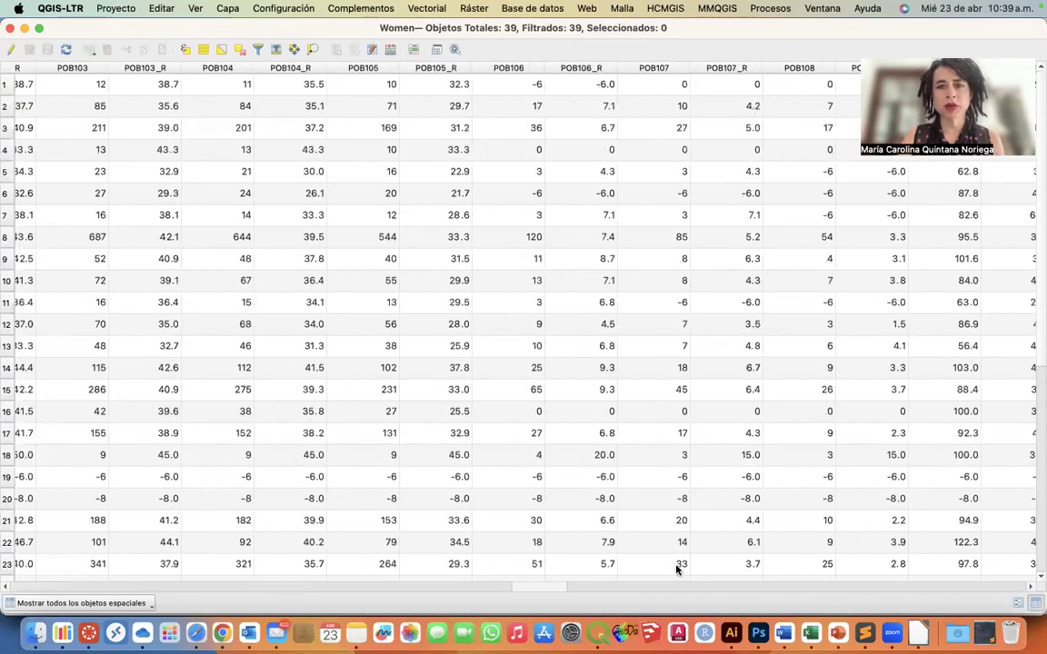
scroll(1017, 589, "right", 2)
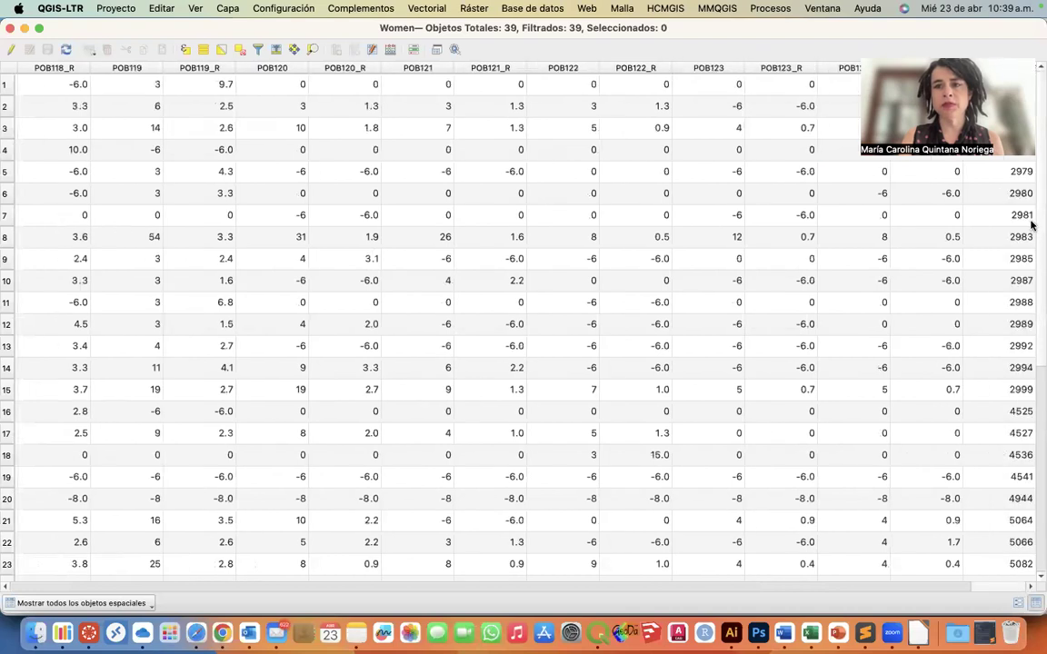
left_click_drag(980, 55, 980, 161)
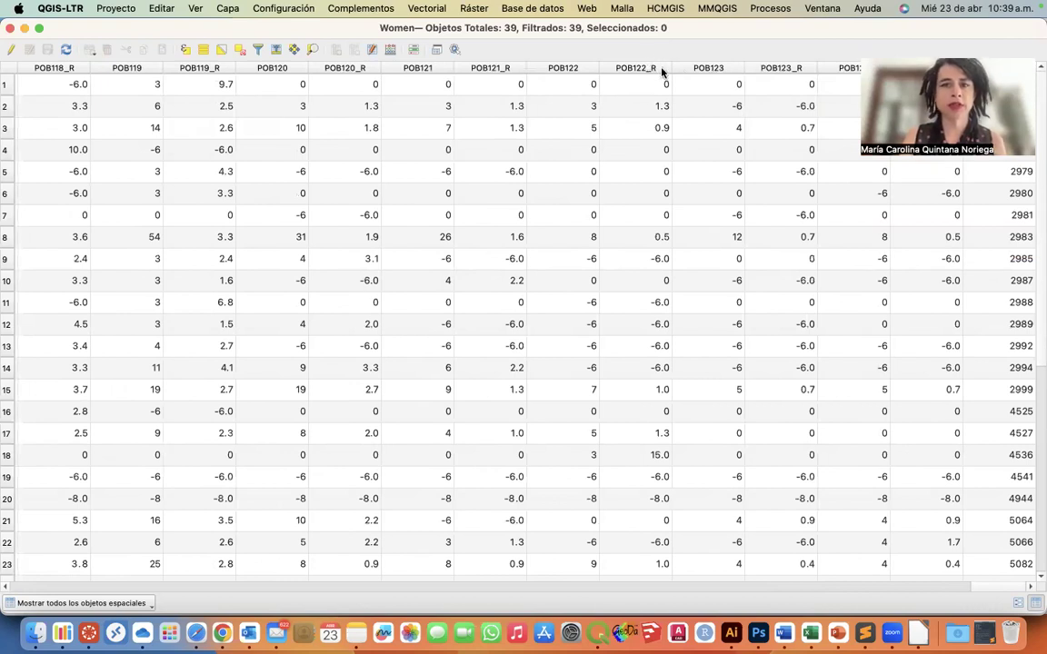
left_click(10, 28)
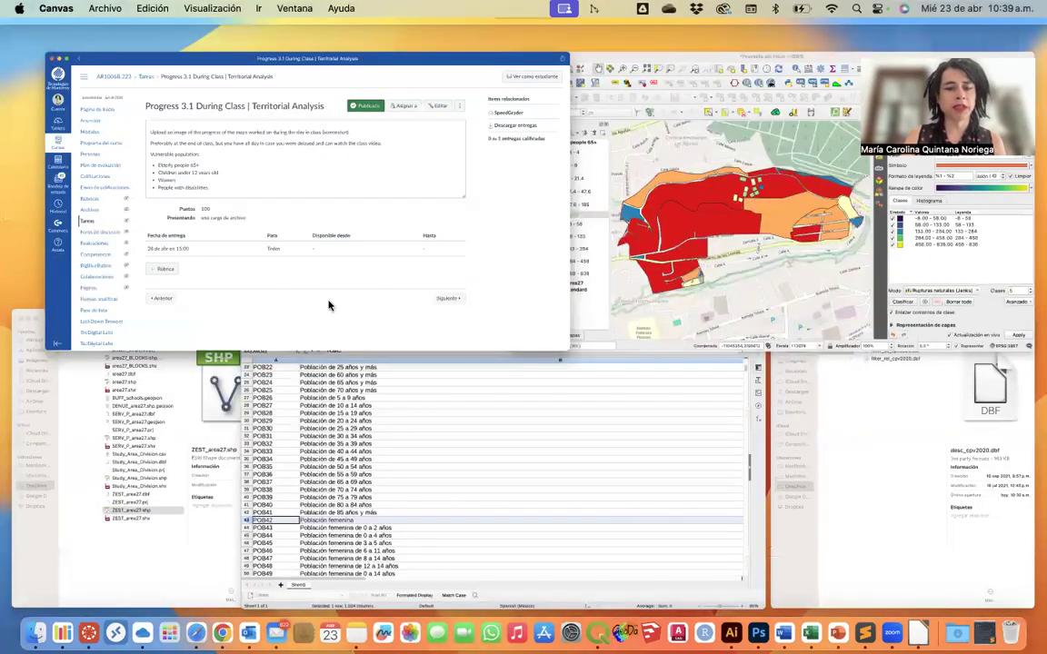
Switch to desc_cpv2020.dbf in LibreOffice, find the field code for Población con discapacidad and select its row
key("ctrl+Up")
left_click(488, 452)
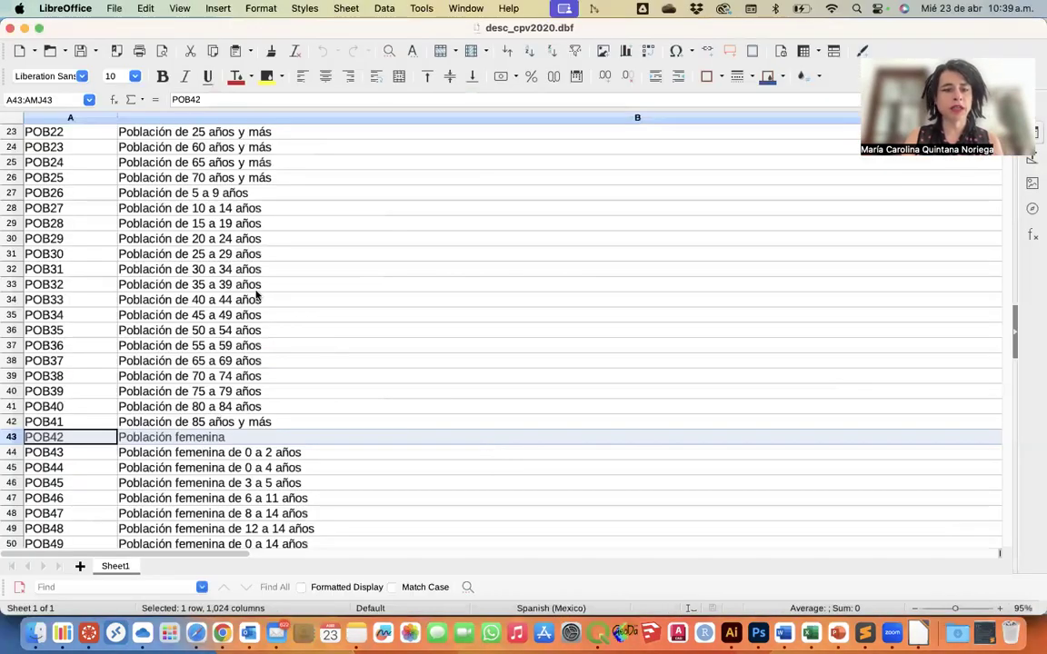
scroll(121, 311, "down", 1)
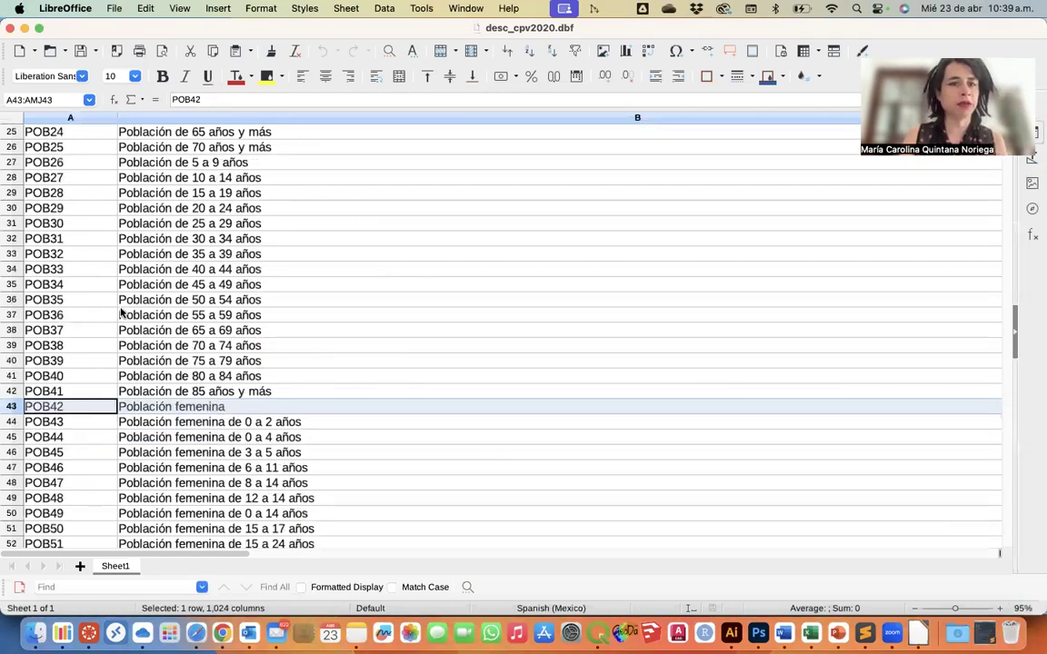
scroll(121, 312, "down", 20)
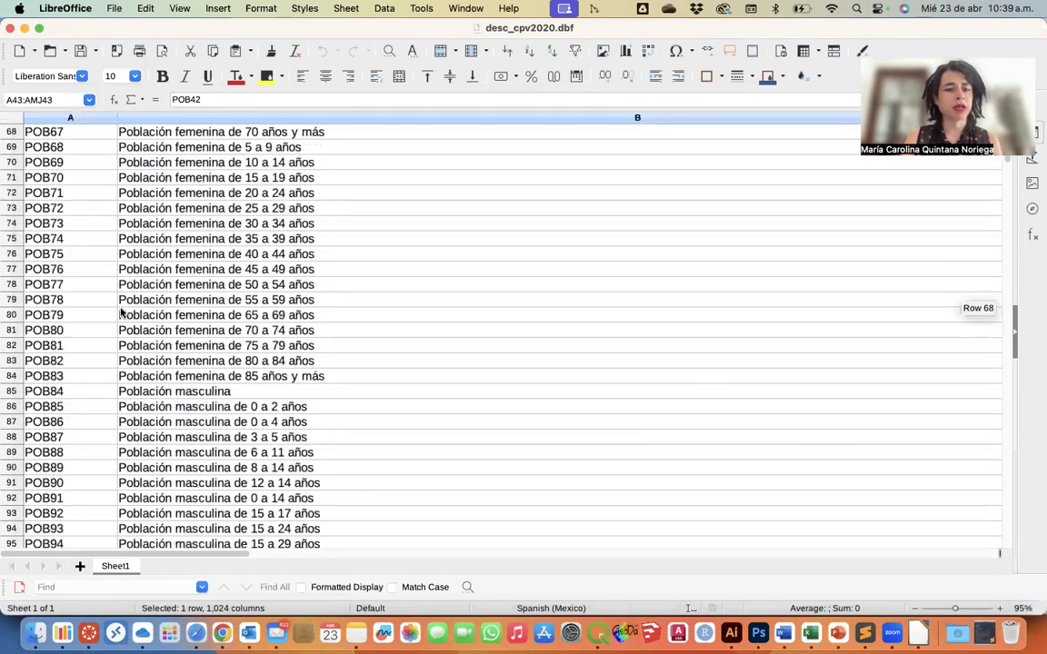
scroll(121, 311, "down", 20)
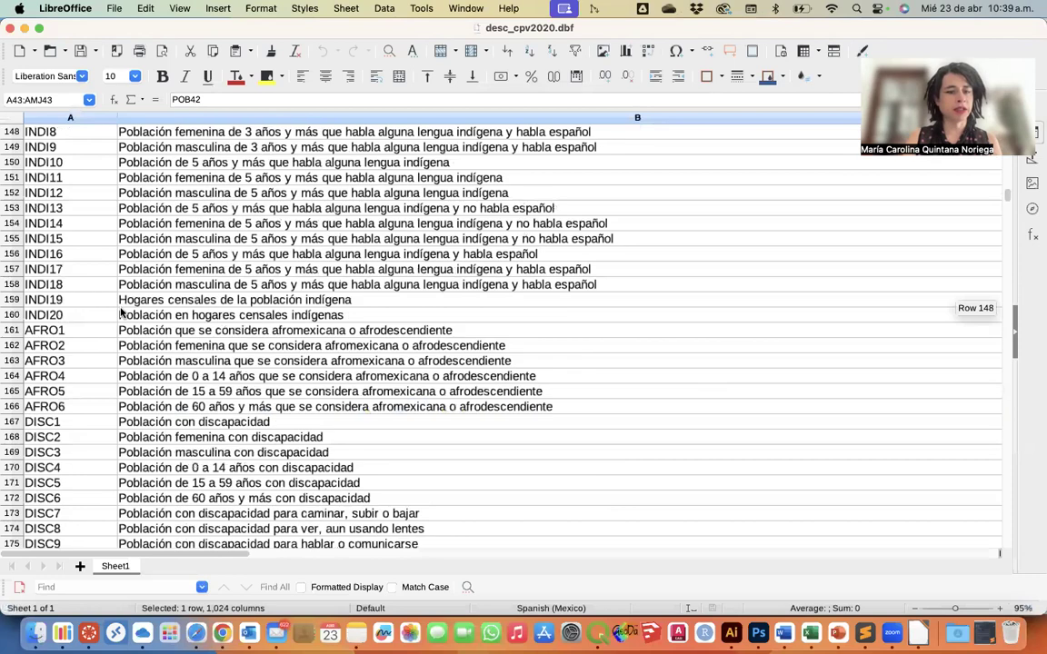
scroll(120, 311, "down", 2)
scroll(121, 312, "up", 6)
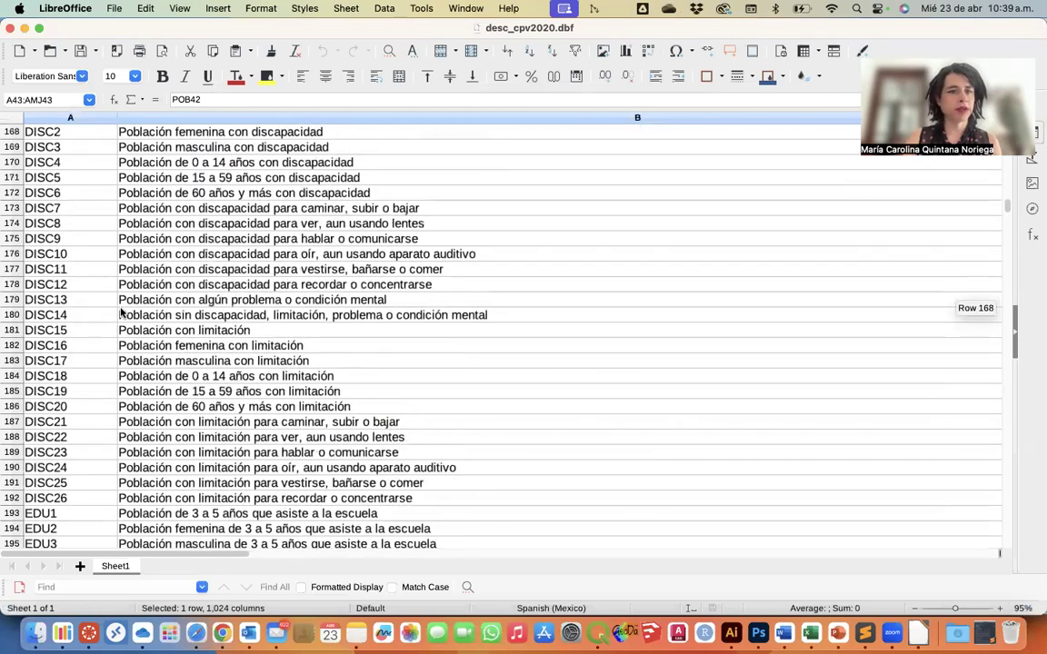
scroll(121, 312, "up", 2)
scroll(47, 263, "up", 1)
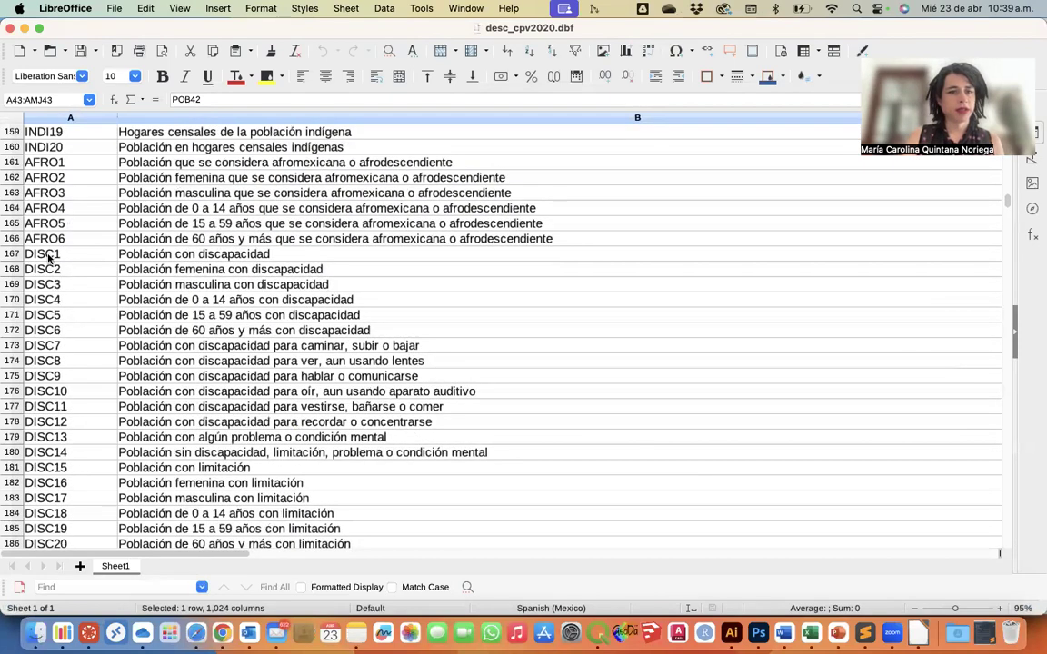
left_click(11, 254)
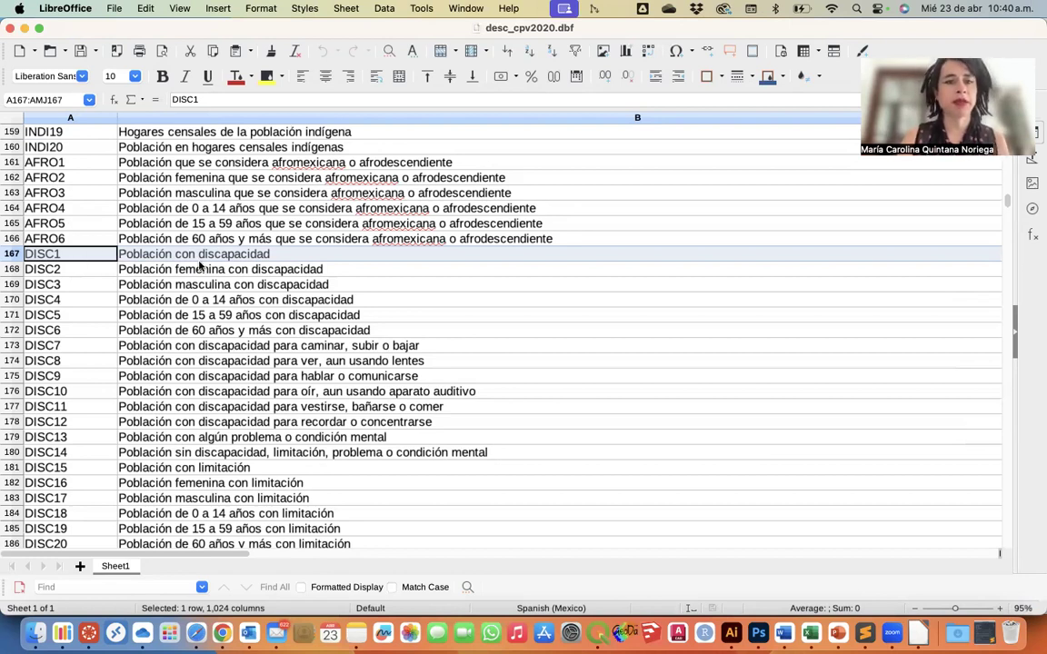
Switch to Finder and check the contents of the cartografia and descriptores folders inside 09_CDMX
key("ctrl+Up")
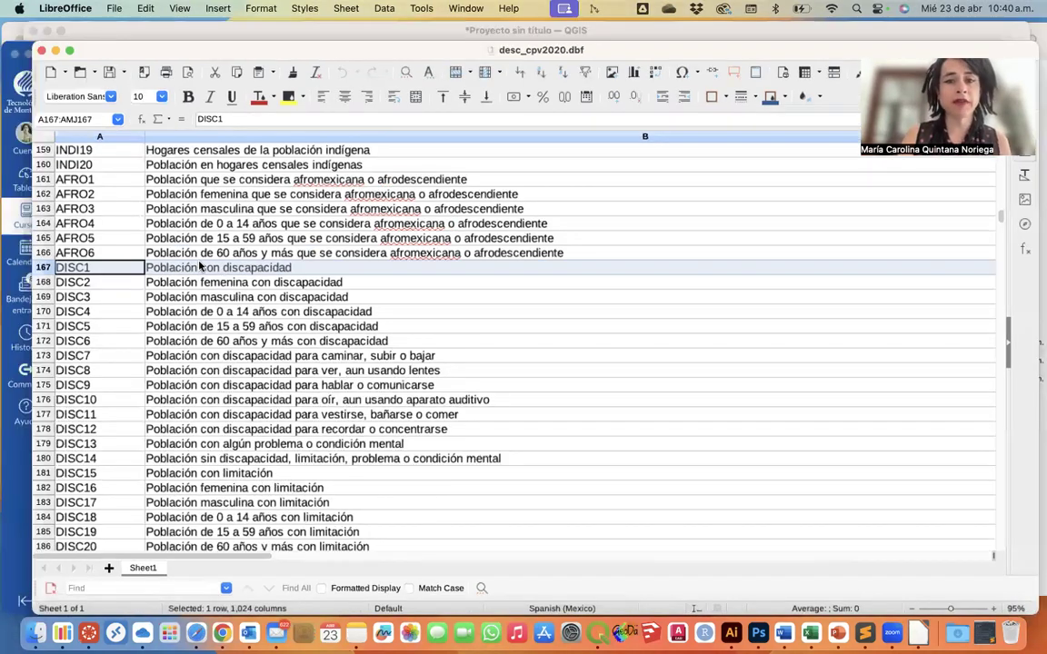
key("ctrl+Up")
left_click(829, 218)
scroll(800, 188, "left", 6)
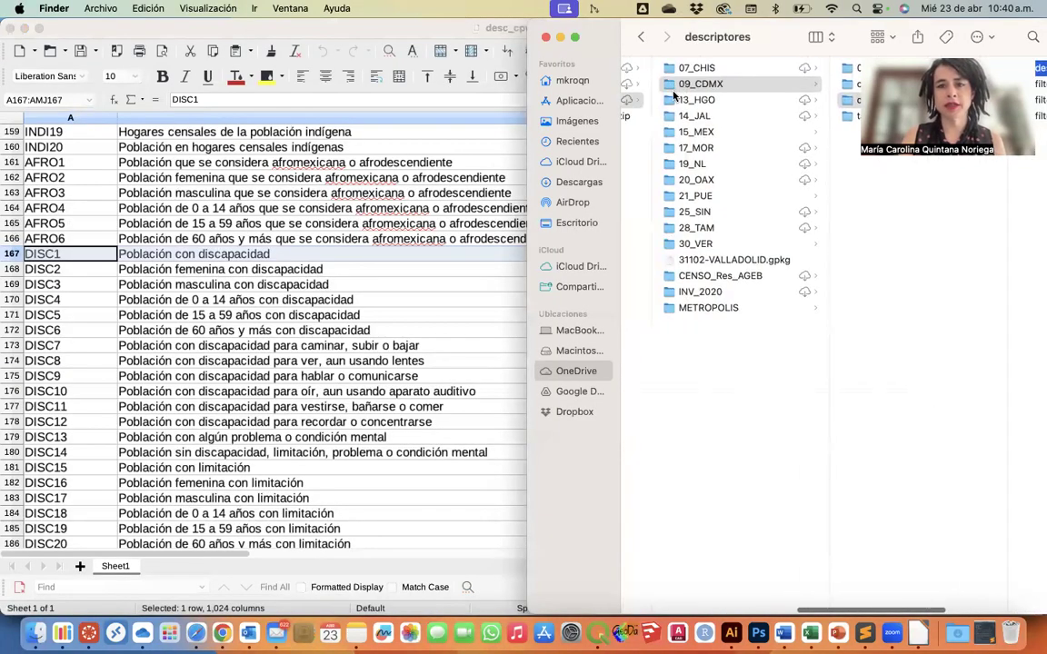
scroll(691, 109, "right", 5)
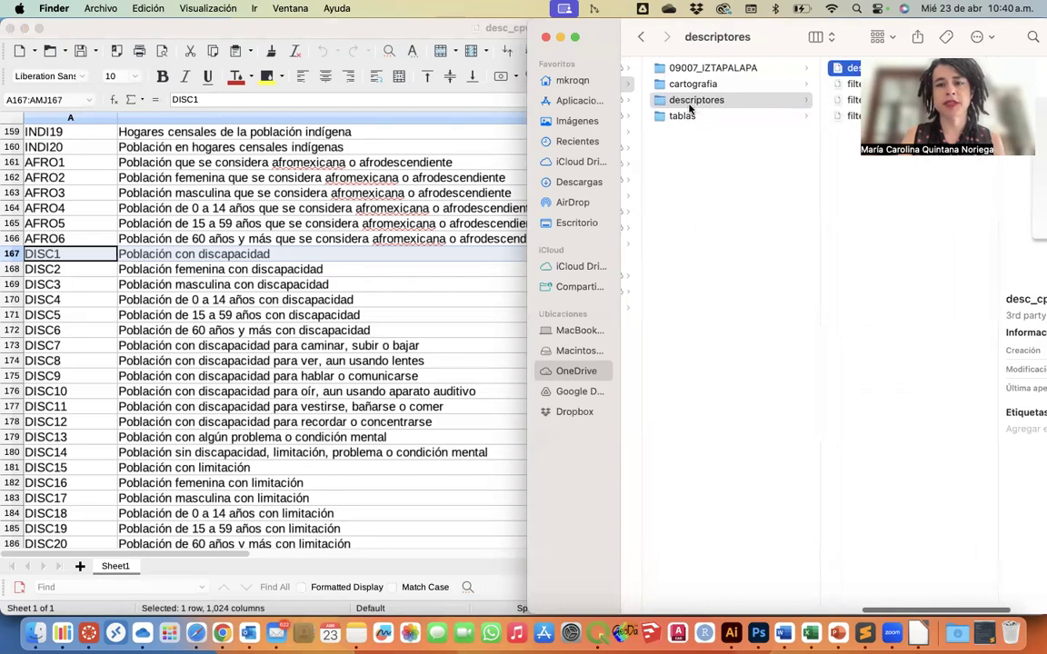
scroll(677, 100, "right", 2)
left_click(661, 85)
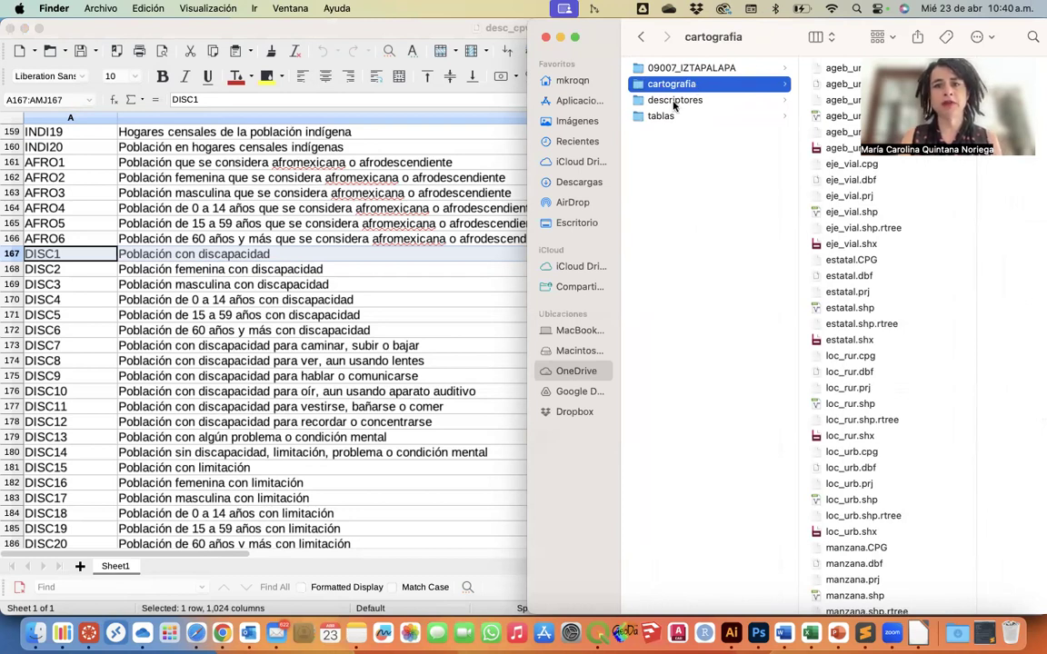
left_click(658, 105)
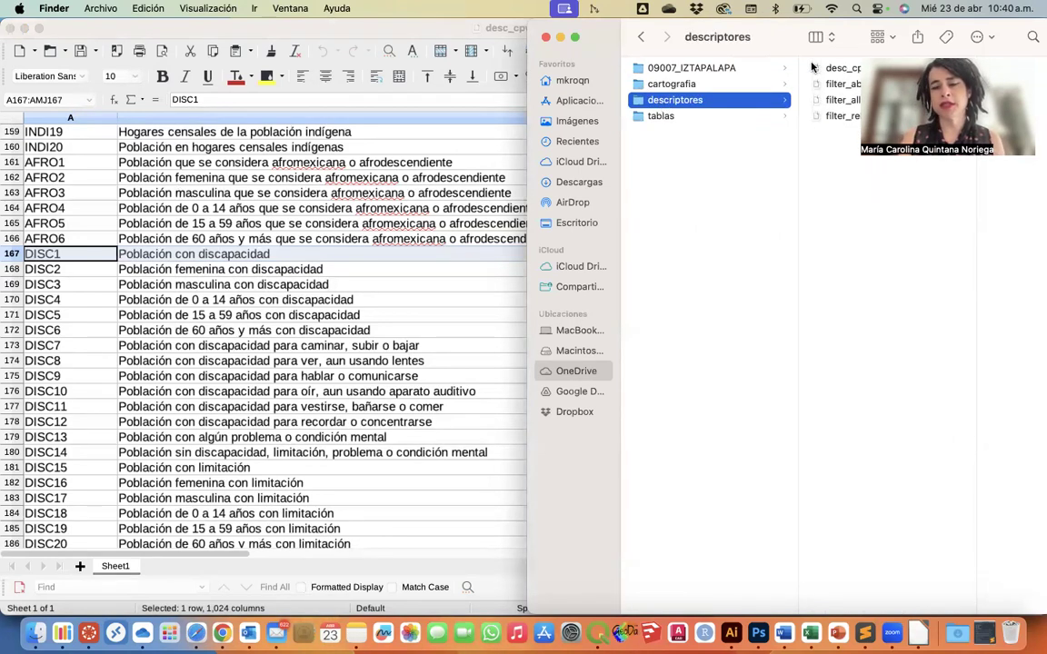
Browse the cpv2020 census tables in the tablas folder to see which geographic levels and themes are available
left_click(663, 118)
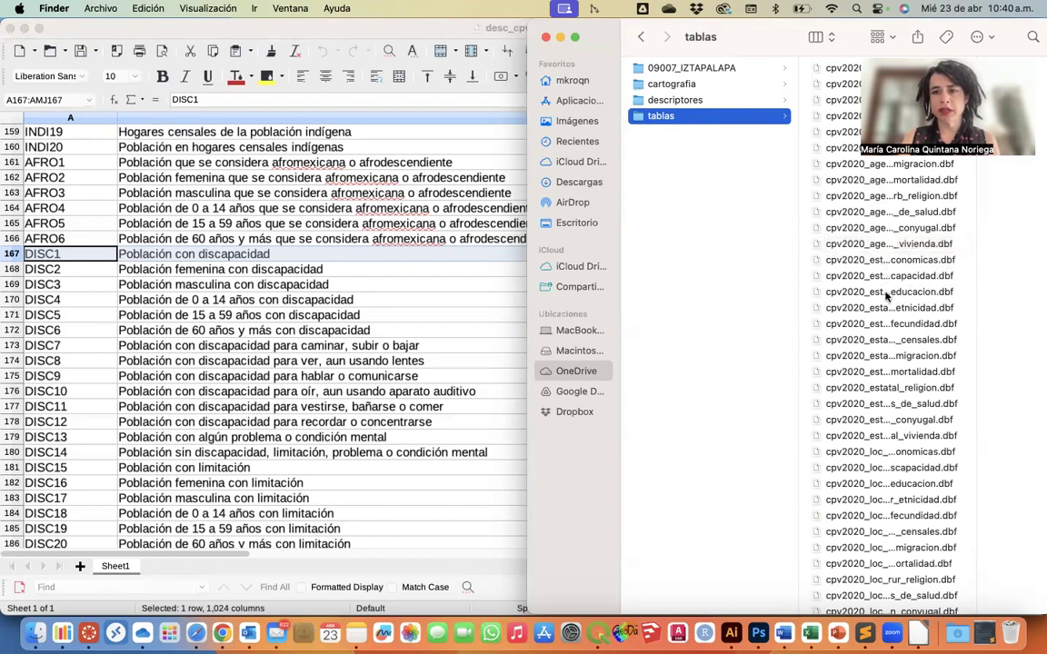
scroll(886, 437, "down", 2)
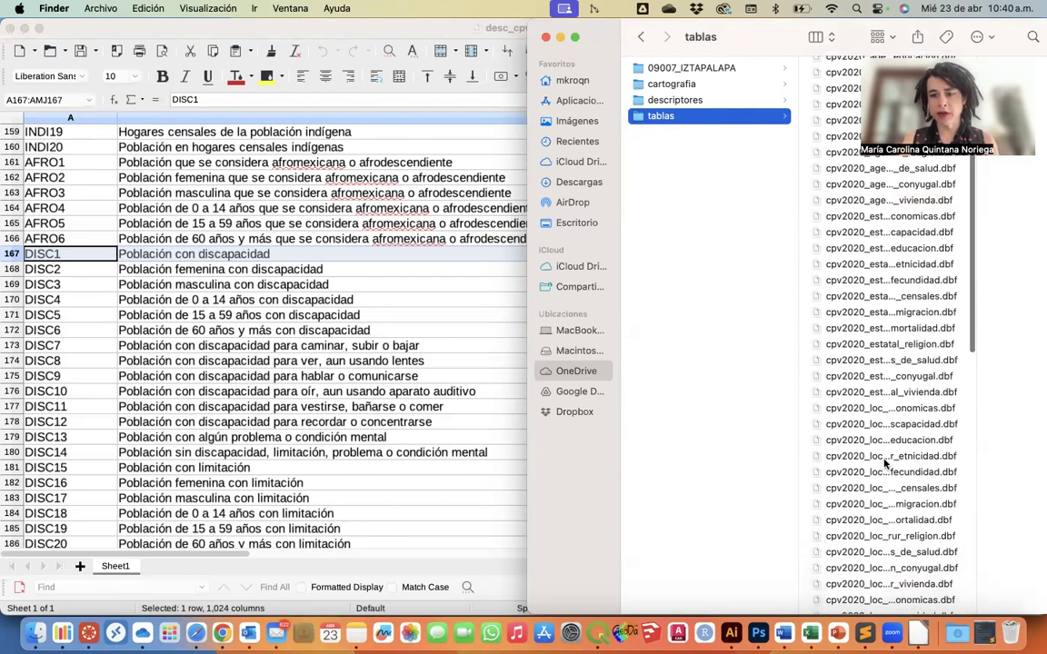
scroll(883, 482, "down", 3)
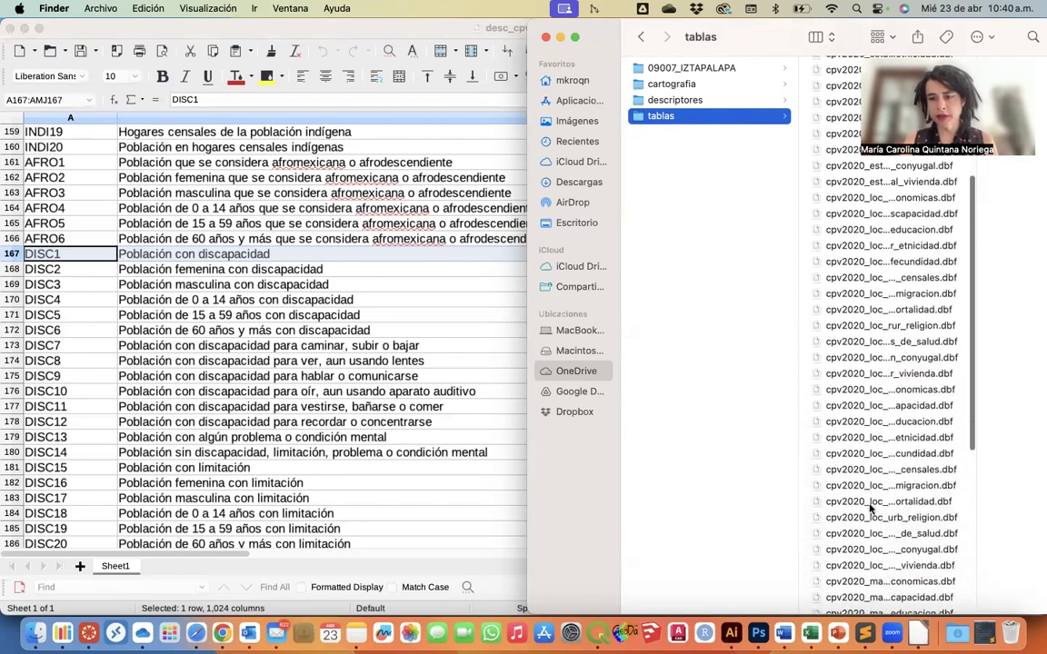
left_click(870, 503)
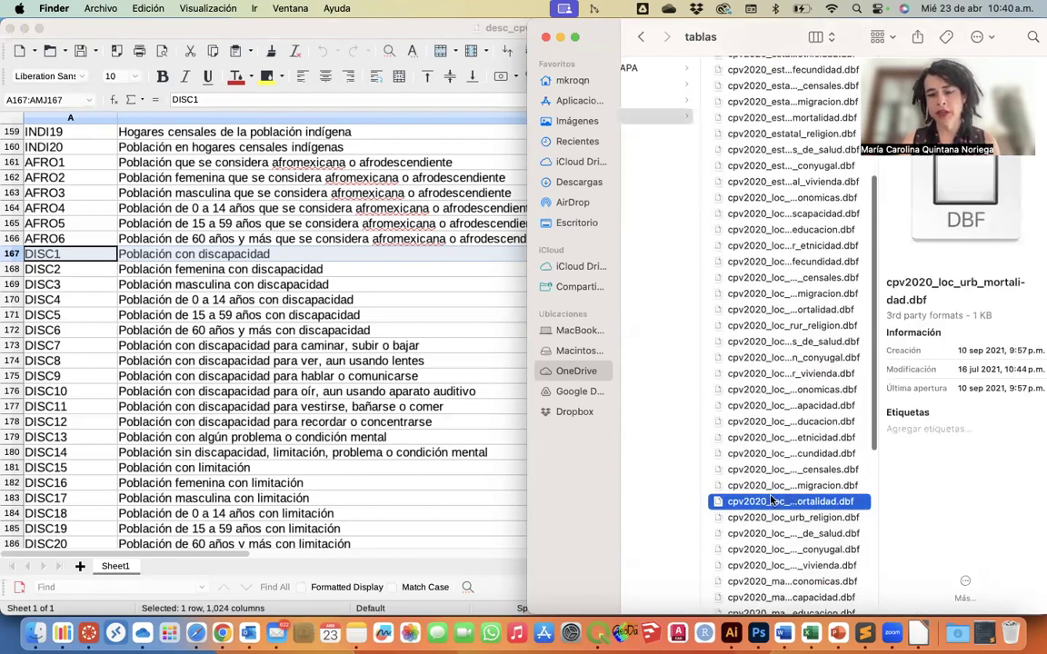
scroll(770, 499, "up", 3)
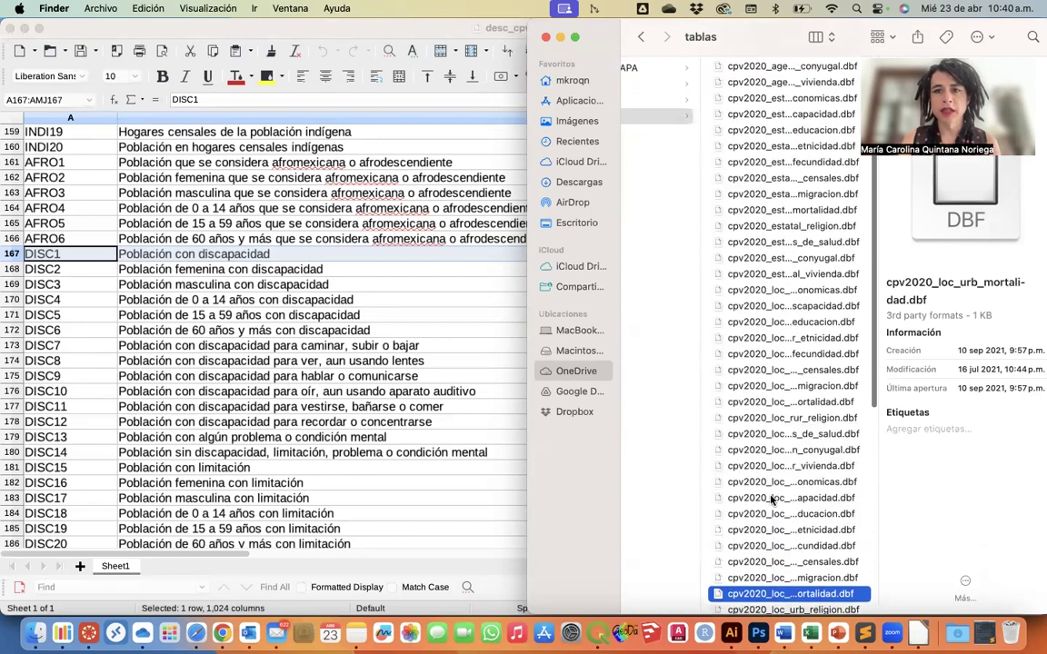
scroll(771, 499, "left", 4)
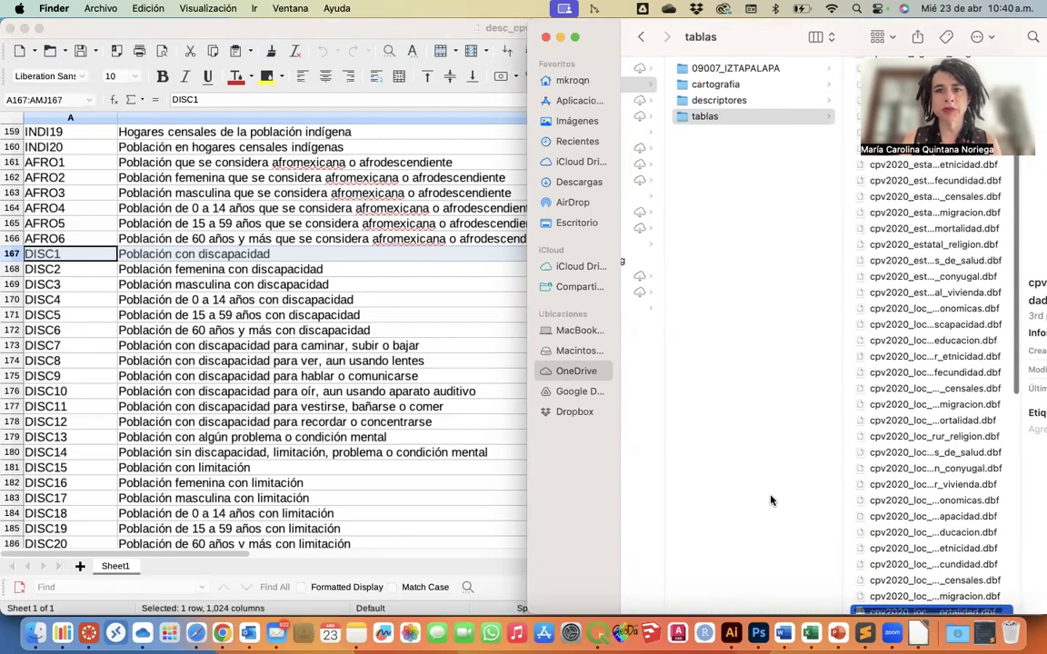
Look through the cartografia folder and select the census-block shapefile manzana.shp
left_click(708, 85)
left_click(905, 261)
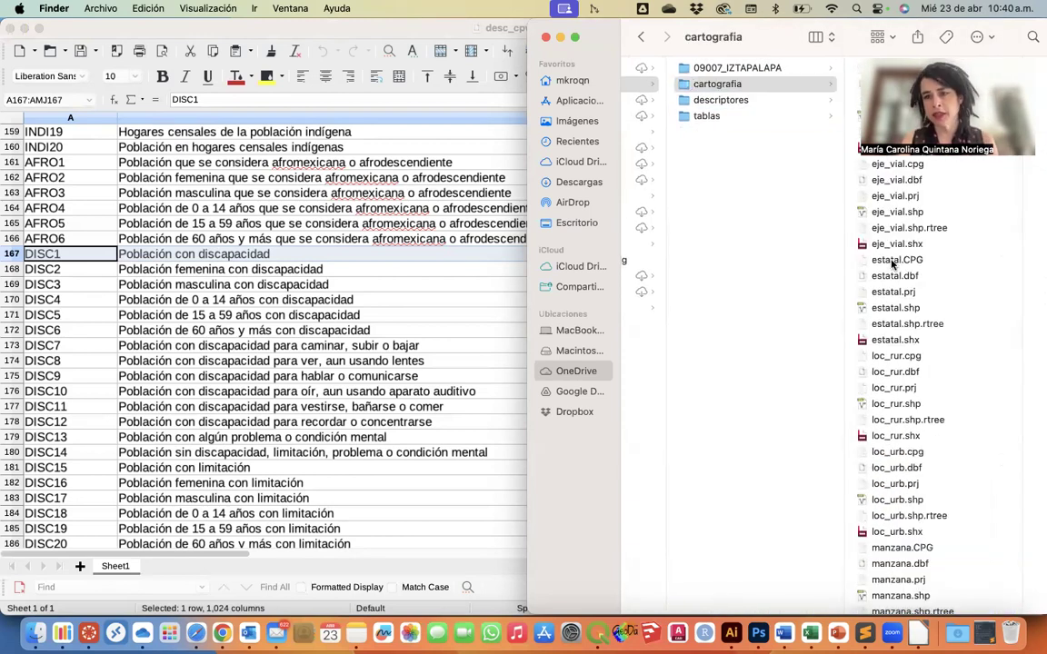
key("Up")
key("Up")
key("Up")
key("Up")
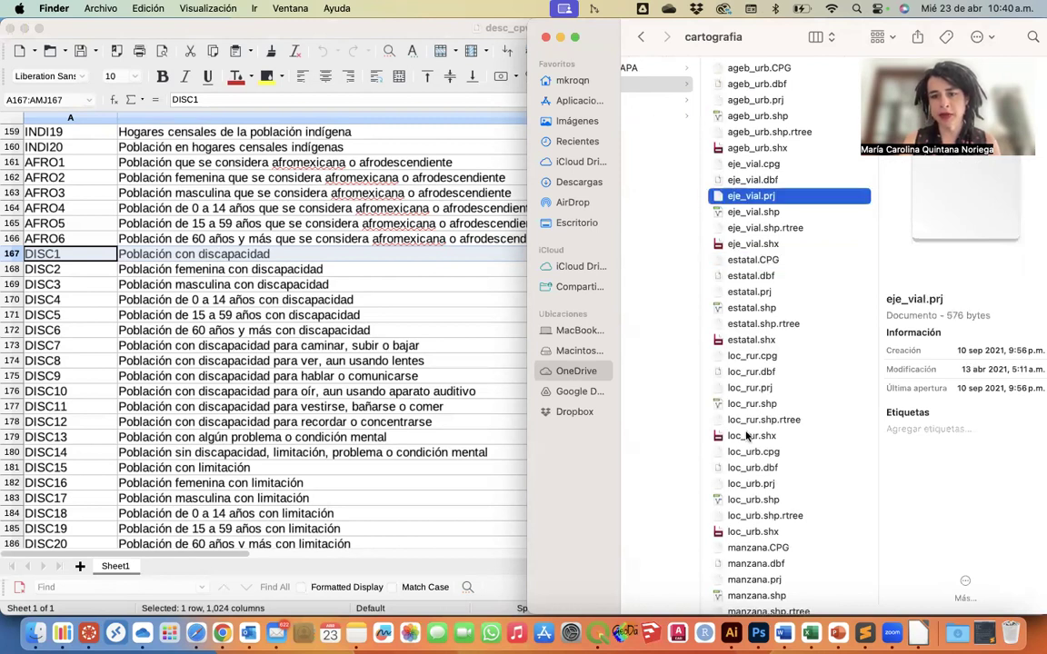
left_click(754, 596)
scroll(724, 412, "left", 3)
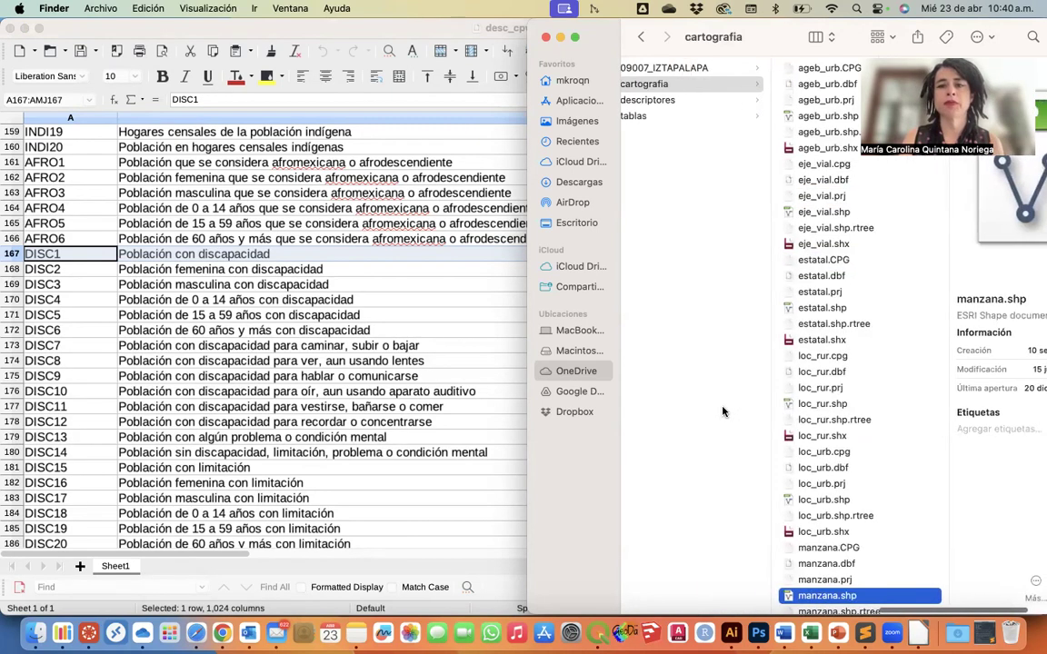
Find the block-level tables in the tablas folder, compare the economic, disability and education ones, and select cpv2020_manzana_discapacidad.dbf
left_click(660, 117)
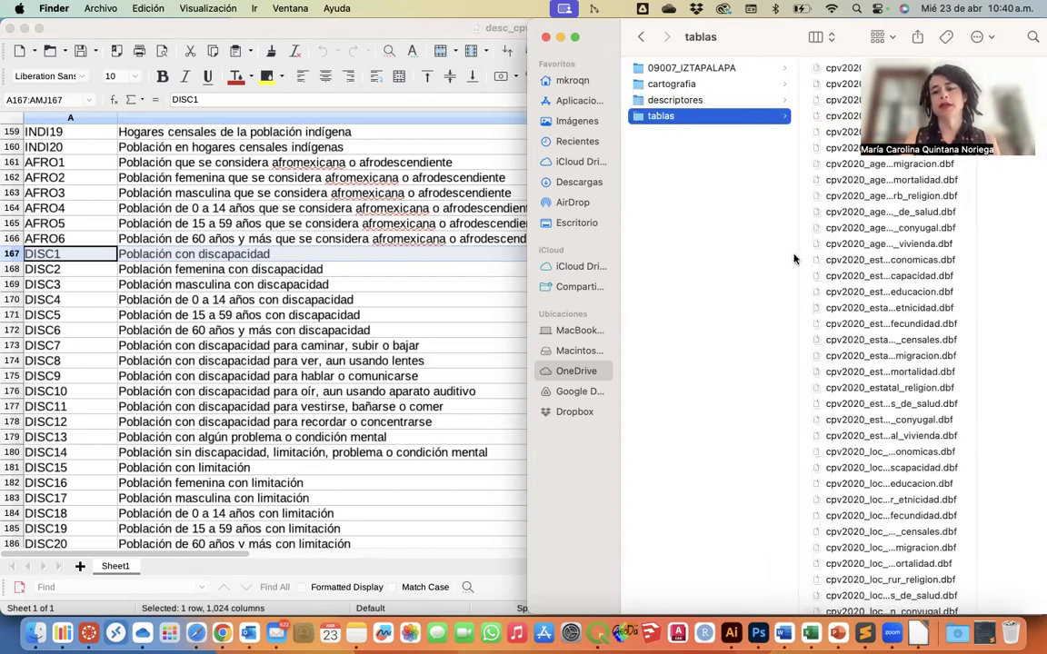
scroll(874, 365, "down", 10)
scroll(874, 368, "down", 2)
left_click(853, 376)
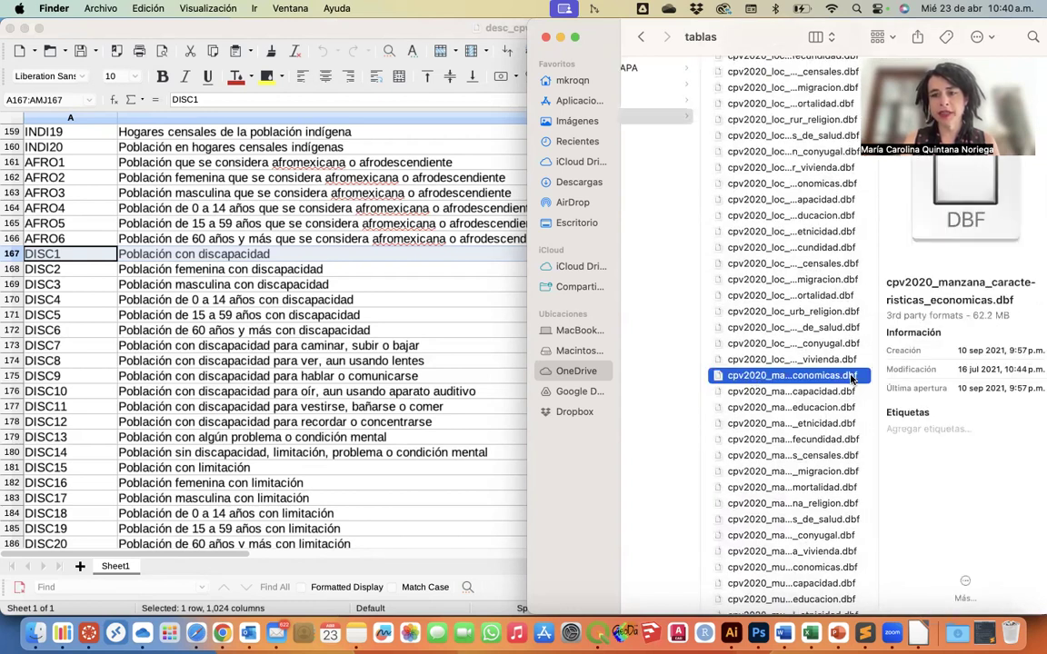
left_click(743, 392)
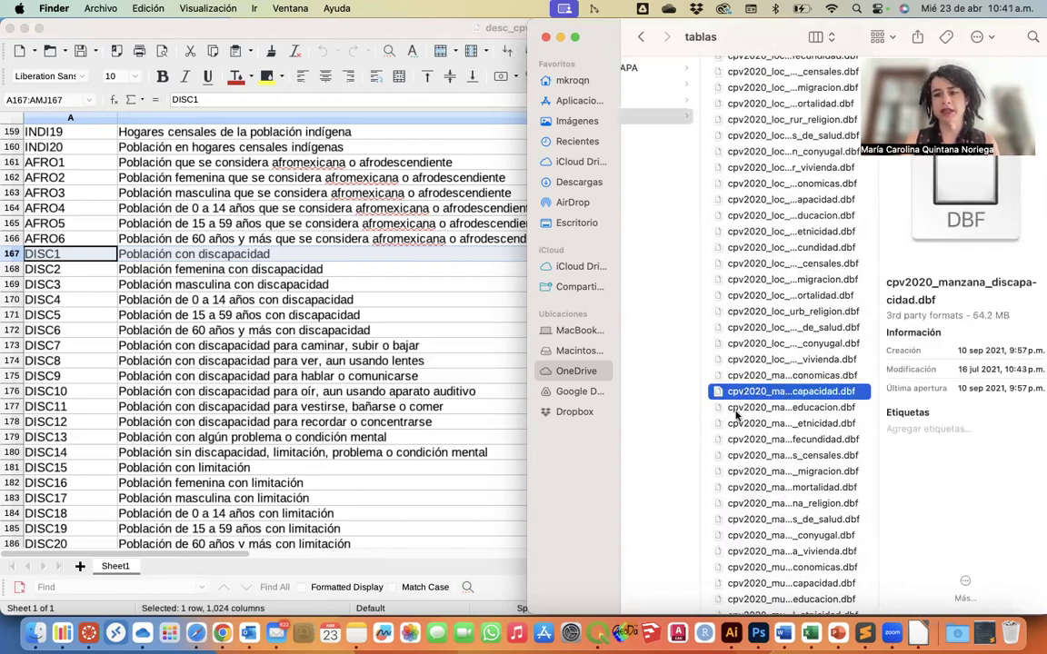
left_click(737, 413)
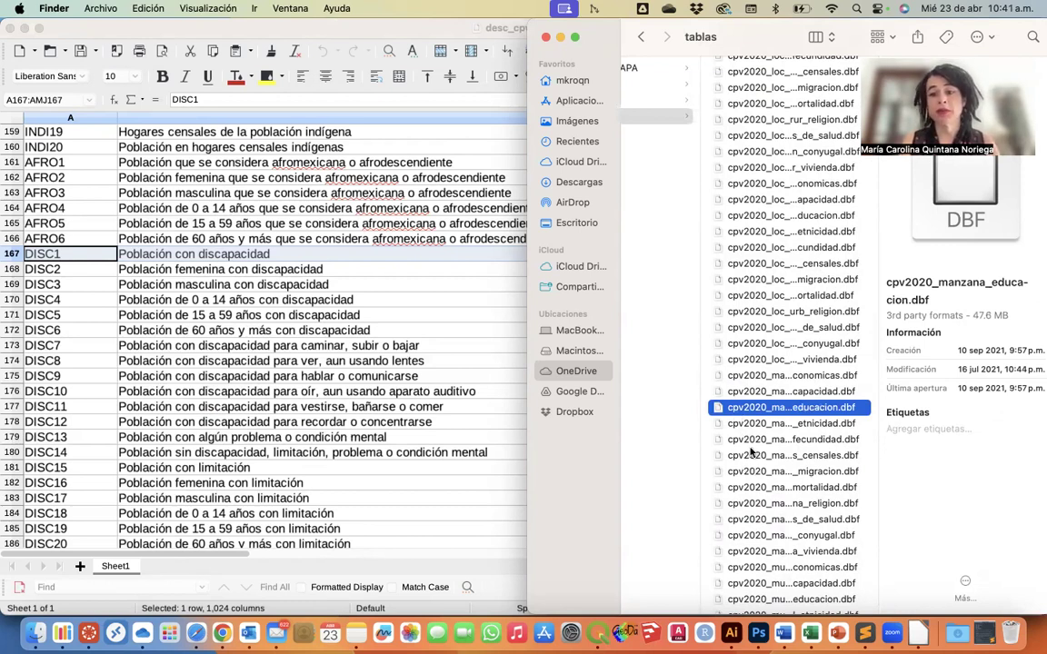
left_click(743, 393)
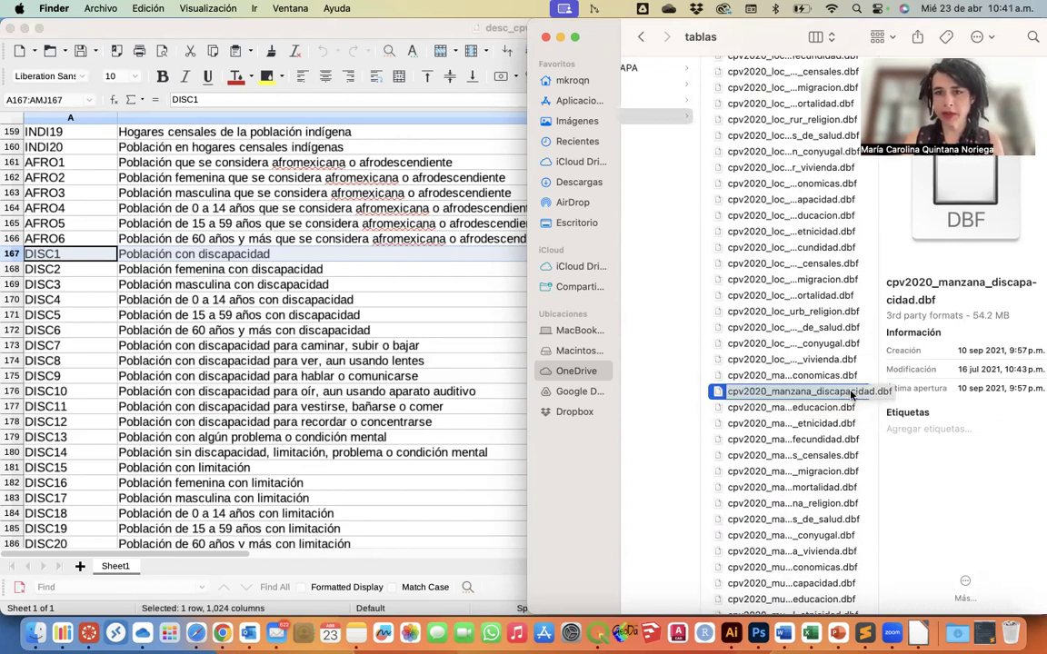
Return to the cartografia folder and select manzana.dbf, manzana.prj, manzana.shp and manzana.shx together
scroll(797, 369, "left", 5)
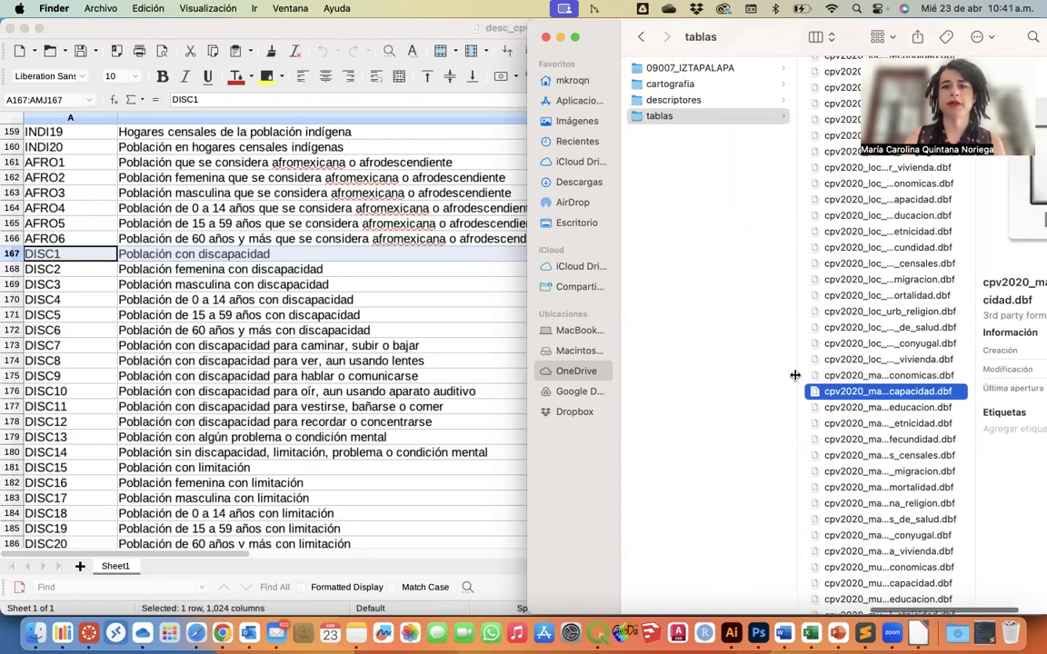
left_click(707, 84)
scroll(897, 371, "down", 3)
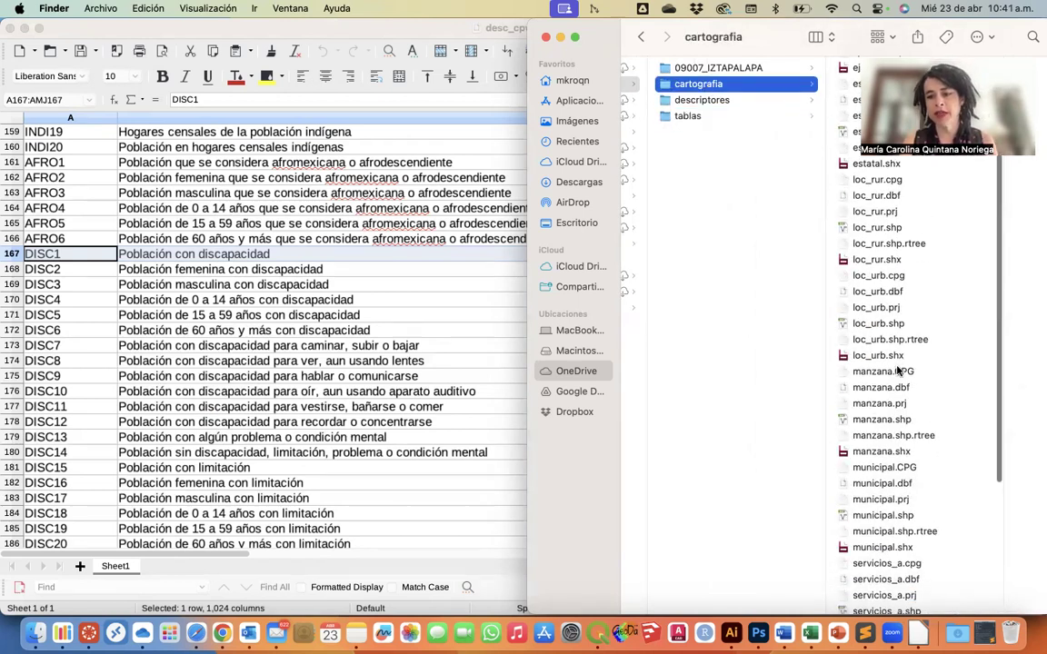
left_click(882, 387)
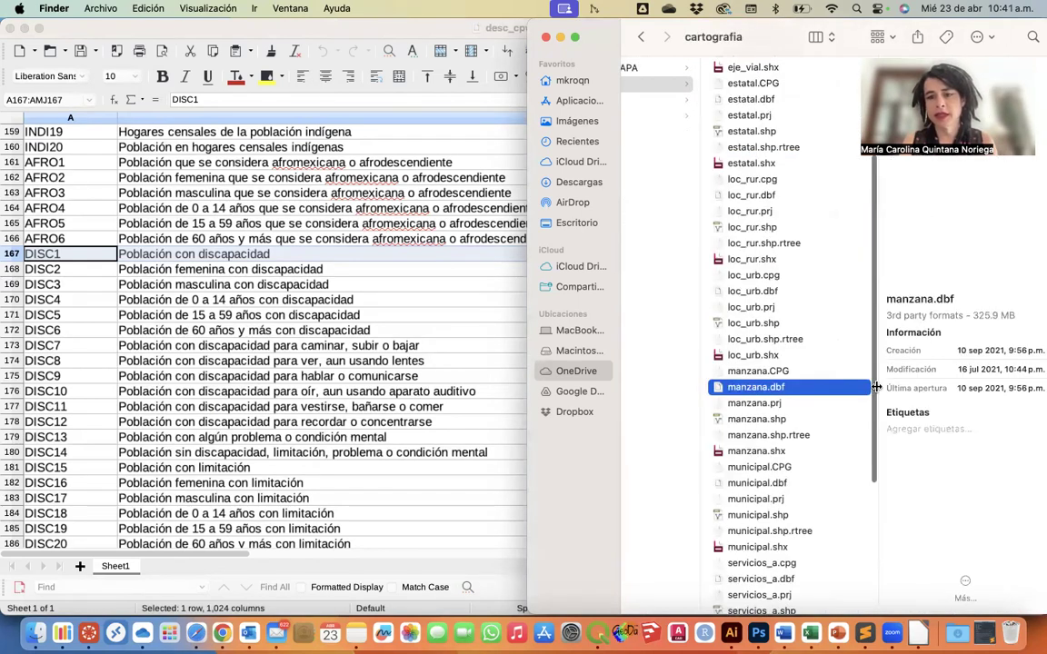
left_click(760, 404, "super")
left_click(756, 419, "super")
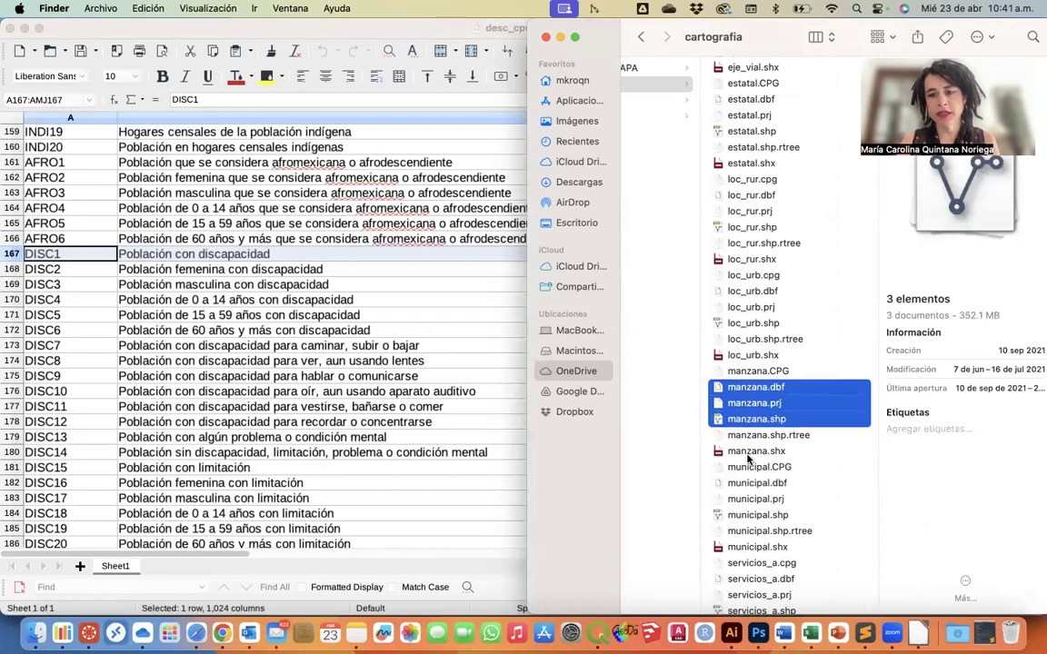
left_click(746, 452, "super")
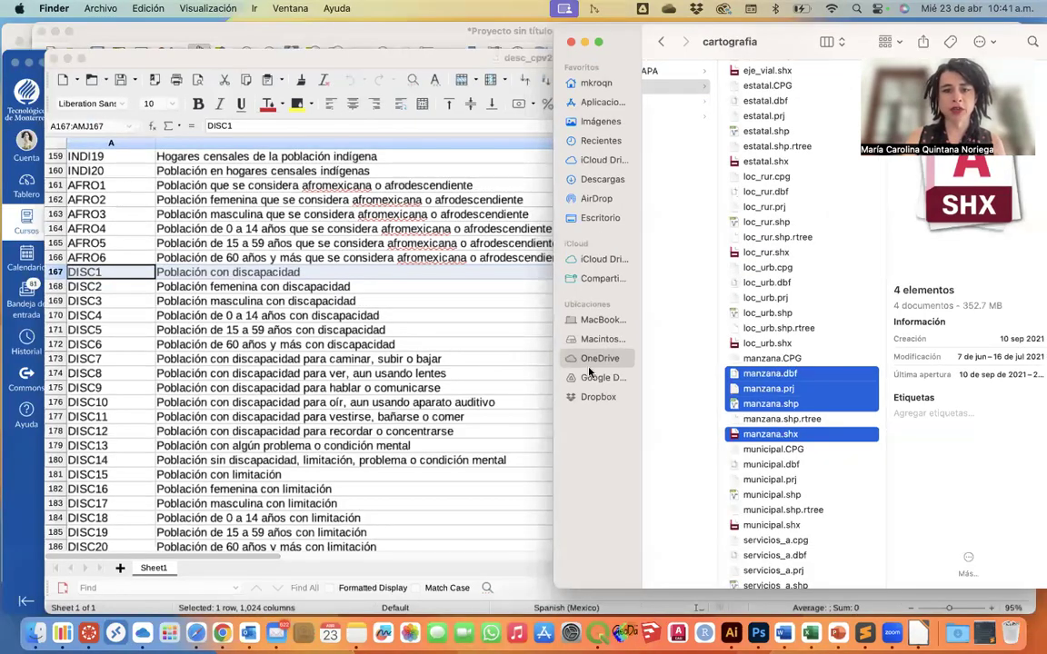
Switch to QGIS, check the CVEGEO column in the Women layer's attribute table, and close the table
key("ctrl+Up")
left_click(619, 72)
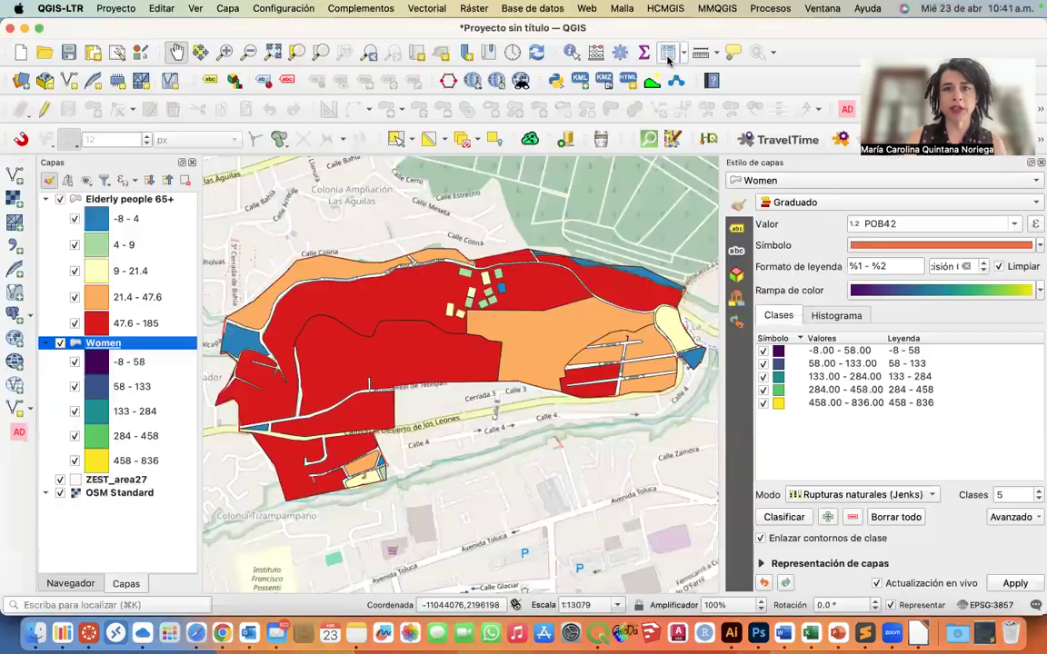
left_click(665, 57)
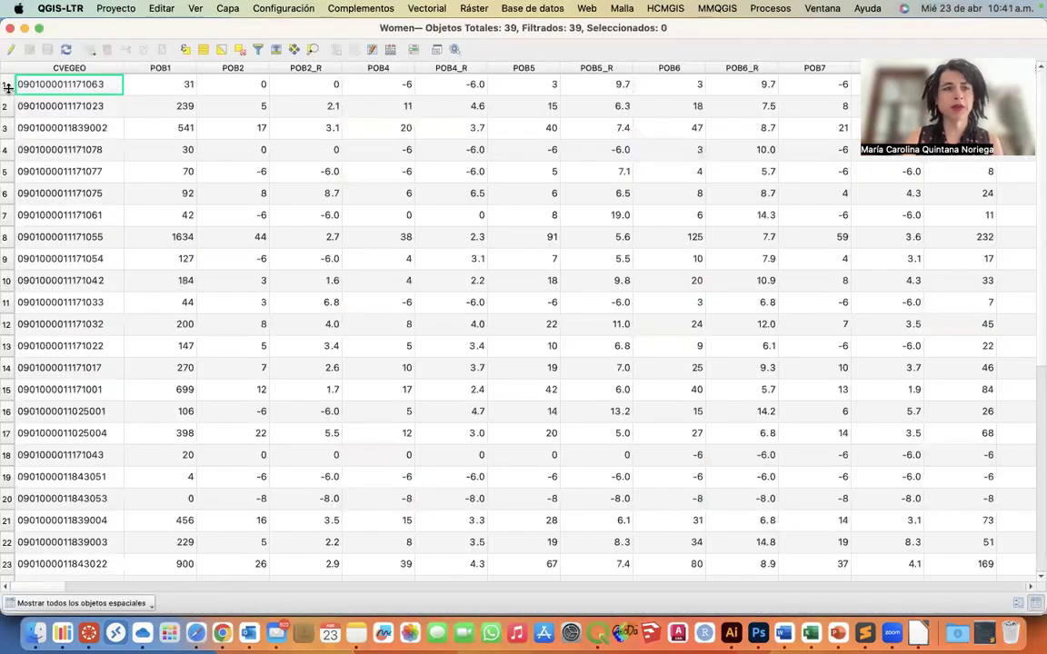
left_click(10, 28)
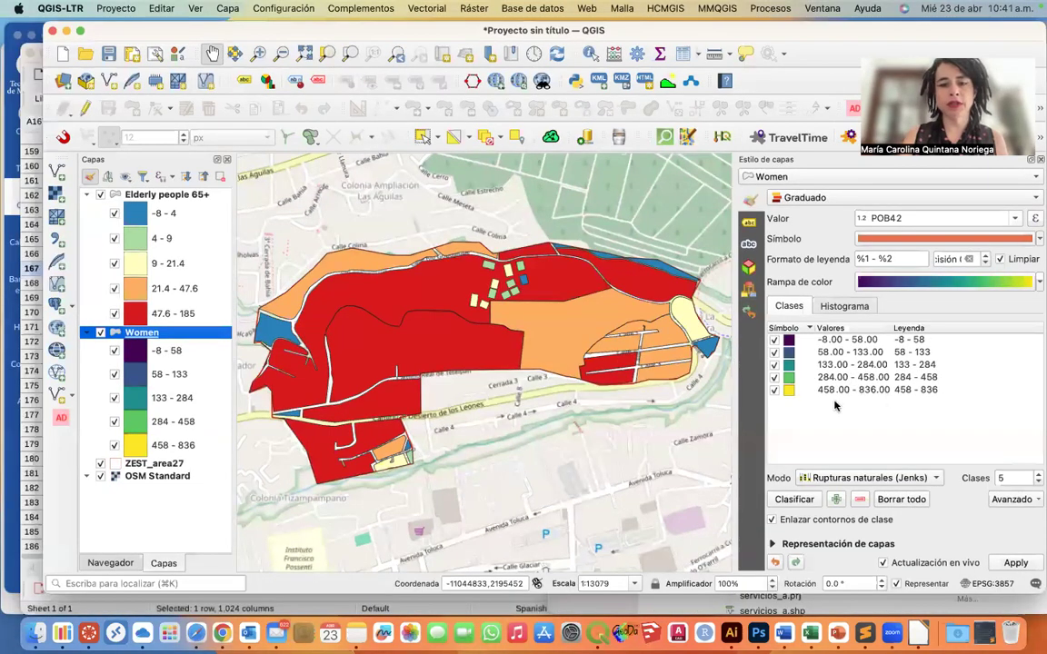
Switch to Finder and load cpv2020_manzana_discapacidad.dbf from the tablas folder into the QGIS project
key("ctrl+Up")
left_click(817, 399)
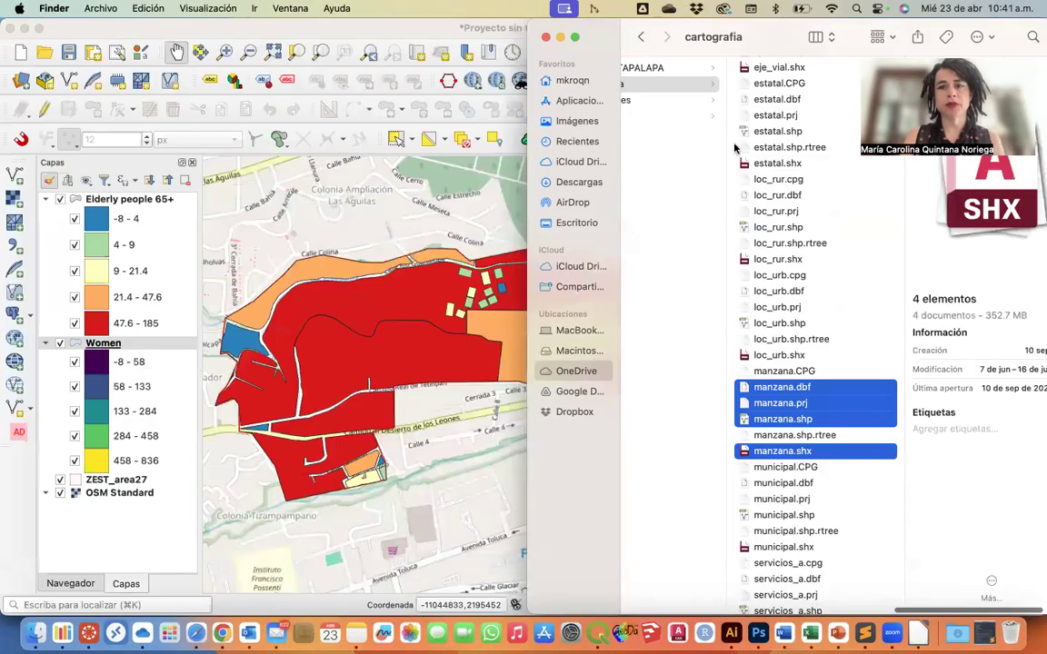
left_click(656, 116)
scroll(931, 272, "down", 10)
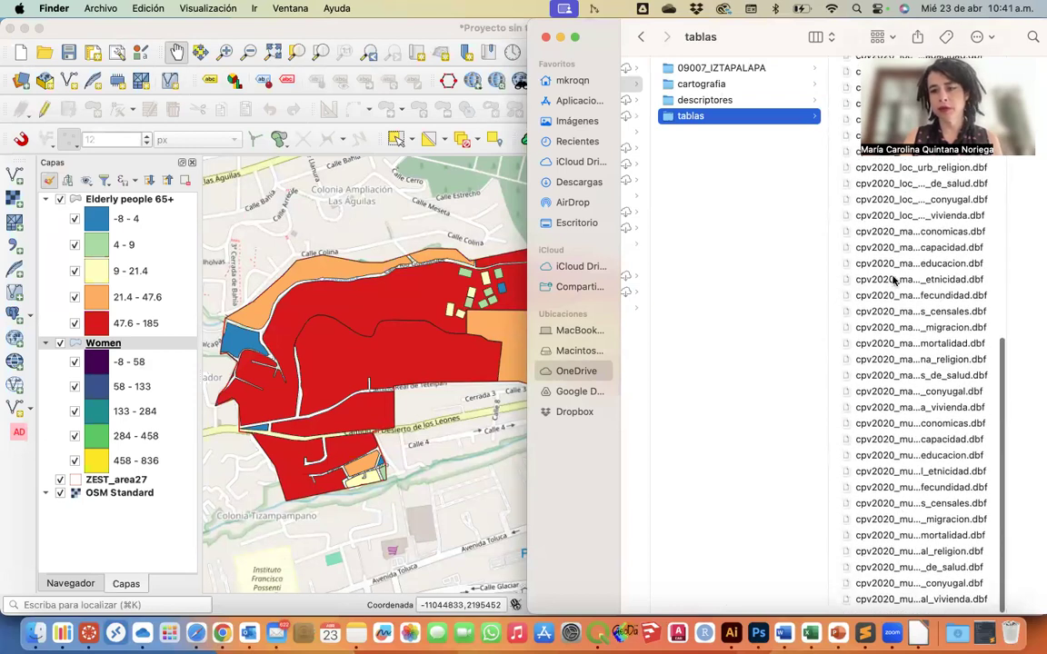
left_click(881, 247)
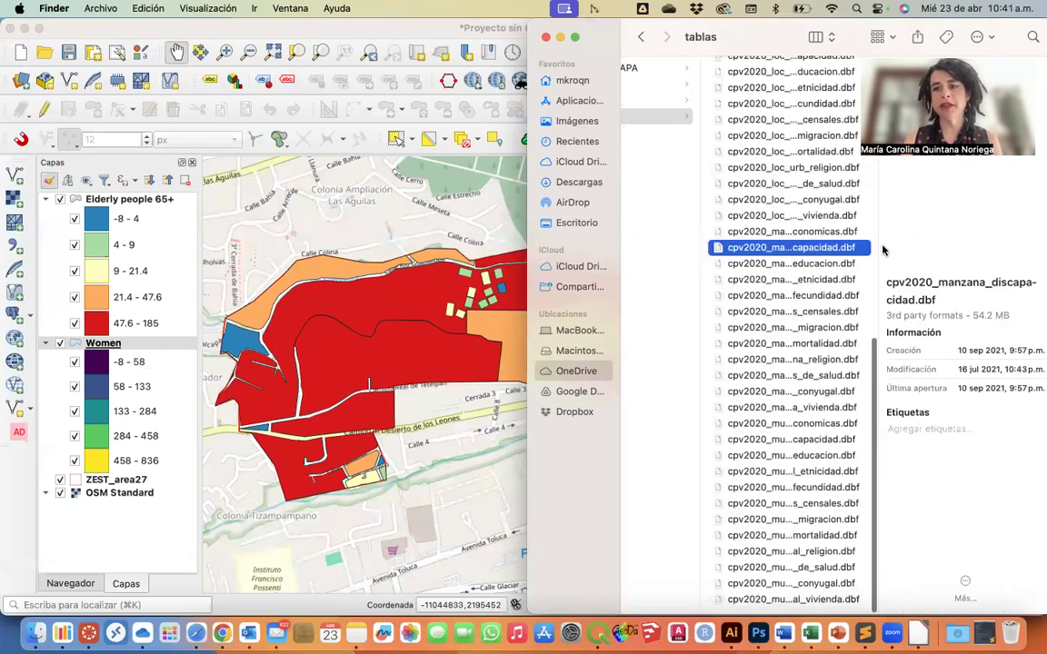
left_click_drag(763, 250, 343, 231)
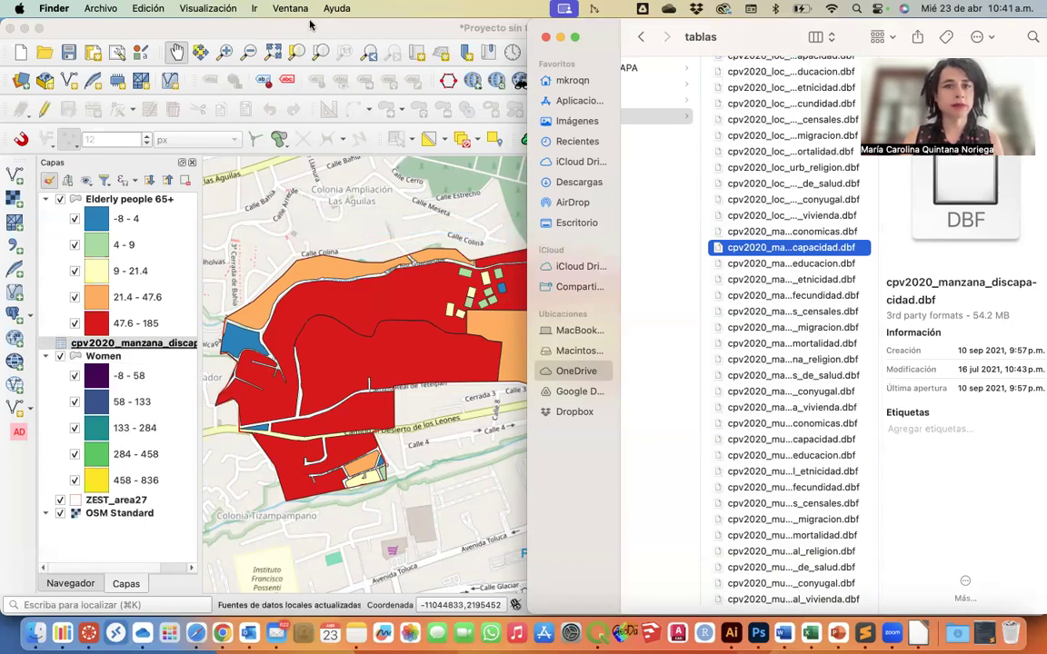
Return to QGIS and move the cpv2020_manzana_discapacidad table below OSM Standard in the layer order
left_click(282, 27)
left_click_drag(90, 345, 109, 518)
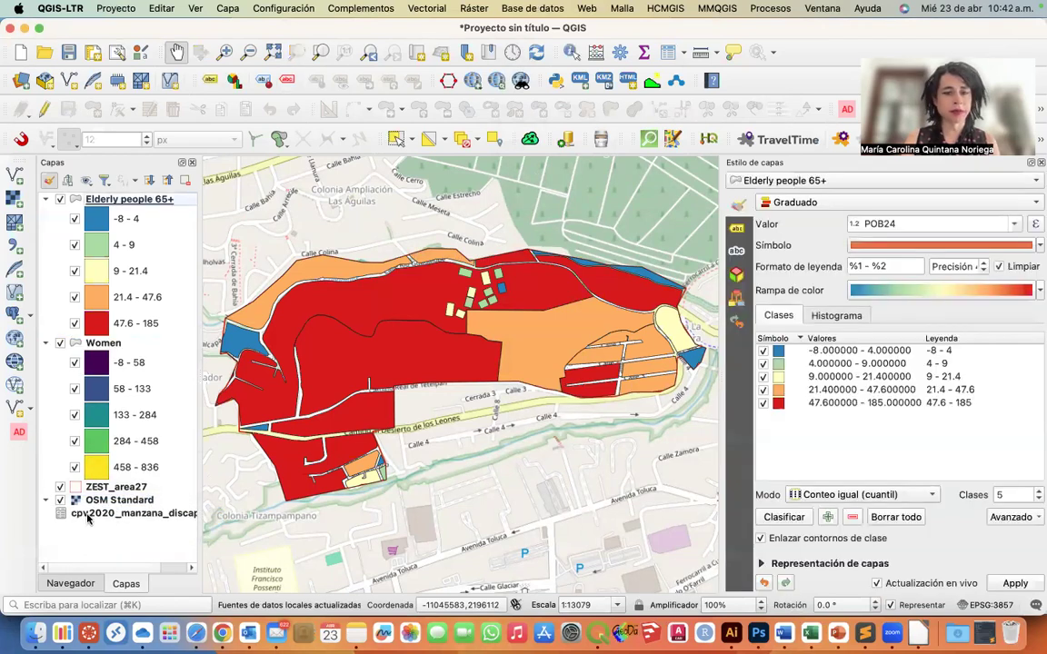
Hide the layer styling pane and open the attribute table of cpv2020_manzana_discapacidad
left_click(87, 514)
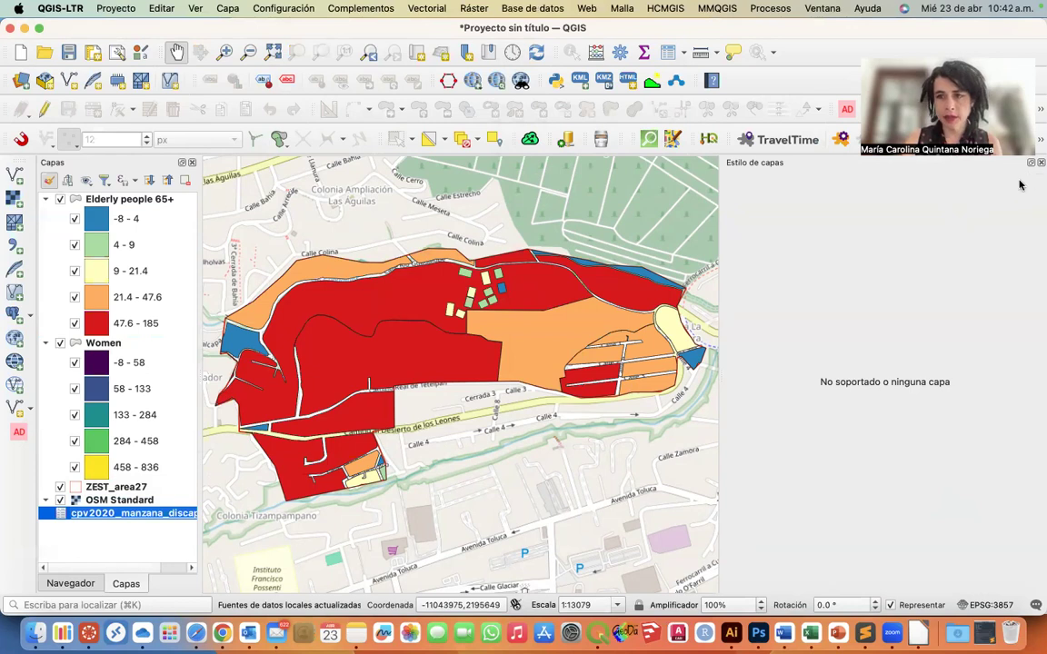
left_click(1040, 163)
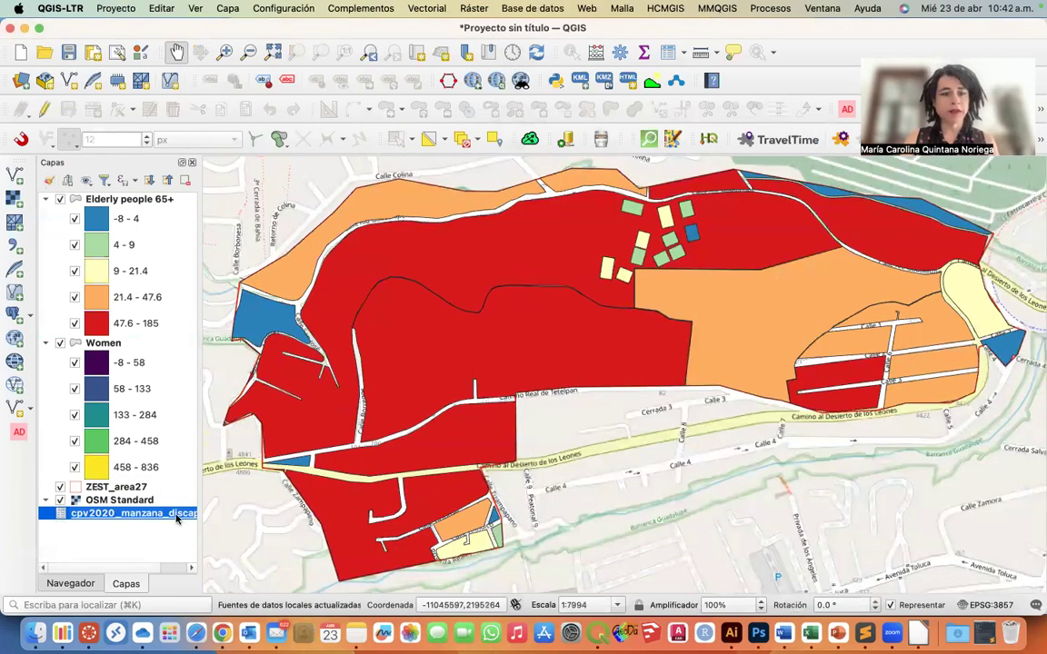
left_click(668, 54)
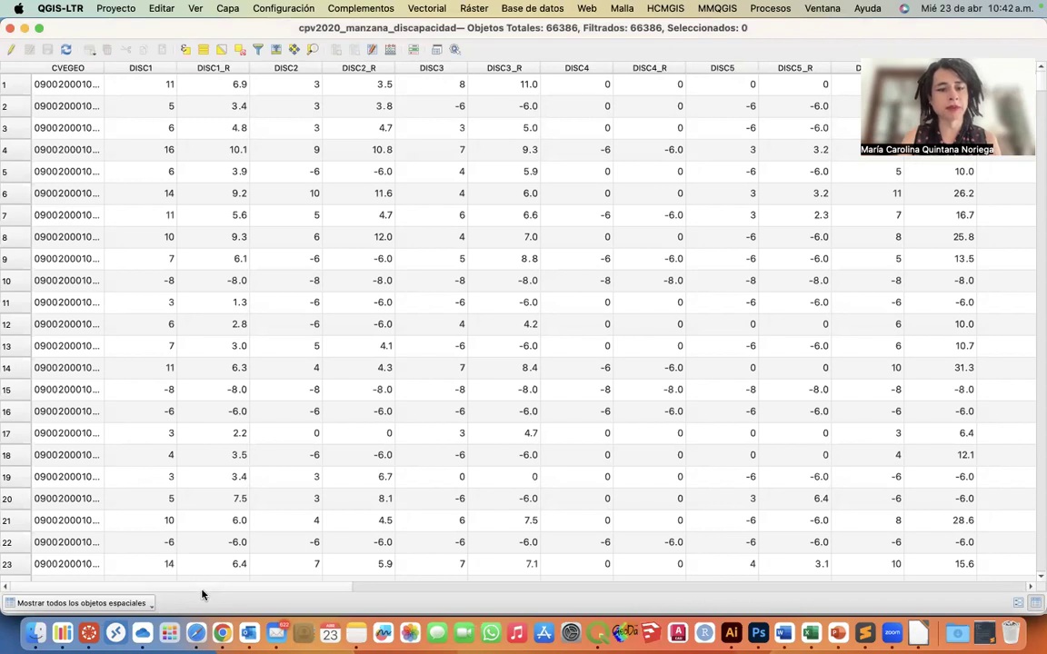
Look through the remaining DISC columns of the disability table, and switch to Canvas to highlight "People with disabilities." in the assignment list
scroll(201, 594, "right", 15)
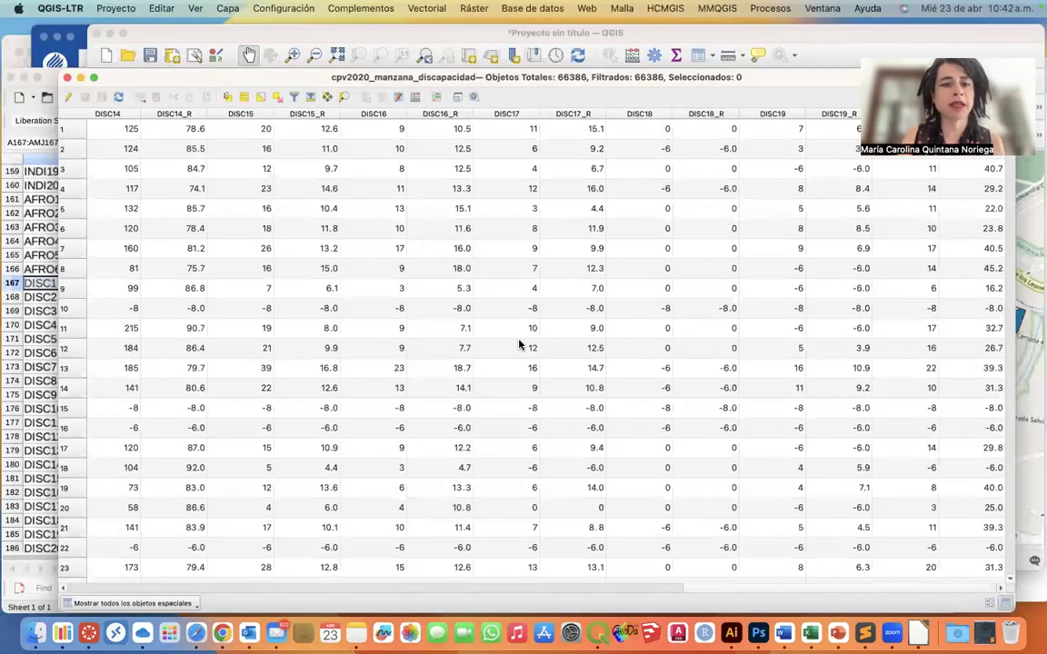
key("ctrl+Up")
left_click(226, 286)
left_click_drag(226, 290, 328, 289)
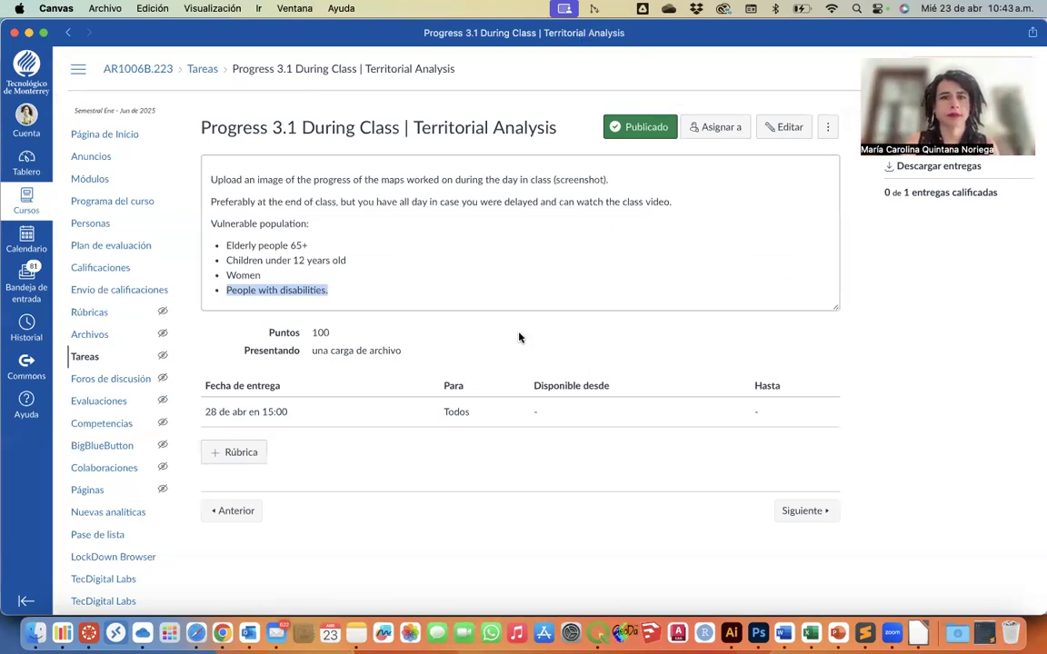
Switch back to the main QGIS project window and duplicate the Elderly people 65+ layer
key("ctrl+Up")
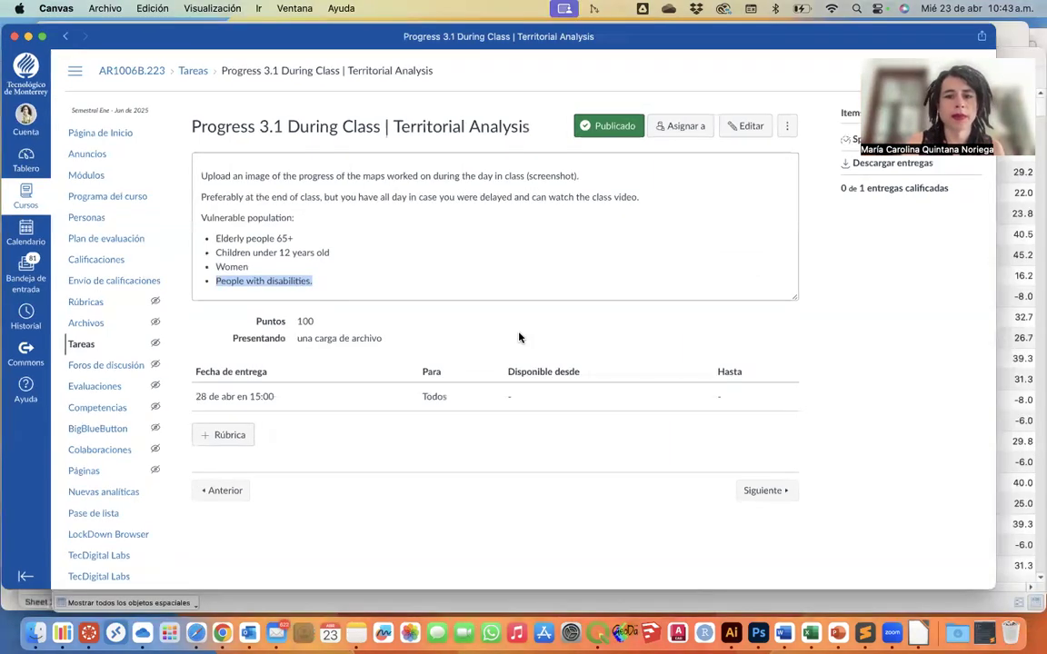
left_click(559, 243)
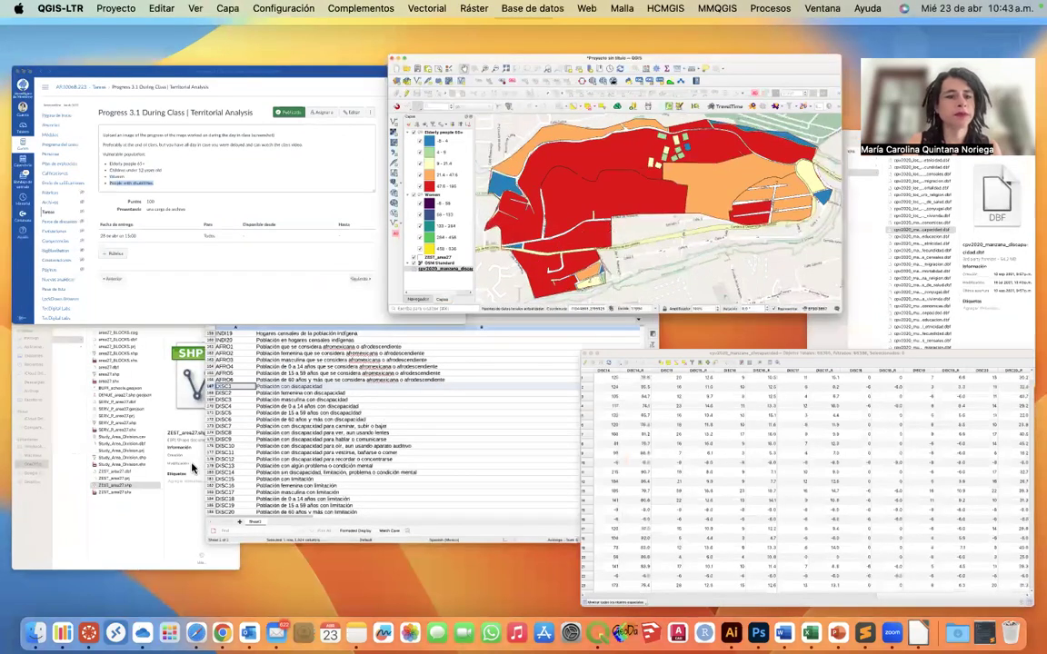
key("ctrl+f")
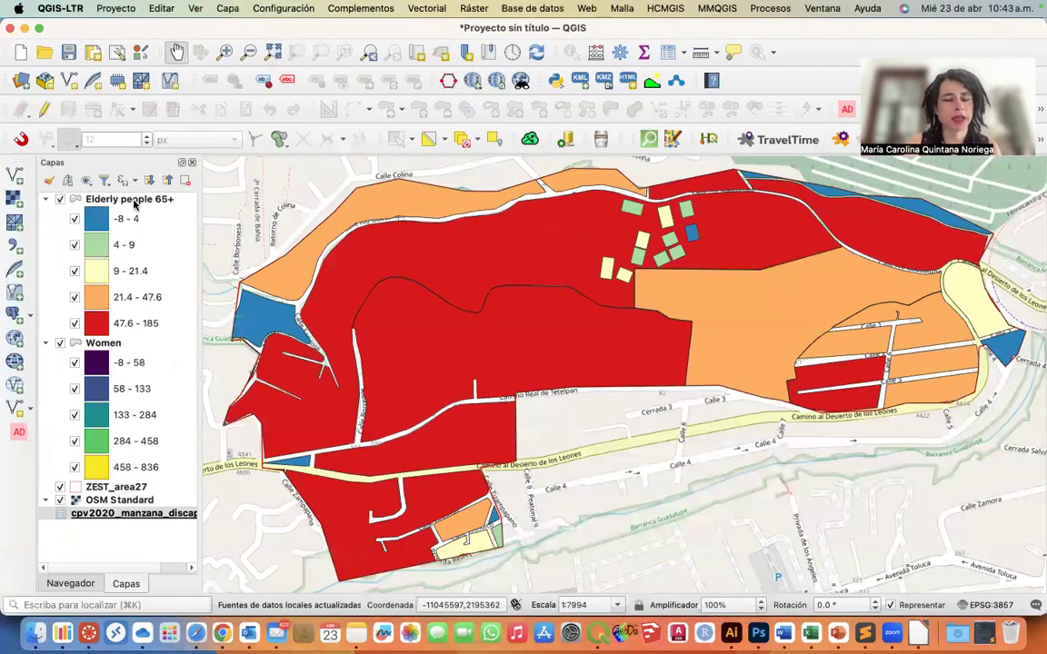
left_click(123, 200)
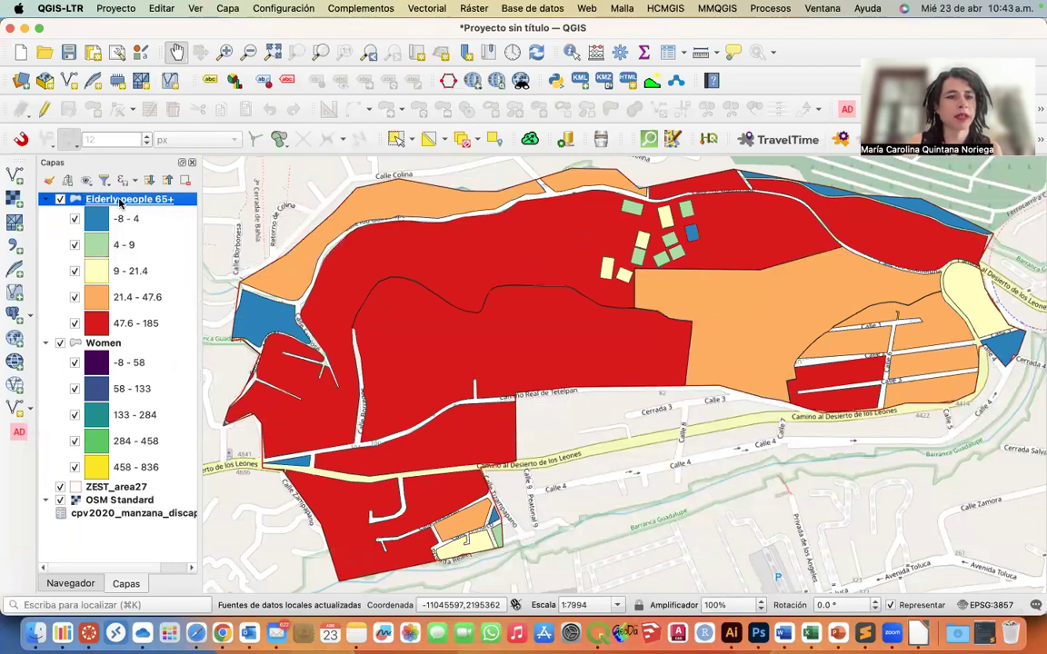
right_click(121, 202)
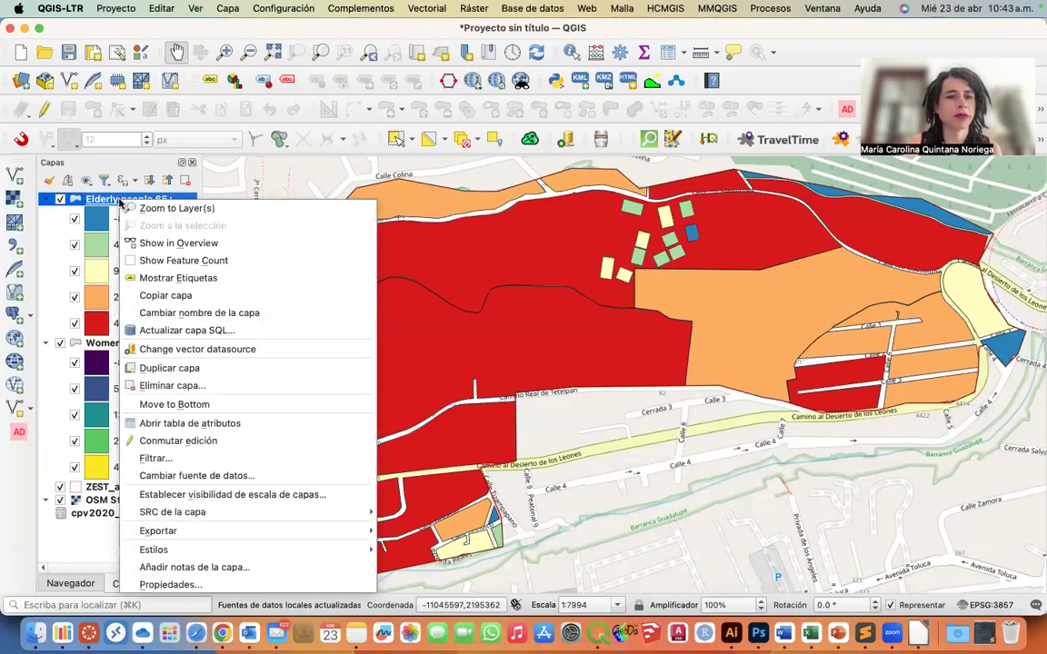
left_click(162, 369)
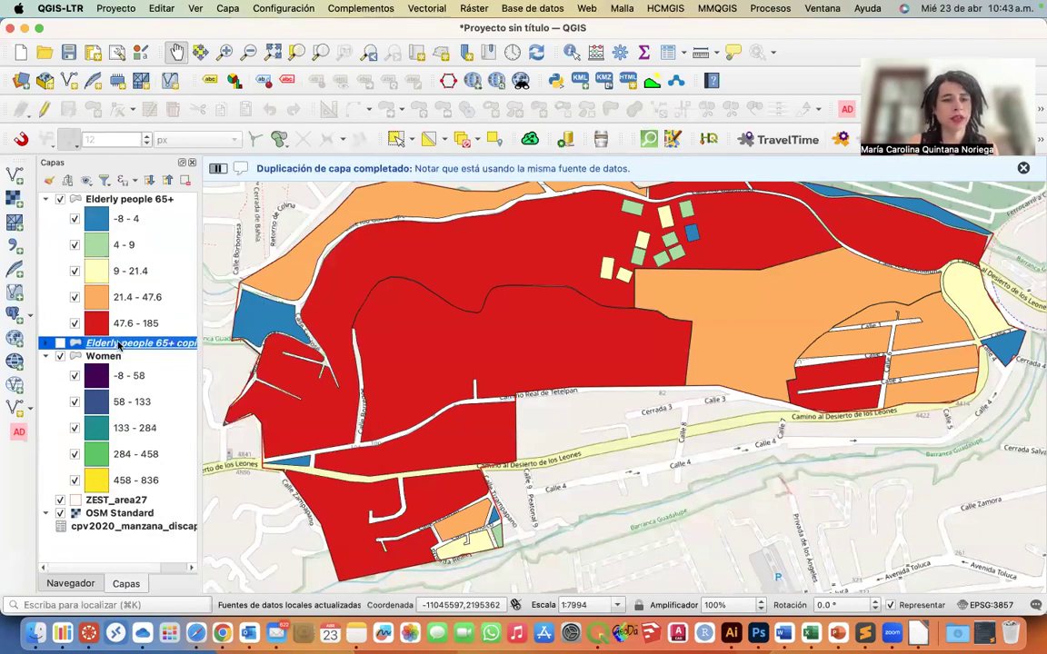
Hide the Women and original Elderly people 65+ layers, and show the duplicated Elderly people 65+ layer
left_click(60, 355)
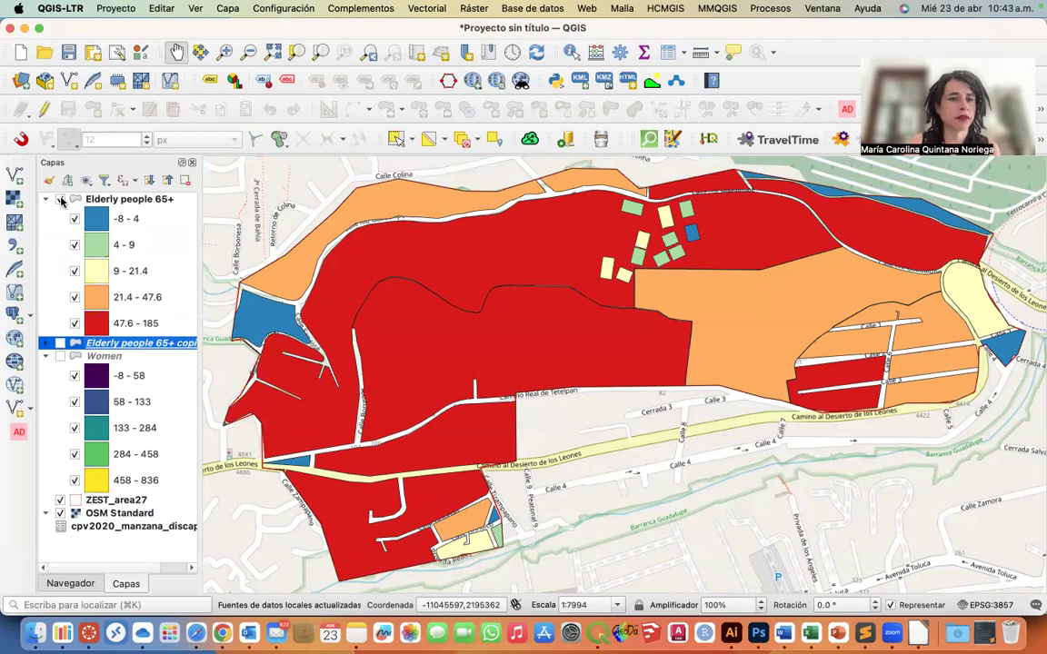
left_click(60, 199)
left_click(60, 342)
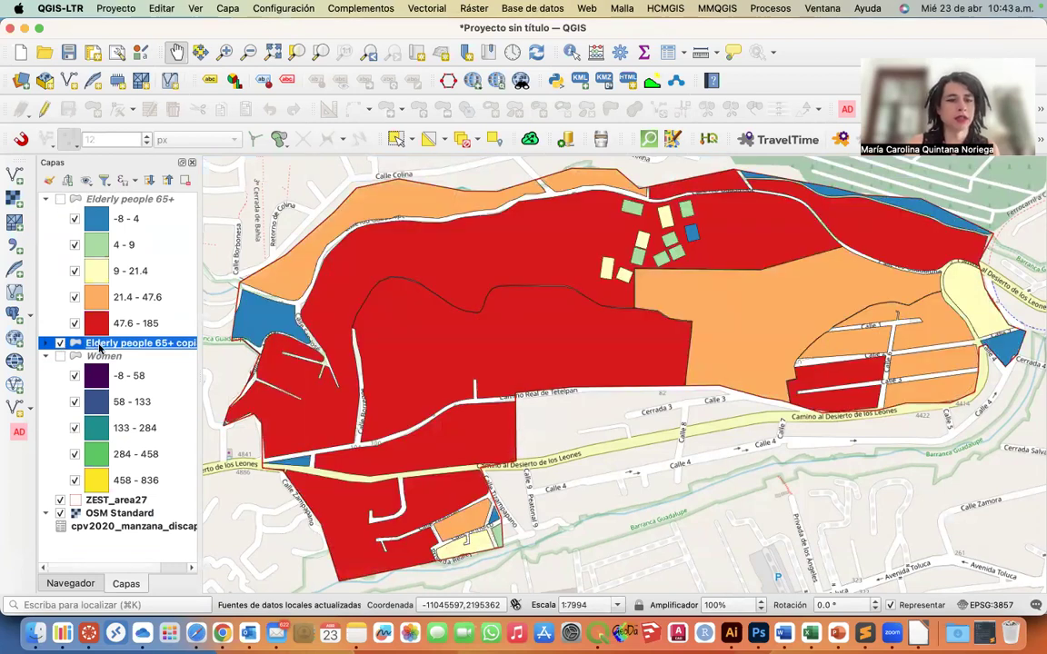
Switch to the Canvas assignment page to get the vulnerable group's name for the duplicated Elderly people 65+ layer
right_click(100, 347)
left_click(173, 137)
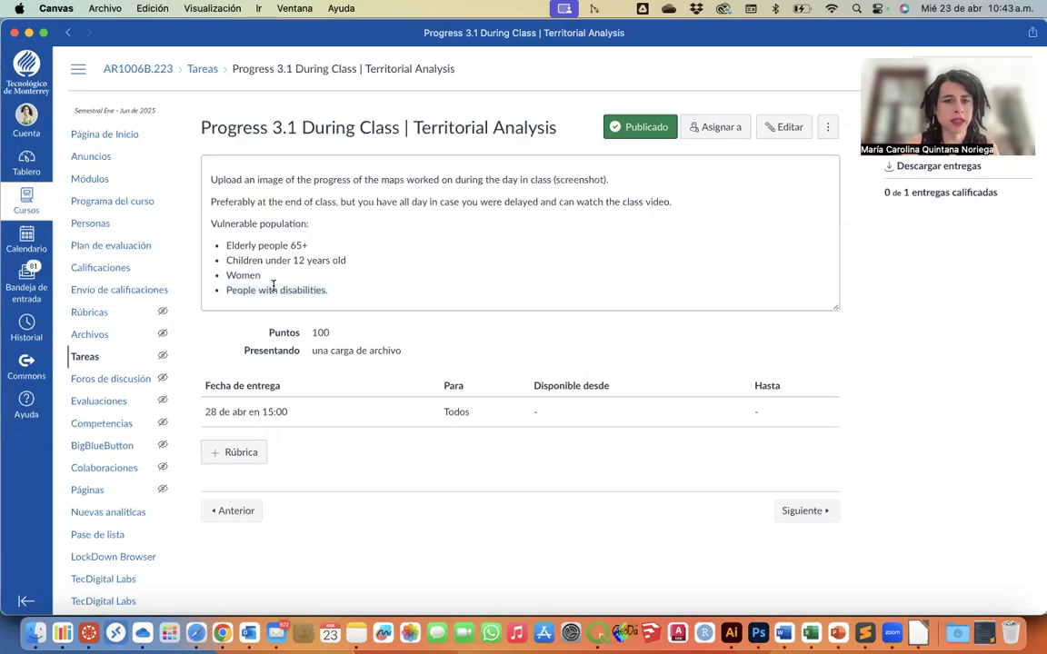
Copy "People with disabilities" from the assignment's vulnerable population list, switch to QGIS, and rename the copied Elderly people 65+ layer with it
left_click_drag(227, 289, 327, 289)
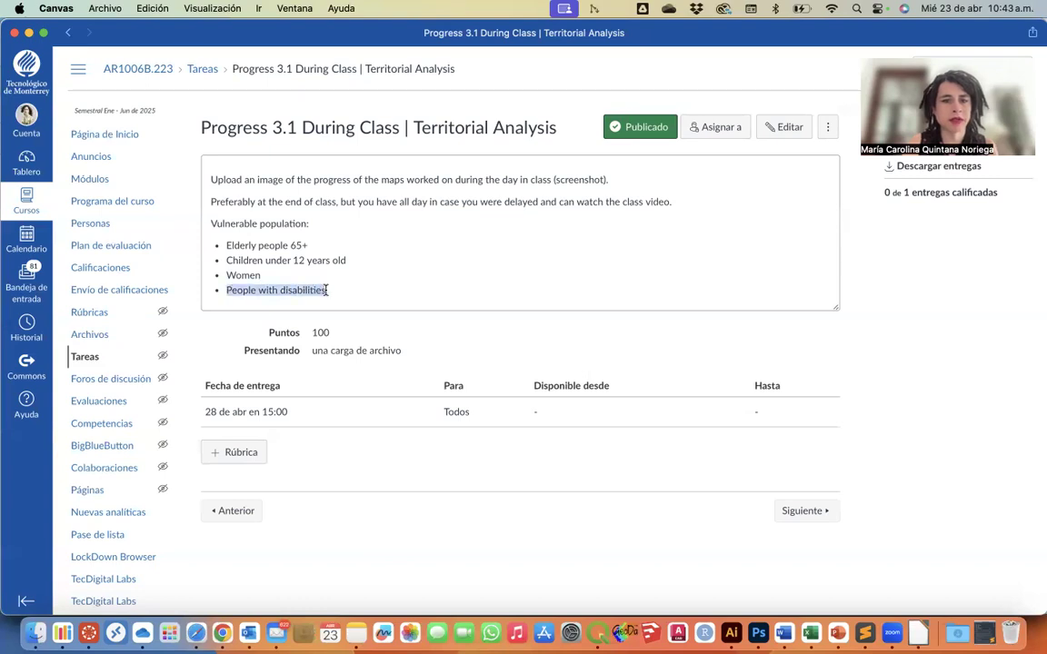
key("super+c")
key("ctrl+Up")
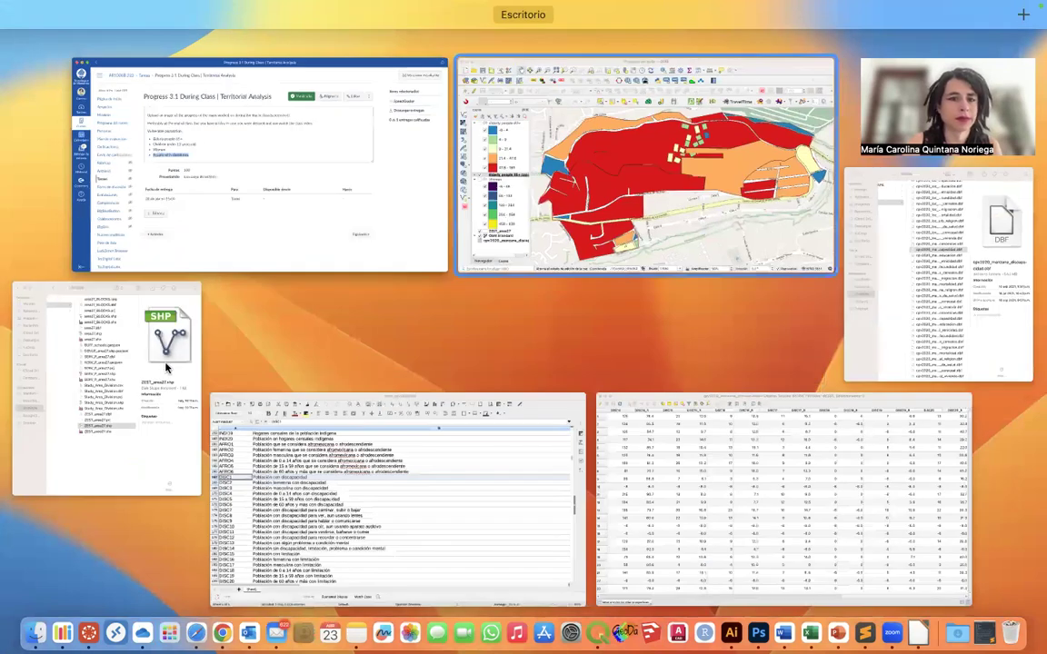
key("ctrl+Up")
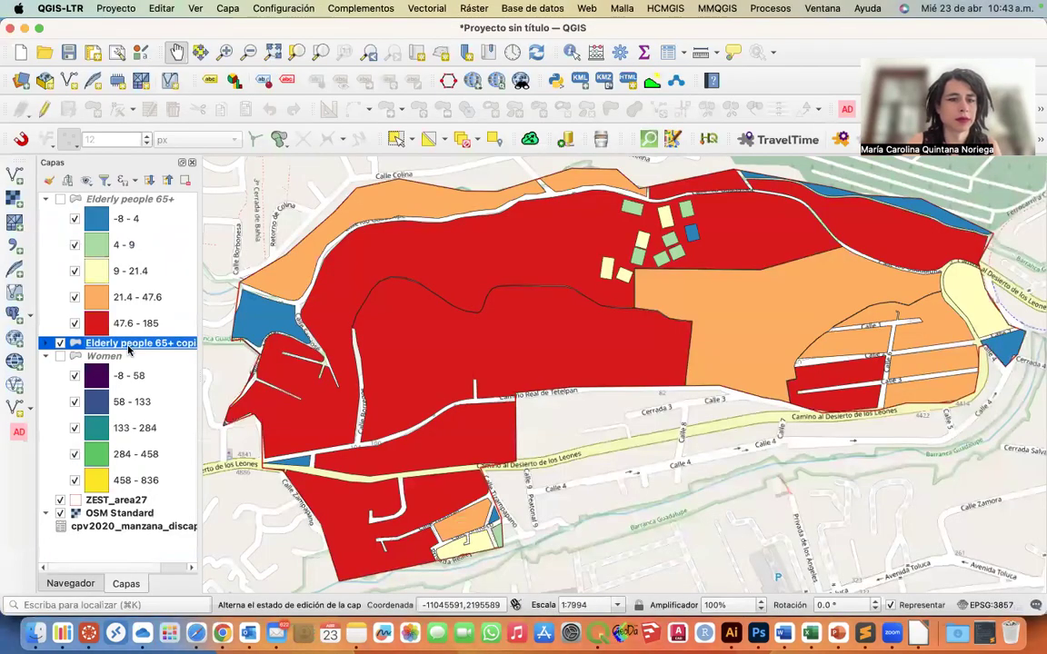
right_click(128, 350)
left_click(181, 135)
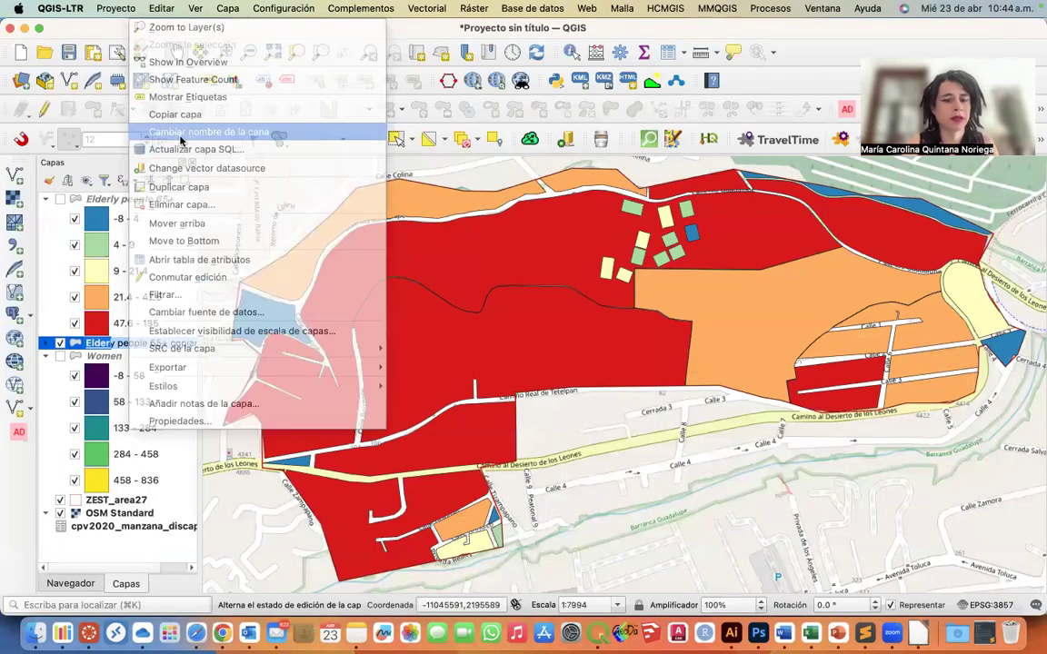
type("People with disabilities")
key("Return")
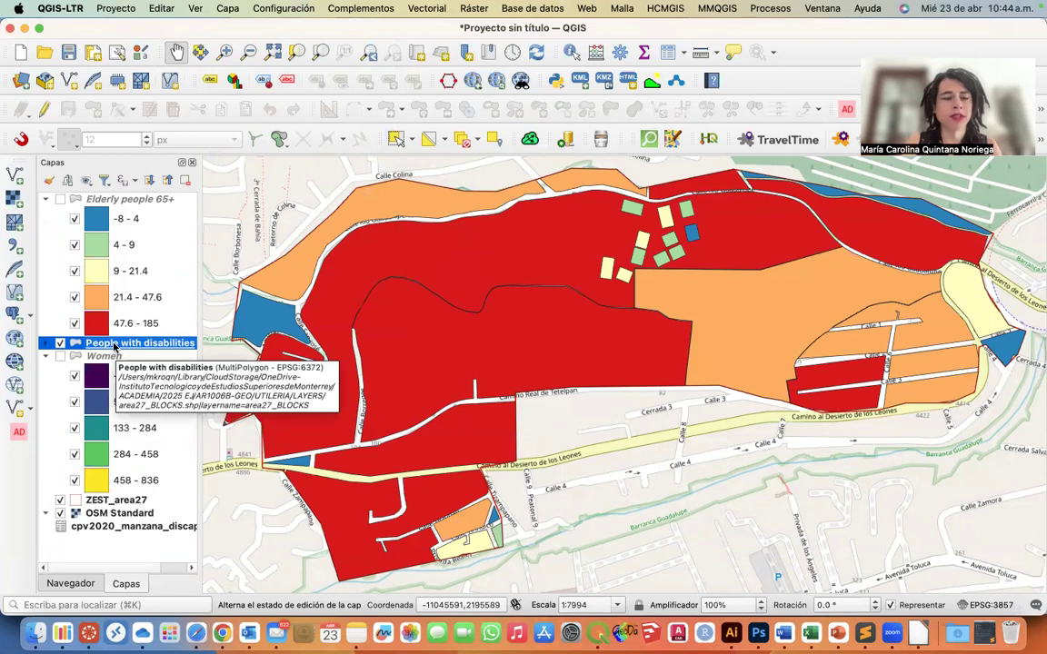
left_click(90, 531)
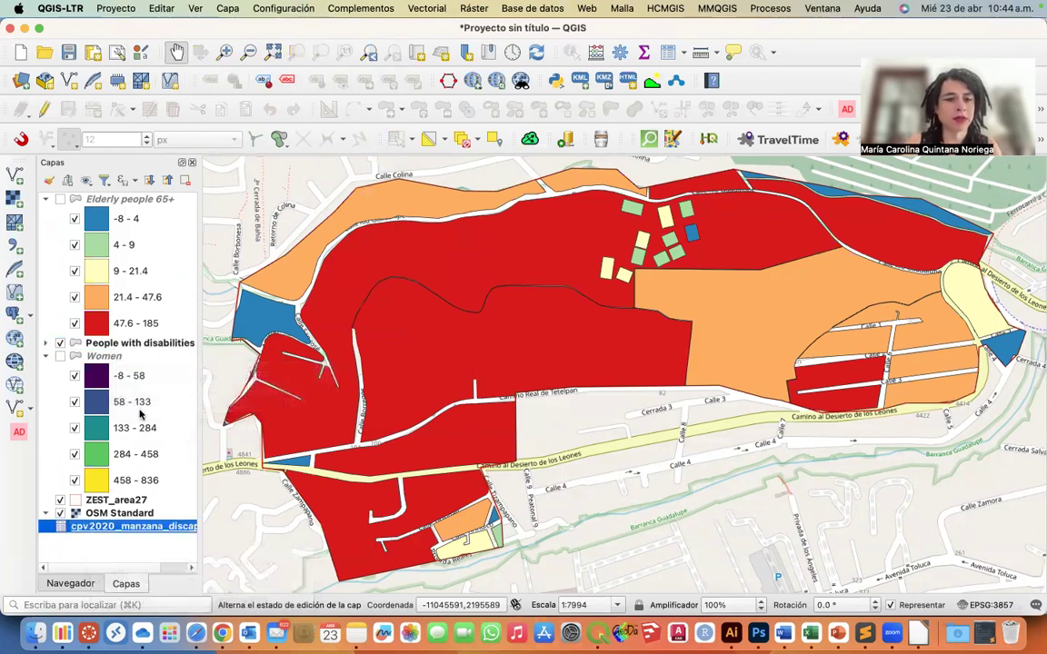
left_click(124, 345)
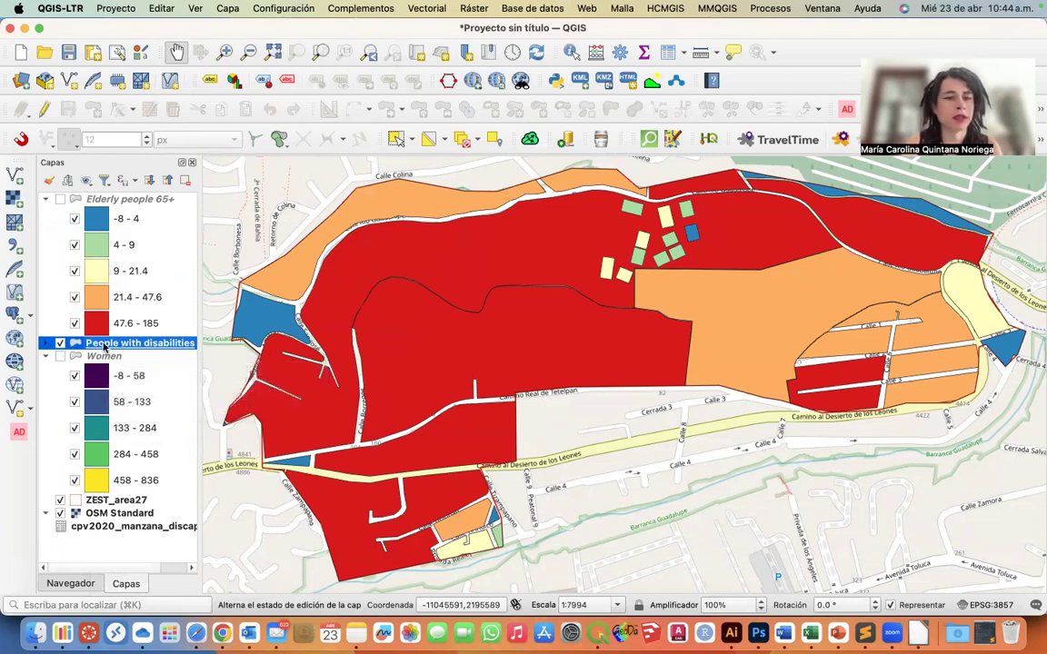
double_click(105, 345)
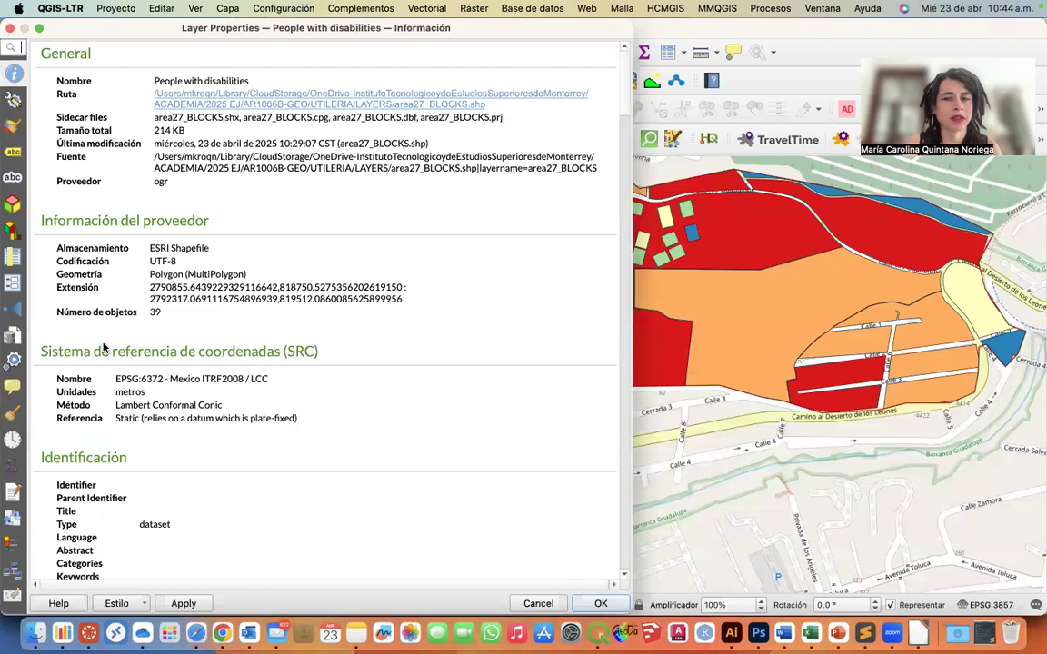
left_click(10, 28)
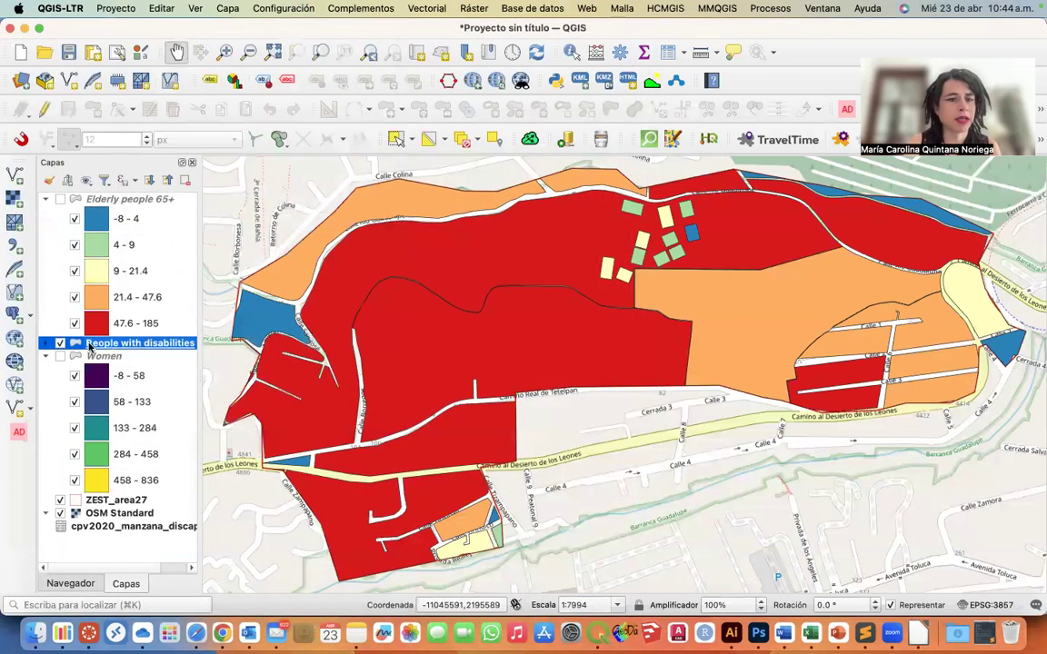
Add a vector join from cpv2020_manzana_discapacidad to the People with disabilities layer, using CVEGEO as both the join field and target field
right_click(88, 345)
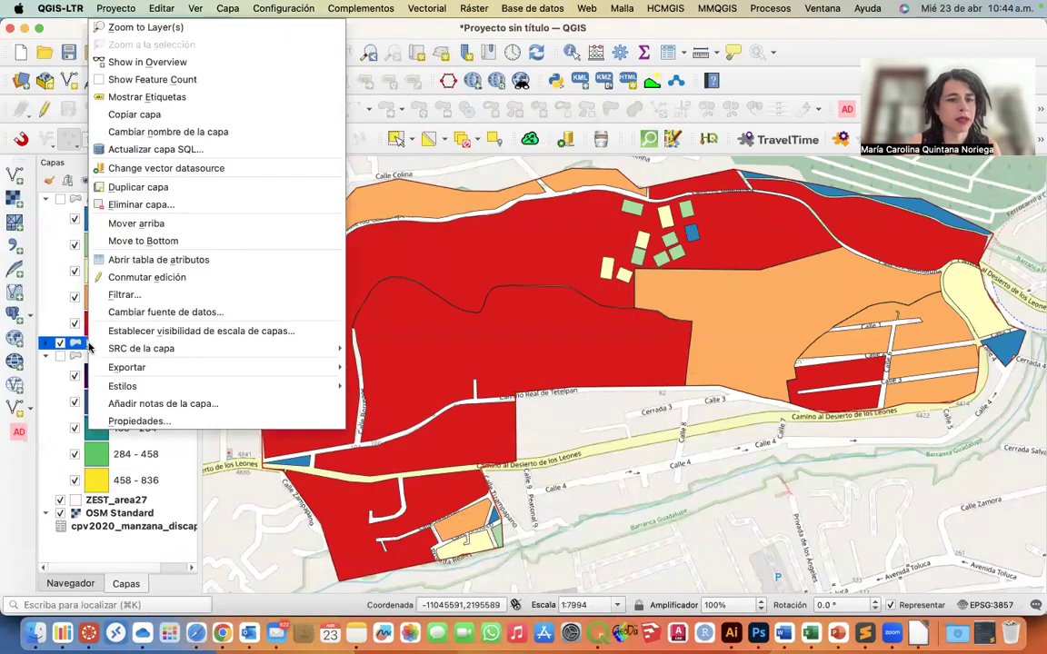
left_click(142, 423)
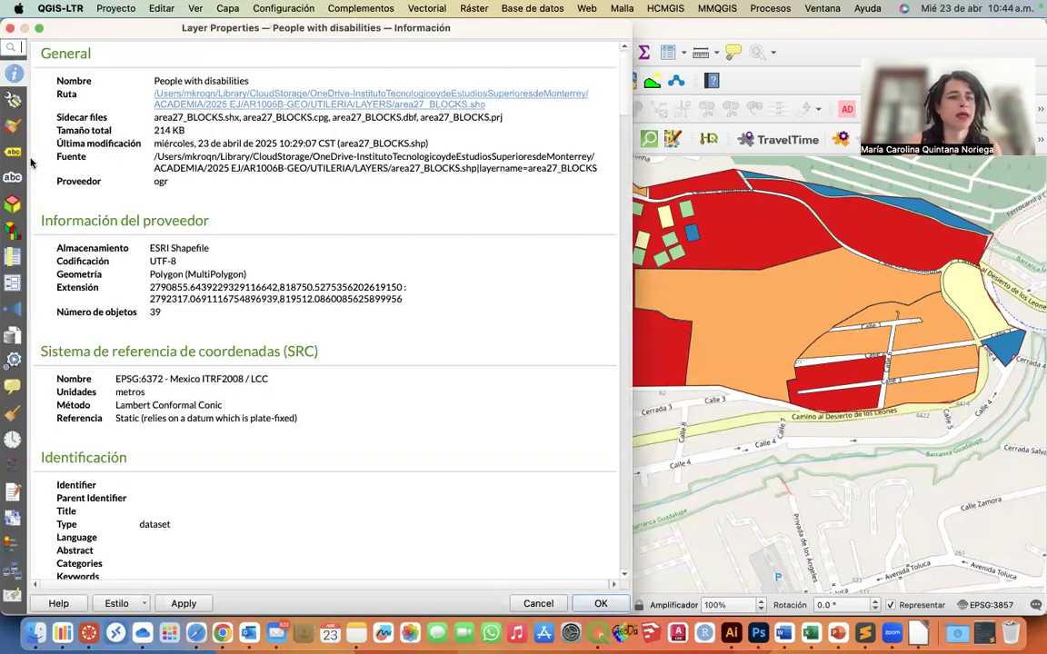
left_click_drag(28, 163, 128, 165)
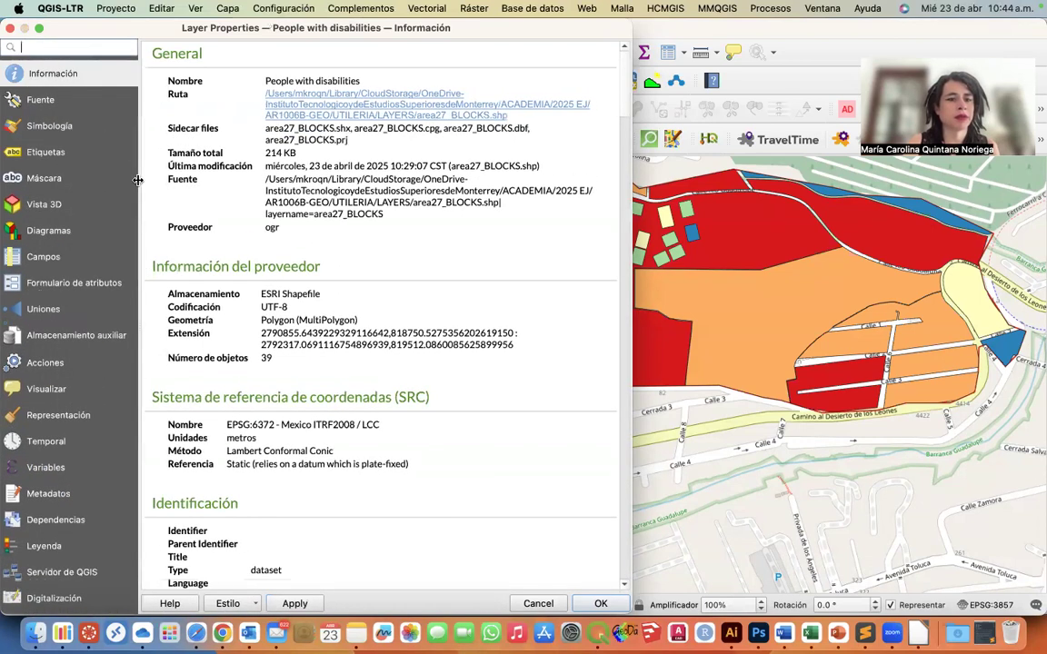
left_click(41, 310)
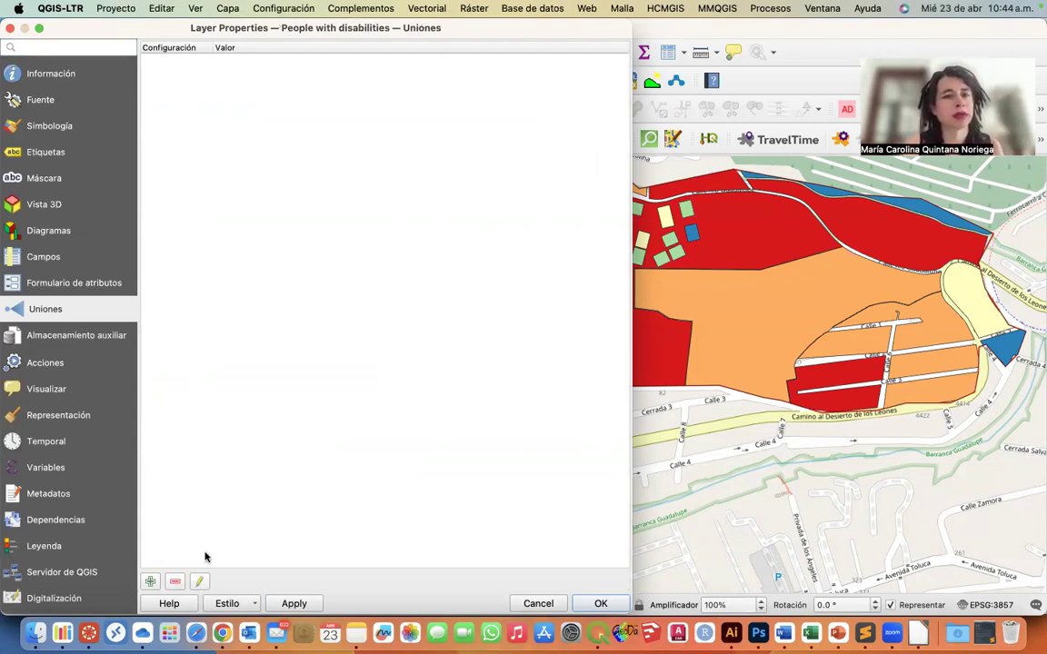
left_click(150, 582)
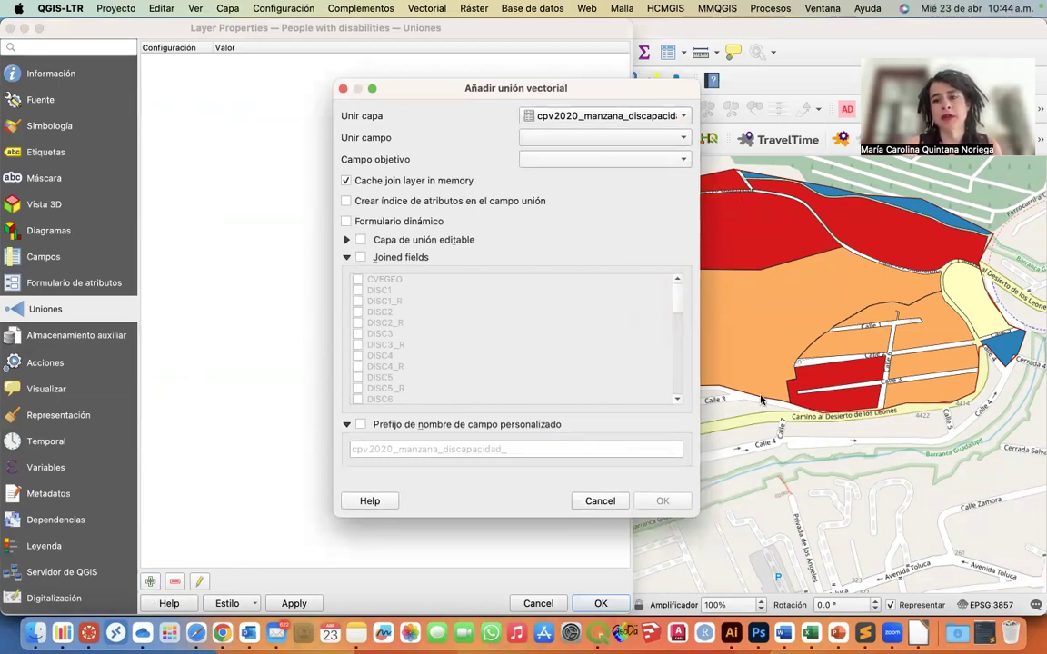
left_click(629, 138)
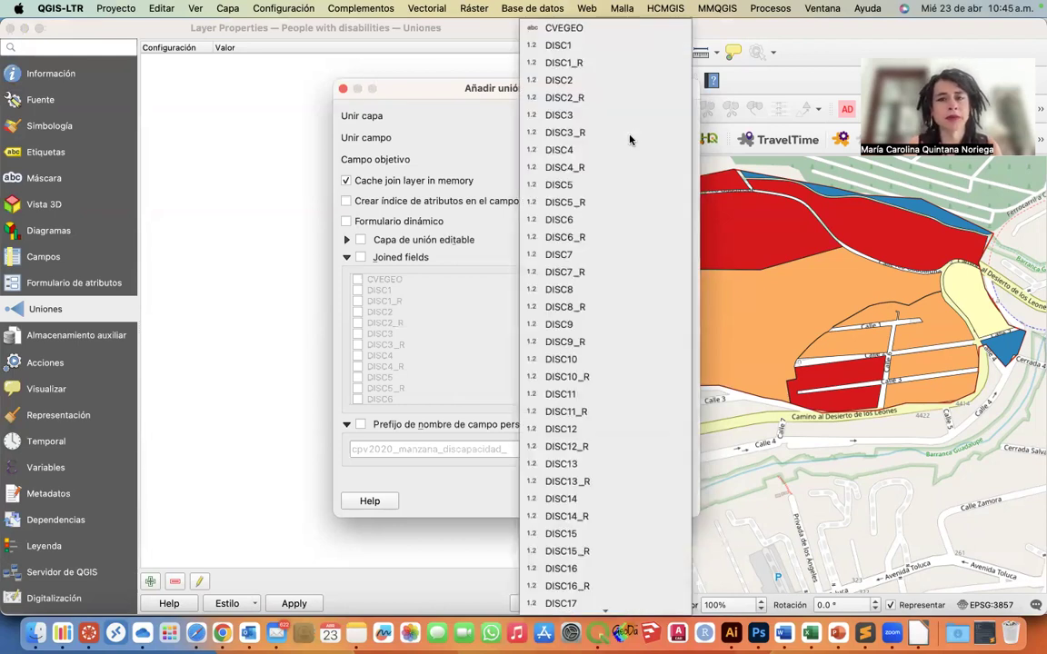
left_click(586, 34)
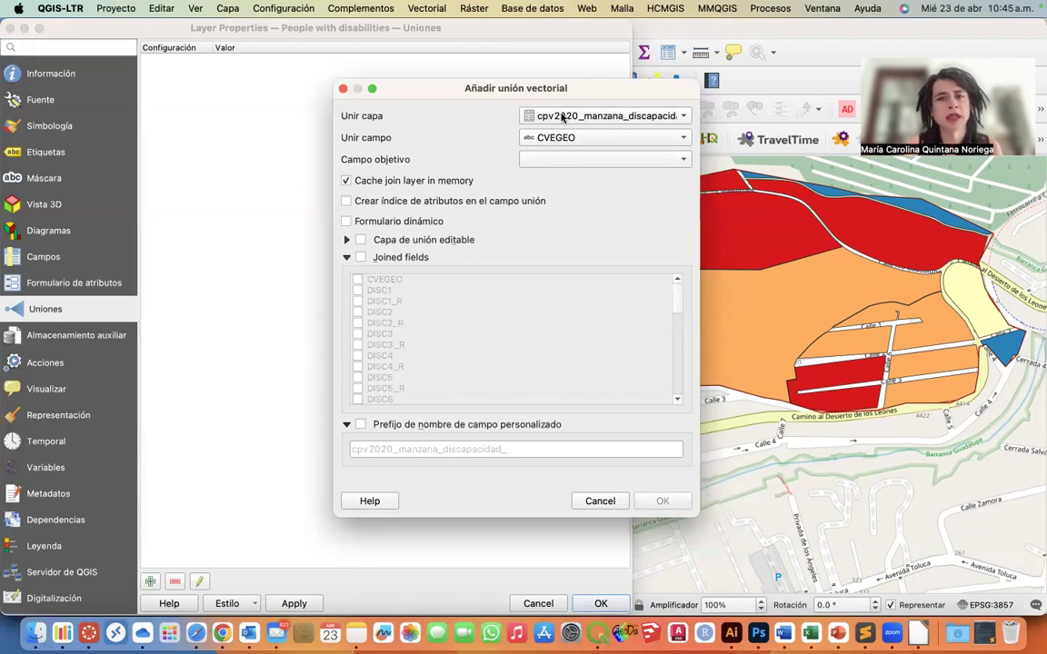
left_click(556, 161)
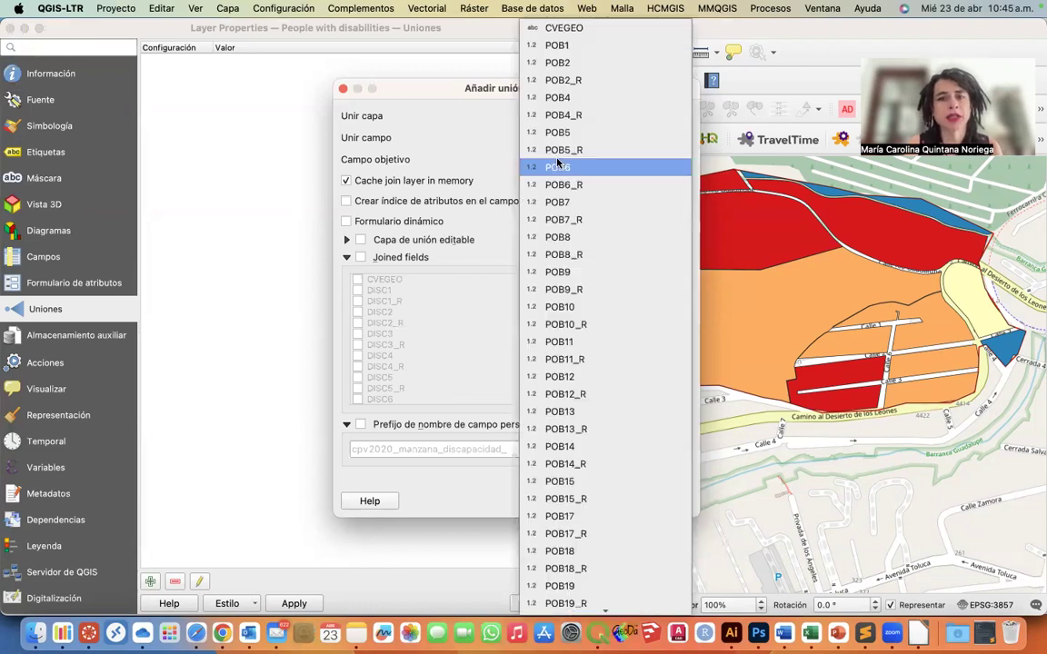
left_click(584, 30)
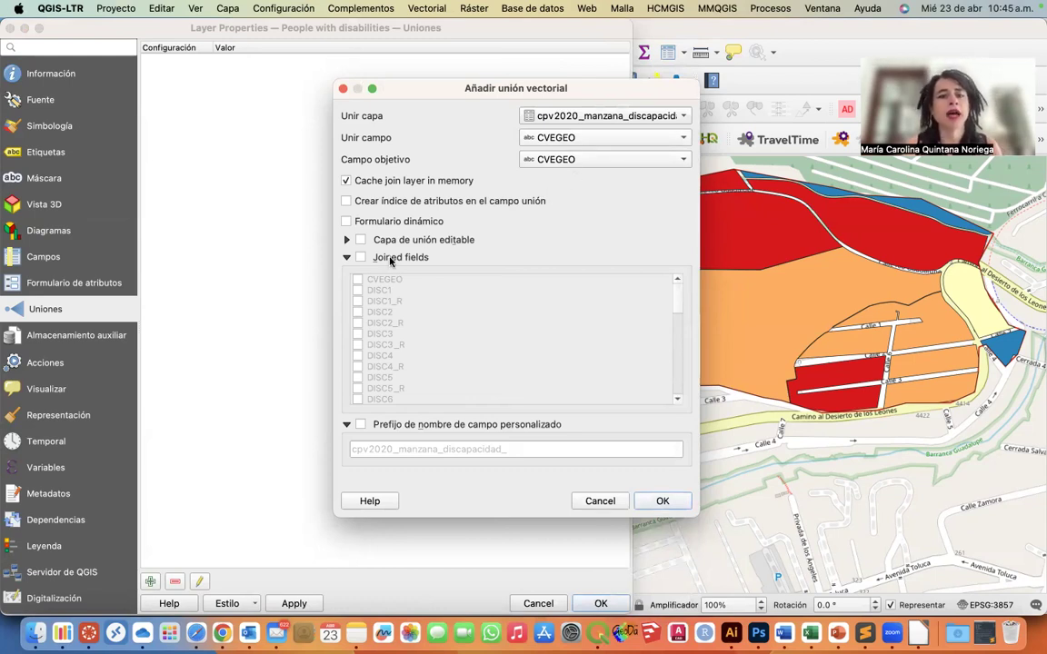
Limit the joined fields to DISC1, checking its meaning in the desc_cpv2020.dbf field descriptions
left_click(359, 258)
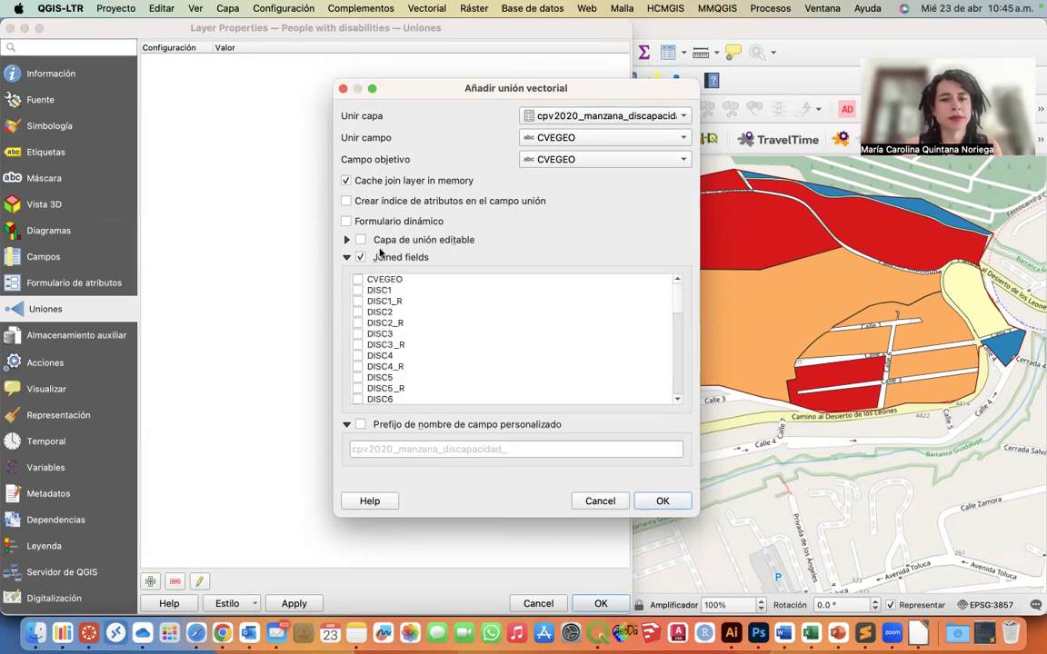
left_click(356, 291)
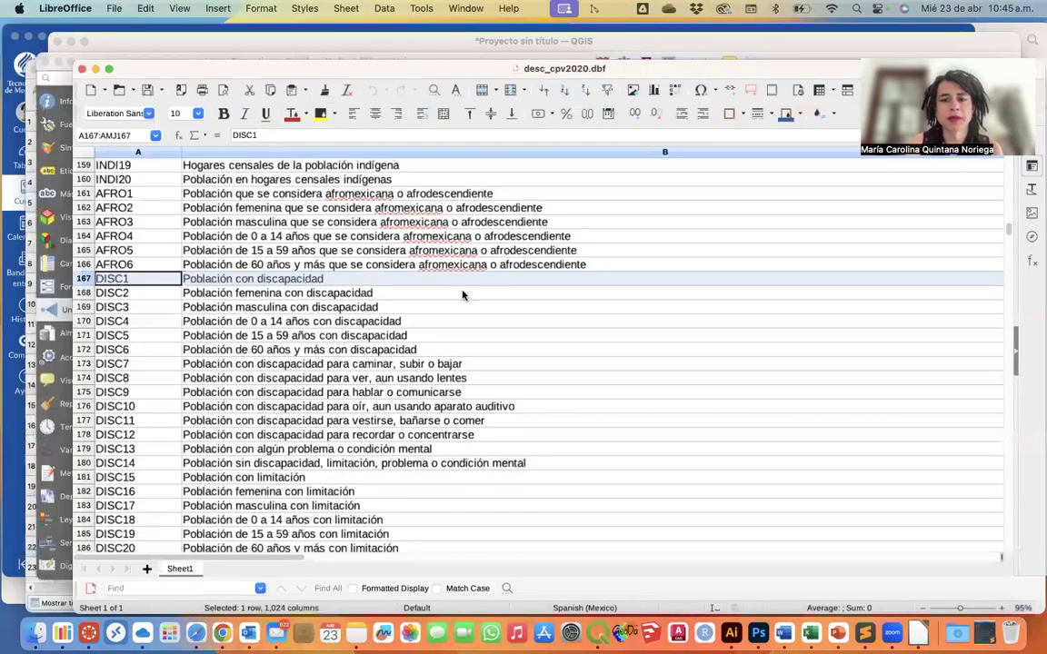
key("ctrl+Up")
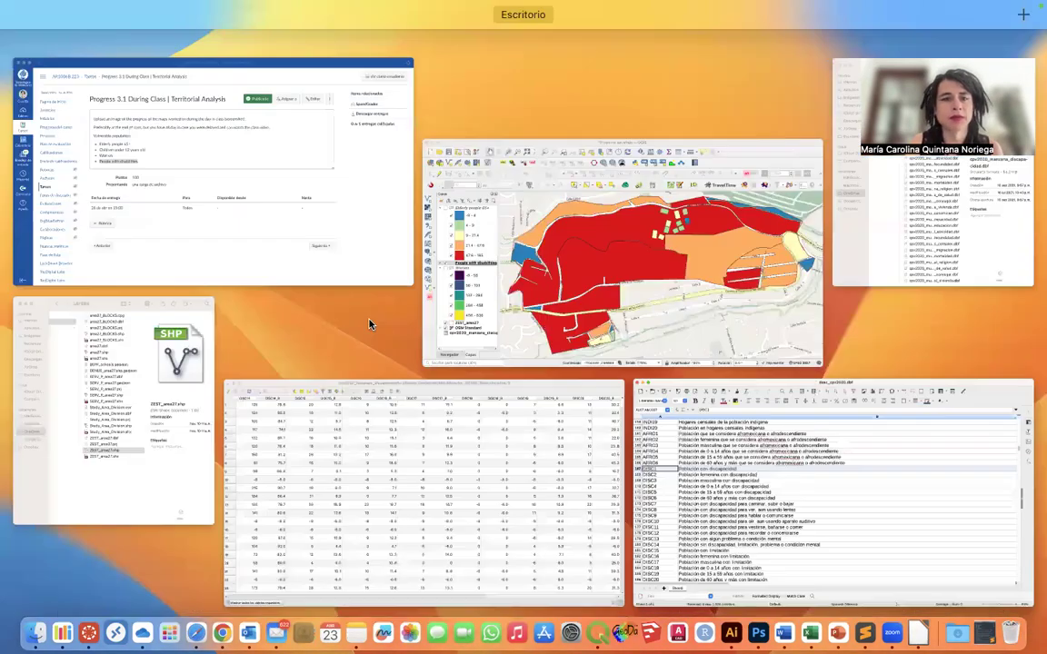
left_click(698, 225)
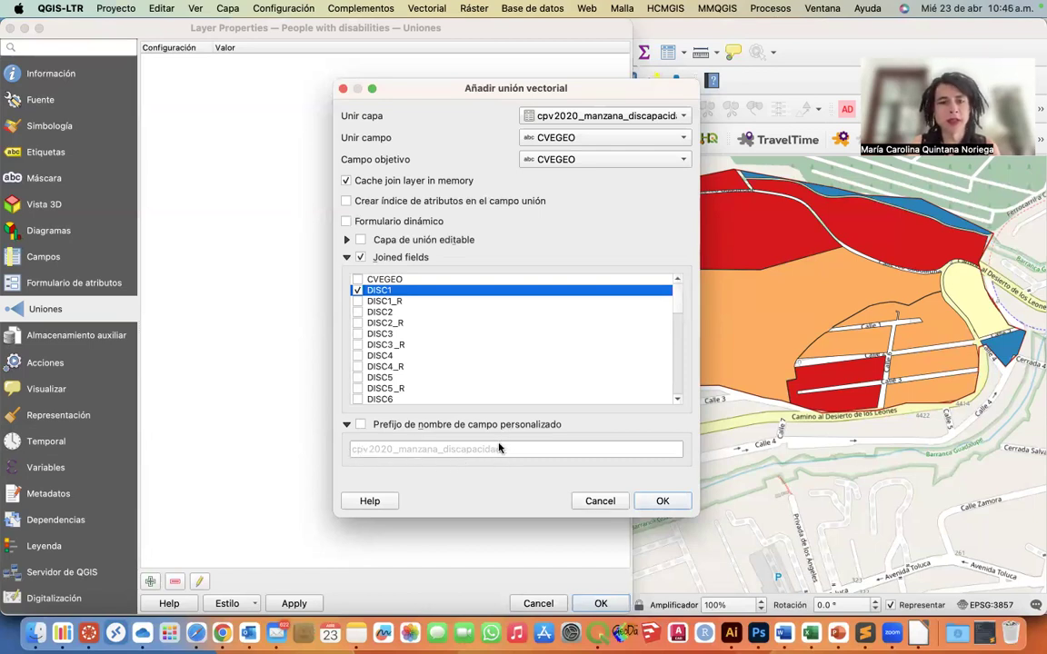
Enable the custom field name prefix and leave it empty, and add DISC1_R to the joined fields before confirming the join
left_click(362, 424)
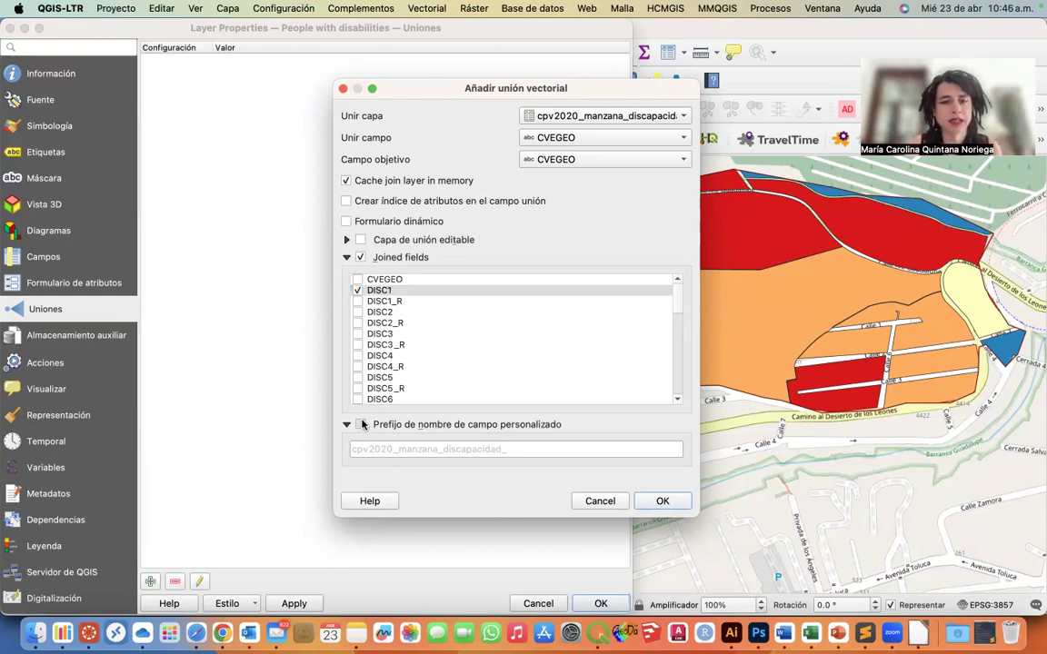
left_click_drag(510, 450, 347, 458)
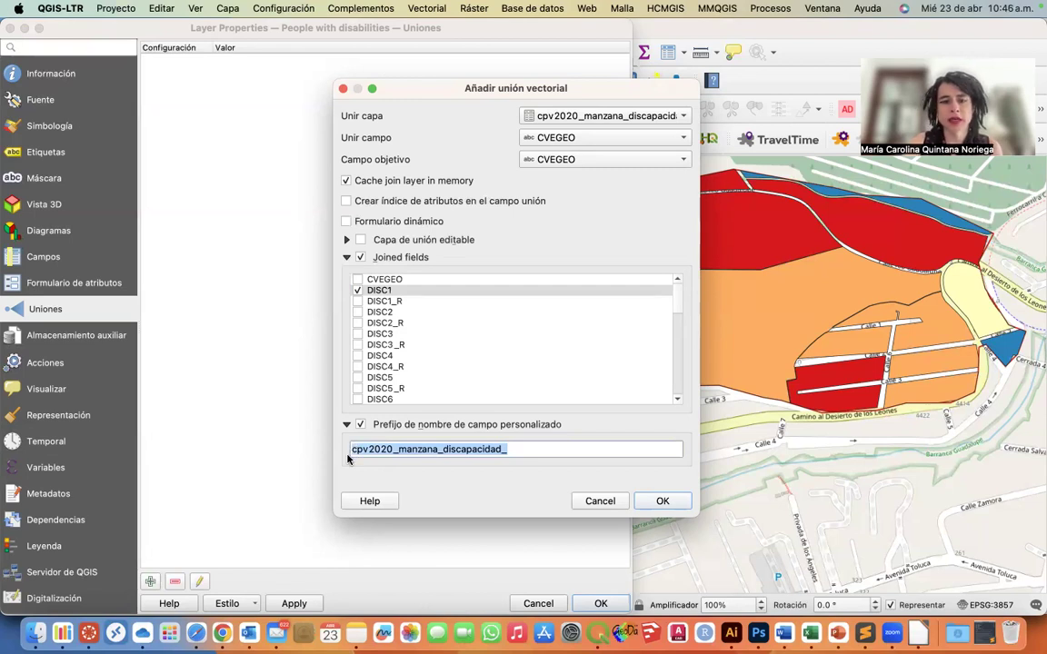
key("BackSpace")
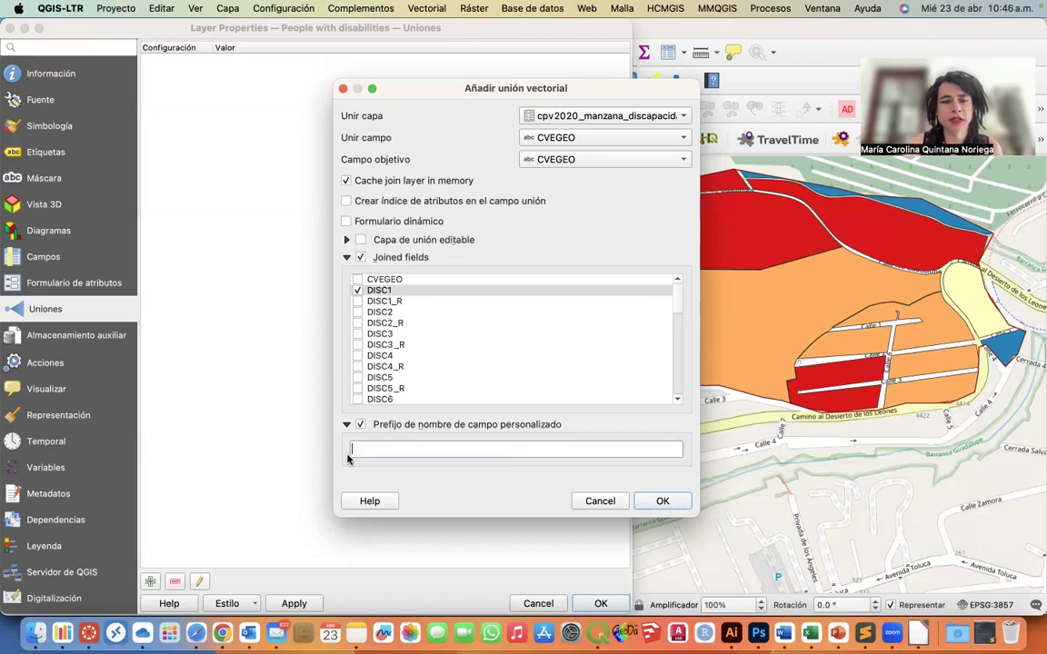
left_click(358, 300)
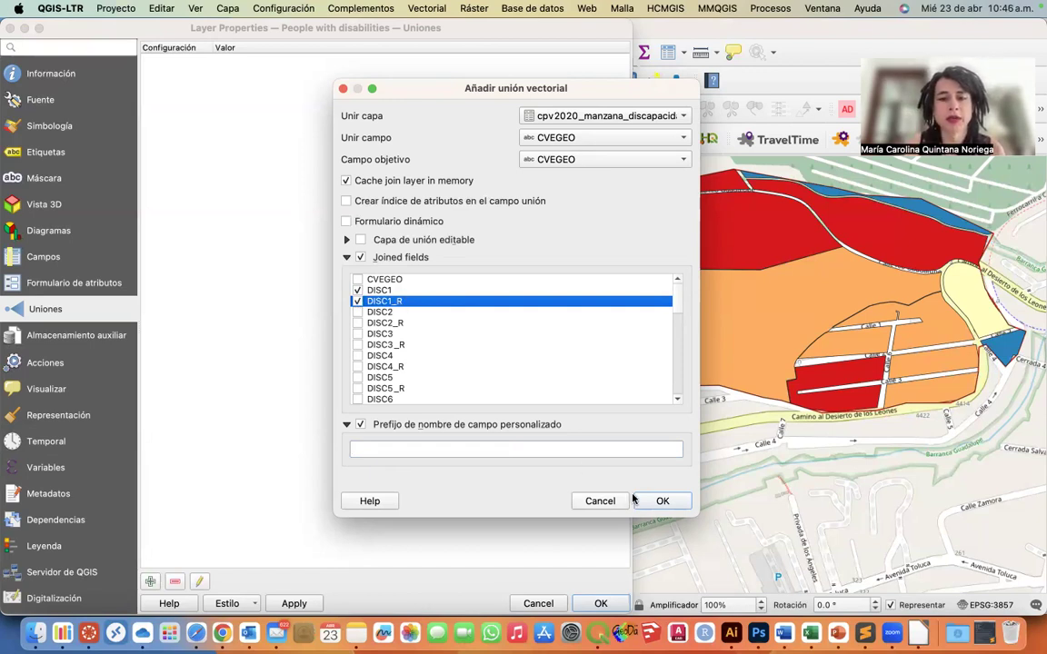
left_click(661, 501)
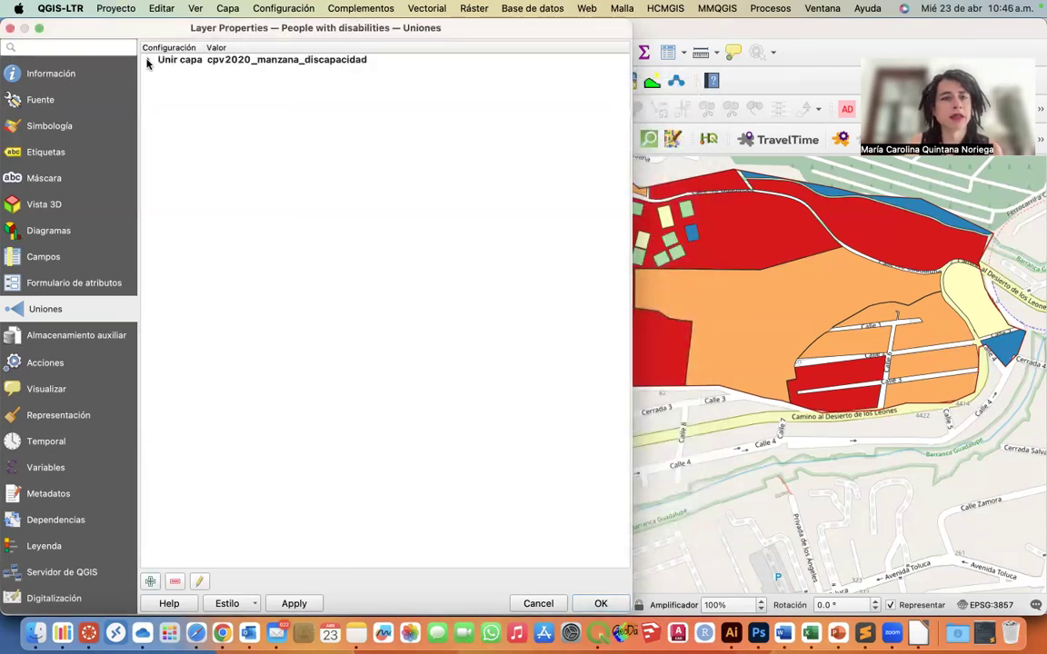
Expand the new join's settings for review and apply the join to the People with disabilities layer
left_click(147, 61)
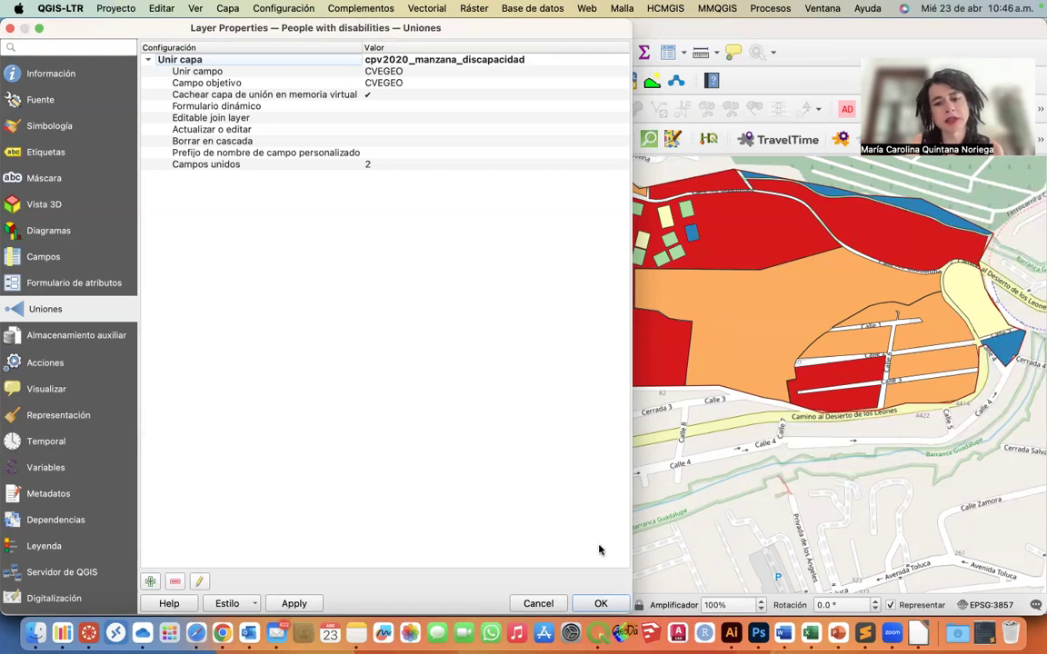
left_click(293, 603)
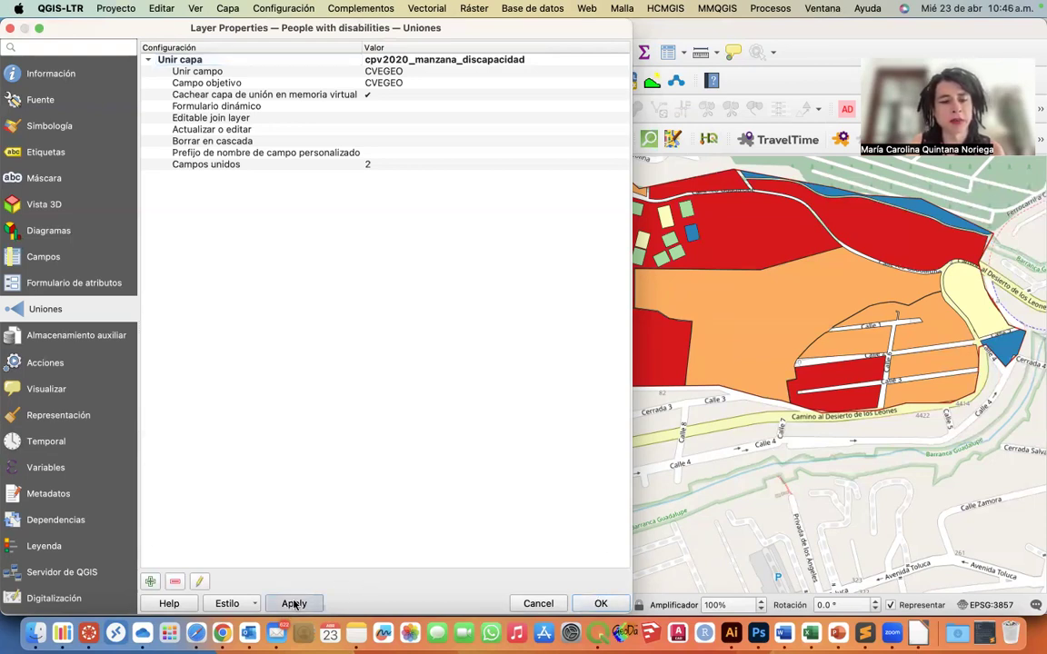
left_click(591, 604)
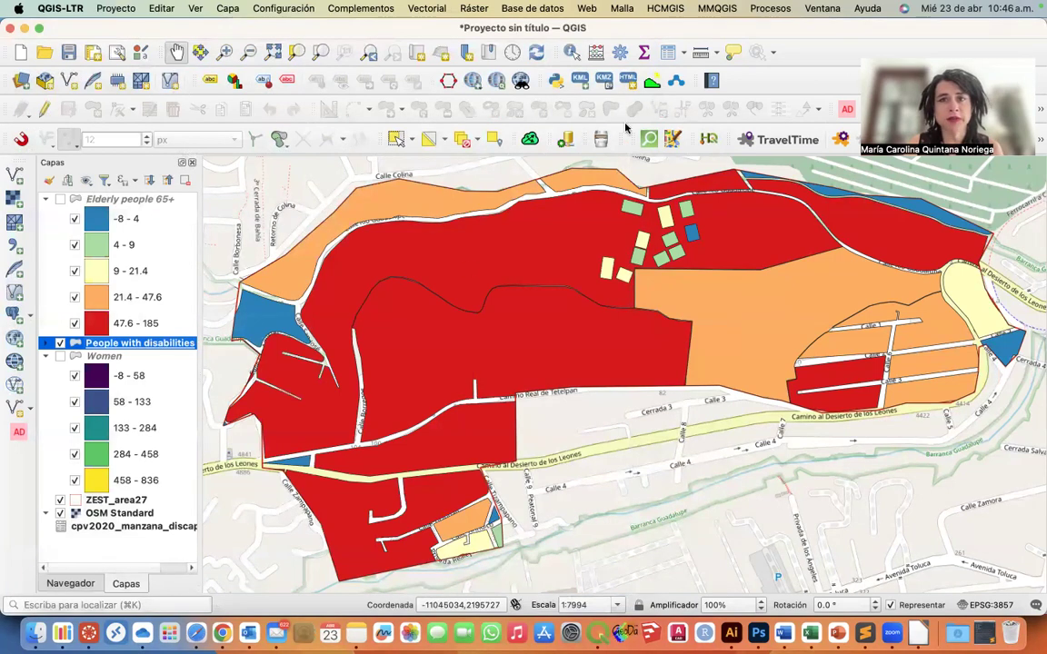
Examine the joined DISC1 and DISC1_R columns in the People with disabilities attribute table, highlighting row 3
left_click(666, 54)
left_click_drag(52, 589, 953, 344)
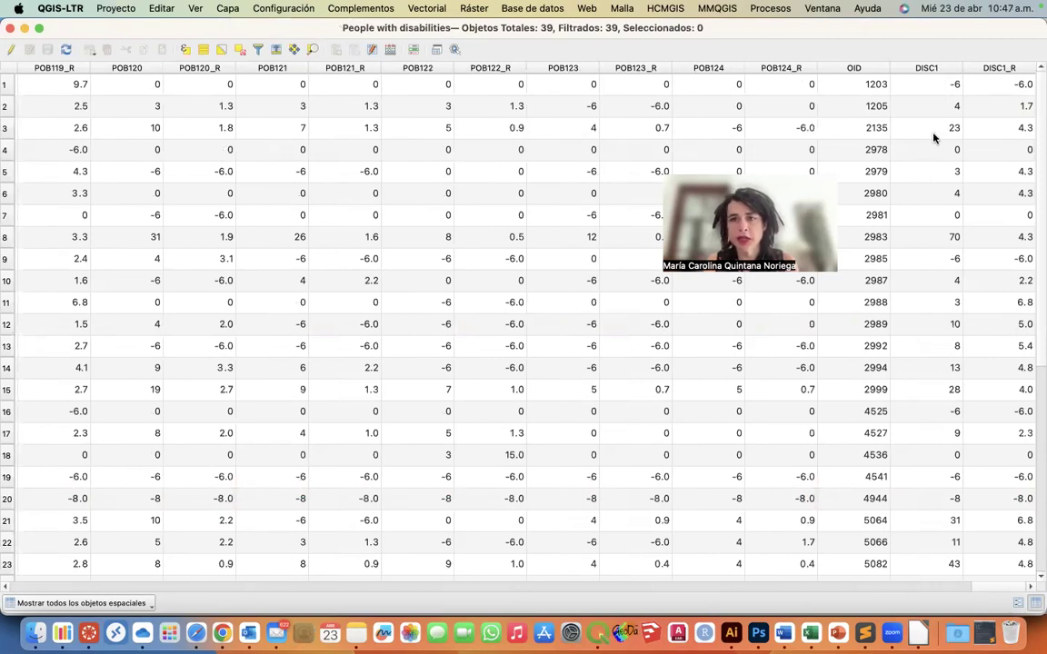
left_click(7, 130)
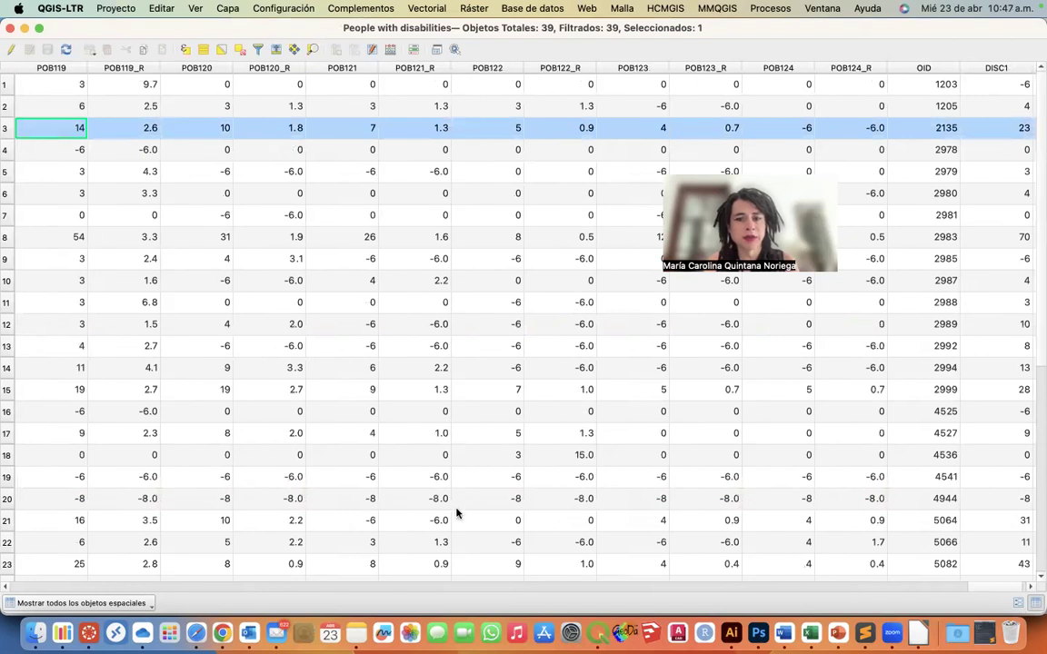
left_click_drag(971, 588, 1009, 589)
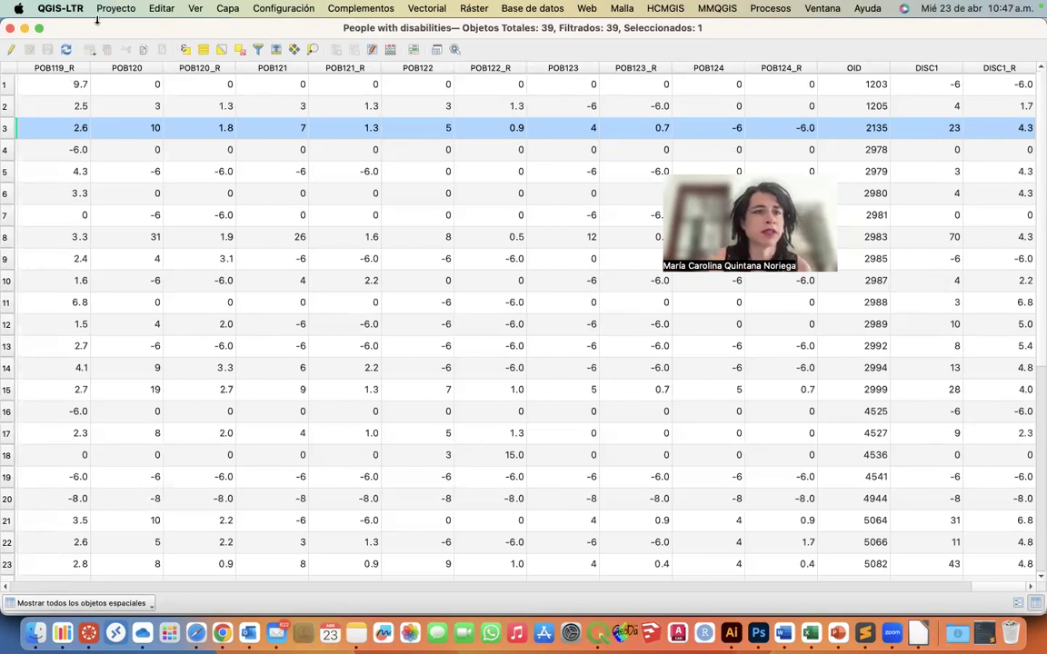
left_click(9, 27)
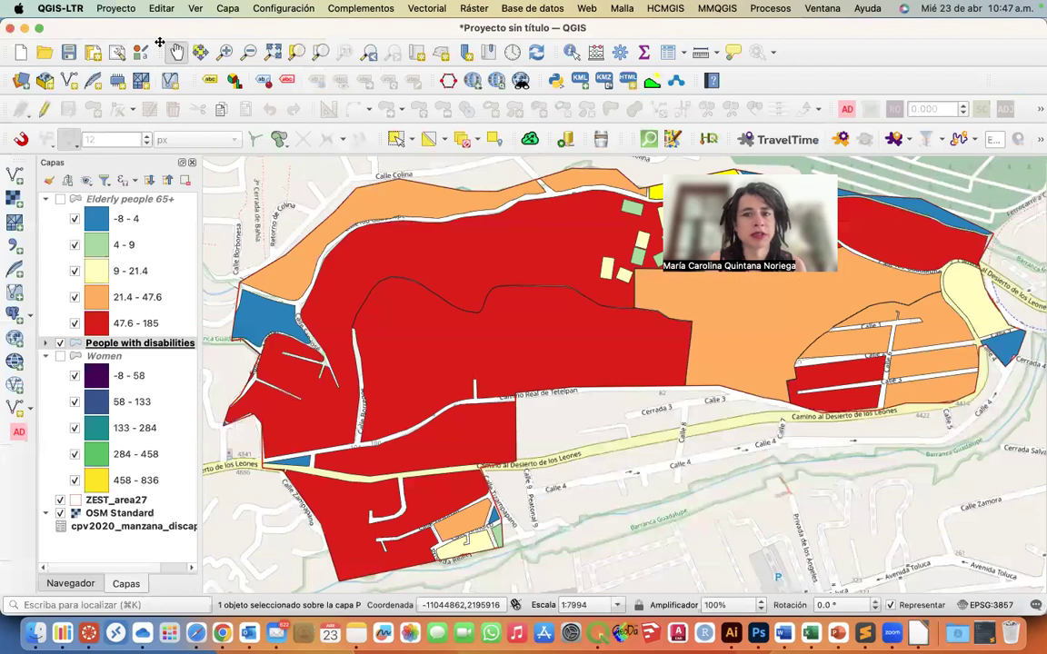
left_click(159, 342)
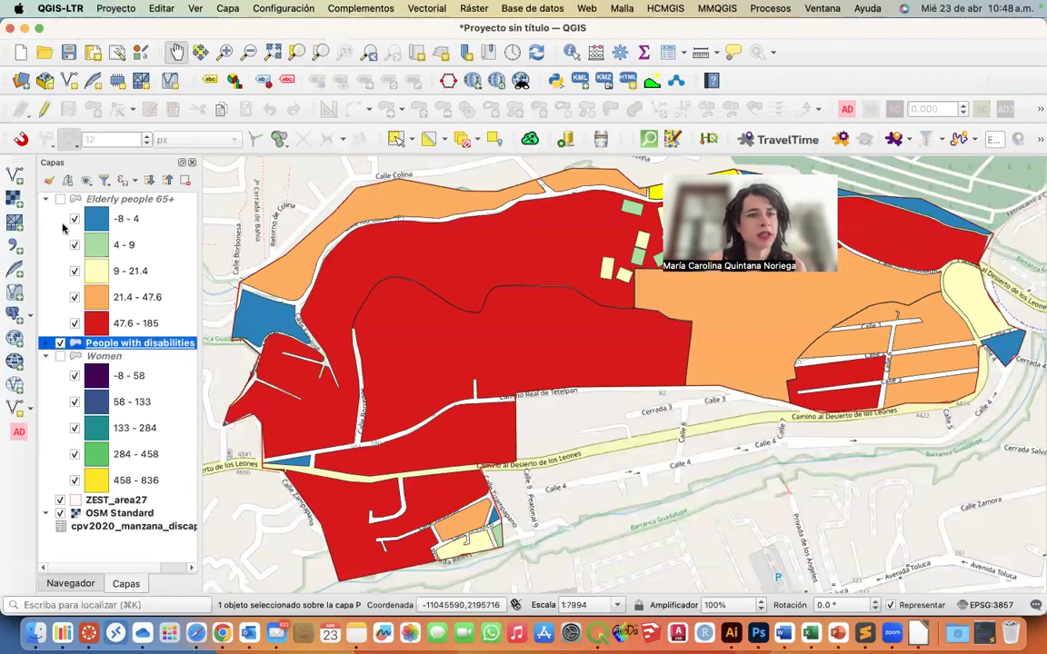
Open the People with disabilities layer's styling and apply the Magma color ramp with its colors inverted
left_click(49, 181)
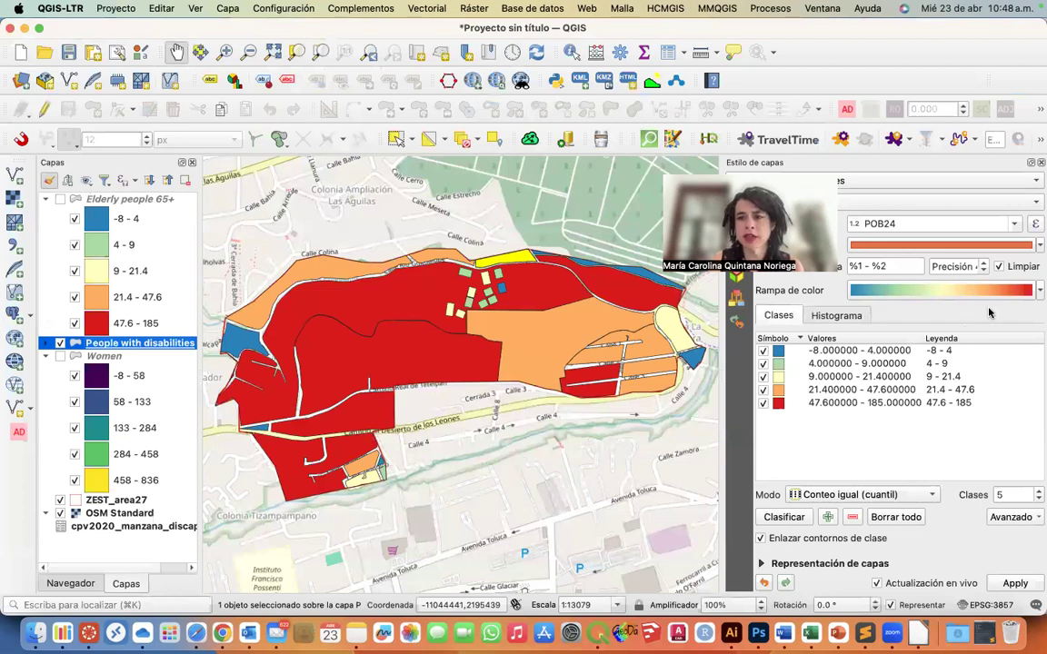
left_click(1038, 291)
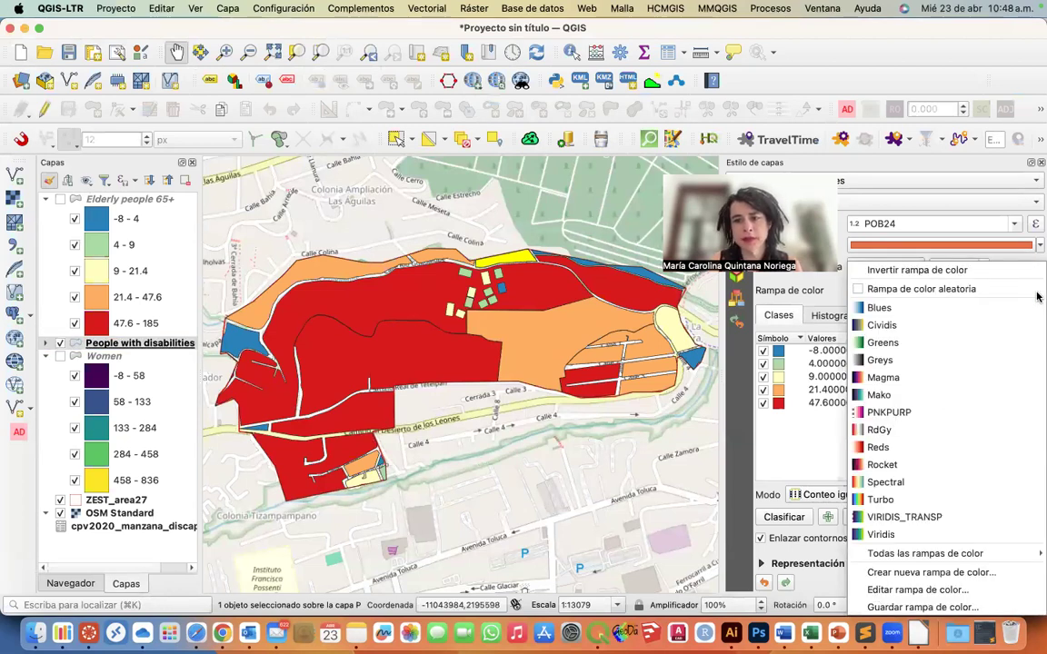
left_click(914, 380)
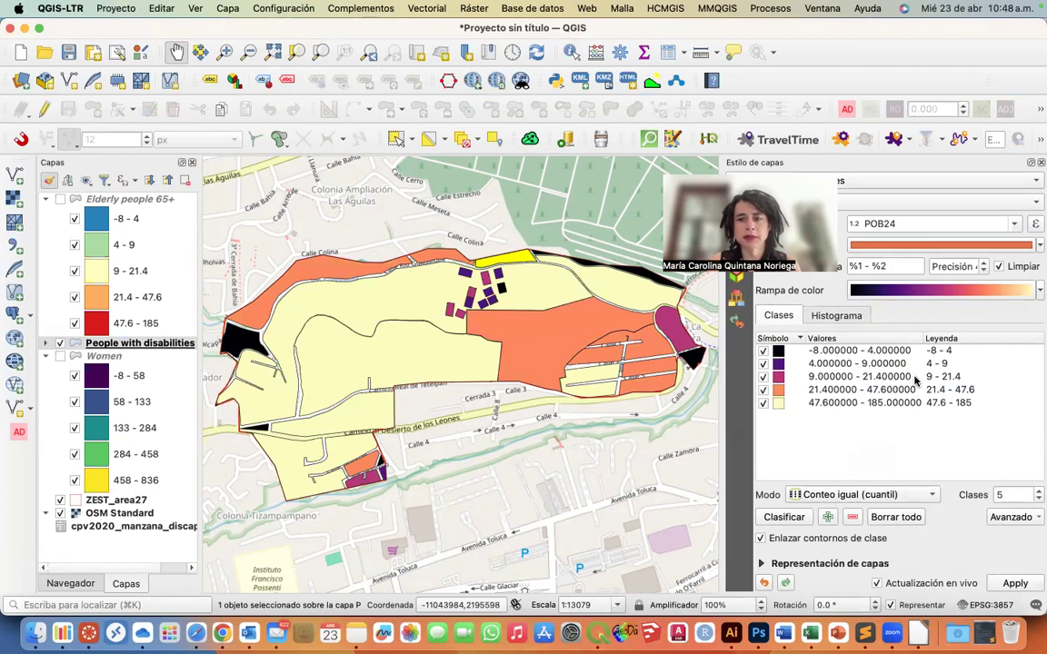
left_click(936, 289)
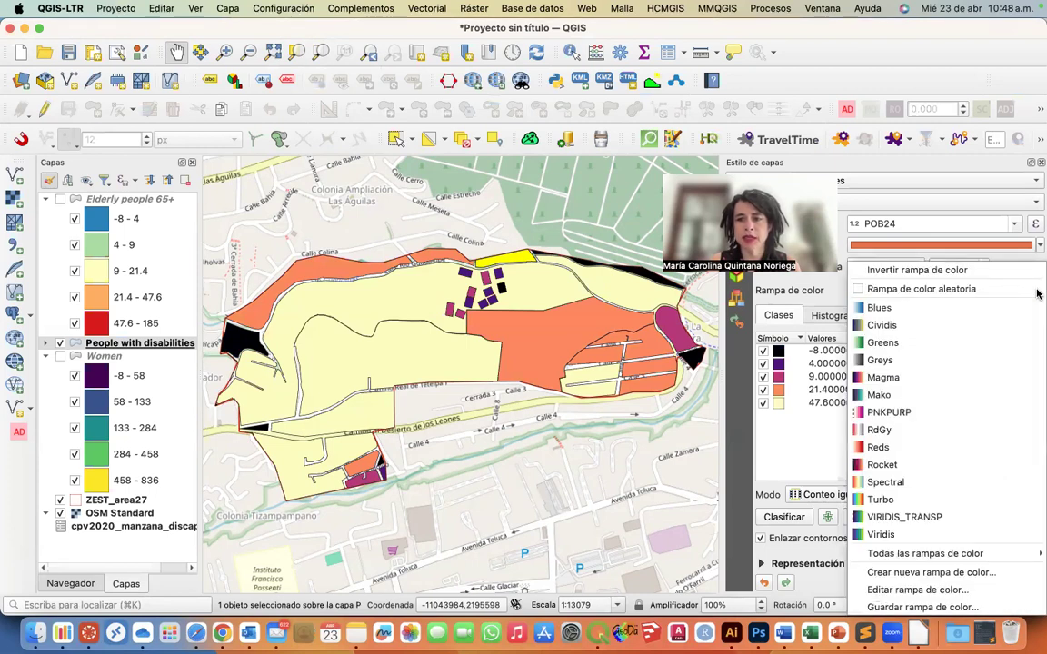
left_click(940, 271)
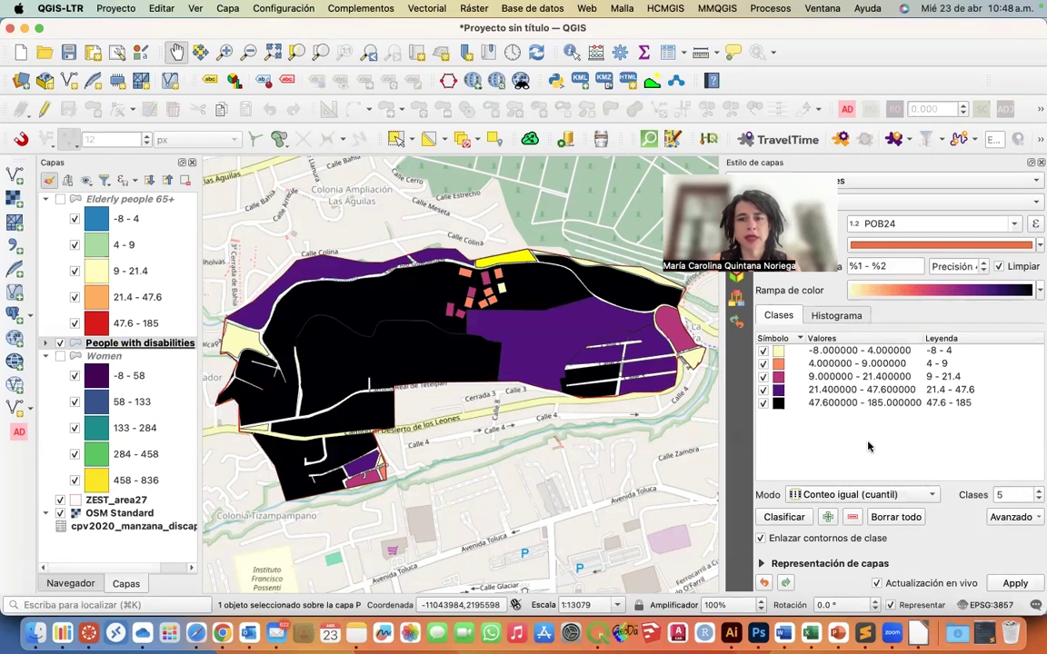
Classify the People with disabilities layer by the DISC1 field using natural breaks (Jenks)
left_click(1012, 224)
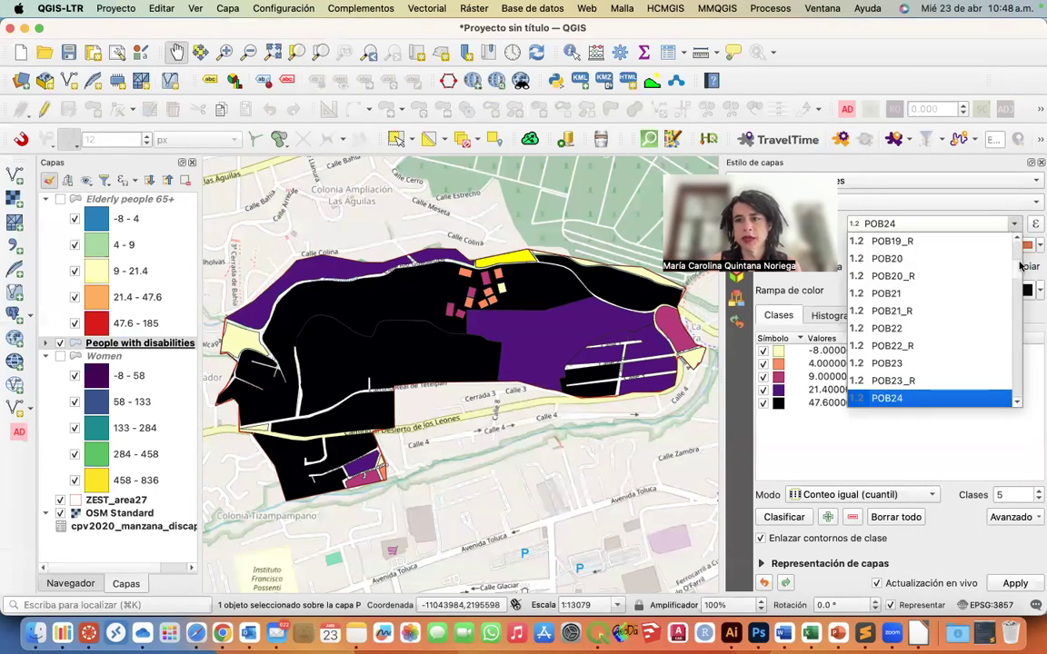
scroll(936, 345, "down", 15)
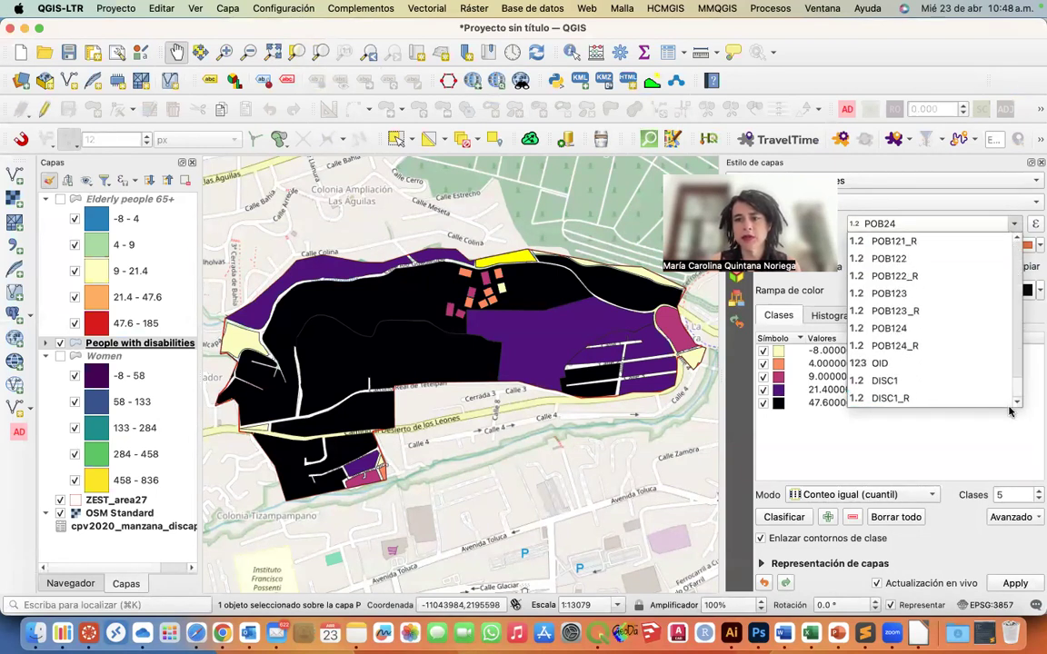
left_click(896, 382)
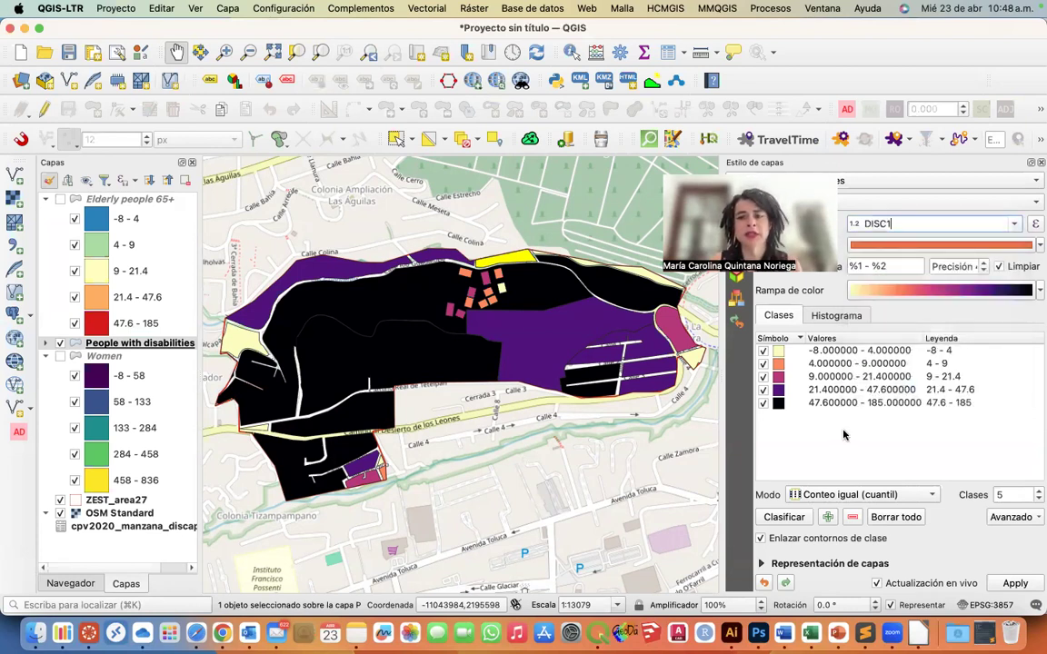
left_click(818, 499)
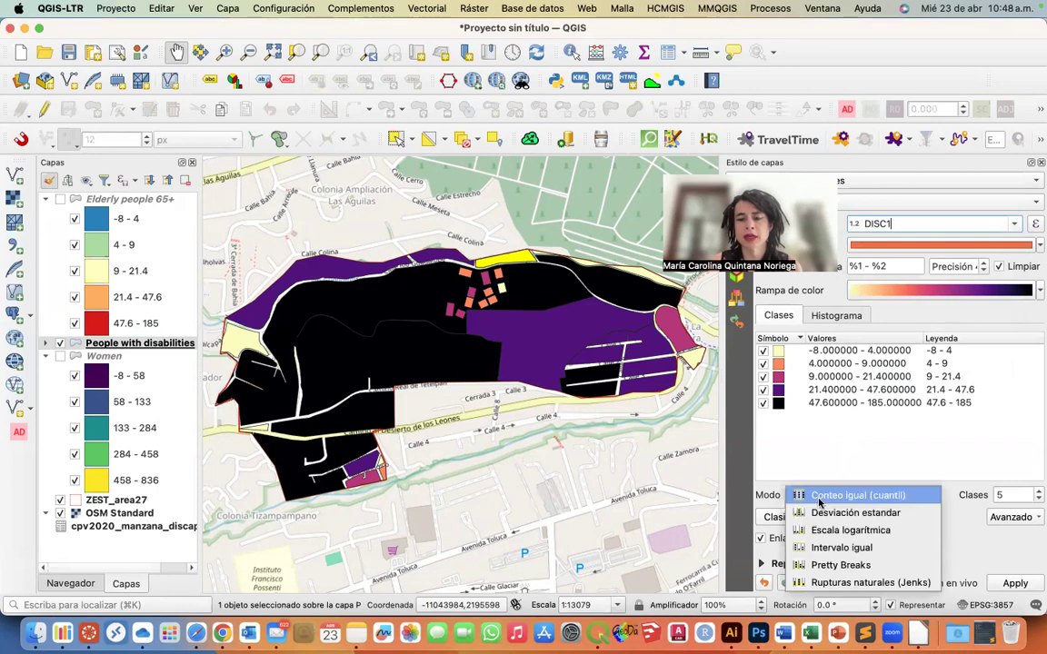
left_click(821, 584)
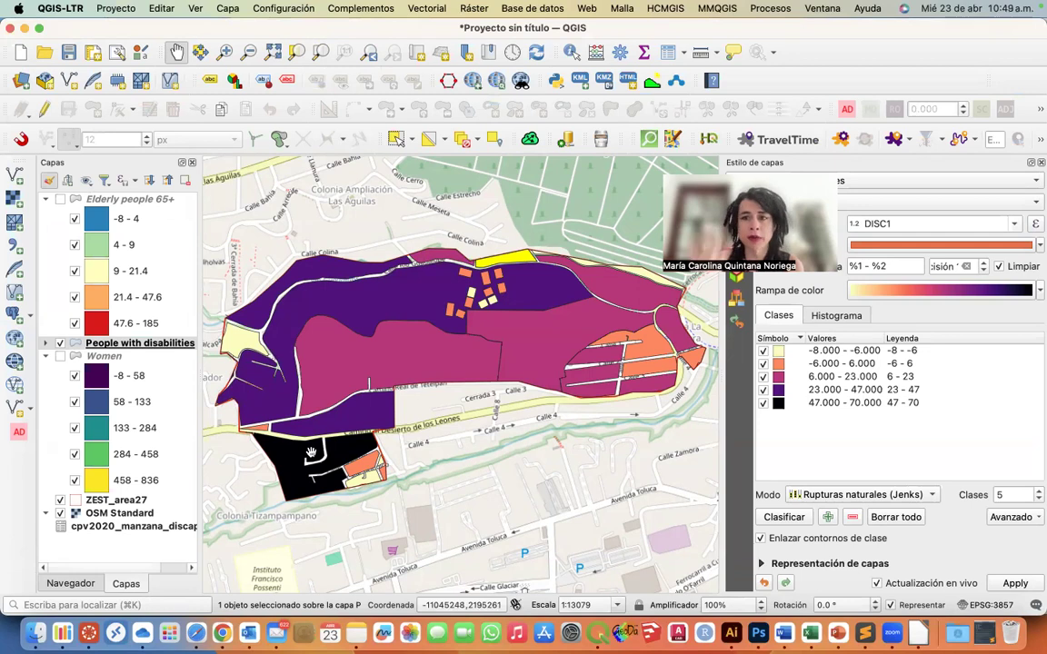
Switch the classified field to DISC1_R, reclassify the People with disabilities layer, and expand its legend in the layer list
left_click(1014, 224)
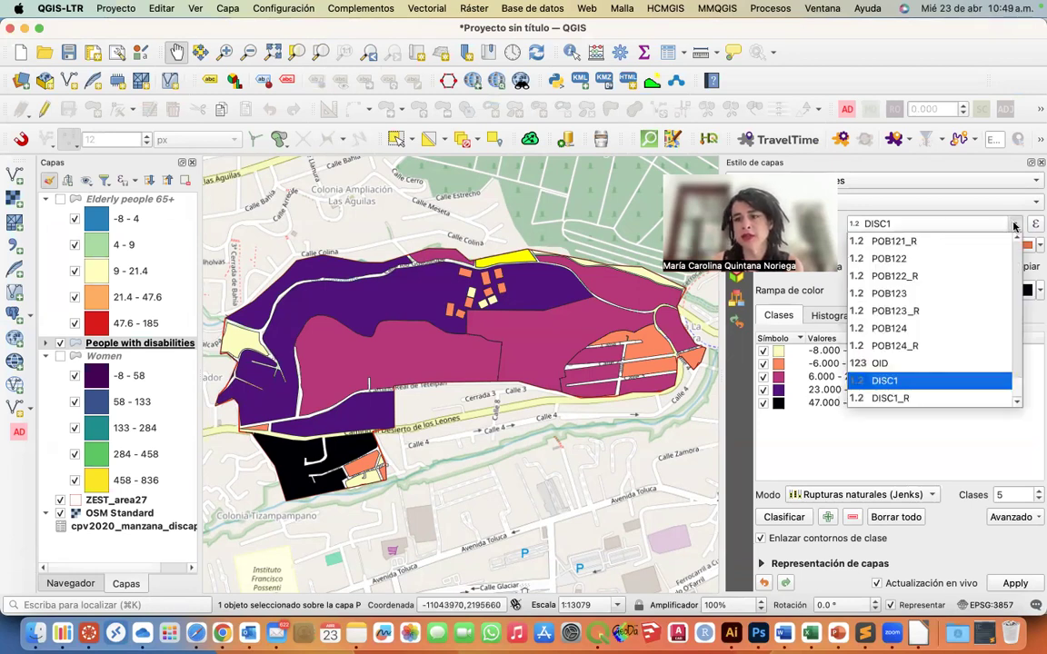
left_click(892, 402)
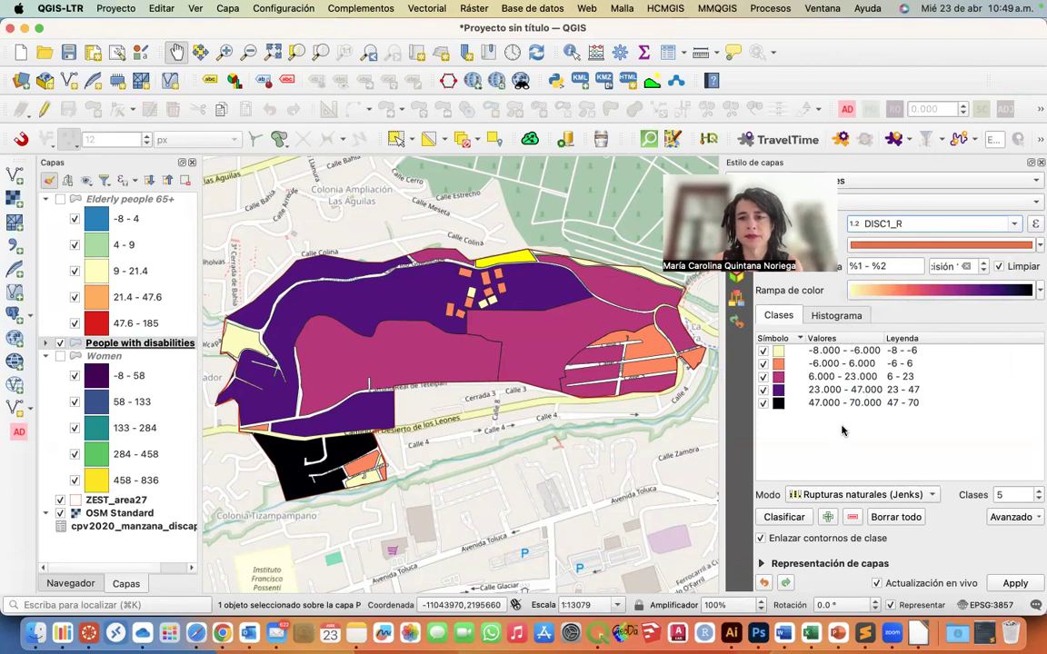
left_click(785, 517)
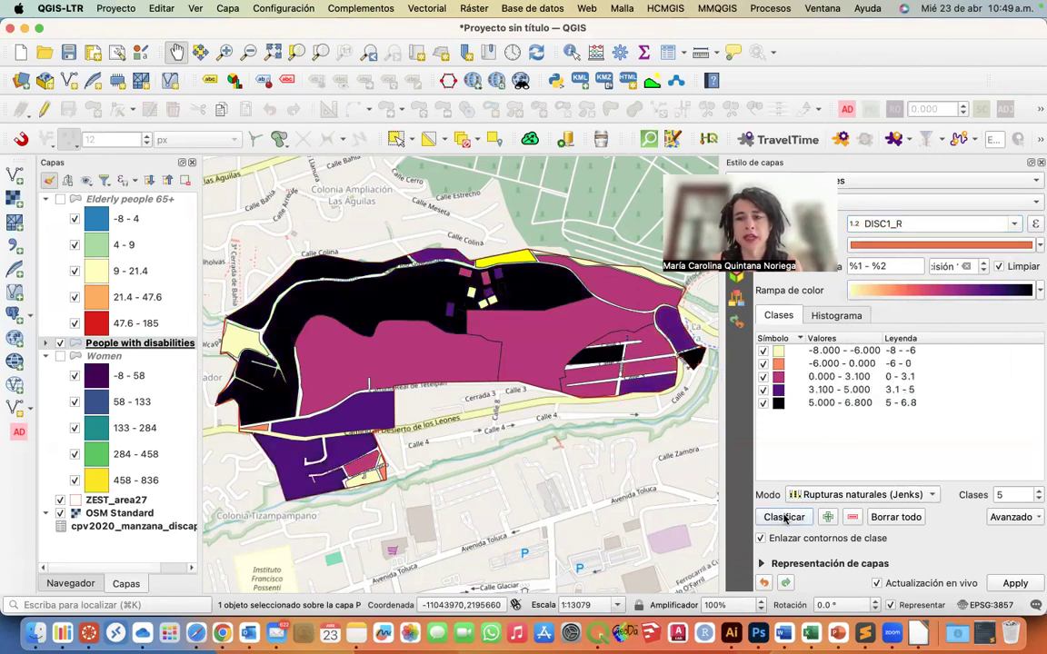
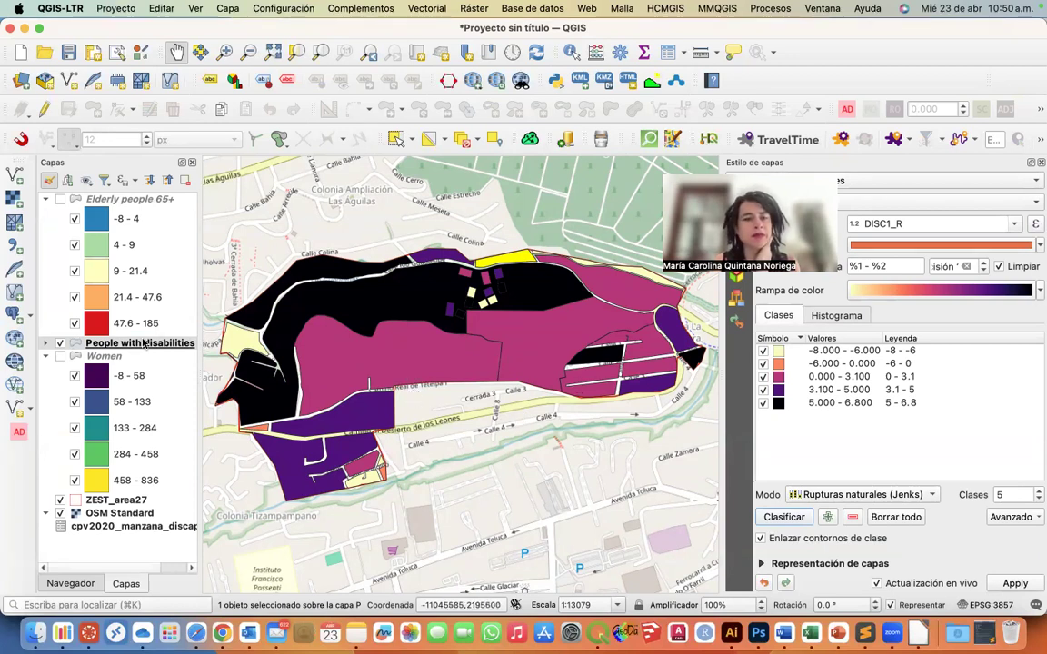
left_click(46, 343)
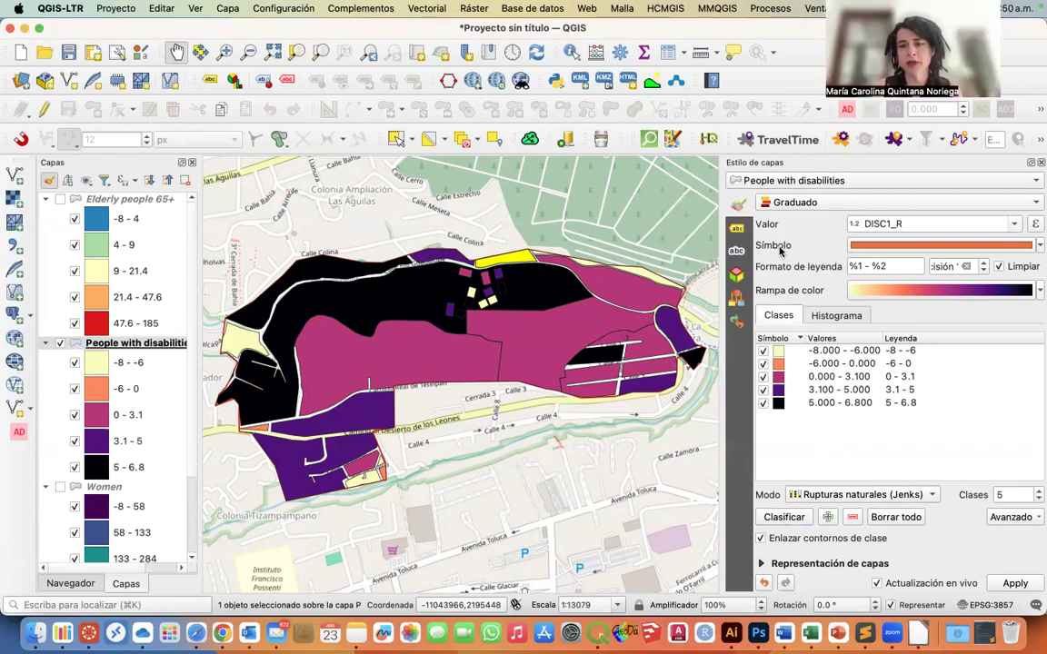
Make the outline of the People with disabilities layer's simple fill transparent for all classes
left_click(901, 246)
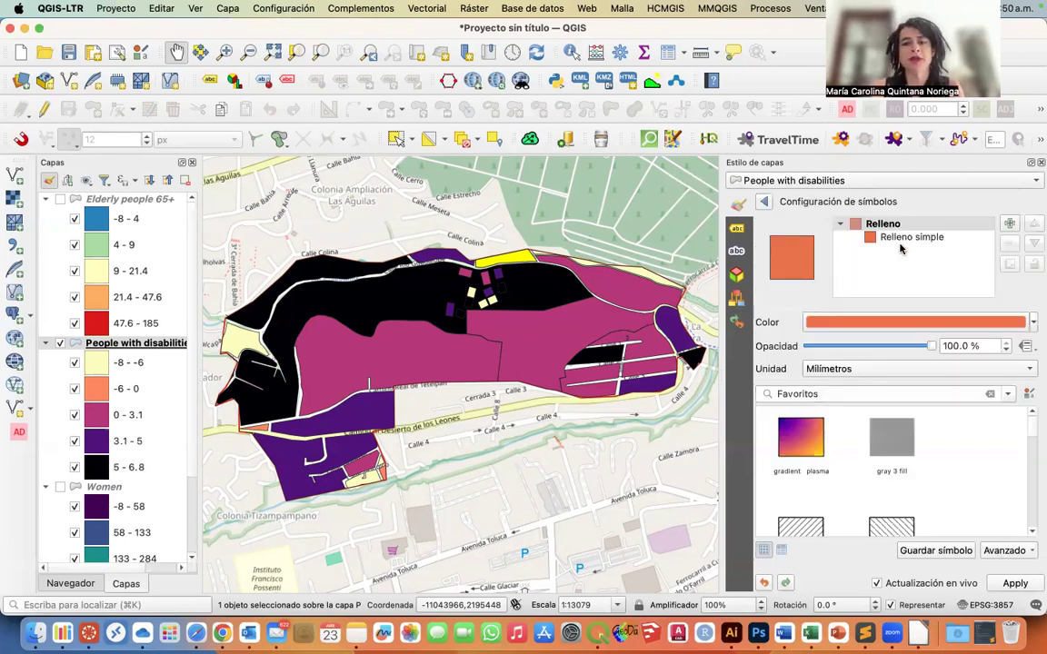
left_click(763, 202)
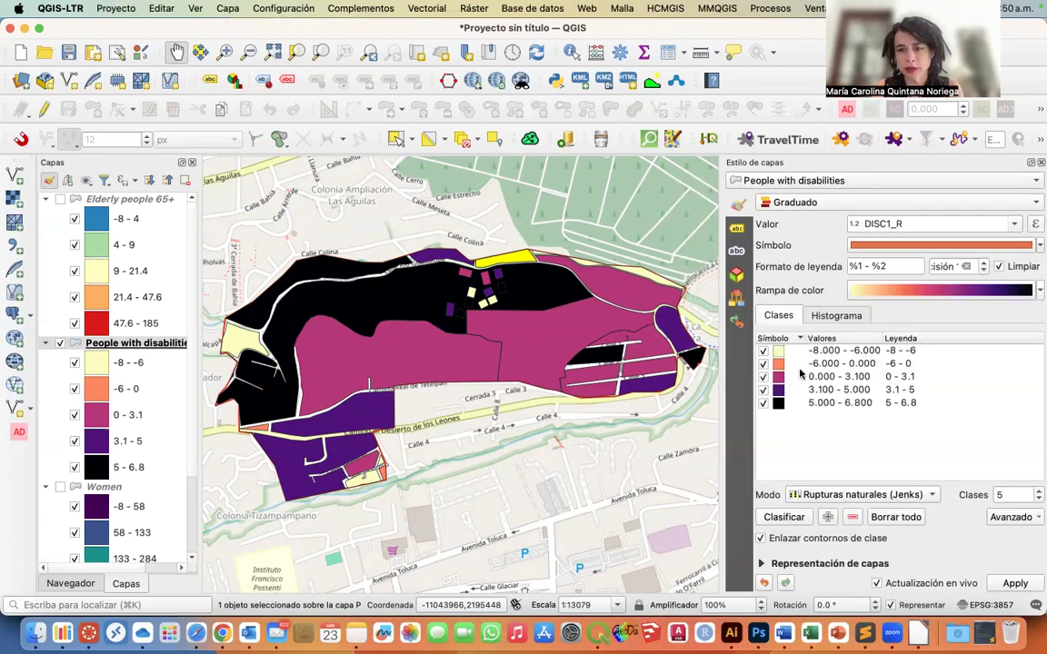
left_click(888, 245)
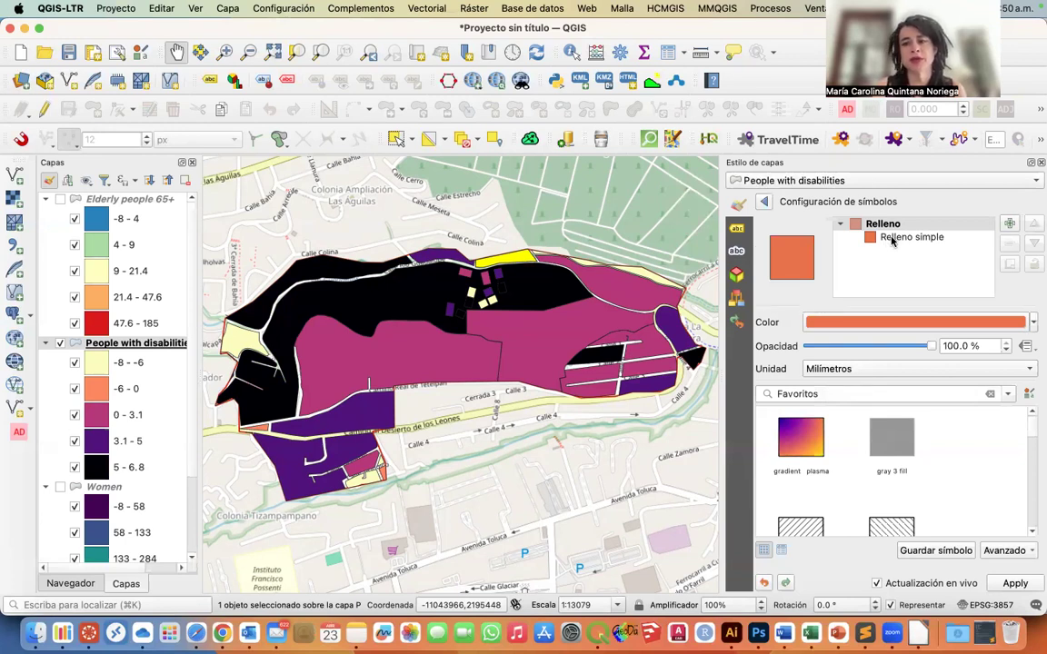
left_click(892, 239)
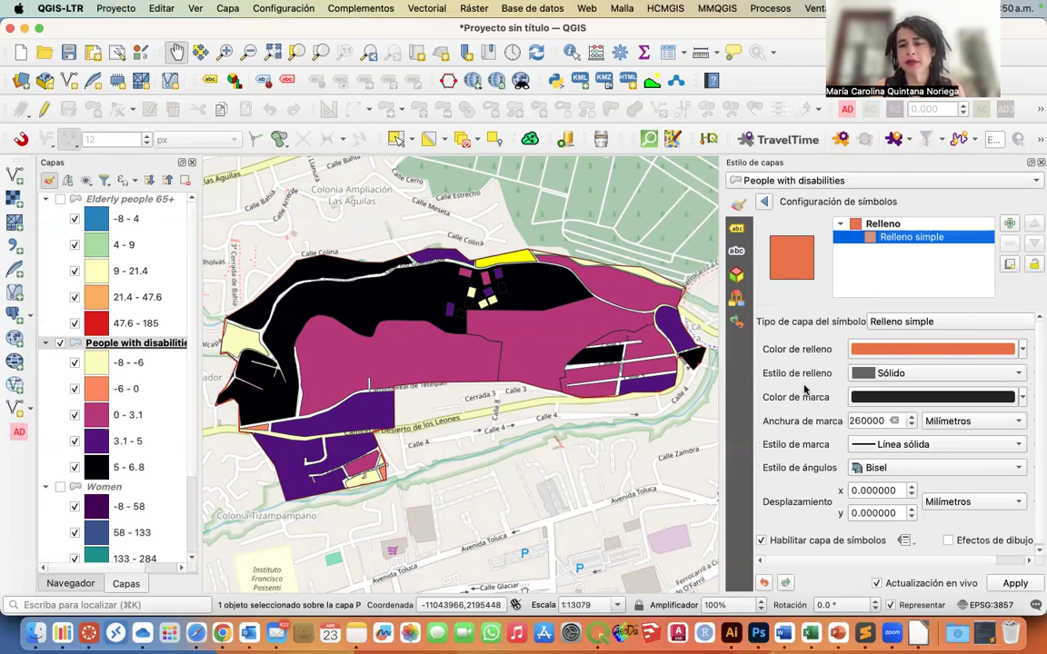
left_click(1024, 398)
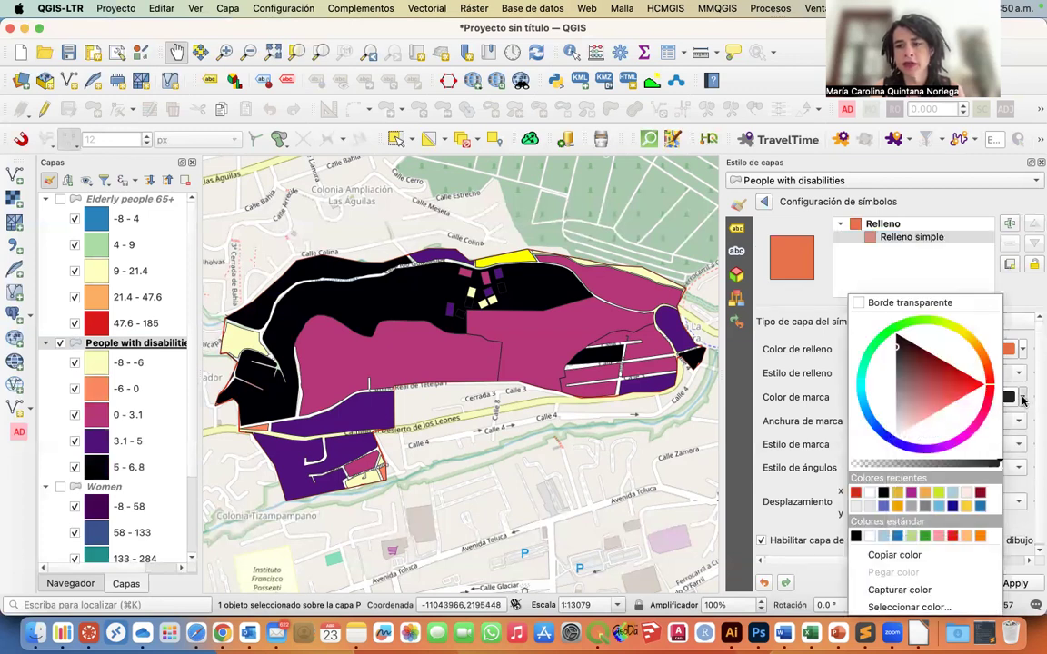
left_click(859, 303)
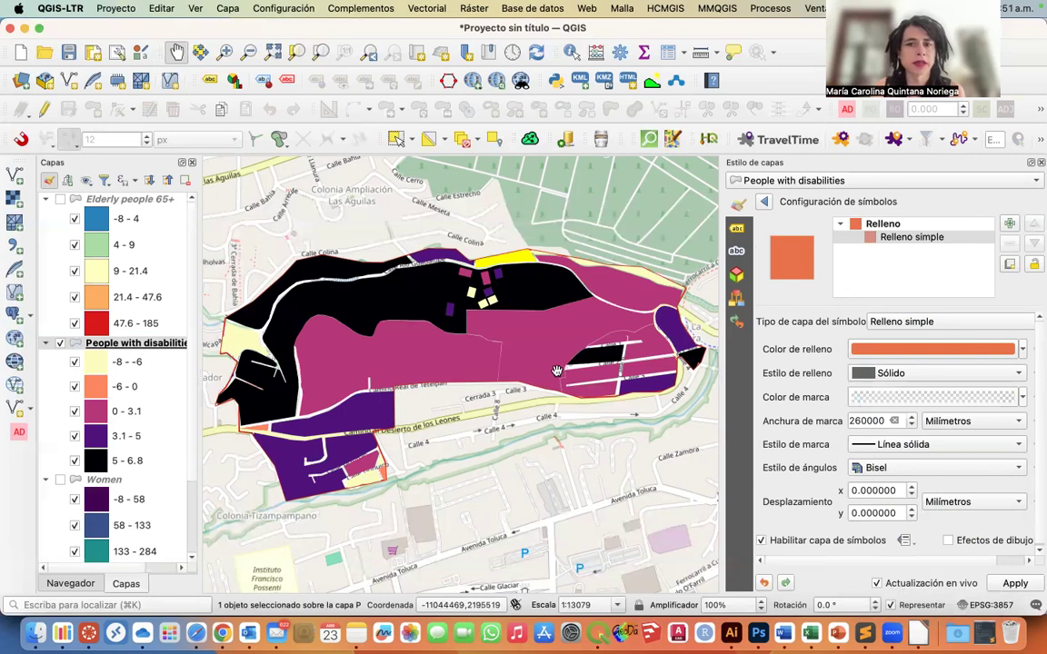
left_click(763, 202)
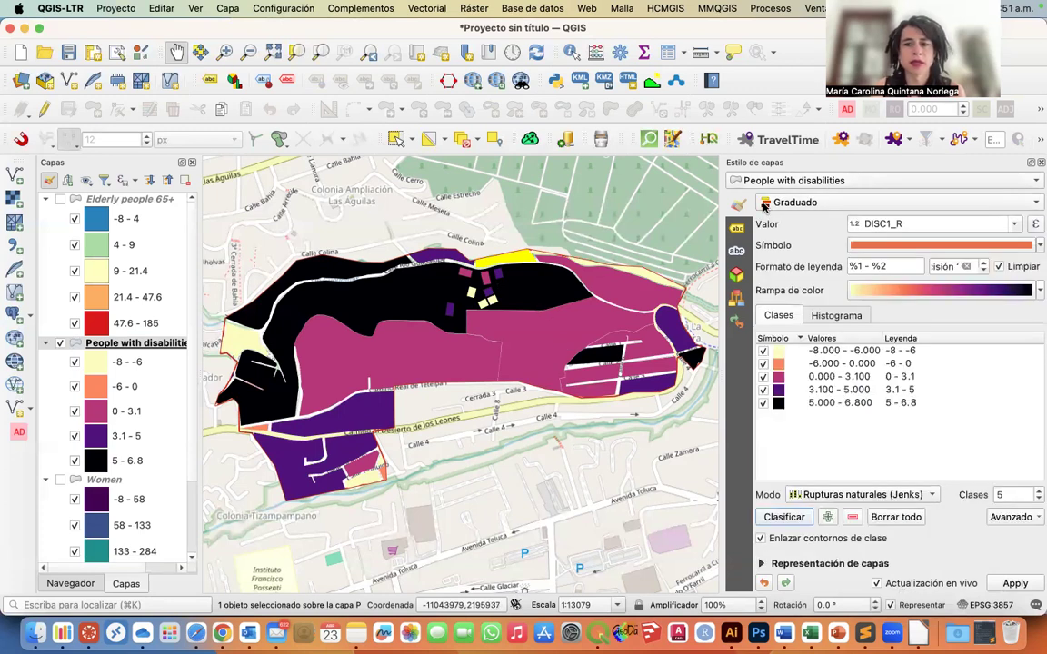
Show the Elderly people 65+ layer instead of People with disabilities and give its simple fill a transparent outline
left_click(60, 344)
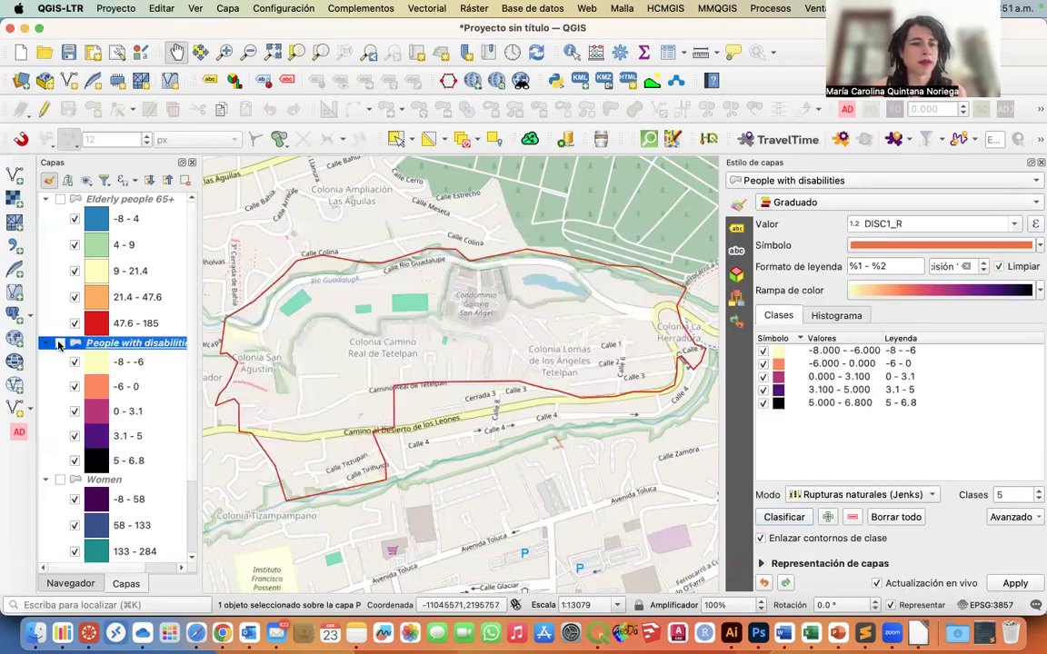
left_click(60, 199)
left_click(98, 202)
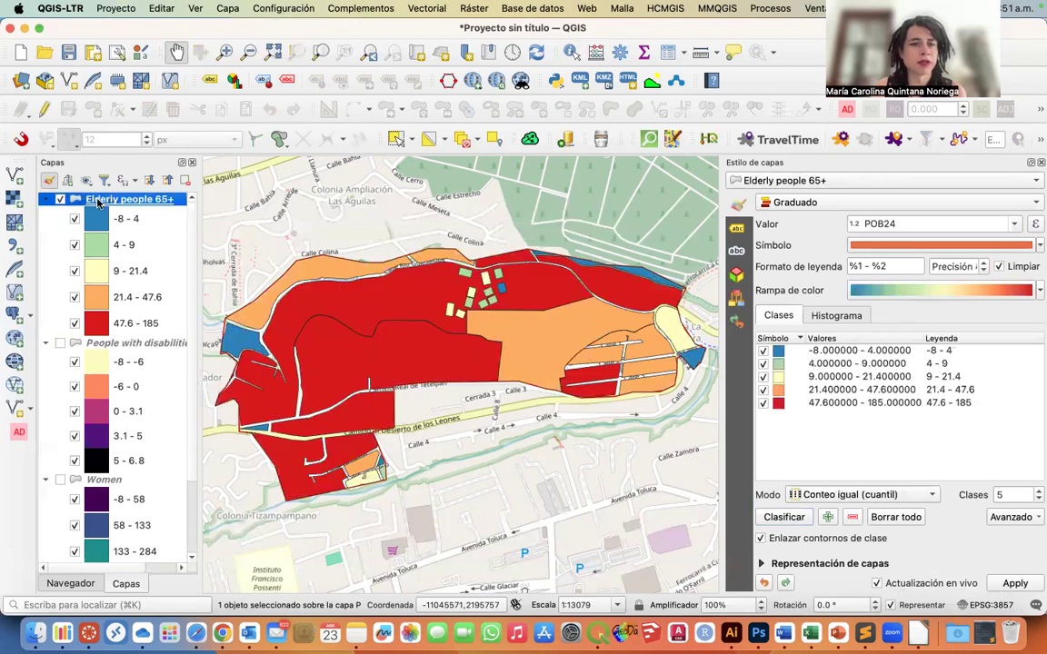
left_click(913, 247)
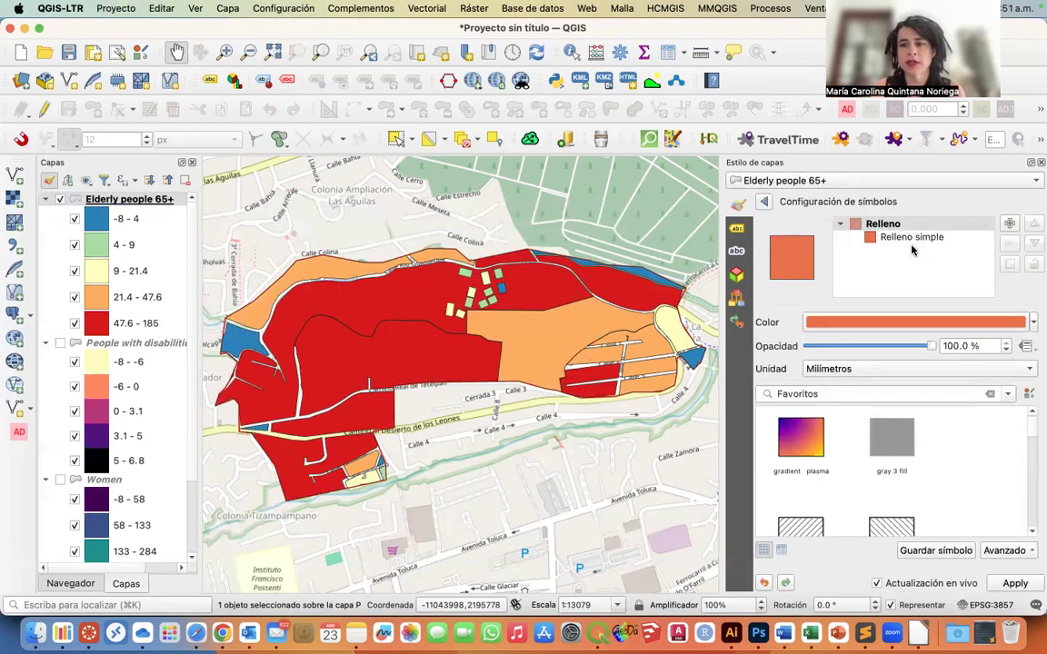
left_click(910, 238)
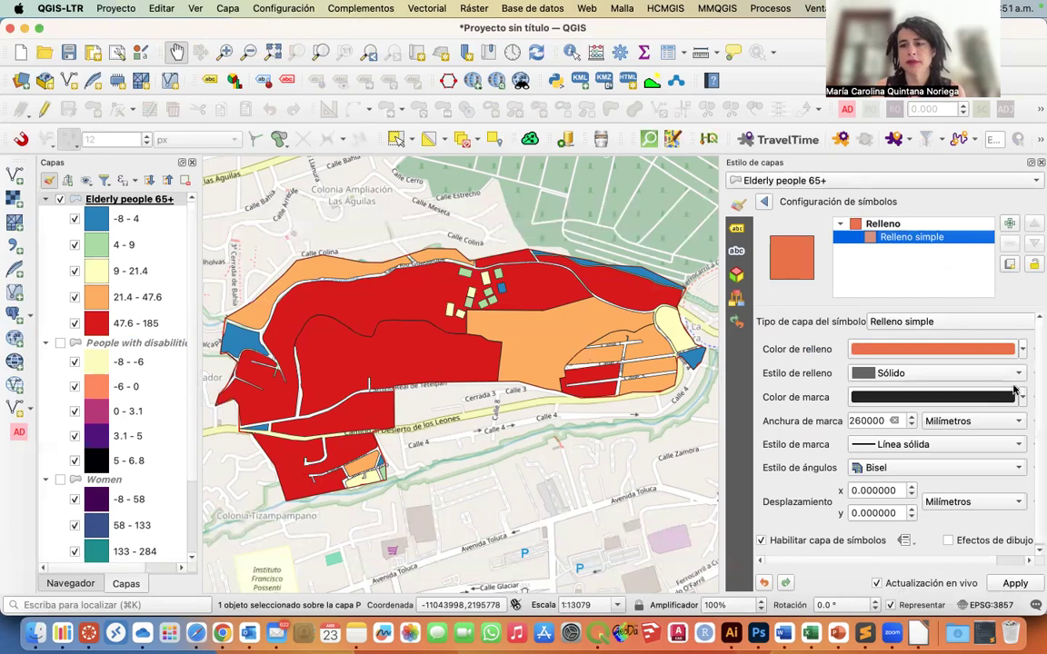
left_click(921, 356)
left_click(776, 273)
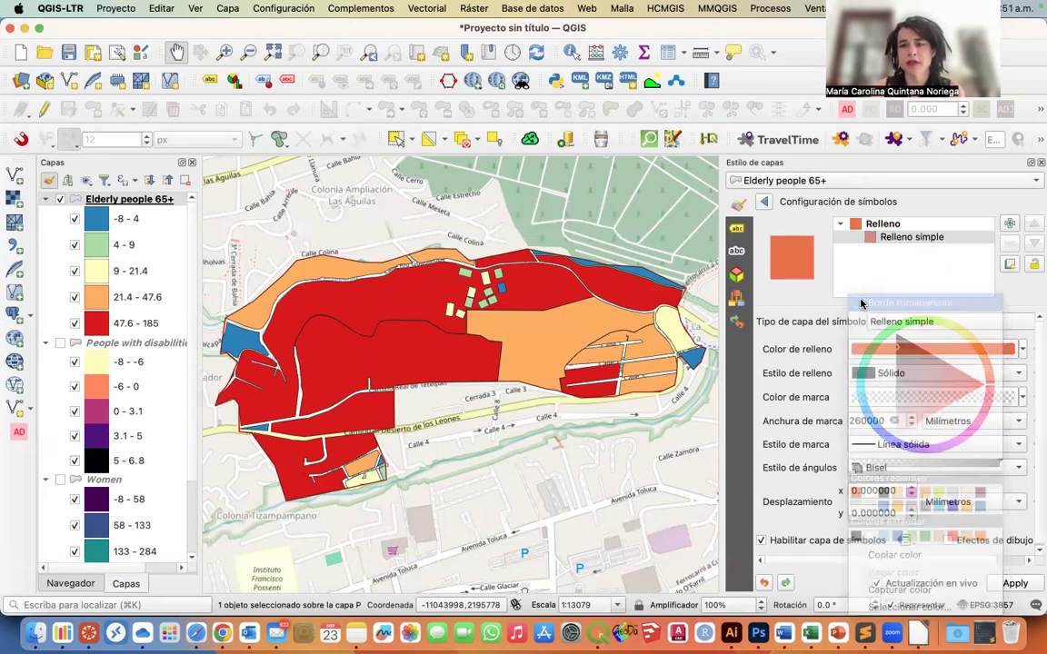
left_click(765, 204)
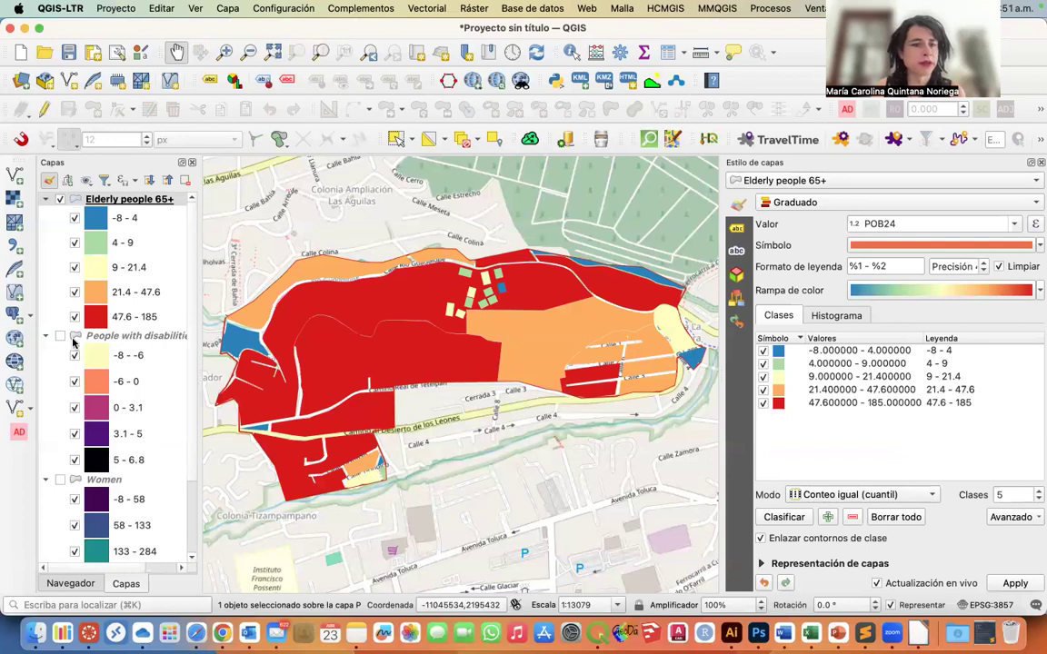
Show the Women layer instead of Elderly people 65+, make its simple fill's outline transparent, and close the layer styling
left_click(60, 200)
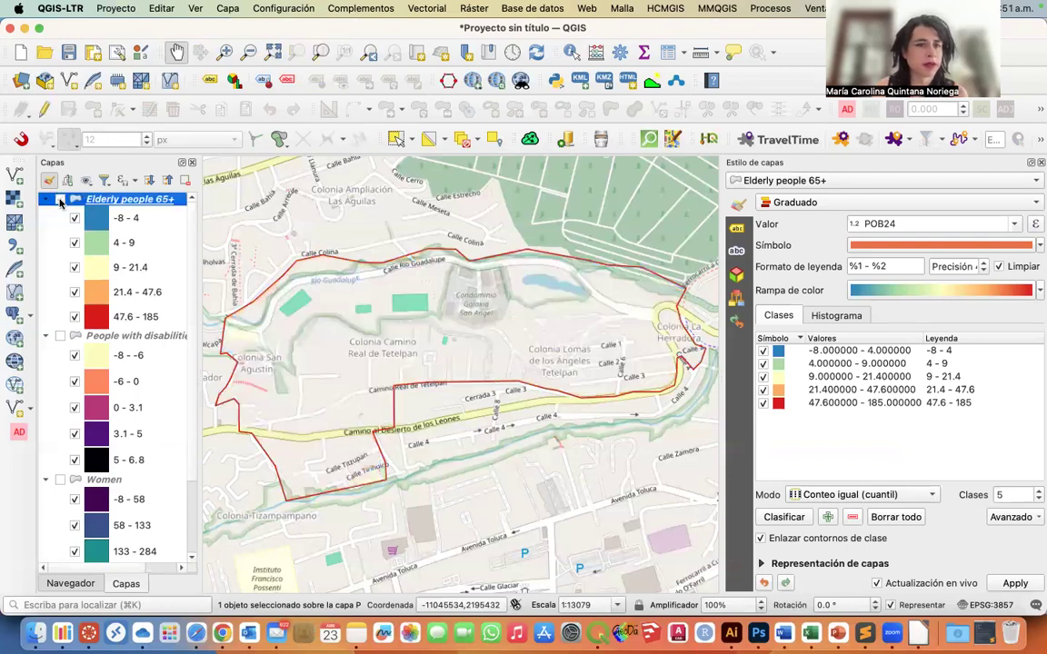
left_click(60, 479)
left_click(96, 480)
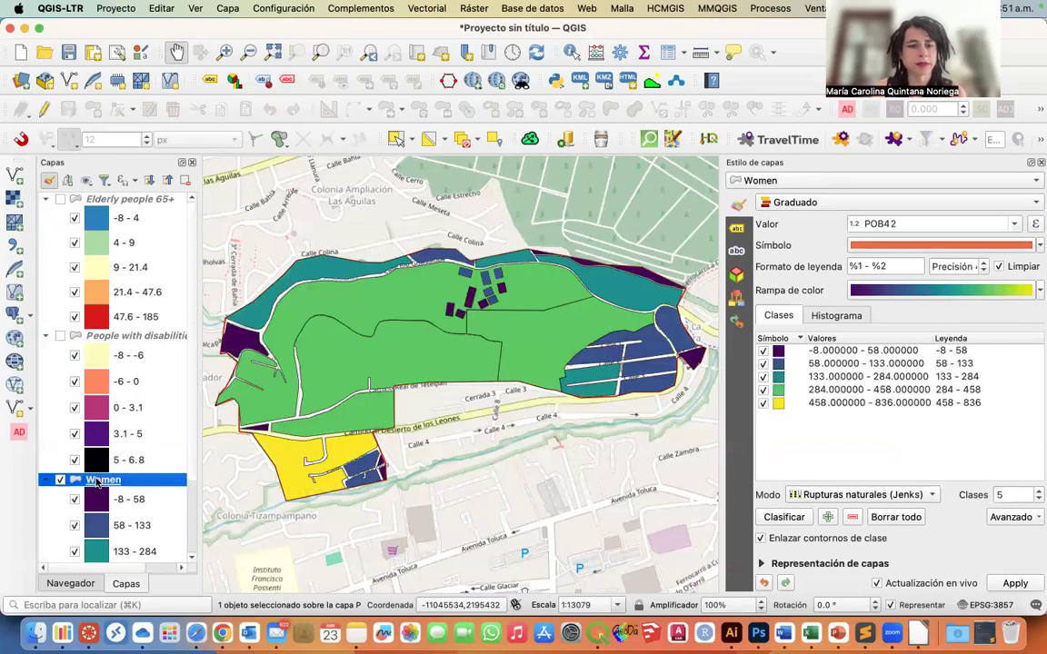
left_click(863, 244)
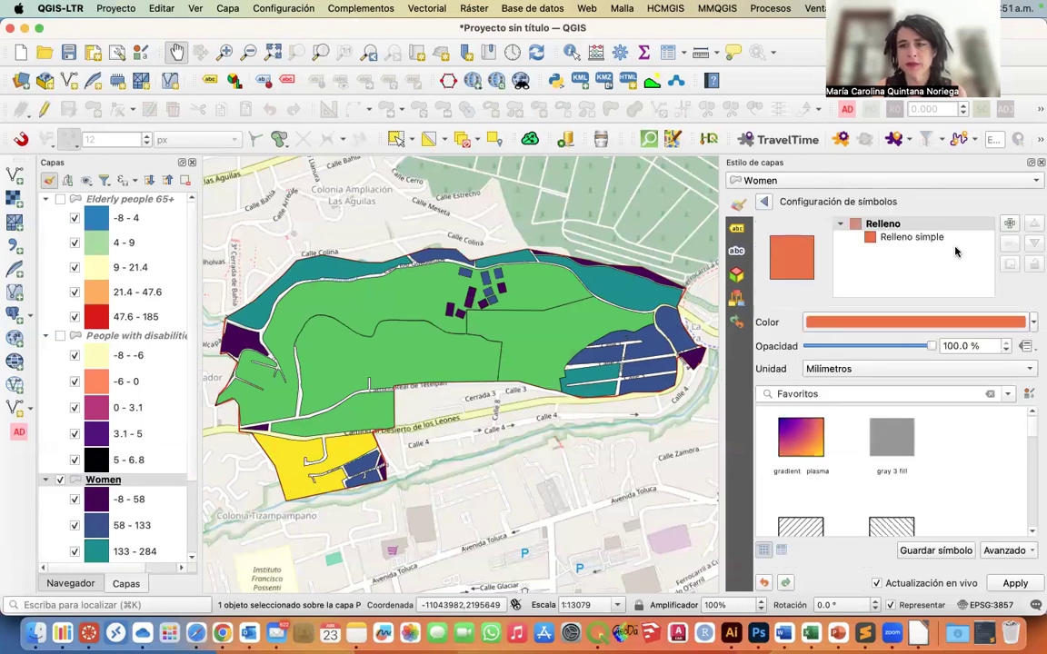
left_click(928, 237)
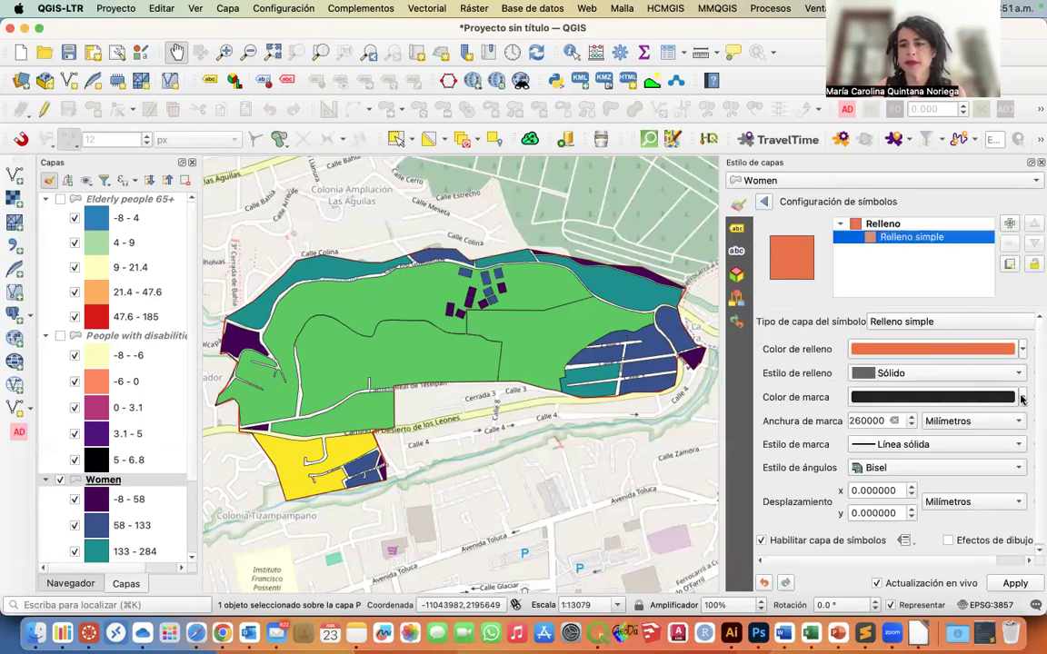
right_click(919, 354)
left_click(859, 305)
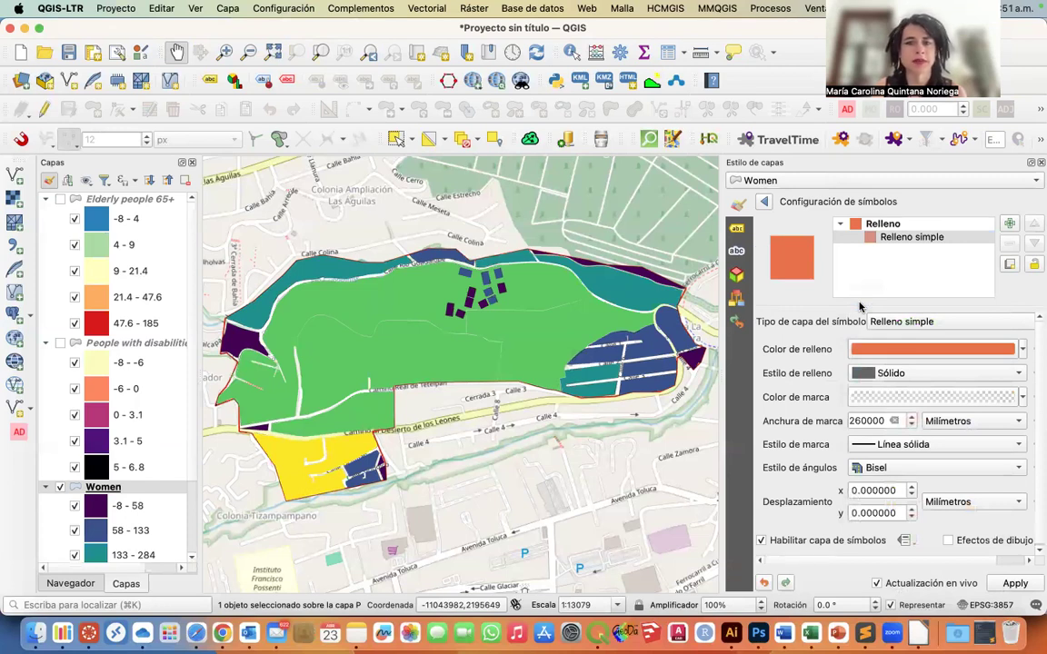
left_click(765, 202)
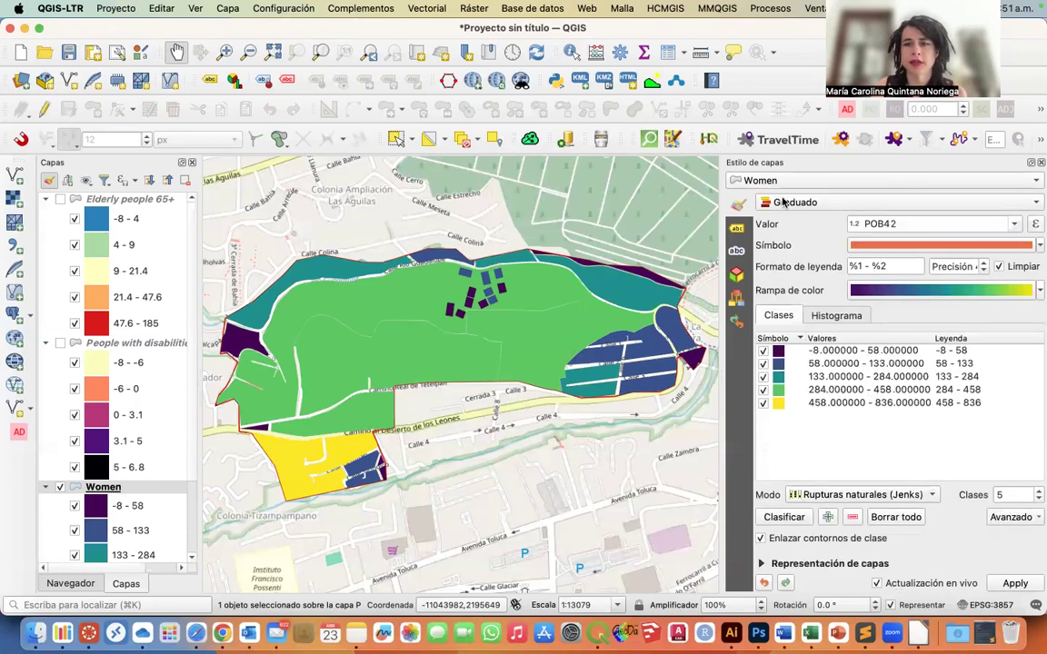
left_click(1040, 163)
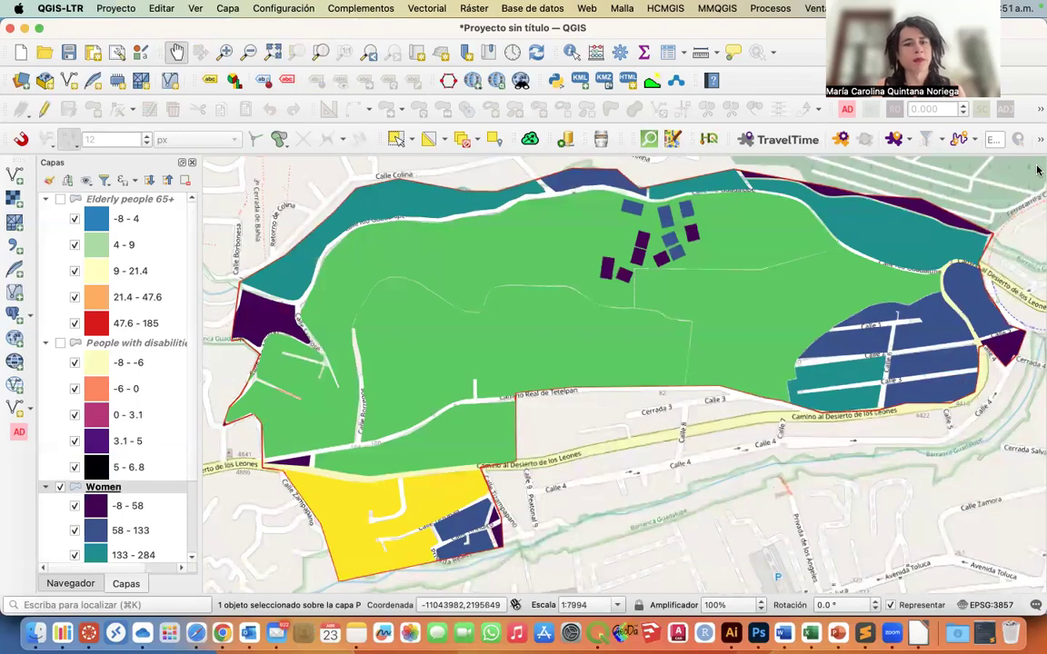
Save the project as MAPS in the UTILERIA folder inside AR1006B-GEO
scroll(96, 357, "down", 3)
scroll(102, 300, "up", 3)
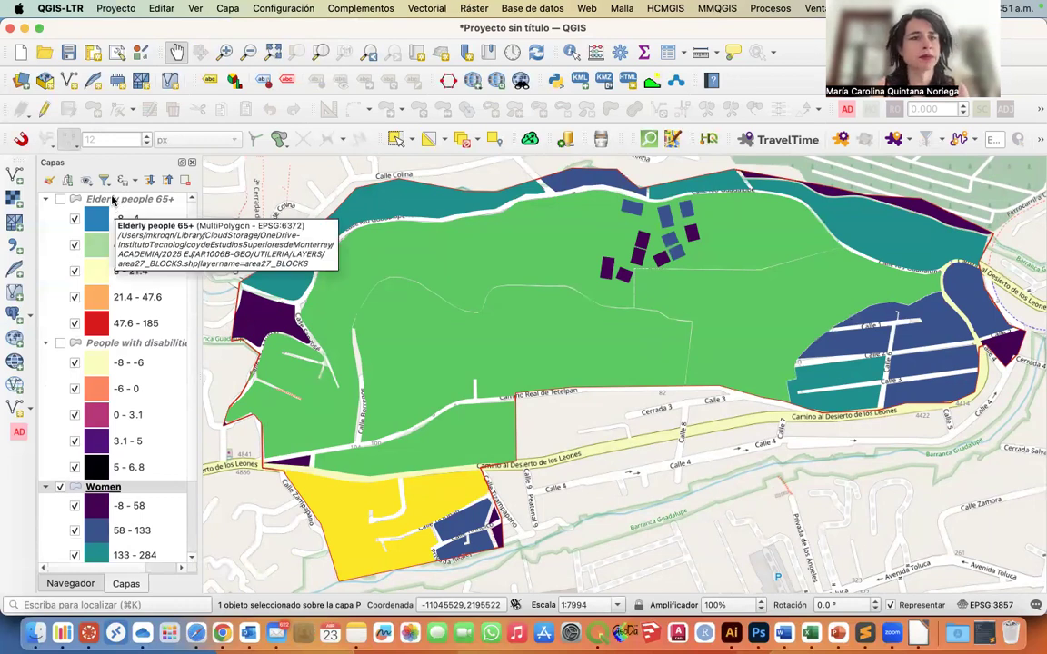
left_click(116, 9)
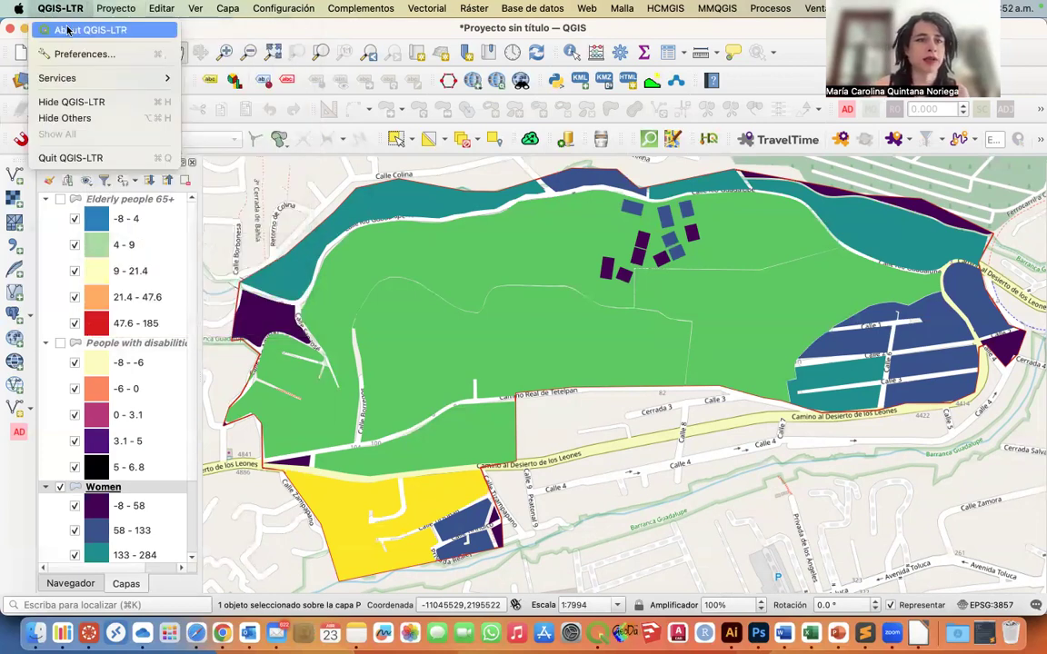
left_click(226, 33)
left_click(71, 55)
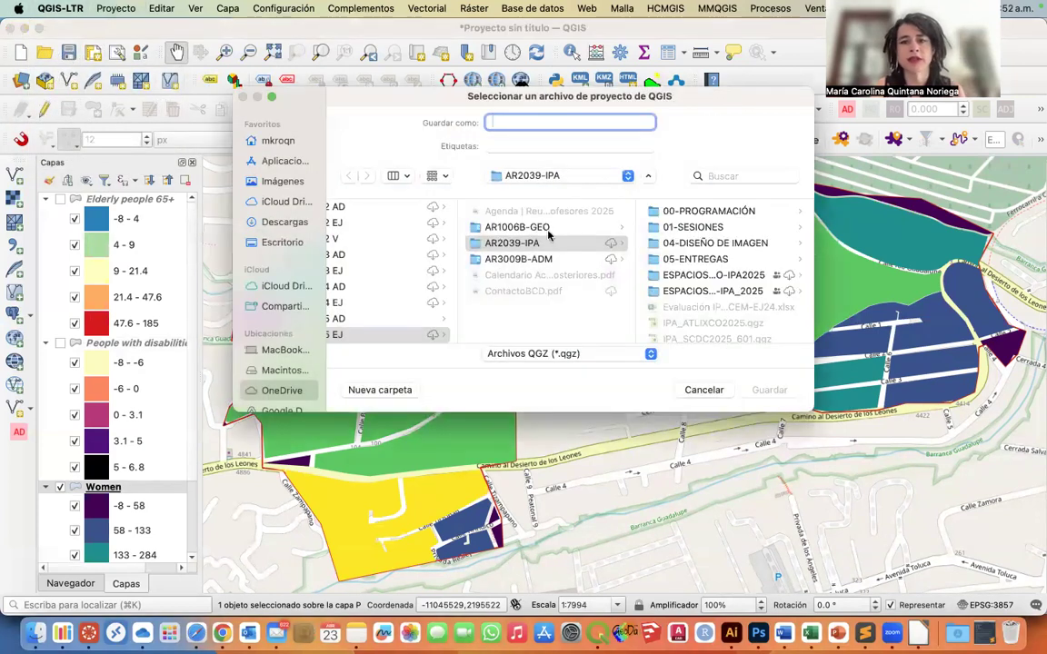
left_click(508, 227)
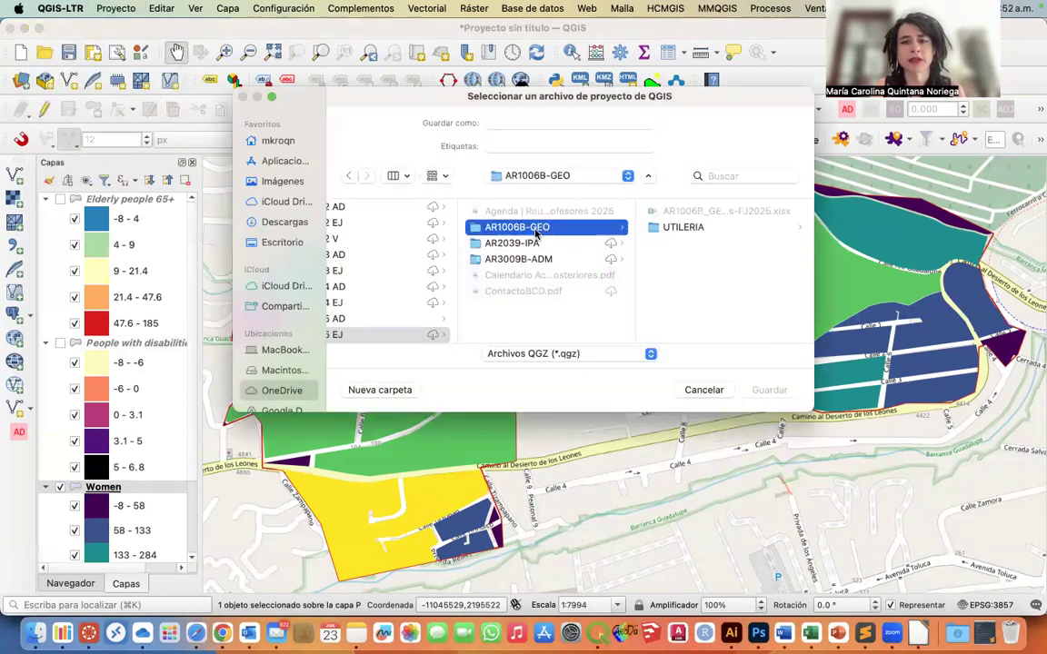
left_click(665, 228)
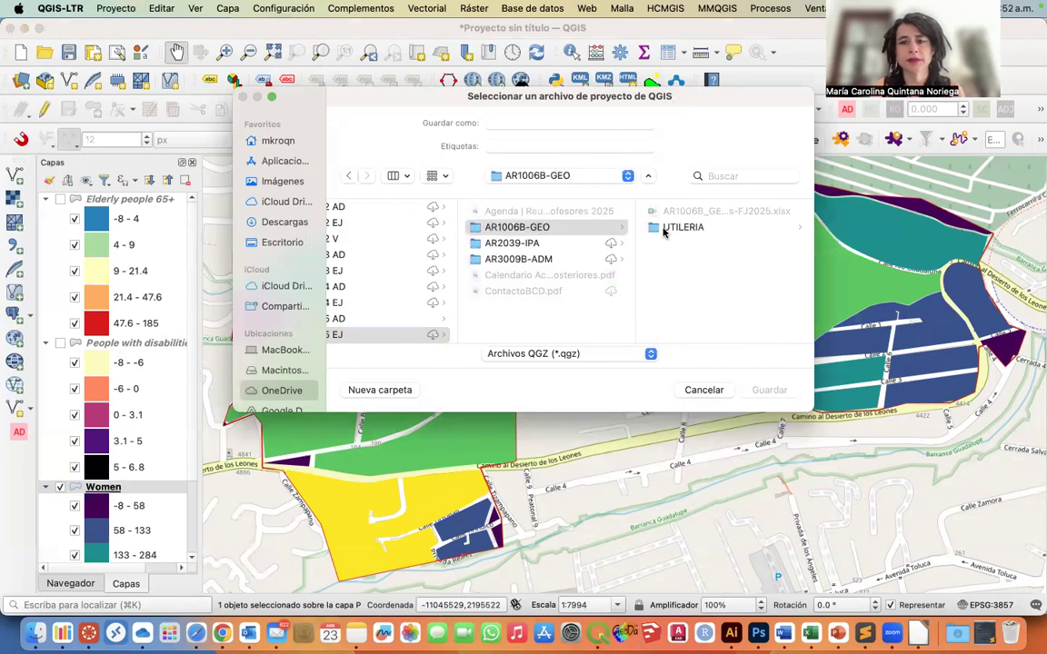
left_click(496, 120)
type("MAPS")
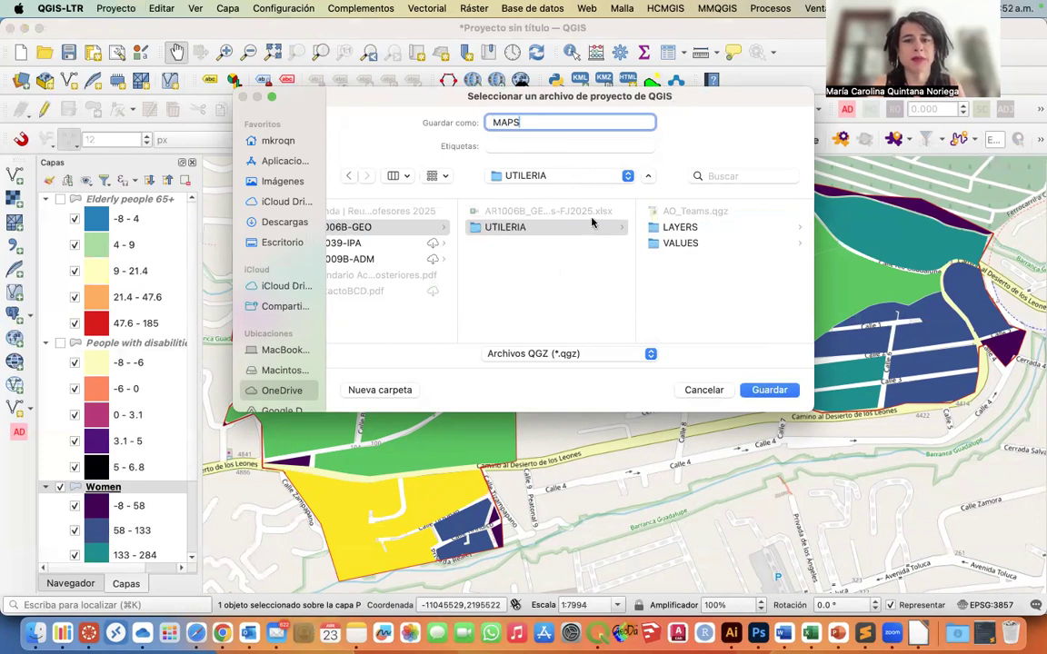
left_click(759, 390)
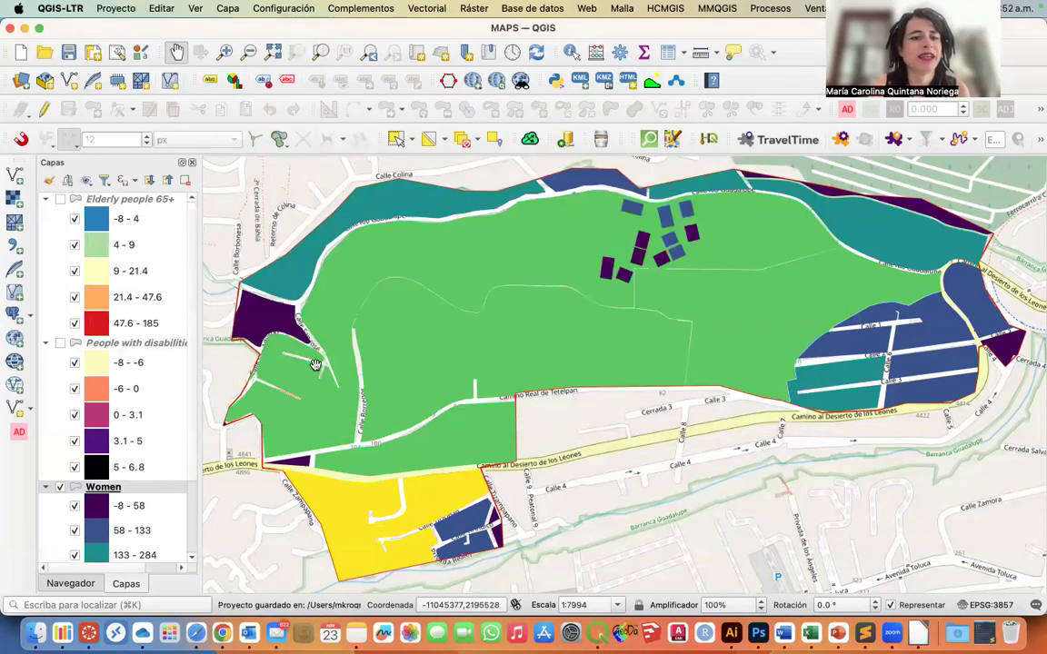
Create a new print layout titled DEMOGRAPHICS
left_click(116, 9)
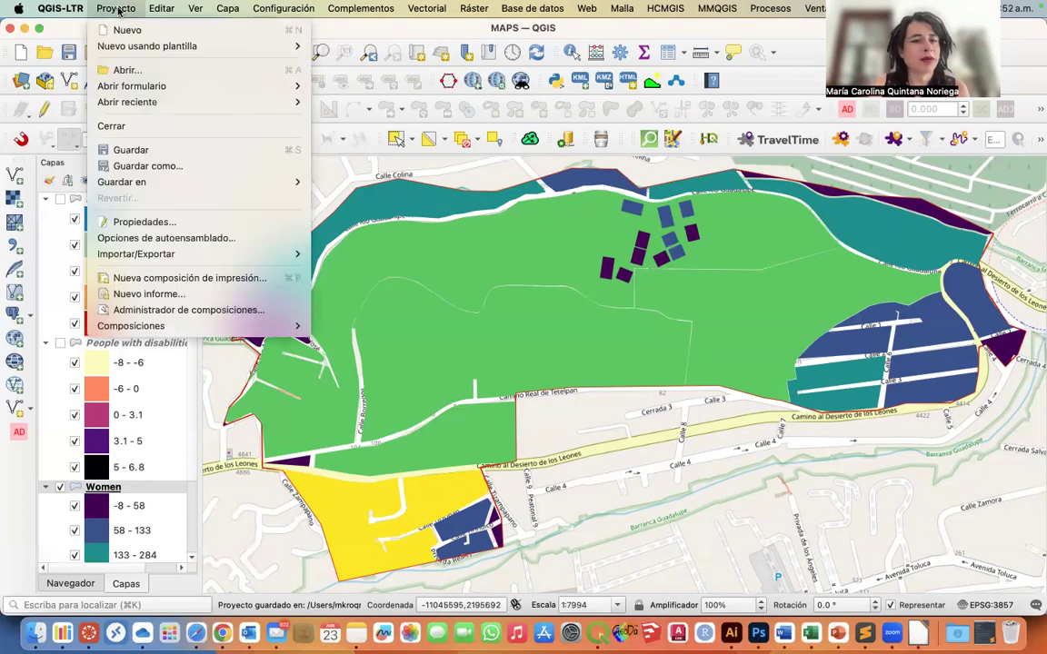
left_click(183, 280)
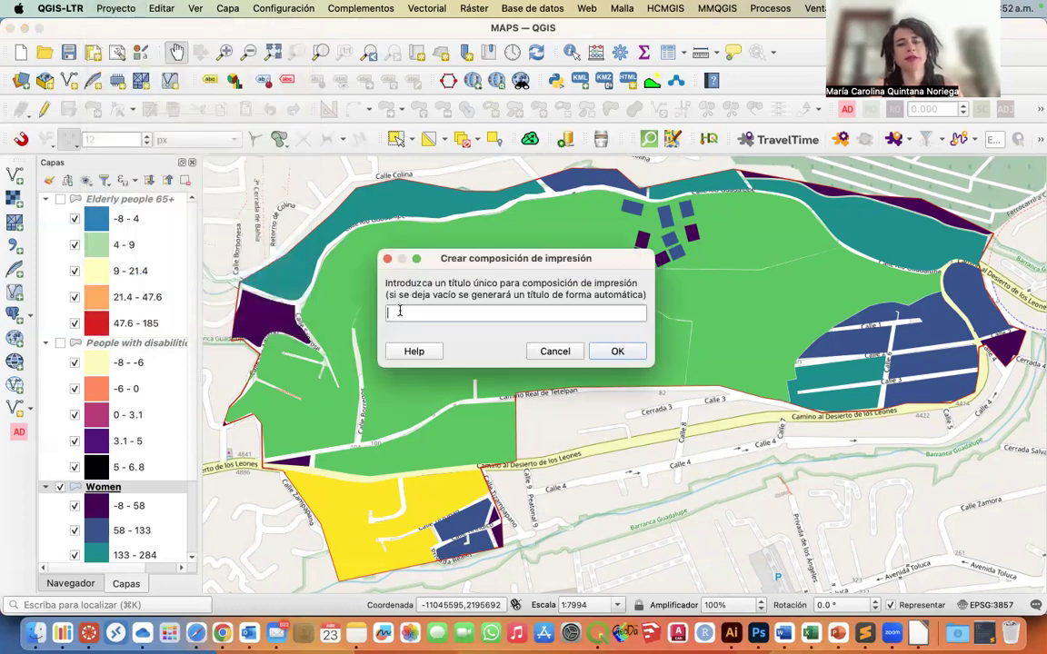
type("DEMOGRAPHICS")
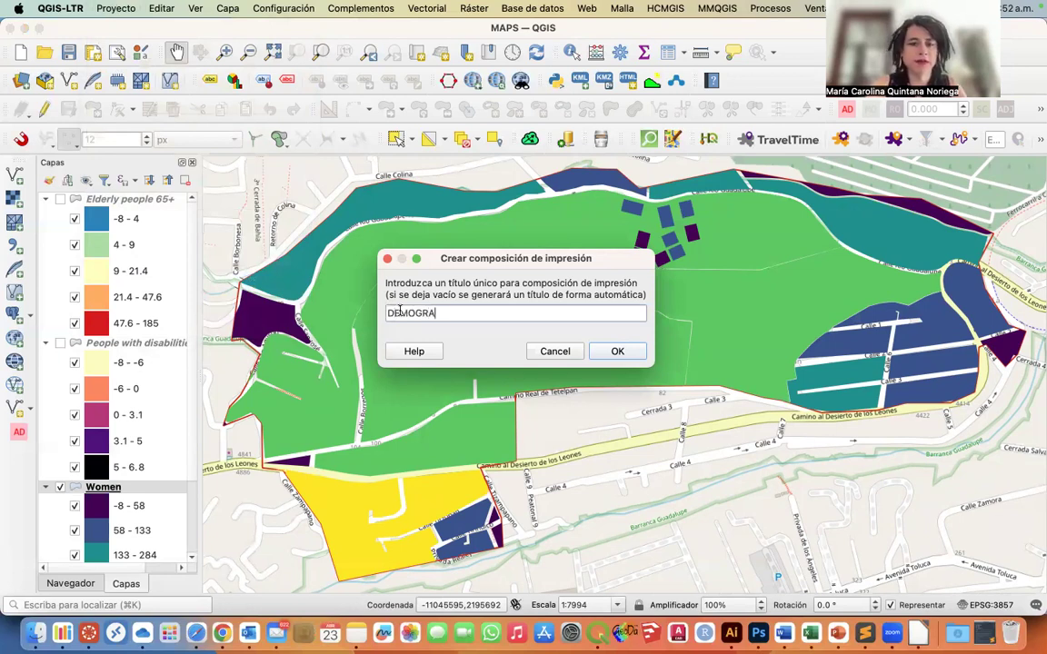
left_click(617, 351)
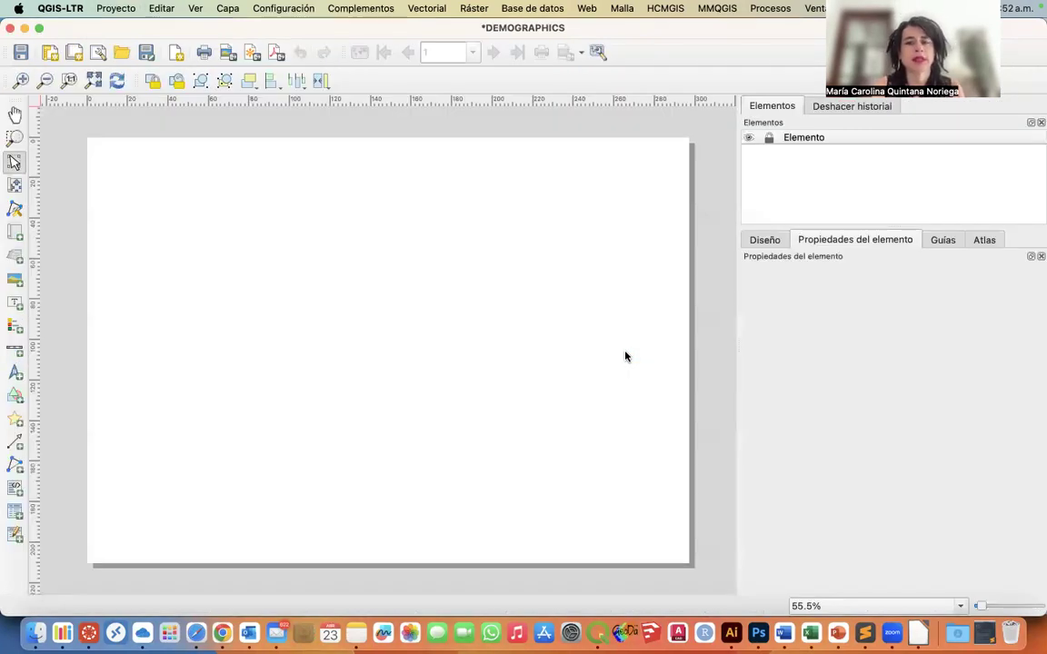
Set the layout page to a custom size of 365 mm wide by 200 mm high
left_click(427, 173)
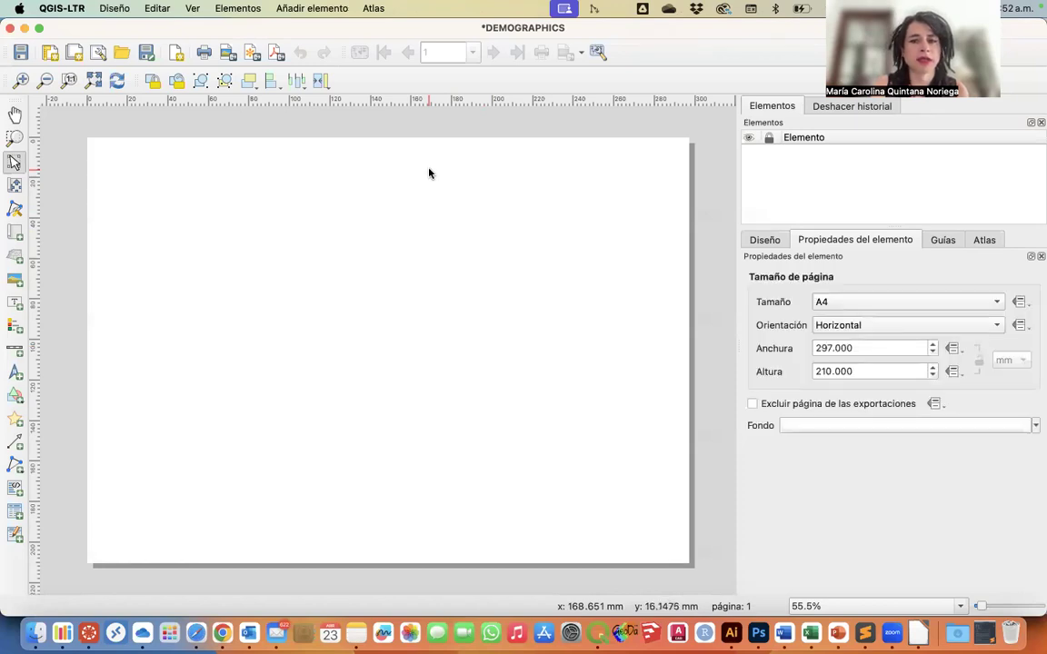
double_click(818, 348)
type("365")
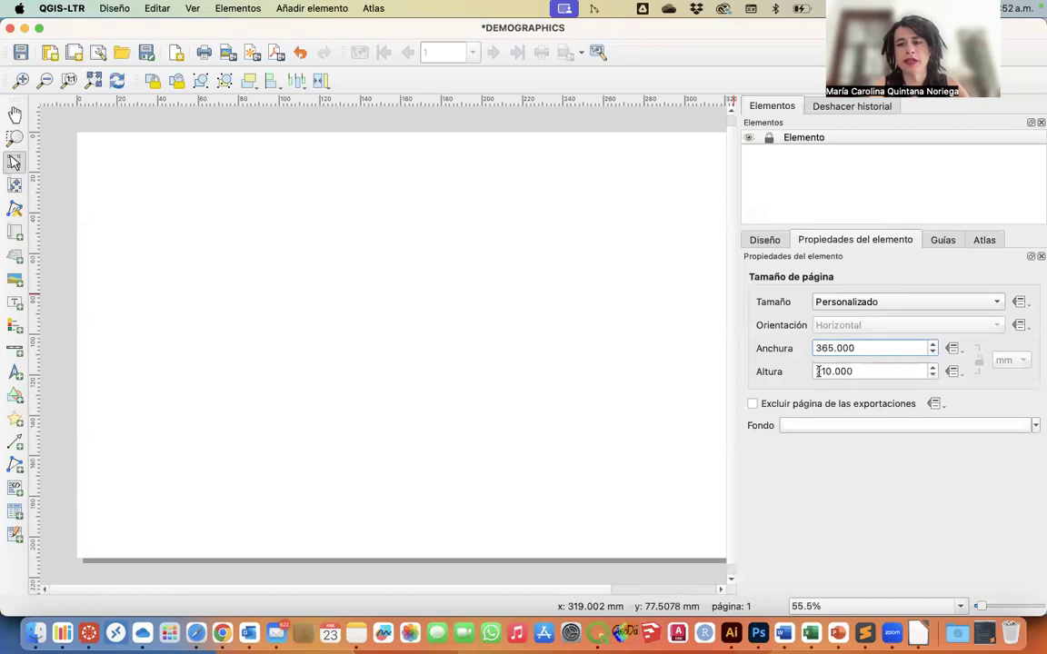
left_click(818, 372)
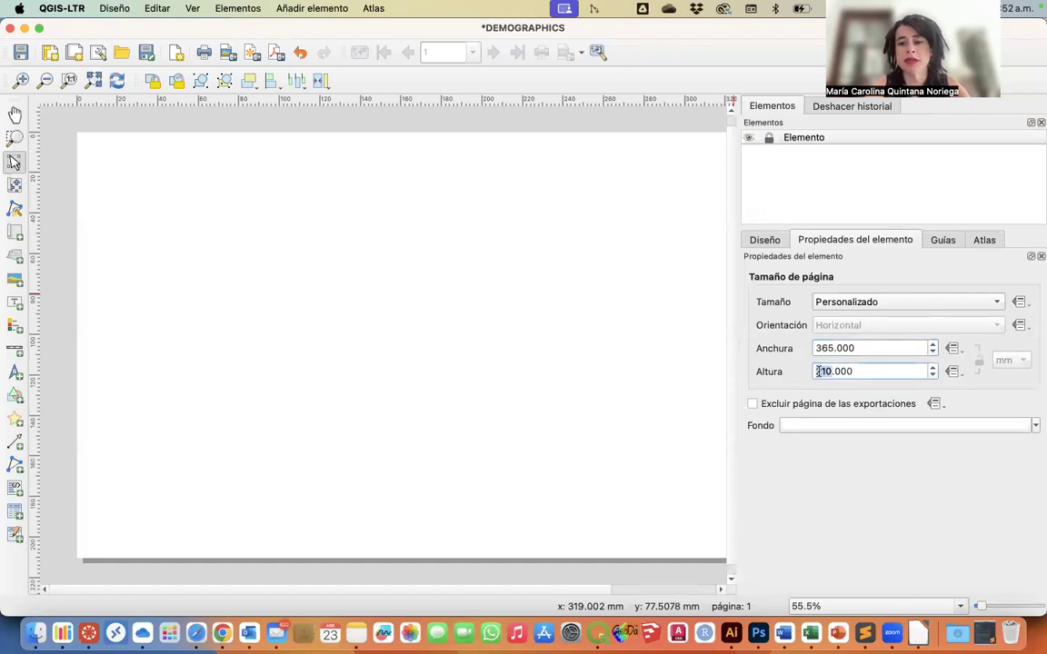
double_click(818, 371)
type("200")
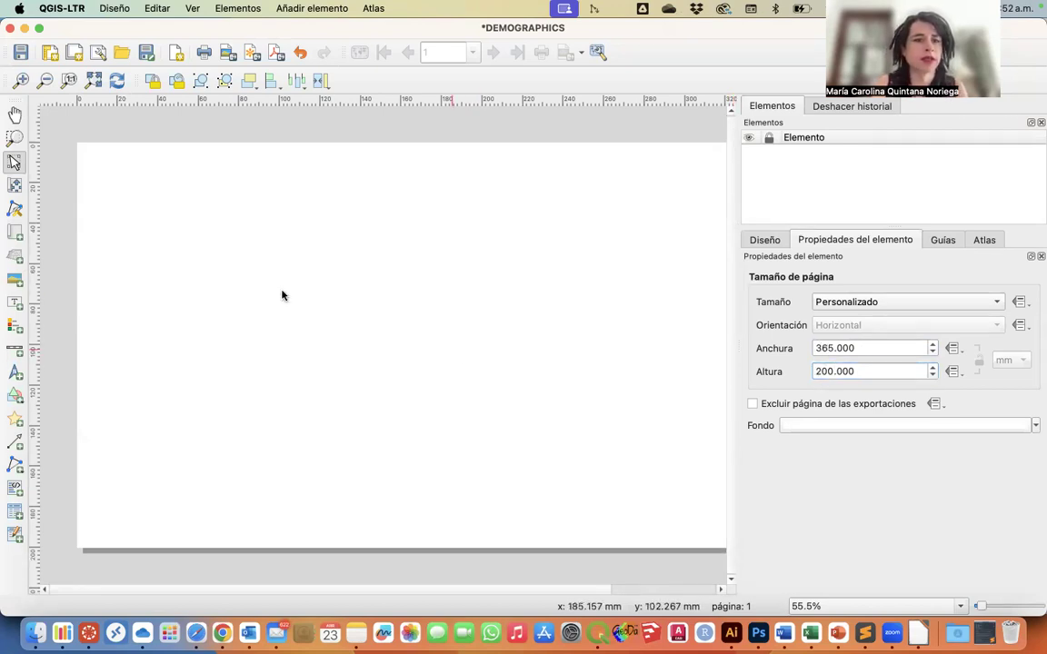
left_click(15, 114)
left_click_drag(393, 302, 356, 302)
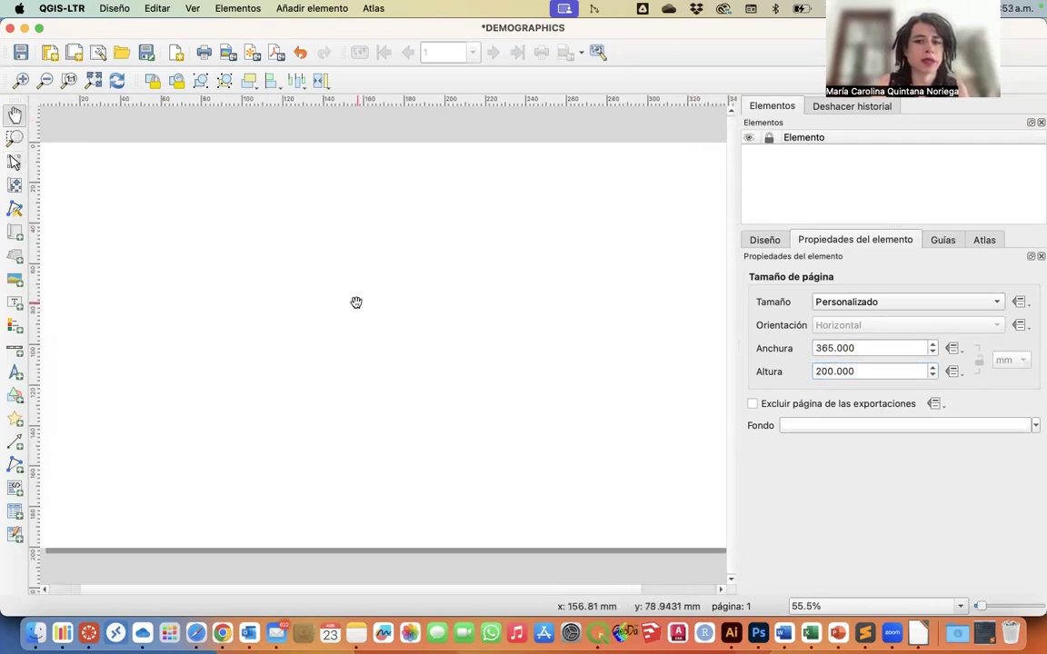
left_click(94, 80)
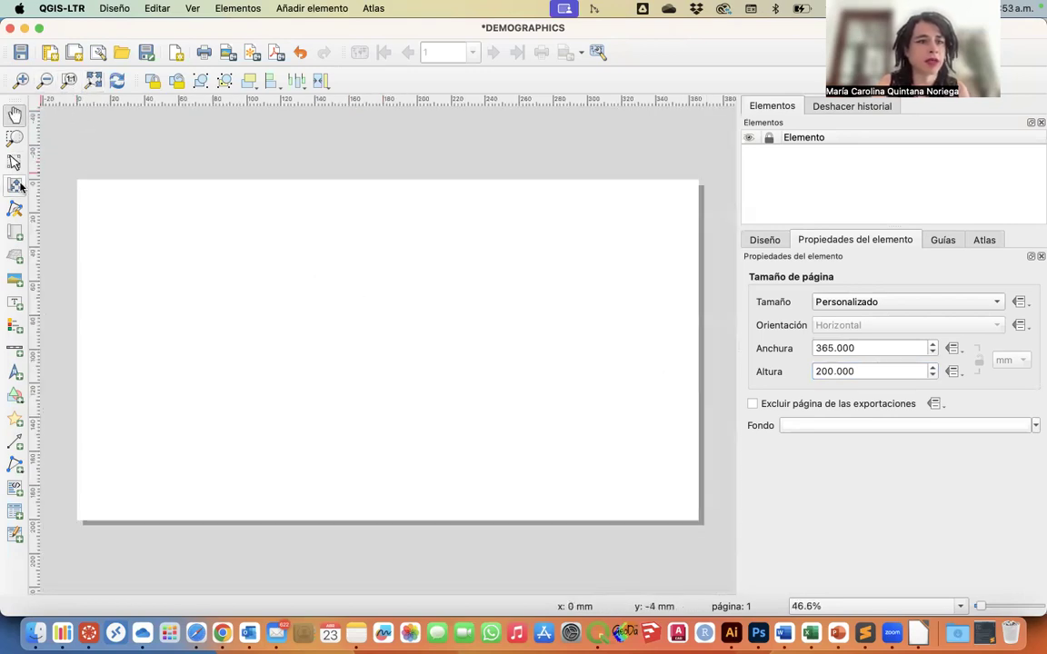
Add a map about 290 by 190 mm, leaving a blank strip along the page's right side, and set its scale to 5500
left_click(14, 233)
left_click_drag(86, 189, 583, 514)
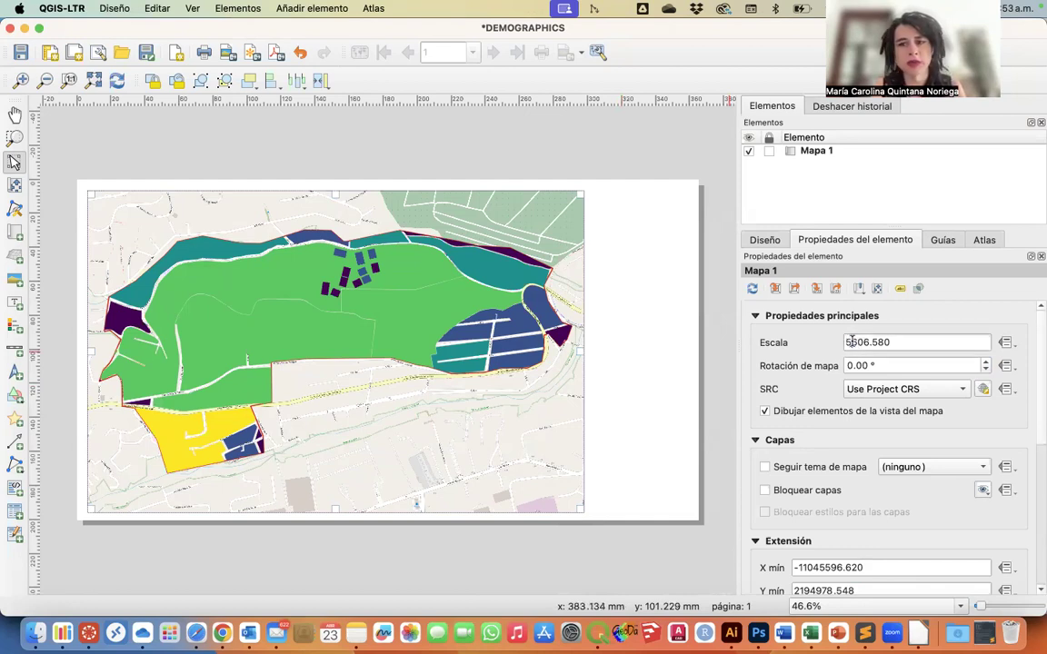
left_click_drag(850, 342, 951, 342)
type("500")
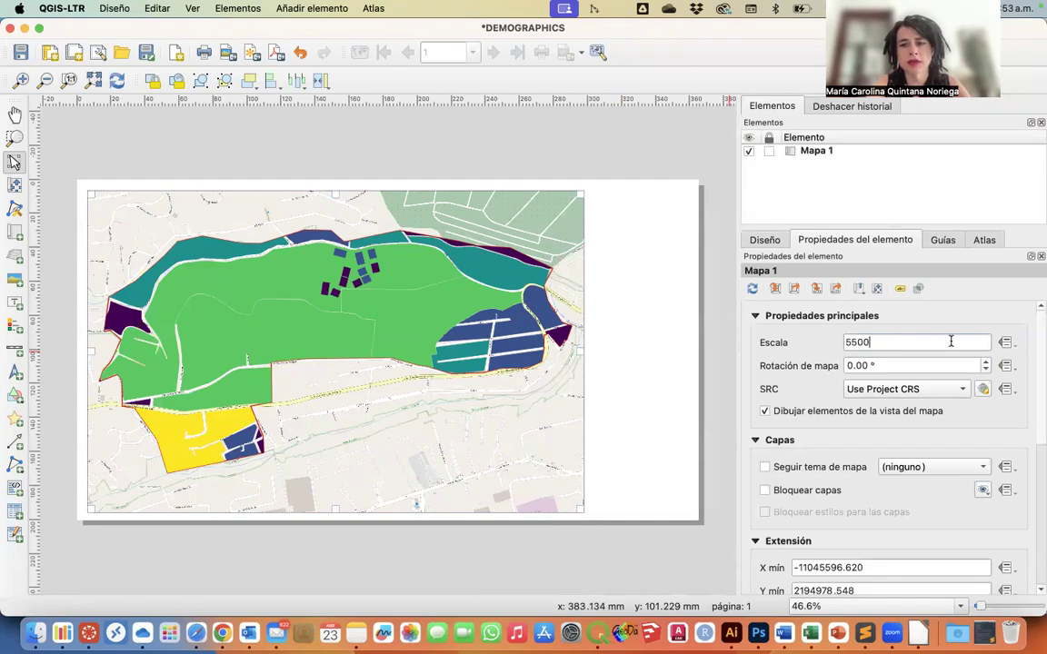
key("Return")
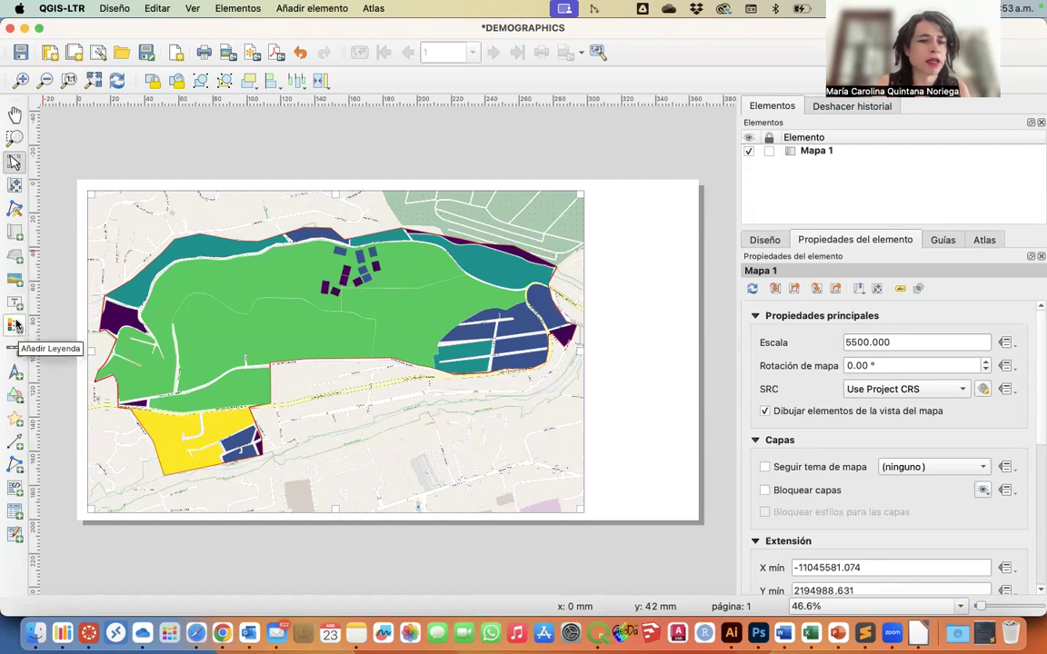
Add a north arrow beside the map's upper right corner, using the circular NorthArrow_01 symbol from the arrows group
left_click(15, 370)
left_click_drag(601, 191, 639, 231)
left_click_drag(636, 226, 636, 226)
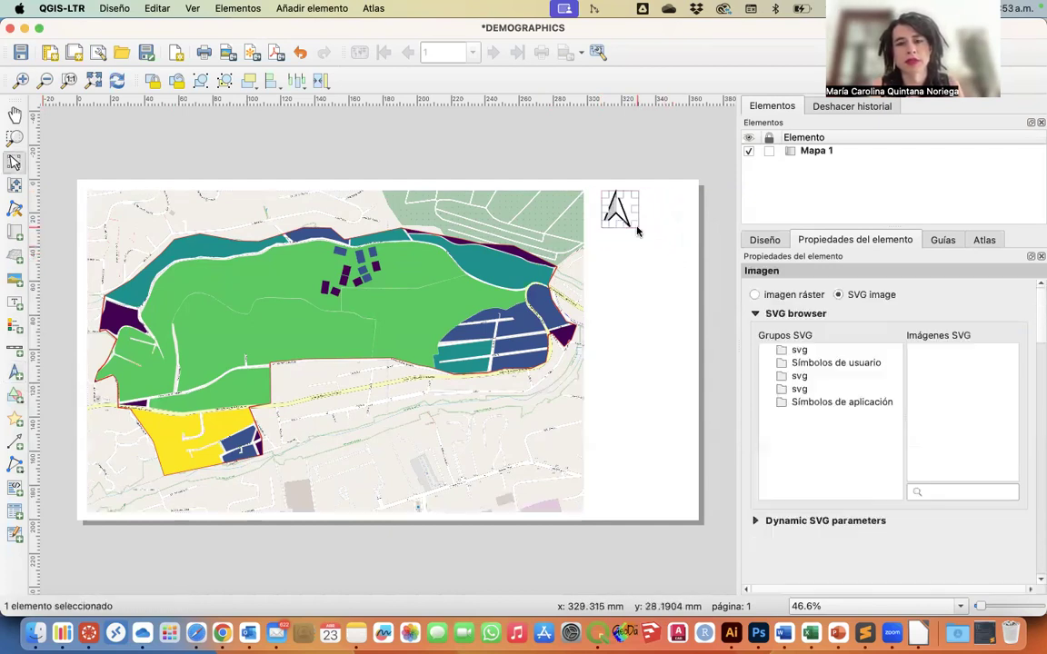
left_click(817, 428)
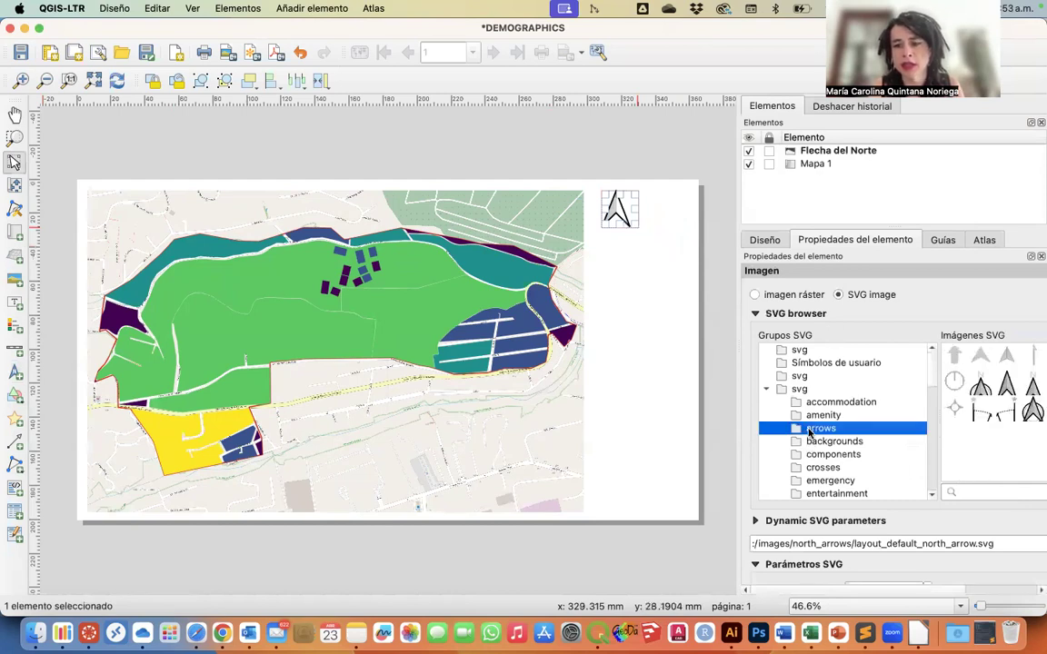
left_click(954, 383)
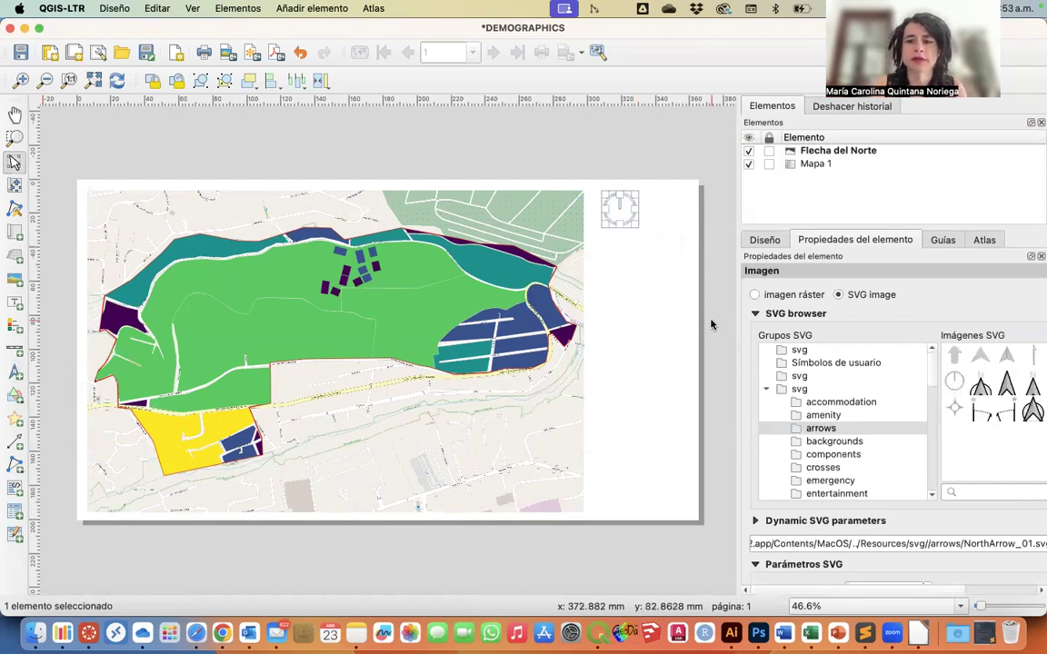
Set the north arrow's fill colour to black and deselect it
scroll(745, 493, "down", 1)
scroll(745, 493, "down", 5)
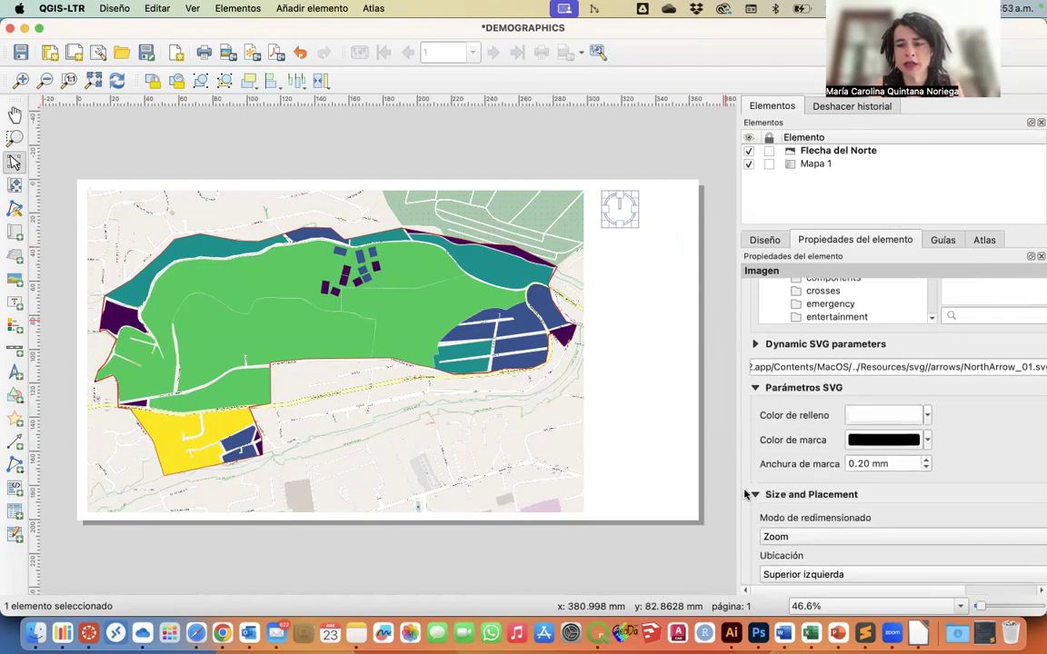
left_click(927, 406)
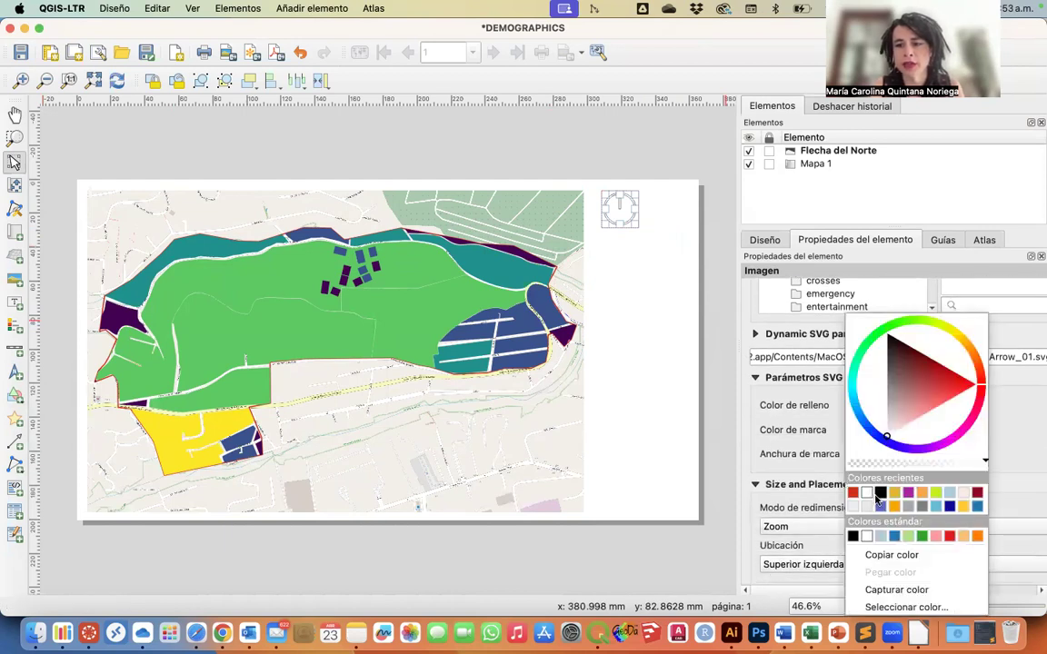
left_click(882, 499)
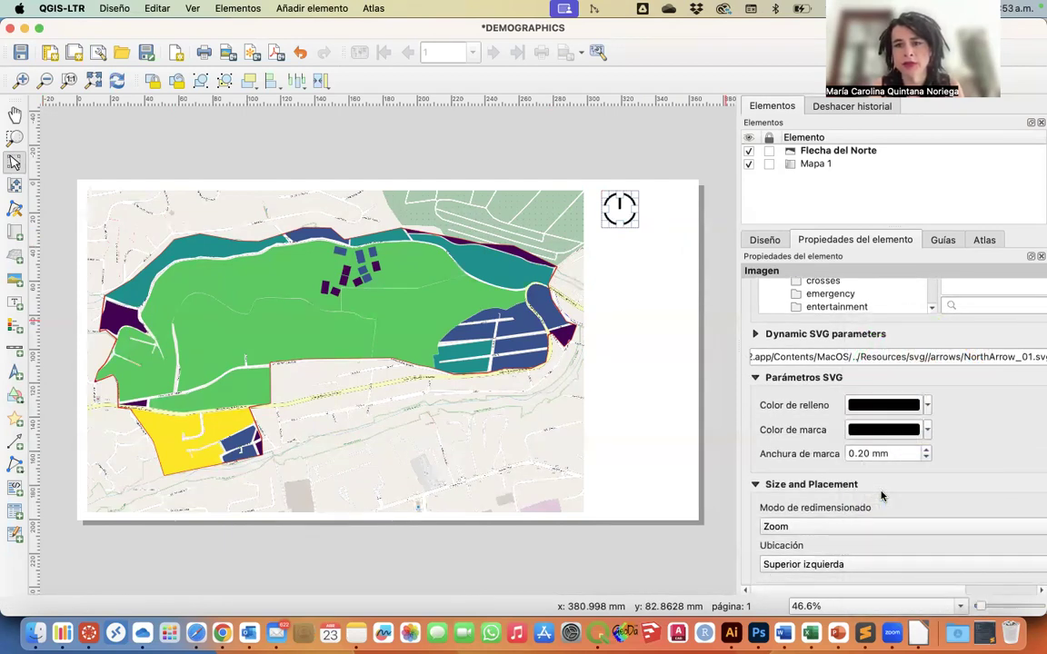
left_click(667, 141)
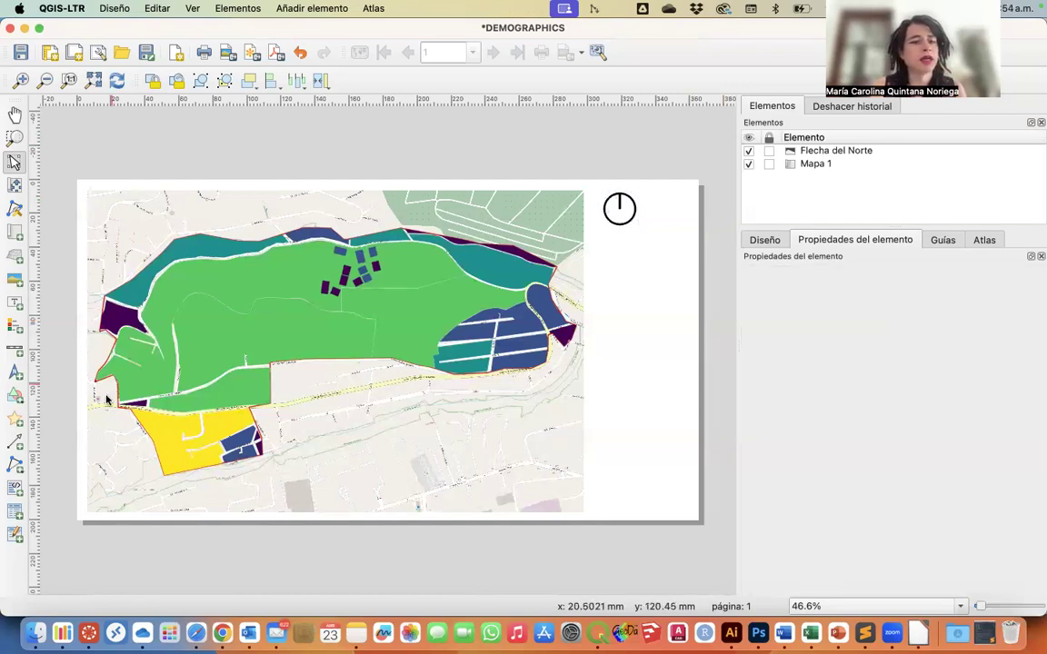
Add a scale bar in the page's lower right corner and a legend between it and the north arrow
left_click(13, 352)
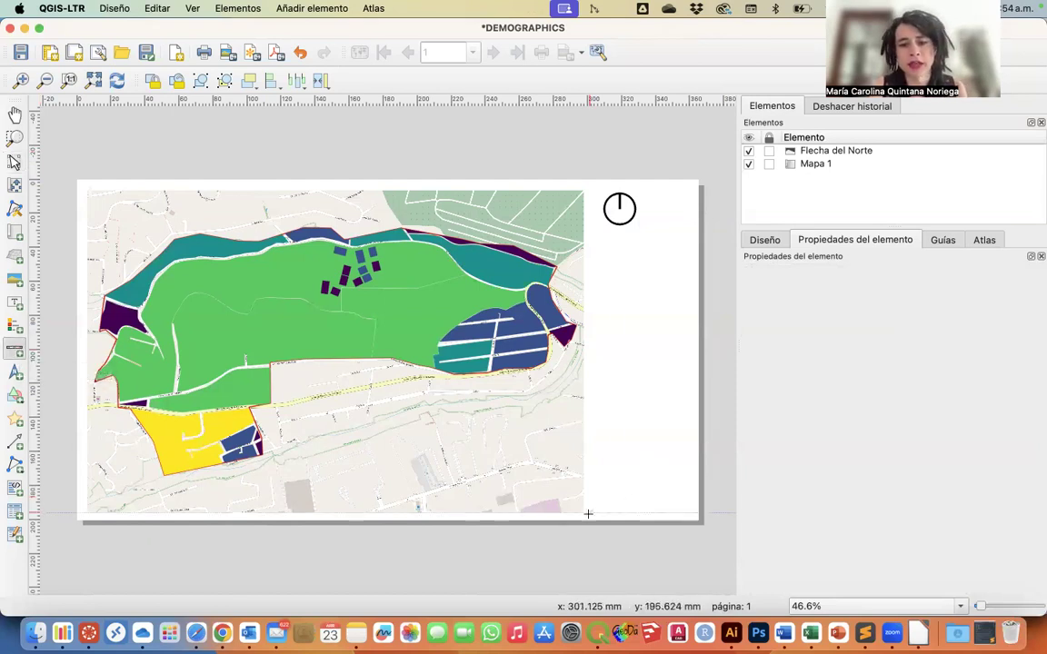
left_click_drag(588, 510, 690, 494)
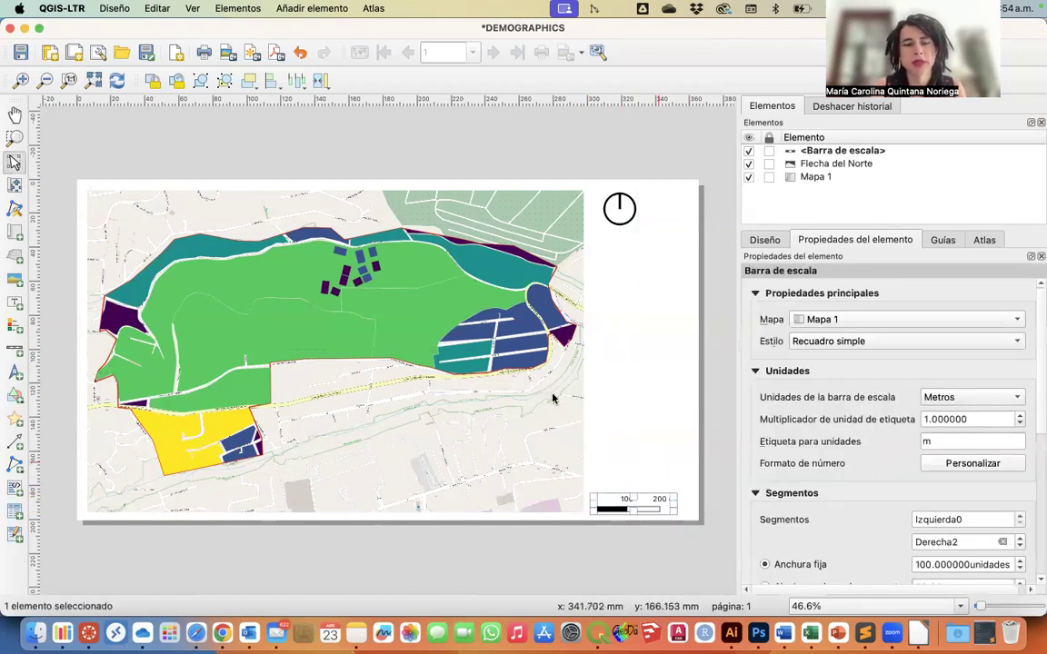
left_click(15, 325)
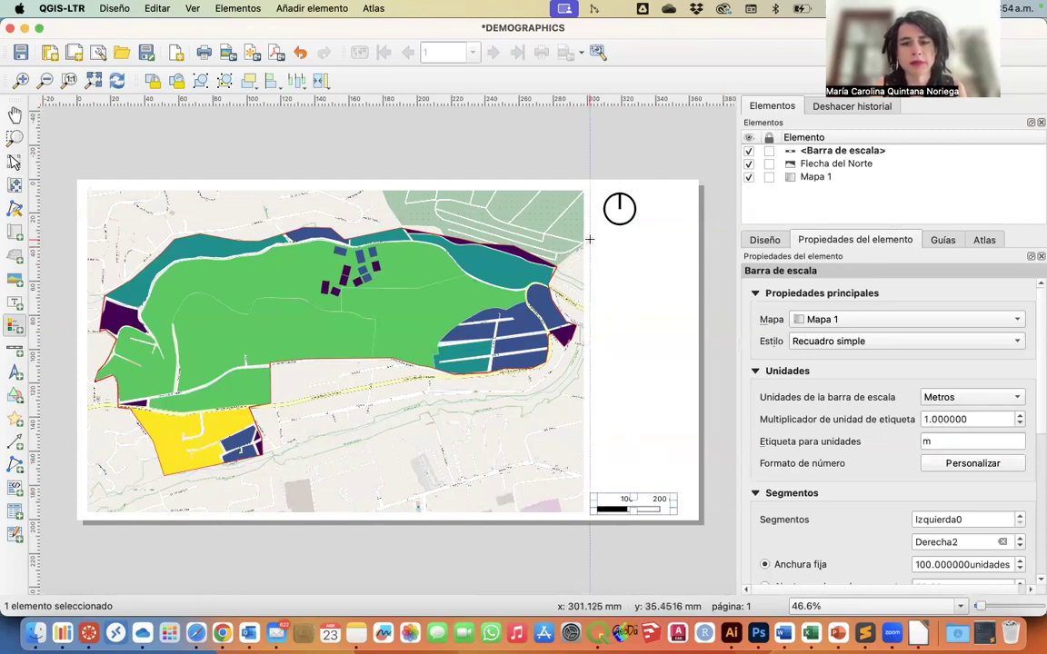
mouse_move(591, 236)
left_mouse_down()
mouse_move(643, 452)
mouse_move(692, 491)
left_mouse_up()
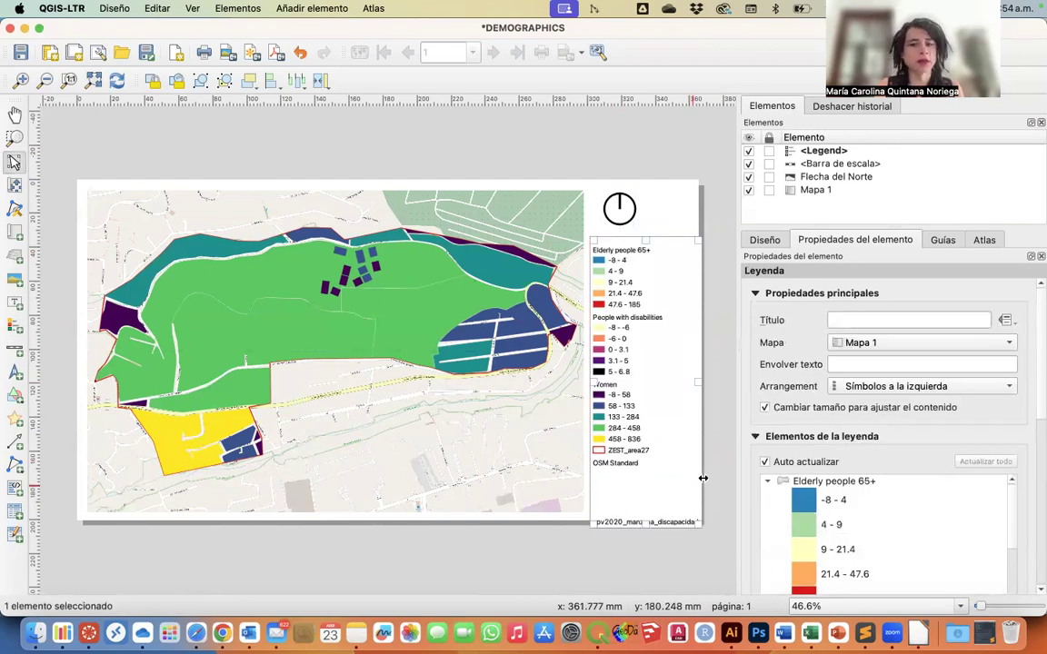
Restrict the legend to items inside the linked map and switch back to the main project window
scroll(781, 436, "down", 3)
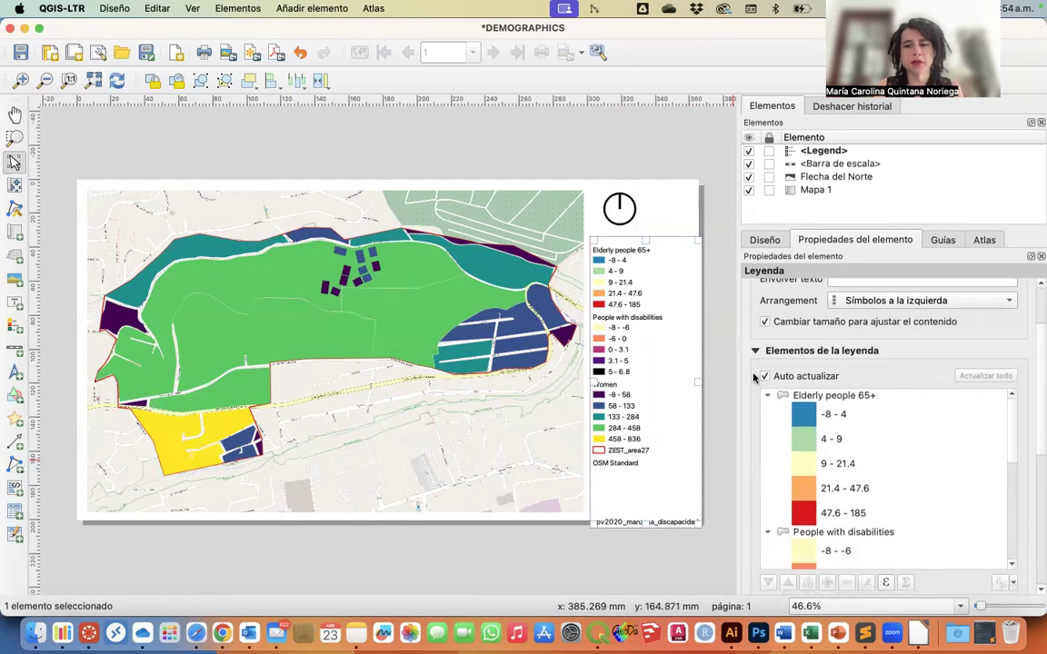
scroll(753, 378, "down", 5)
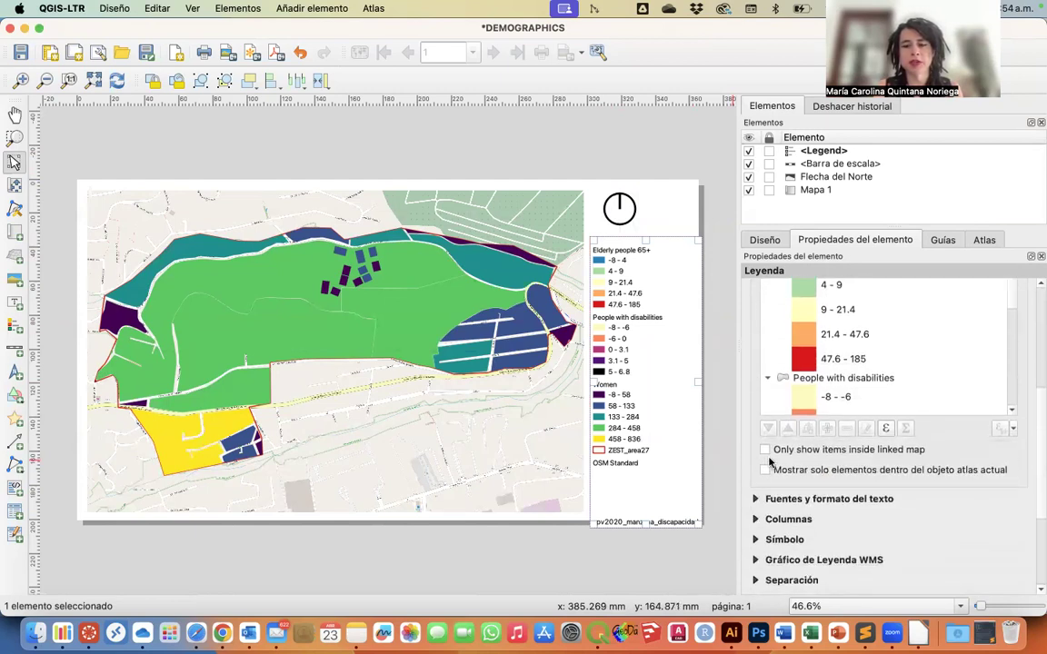
left_click(764, 450)
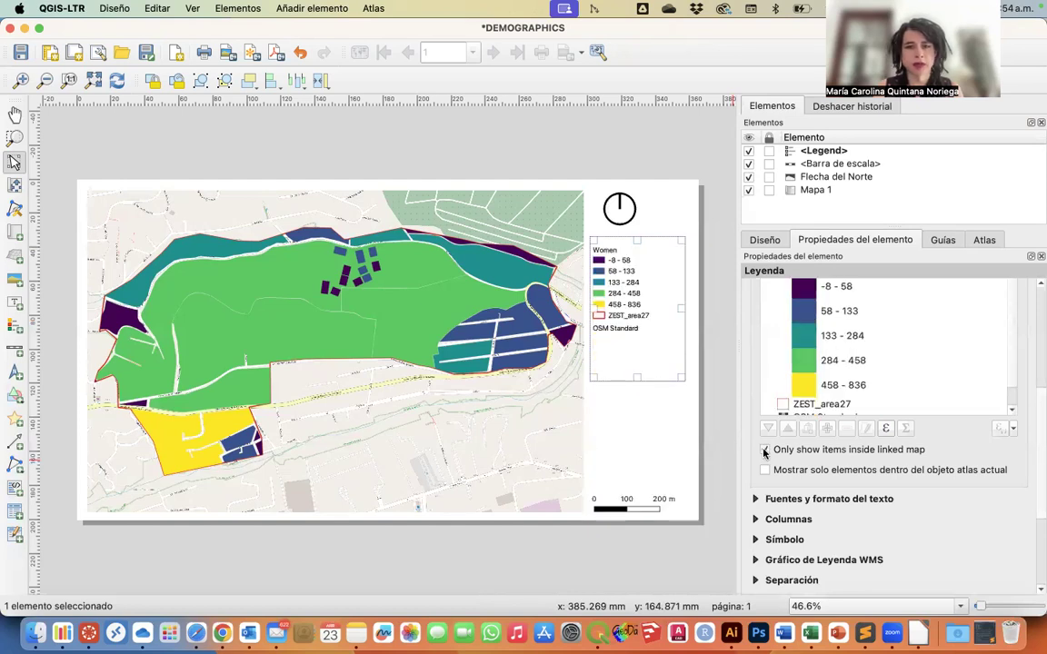
key("ctrl+Up")
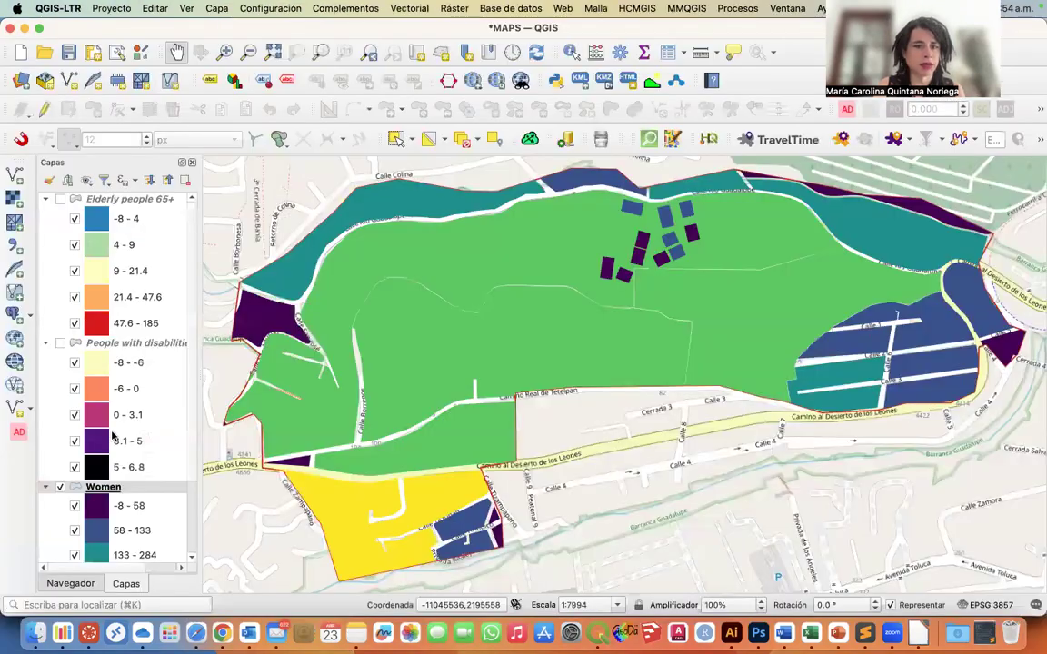
Return to the DEMOGRAPHICS layout, lock the layers of Mapa 1 and deselect the map
scroll(113, 438, "down", 3)
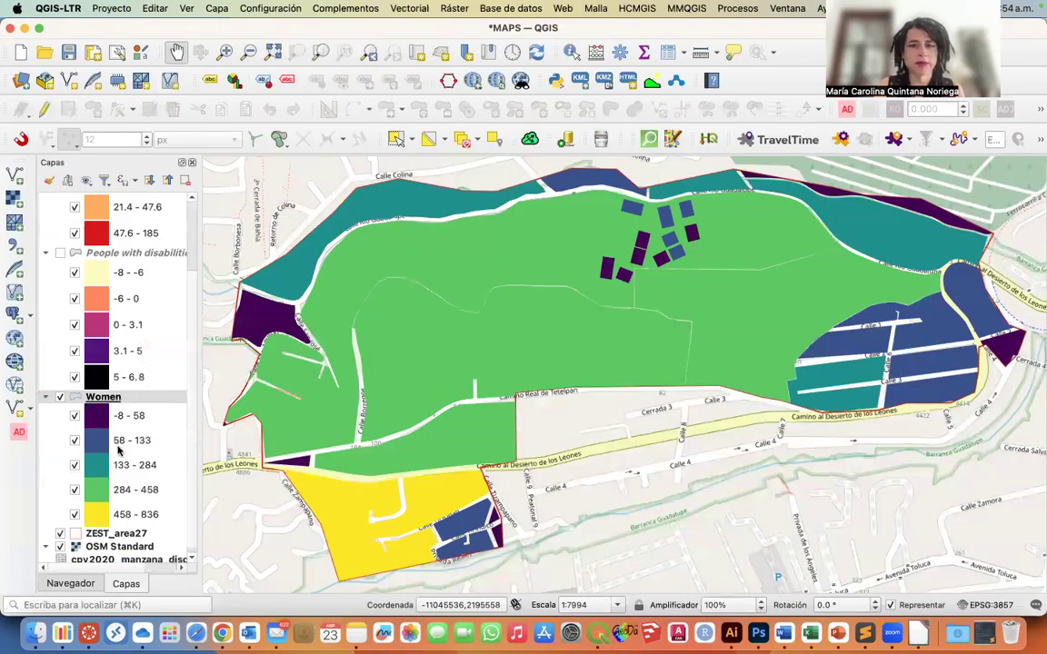
key("ctrl+Up")
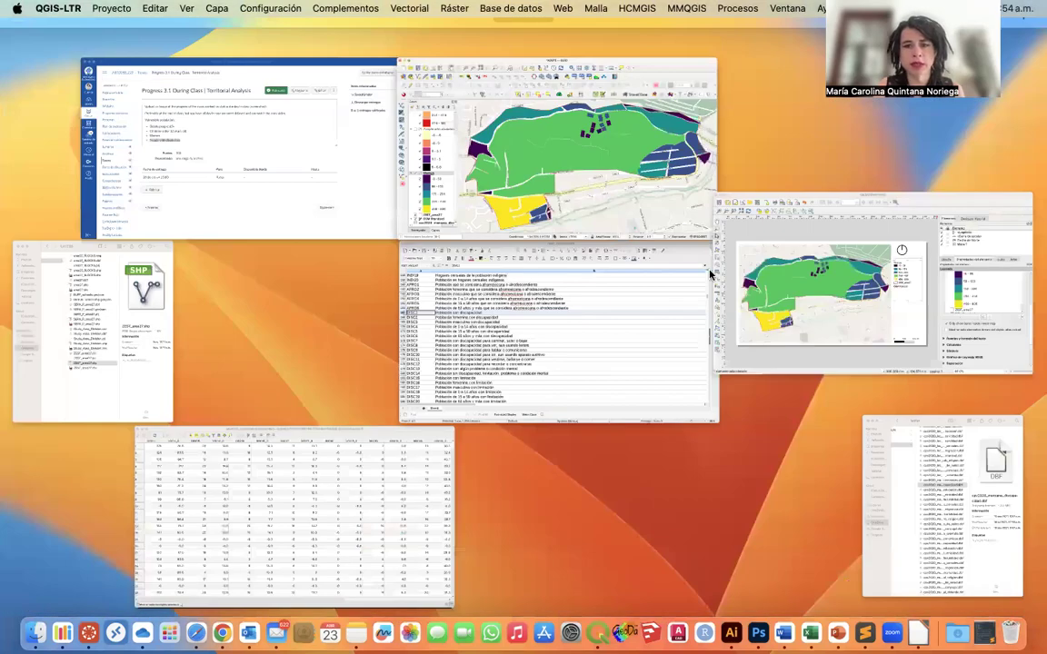
left_click(713, 273)
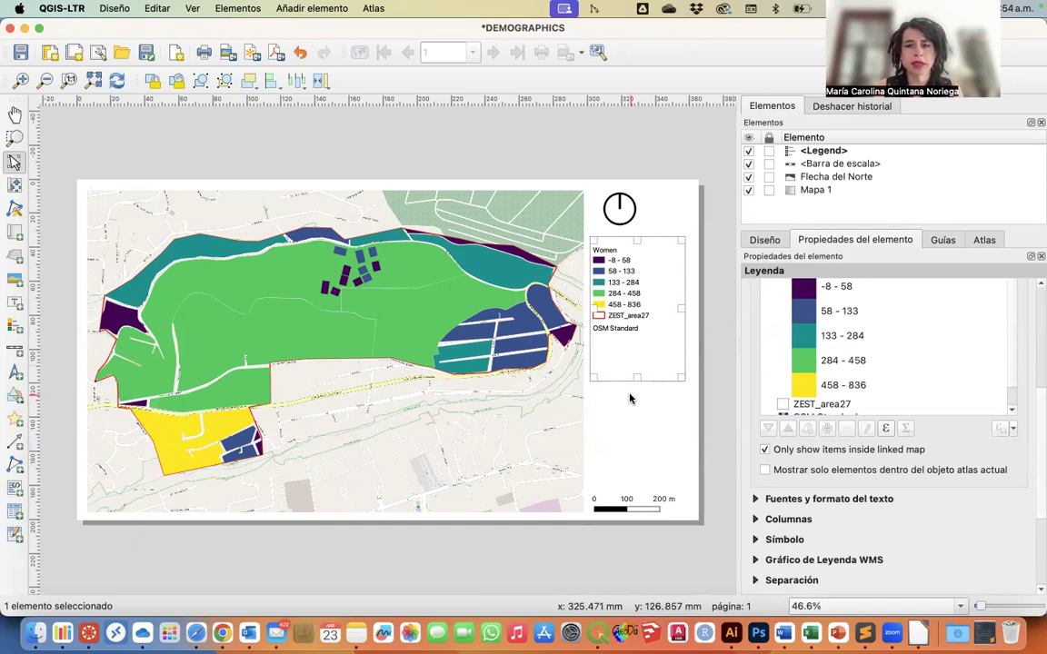
left_click(513, 219)
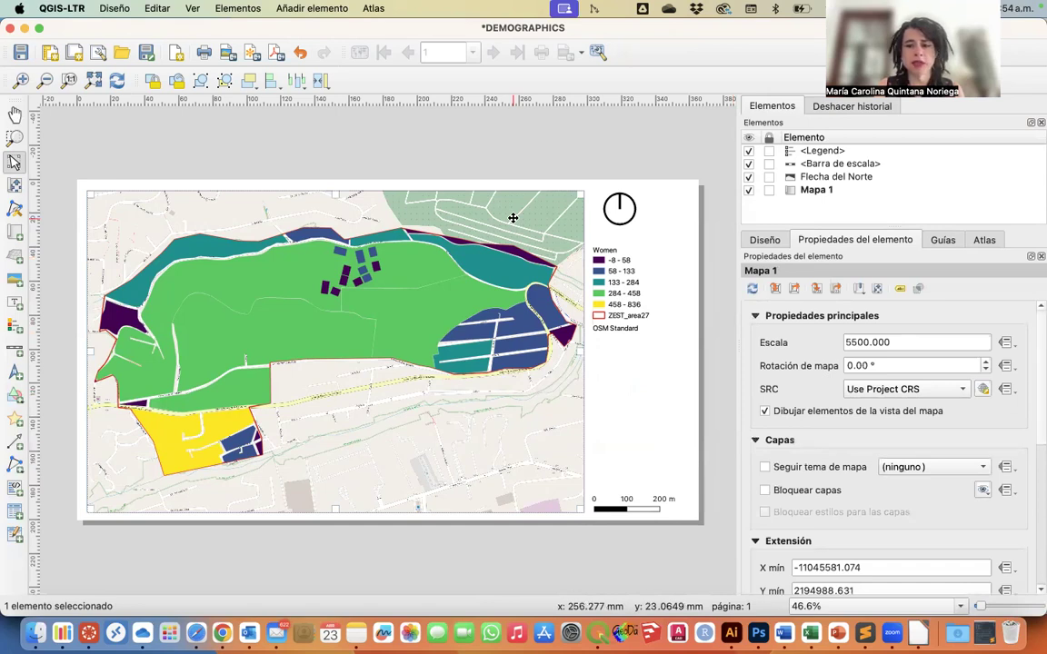
left_click(764, 490)
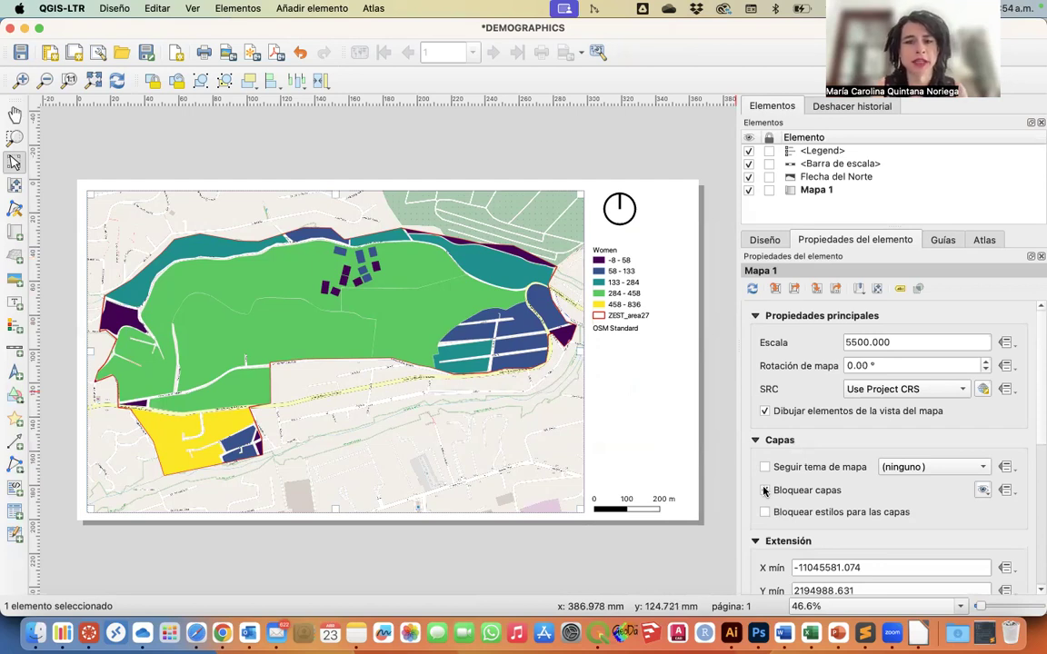
left_click(648, 135)
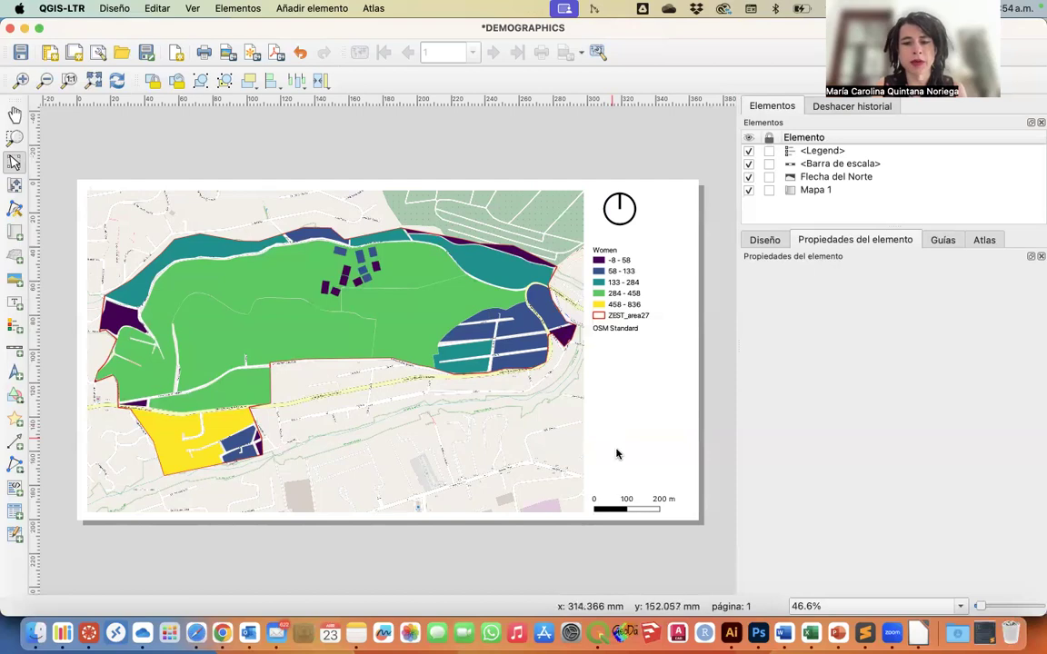
Set the scale bar to 3 right segments and shift it slightly toward the map
left_click(621, 509)
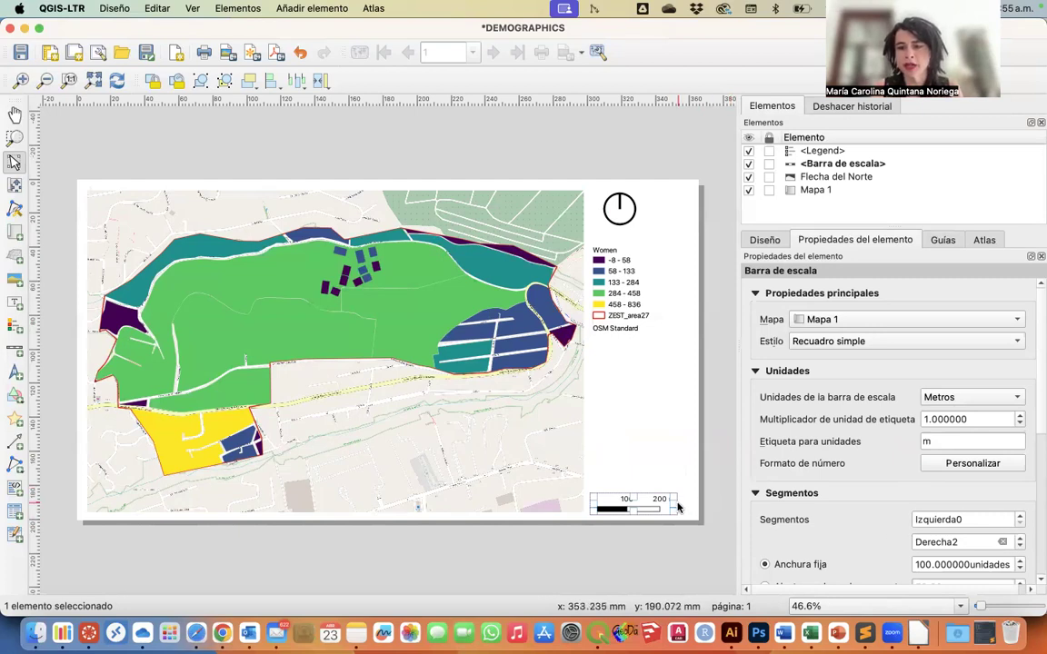
left_click(1021, 539)
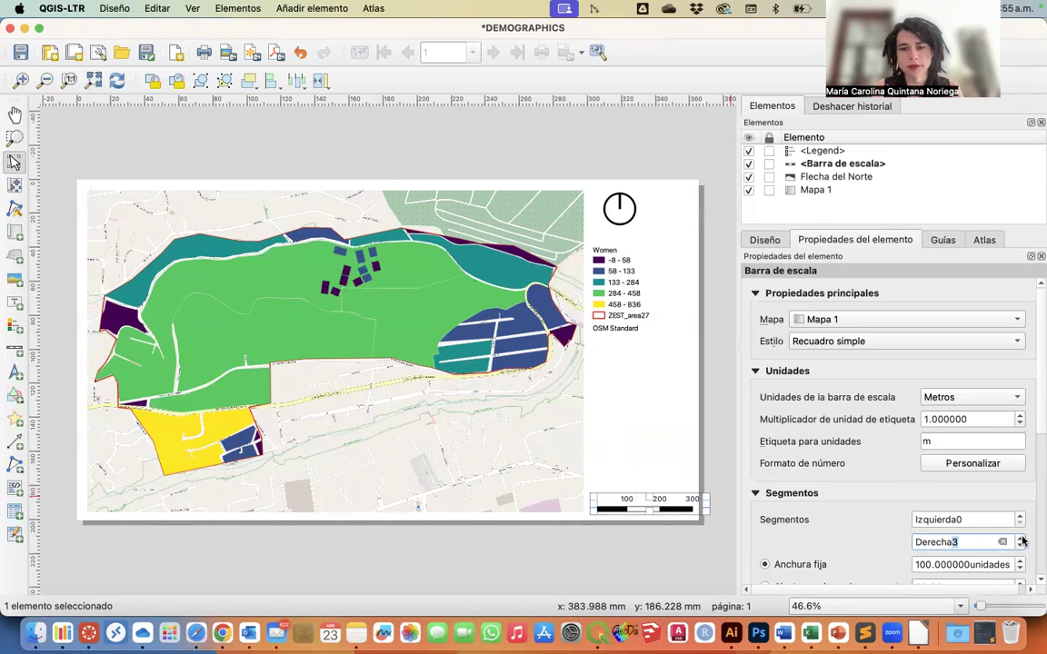
left_click_drag(626, 504, 618, 501)
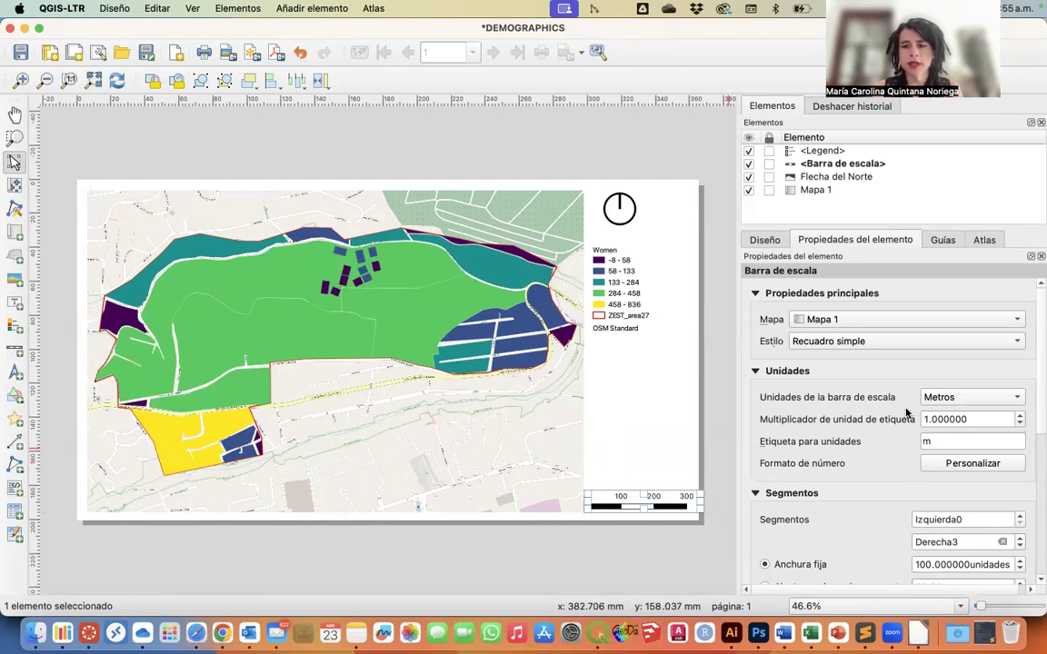
Try the Recuadro doble, Línea escalonada and Línea con marcas en el centro styles on the scale bar
left_click(830, 342)
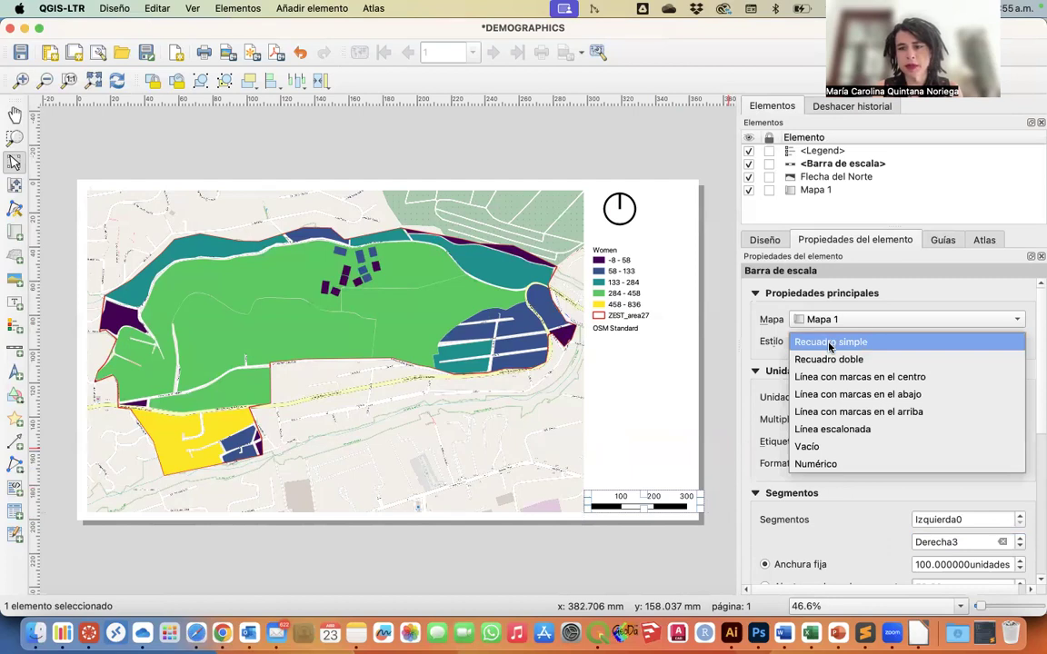
left_click(826, 360)
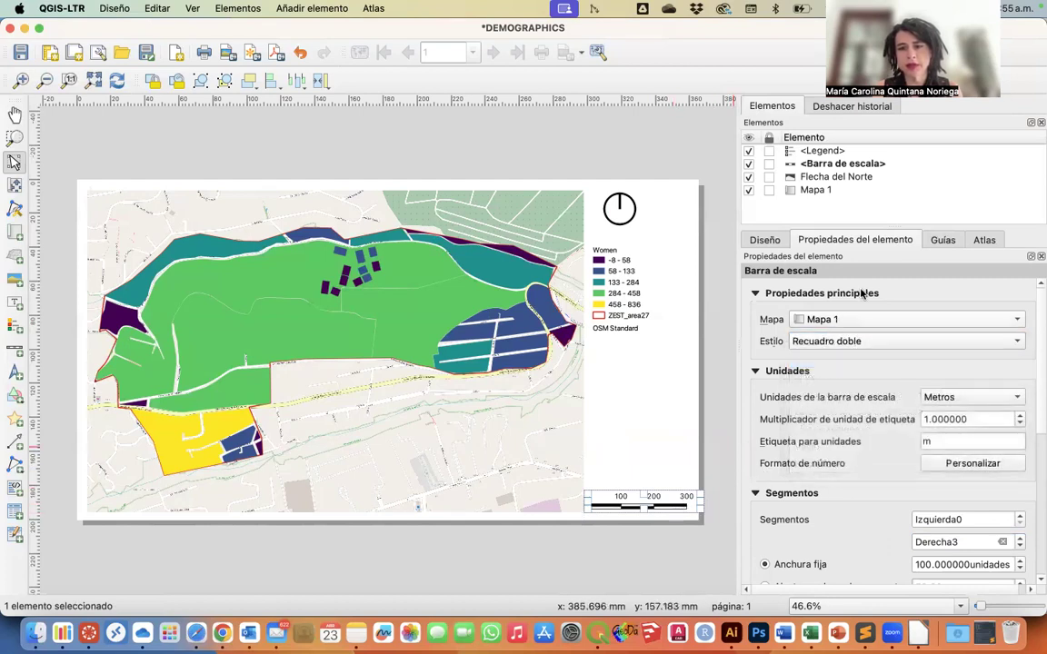
left_click(820, 343)
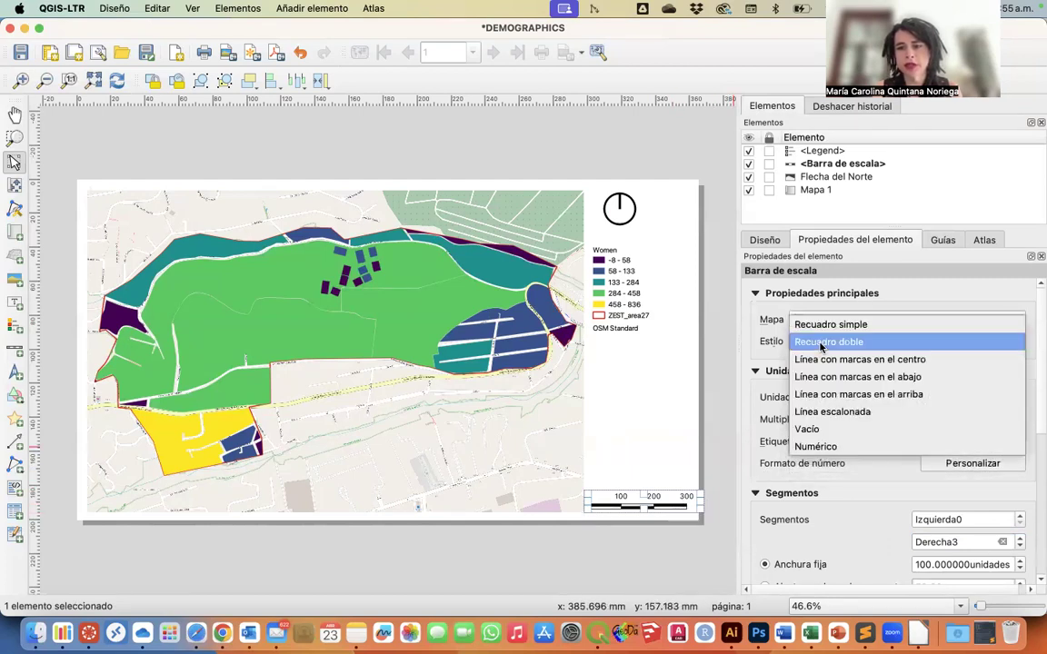
left_click(814, 413)
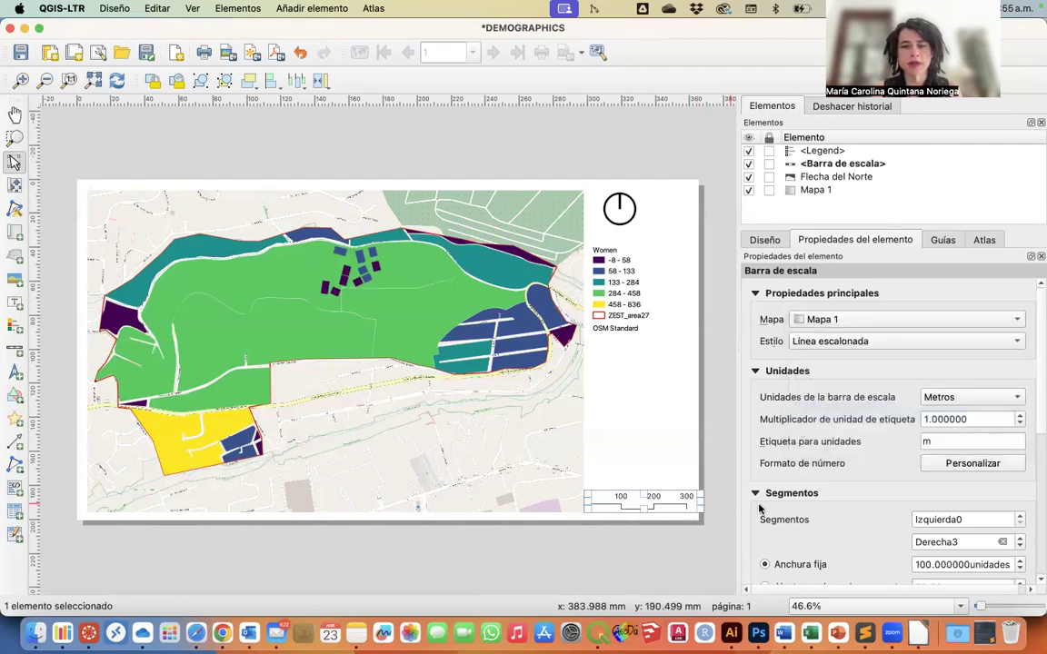
left_click(843, 341)
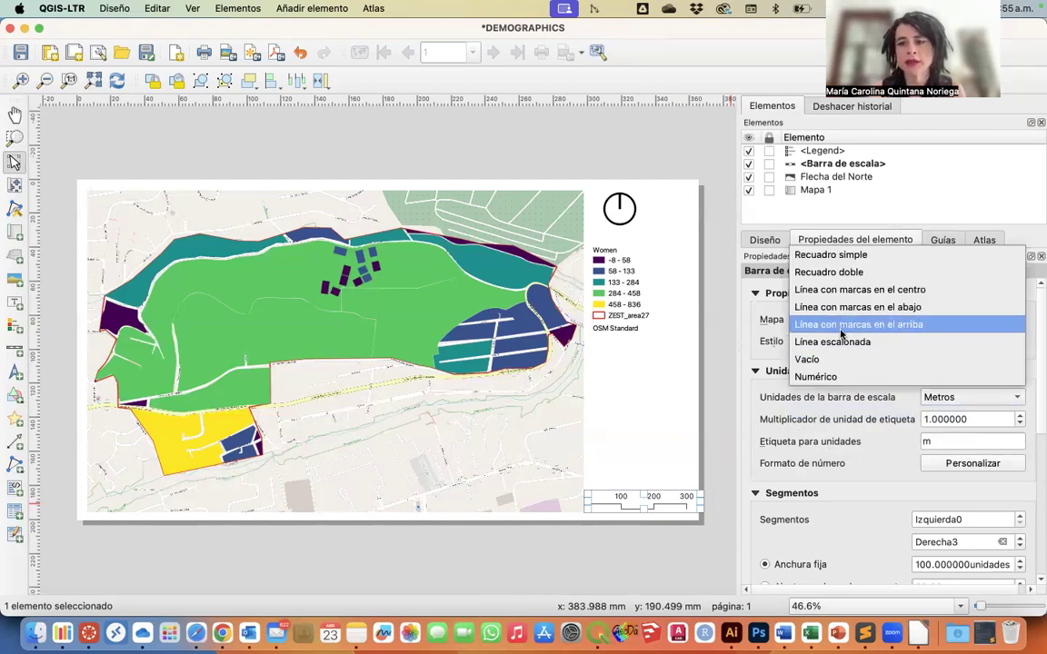
left_click(845, 289)
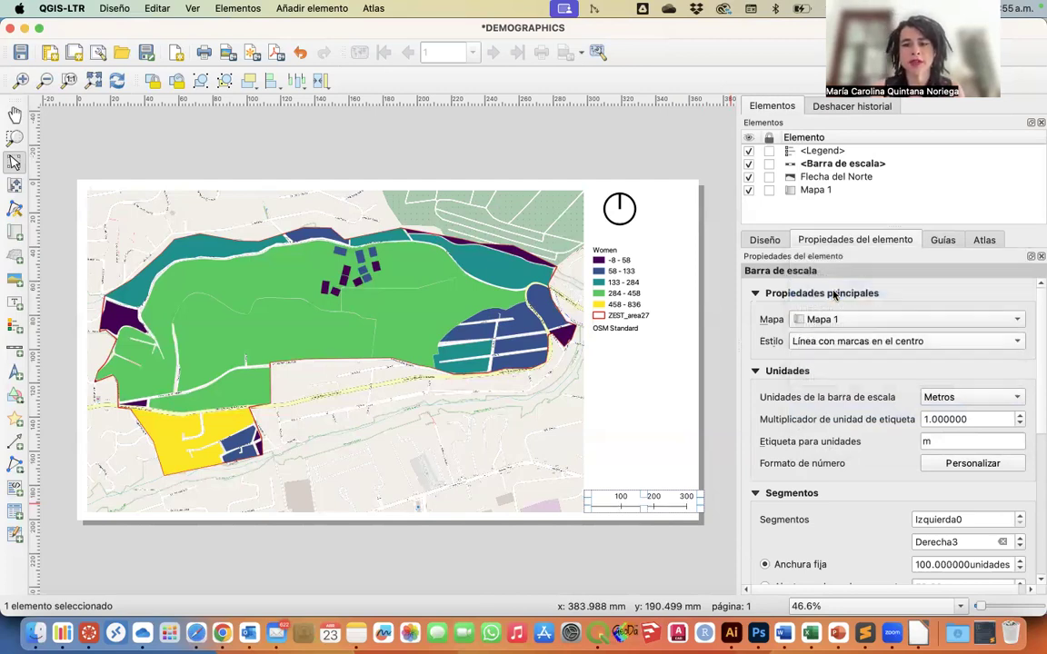
Set the scale bar style to Línea escalonada and deselect it
left_click(817, 344)
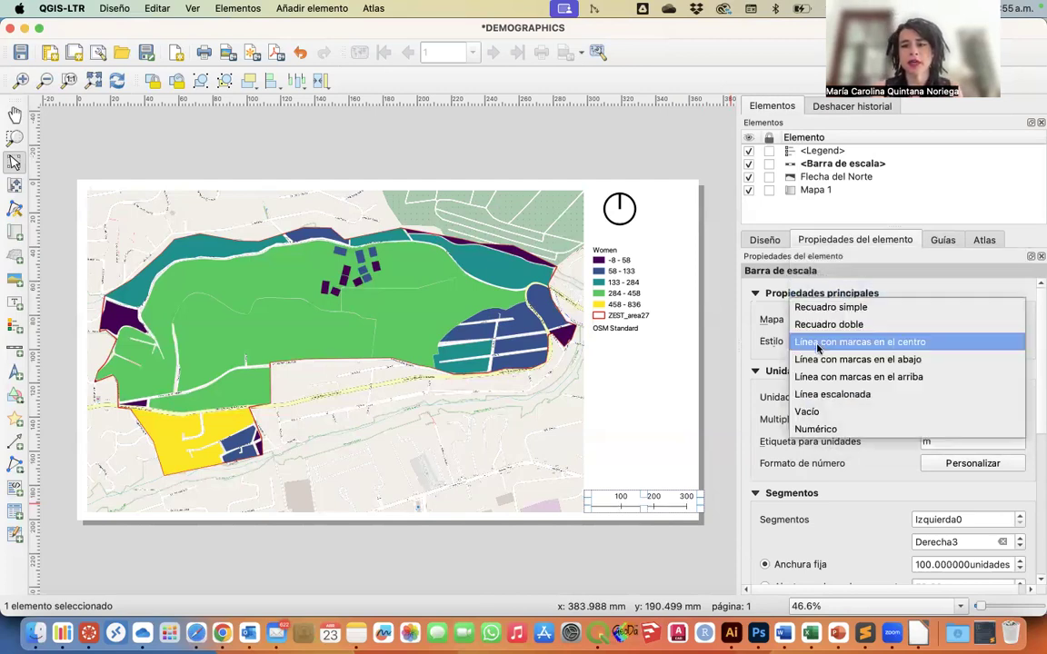
left_click(806, 396)
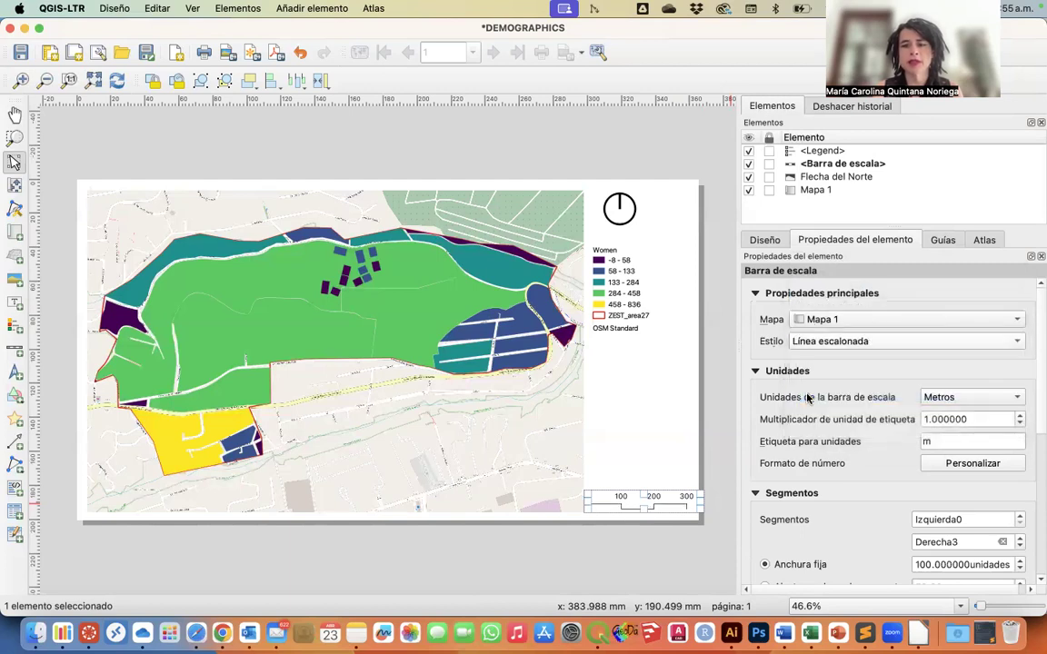
left_click(725, 446)
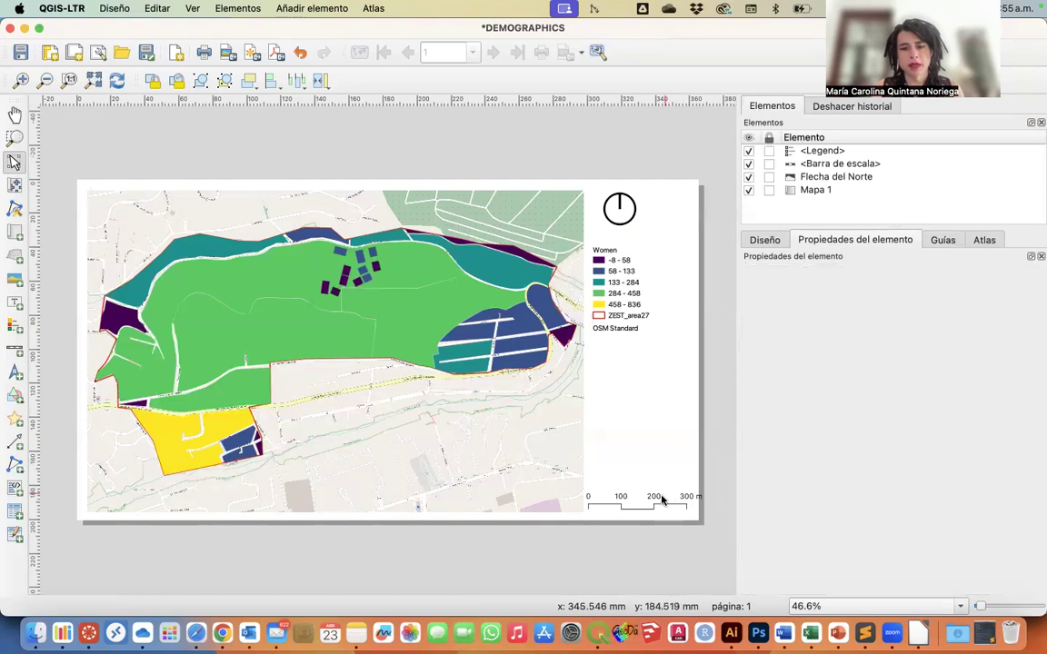
Narrow the map frame slightly from its right edge and set the map scale to 5500
left_click(538, 448)
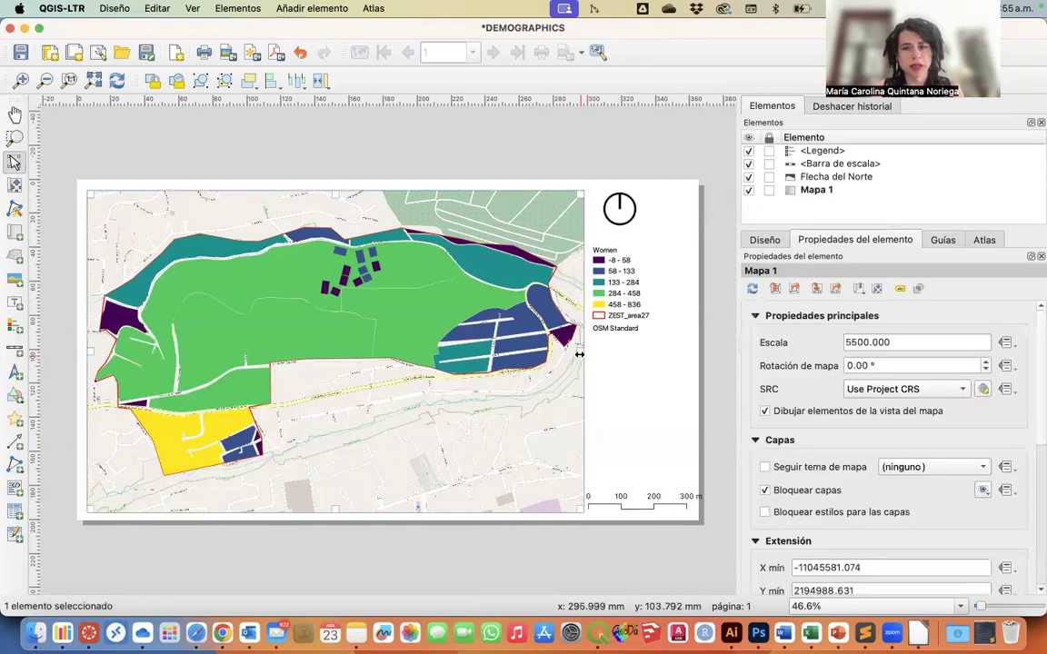
left_click_drag(577, 350, 567, 352)
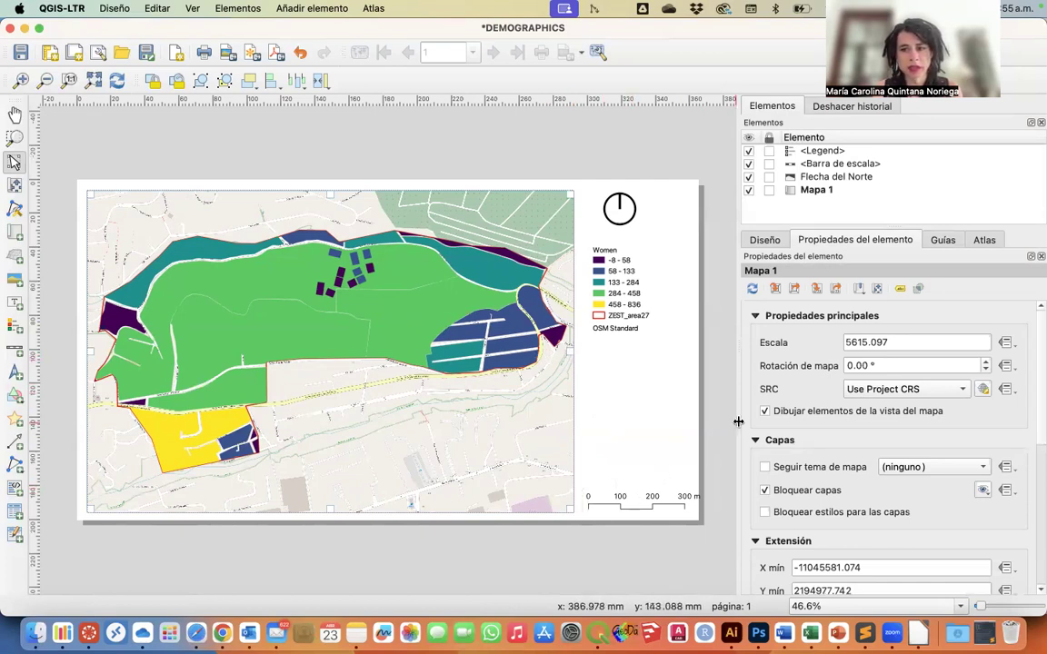
double_click(852, 342)
type("55")
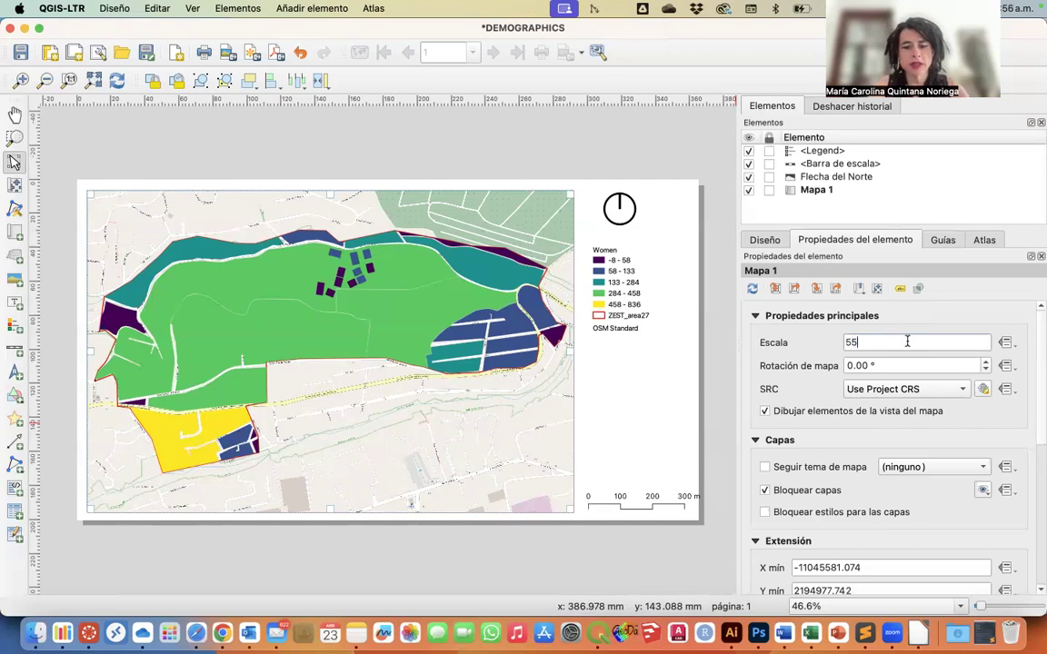
type("00")
key("Return")
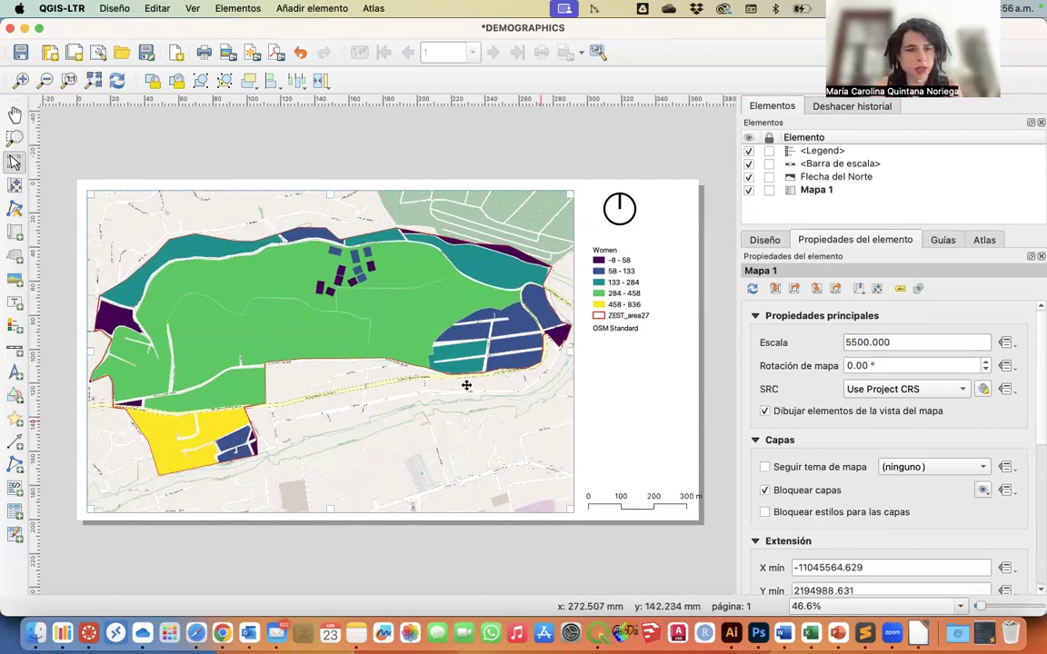
Move the scale bar slightly closer to the map so it fits within the page, and deselect it
left_click(633, 506)
left_click_drag(630, 505, 621, 500)
left_click(714, 447)
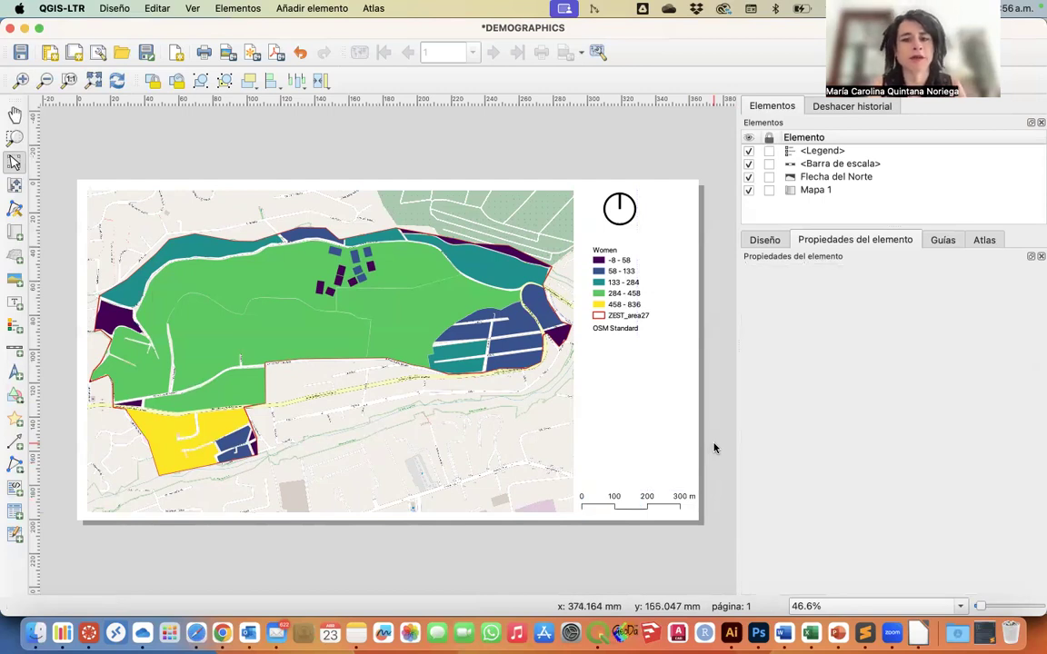
Try the legend on top of the map and put it back in the blank strip beside the map
left_click(651, 294)
left_click_drag(652, 294, 486, 395)
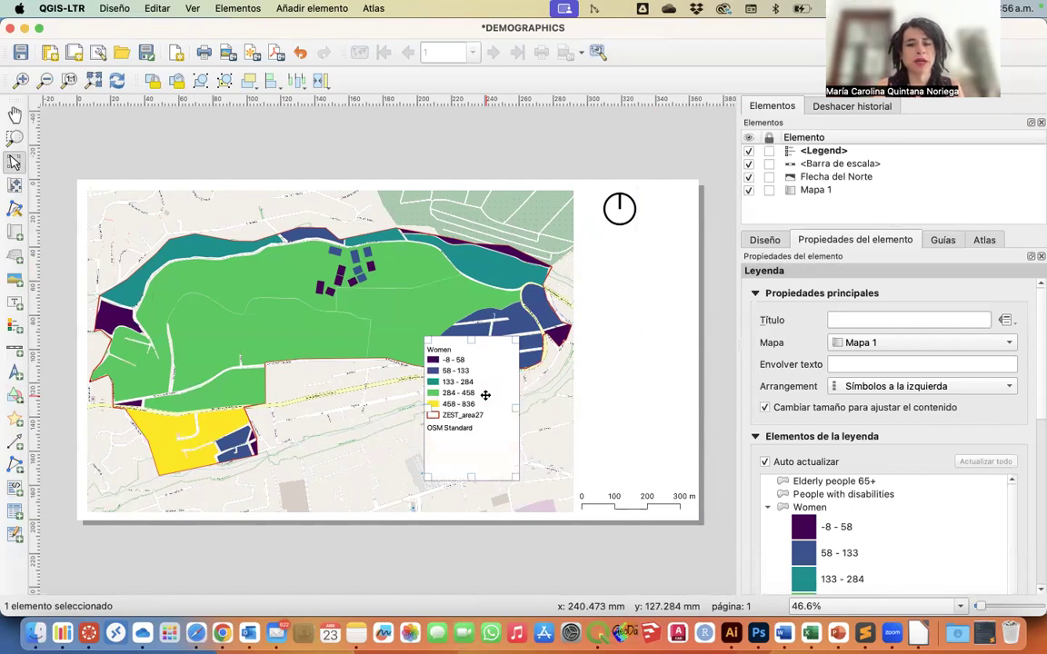
left_click_drag(488, 382, 645, 285)
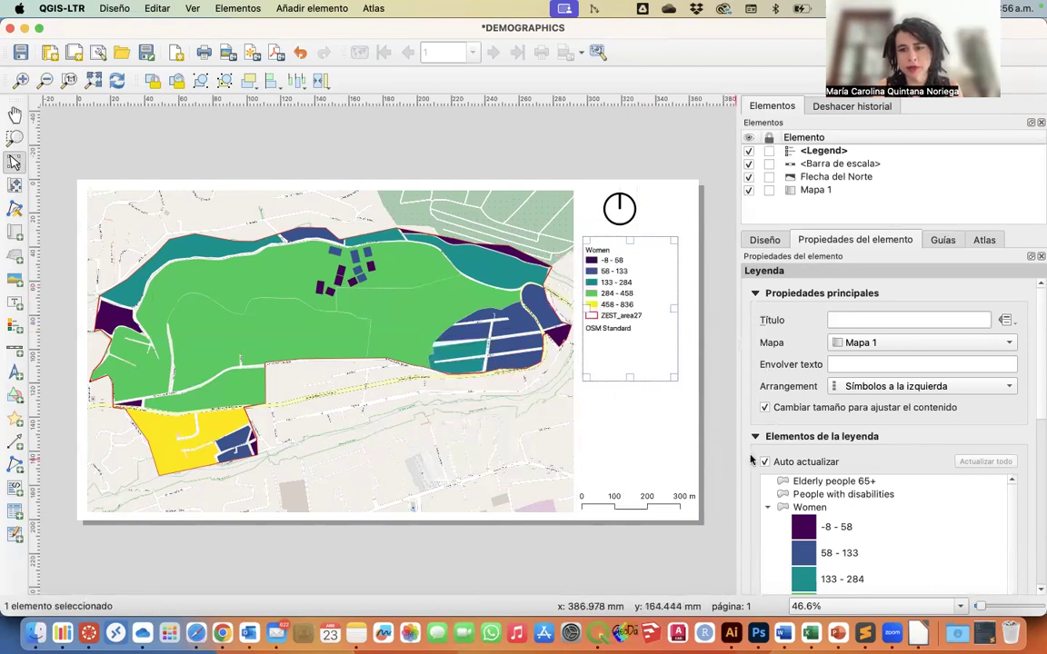
Disable the legend's background (Fondo)
scroll(751, 459, "down", 10)
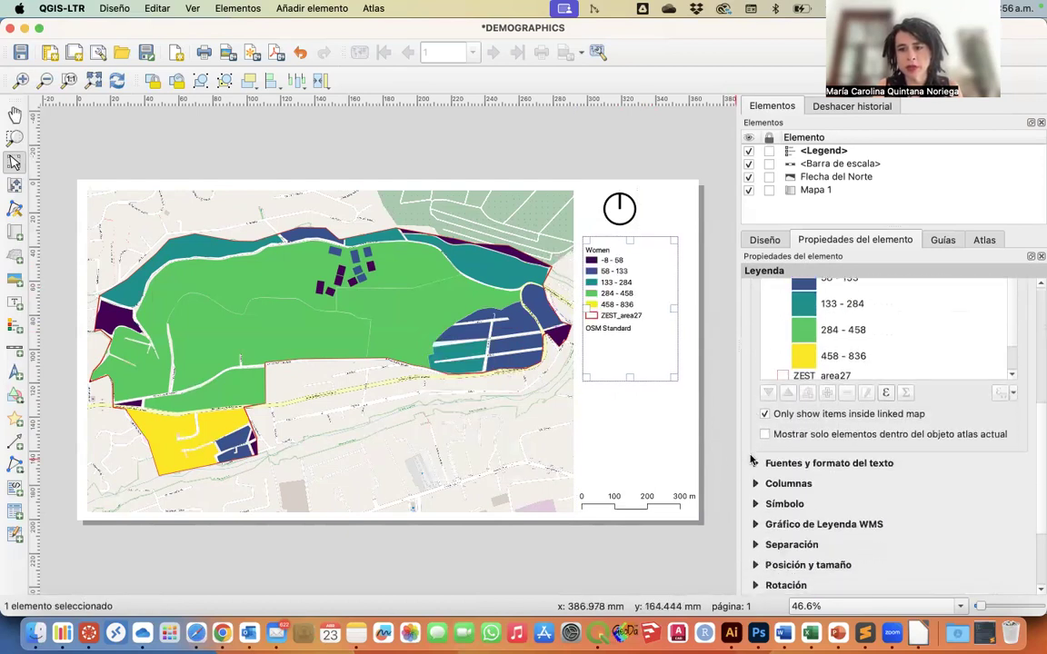
scroll(752, 460, "down", 2)
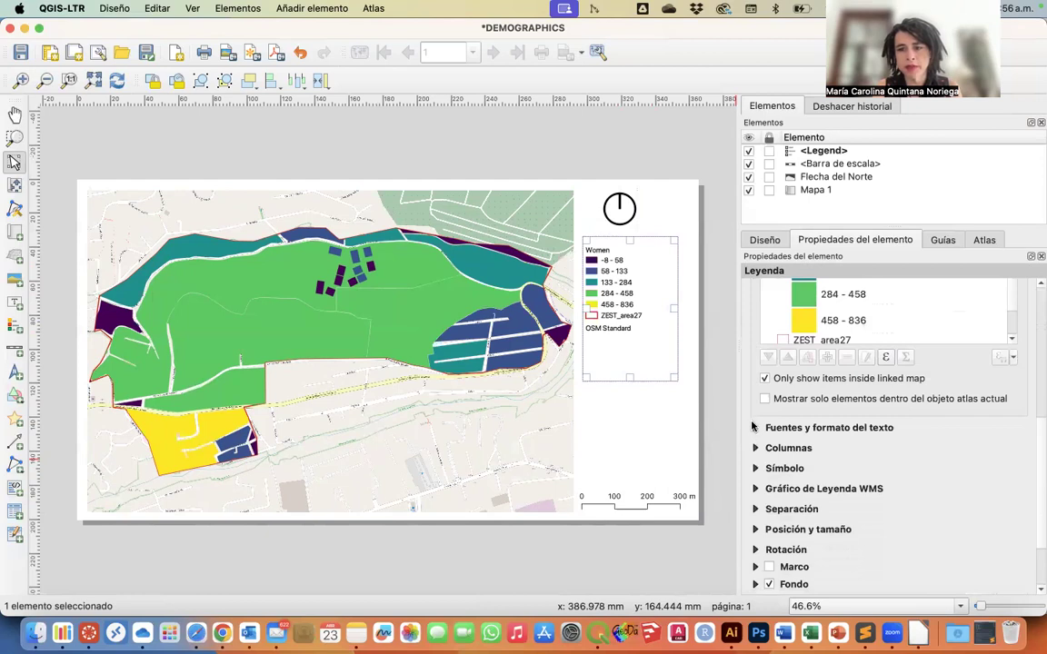
scroll(753, 432, "down", 3)
scroll(763, 472, "down", 2)
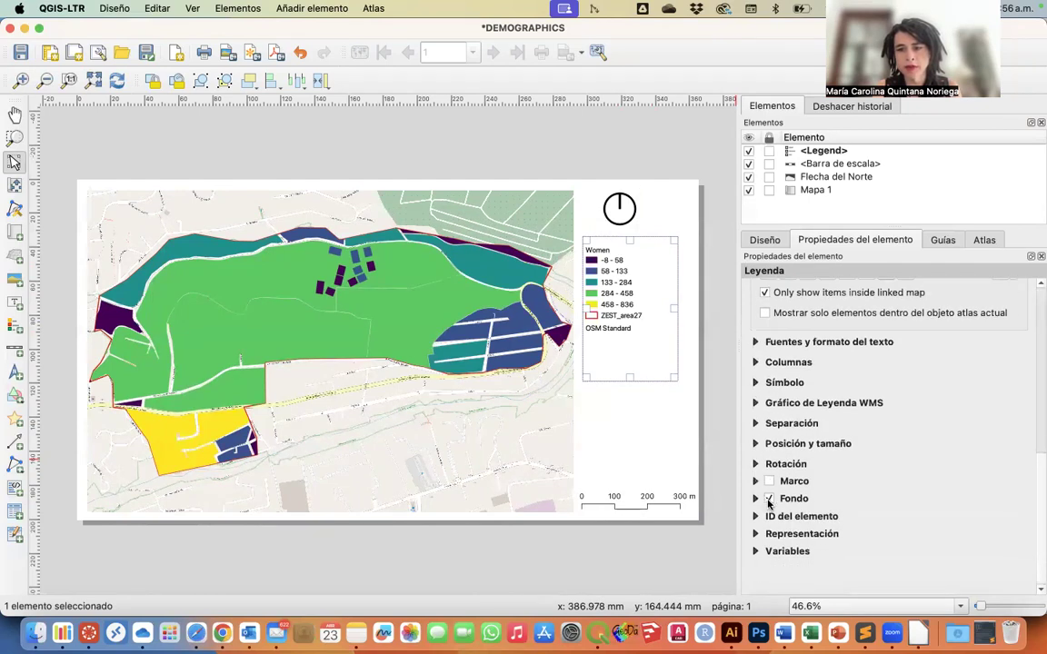
left_click(755, 497)
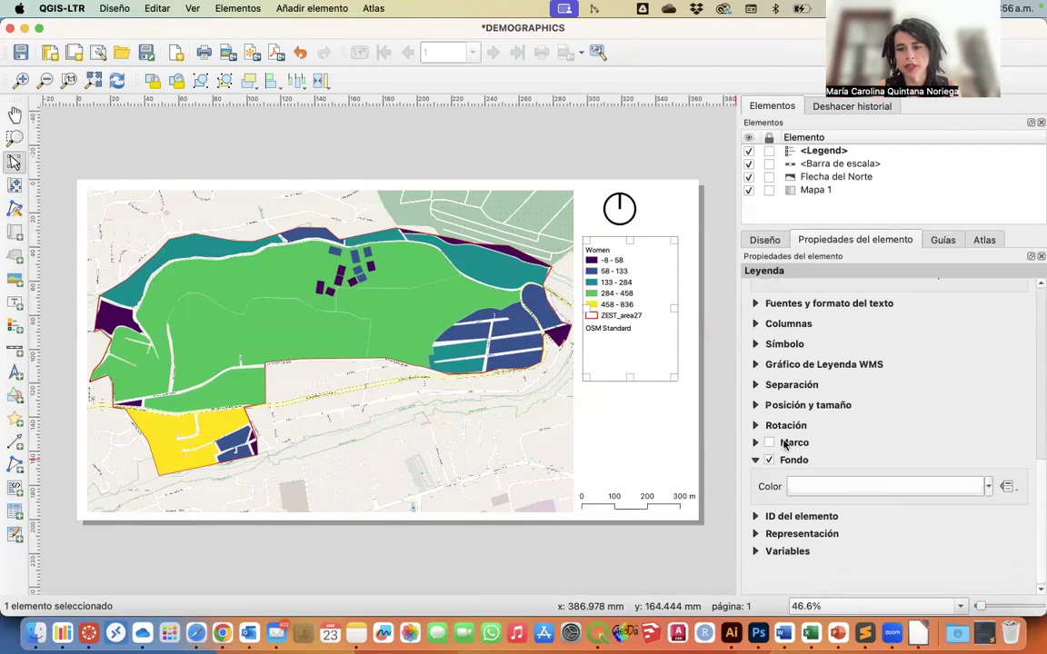
left_click(769, 460)
Test the legend over the map's lower right corner and place it in the blank strip just above the scale bar
left_click_drag(655, 284, 541, 438)
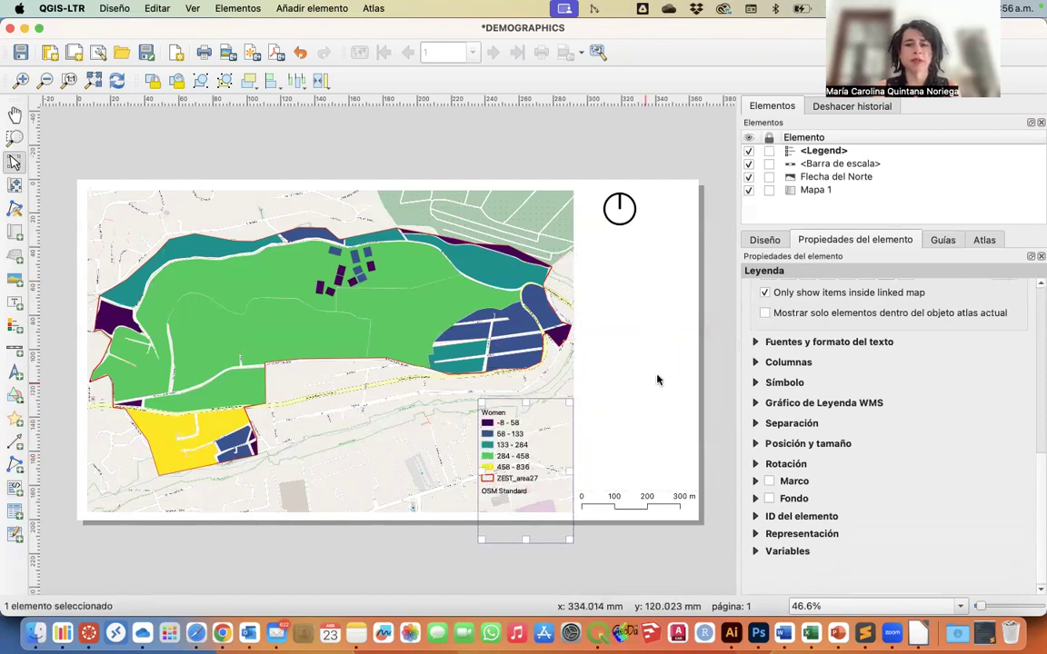
left_click(706, 351)
left_click_drag(497, 443, 607, 385)
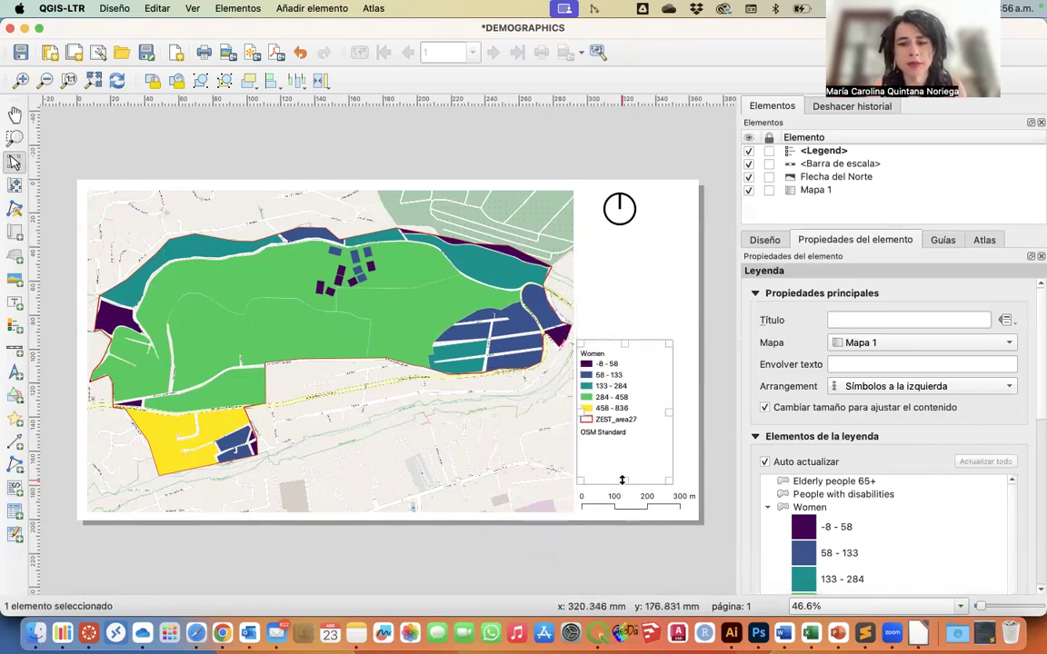
Move the north arrow into the page's upper right corner and deselect it
left_click(620, 204)
left_click_drag(621, 204, 673, 208)
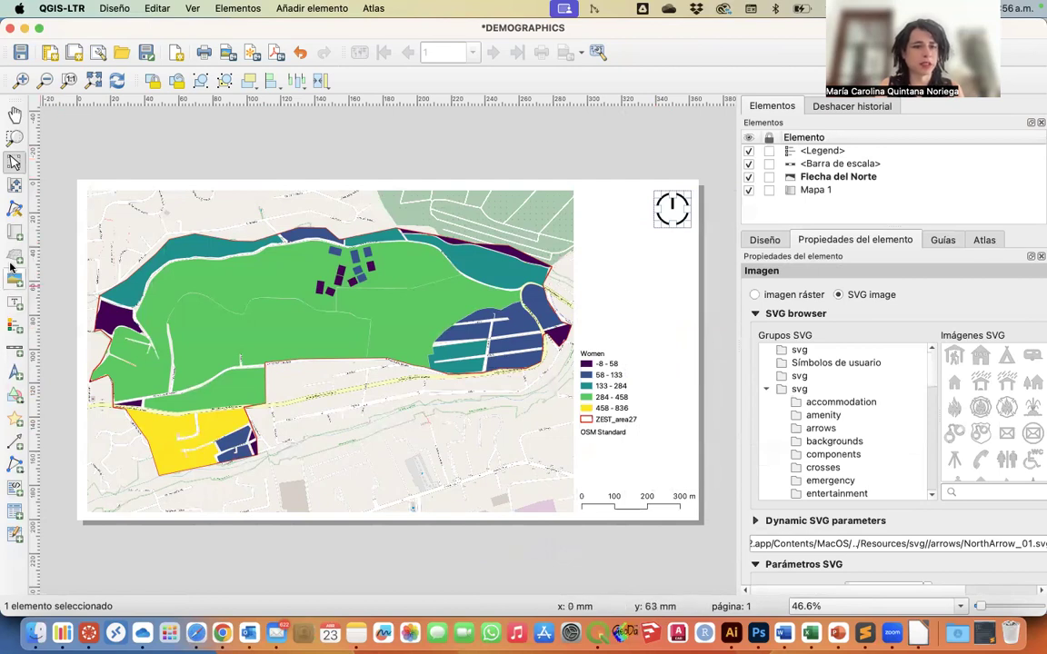
left_click(127, 133)
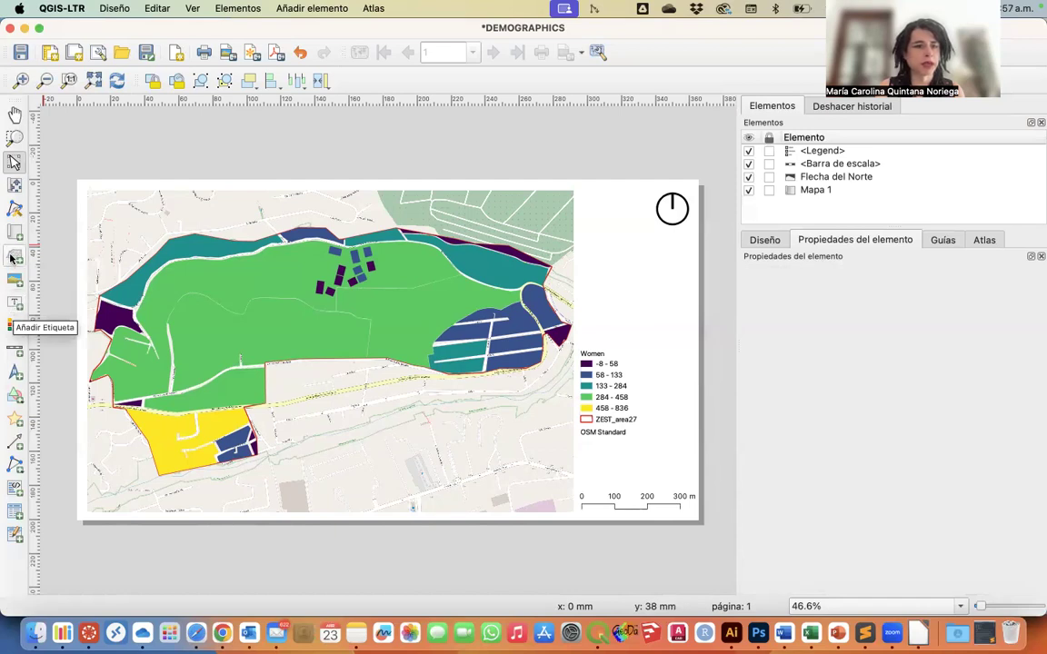
Add a text label in the blank strip below the north arrow reading "Geomatics" with the author's title and full name beneath
left_click(16, 305)
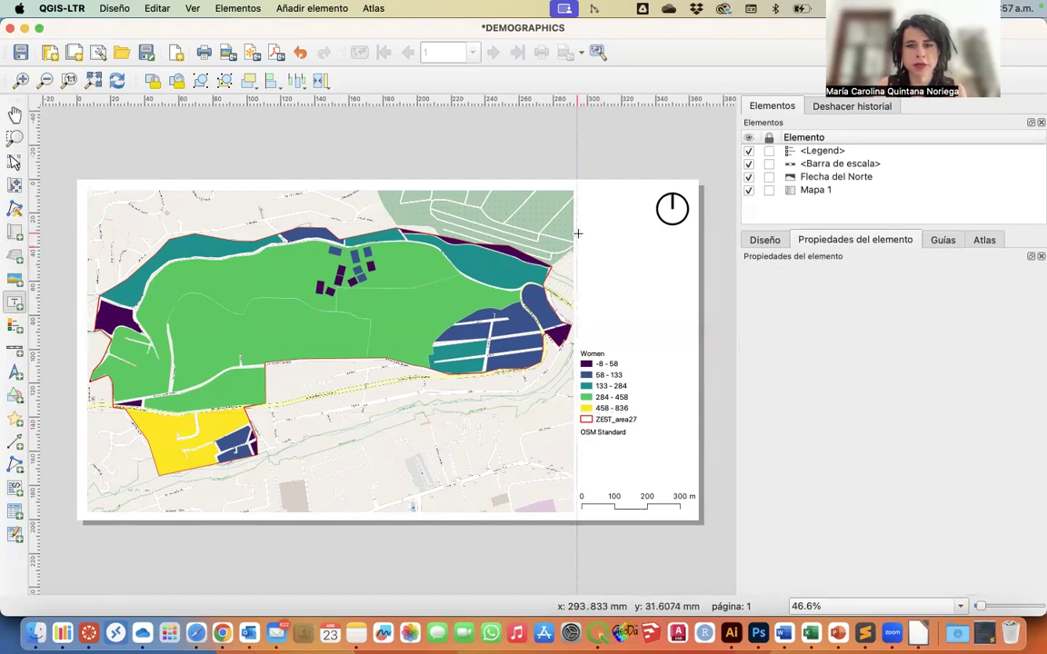
left_click(576, 238)
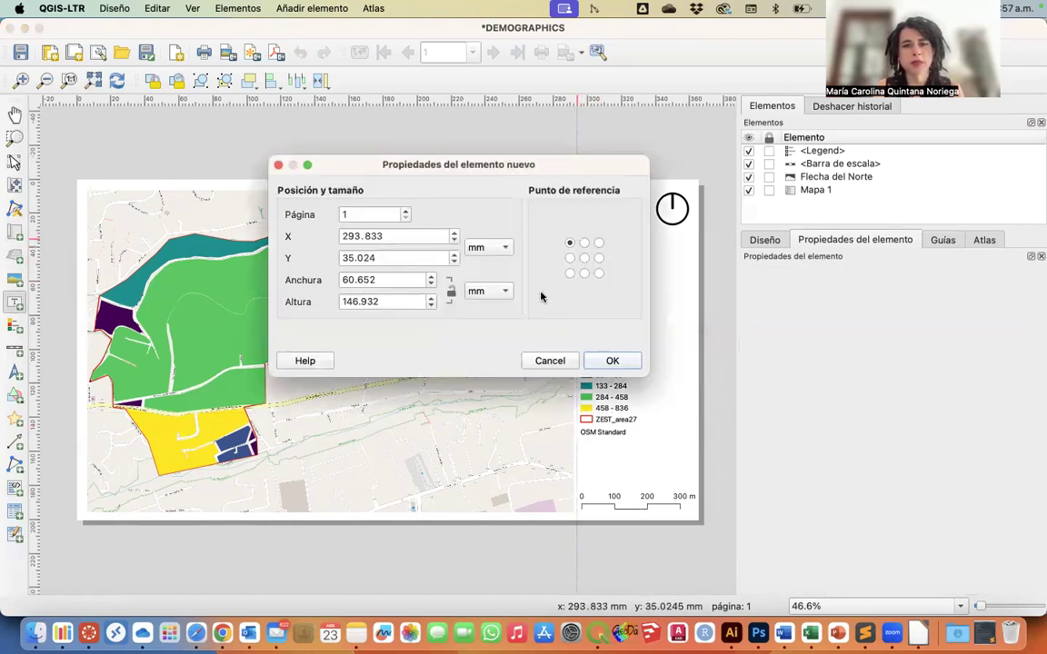
left_click(611, 361)
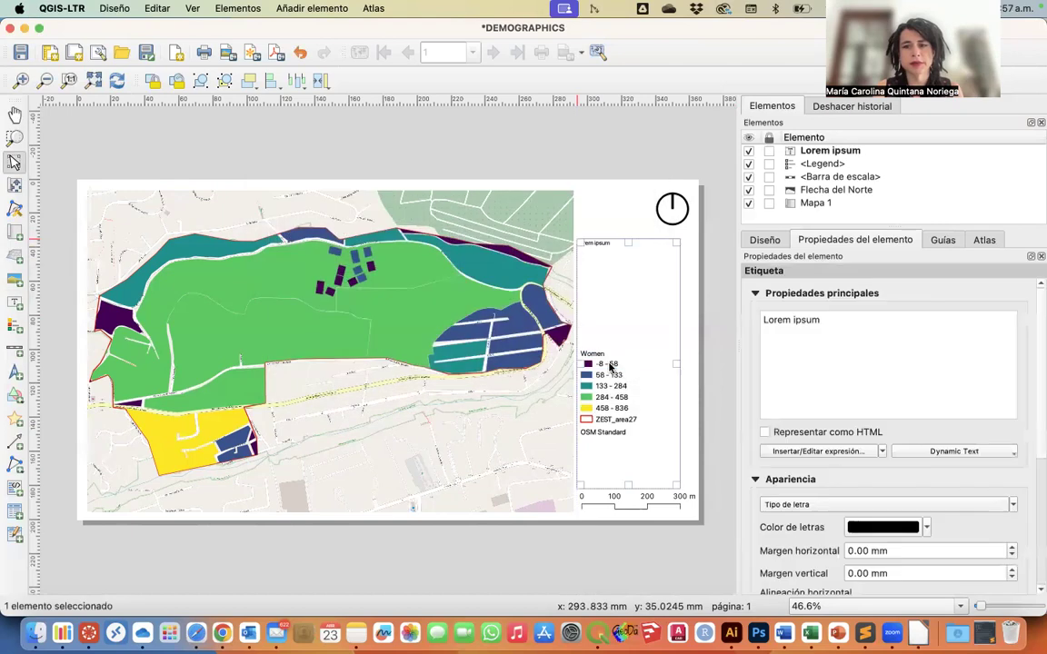
triple_click(802, 315)
type("Geomatics ")
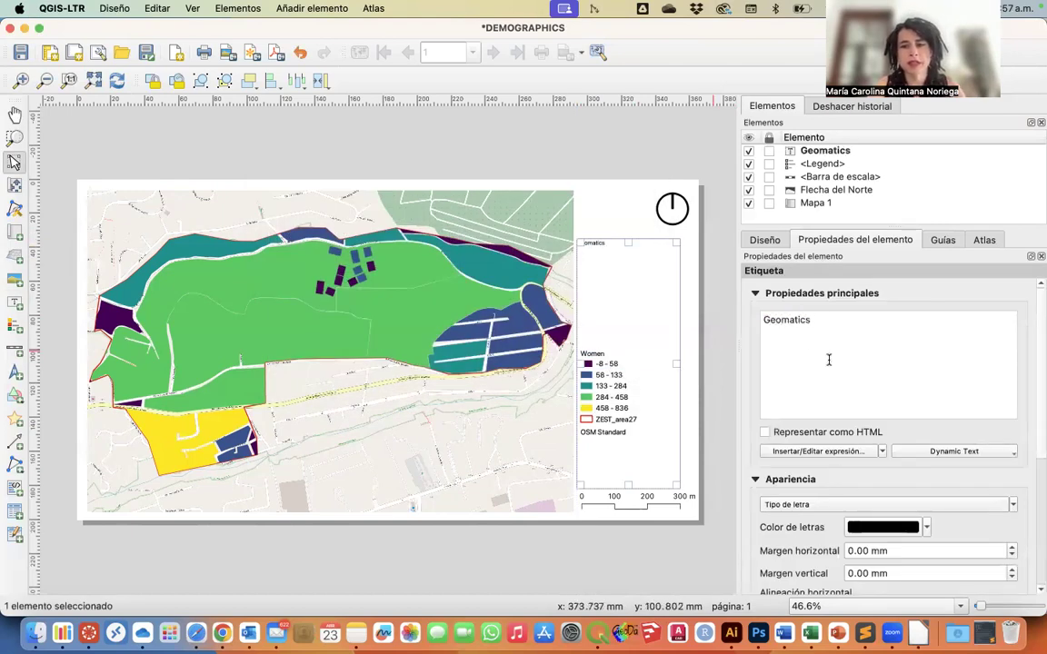
type("Dra.María Carolina Quintana Noriega")
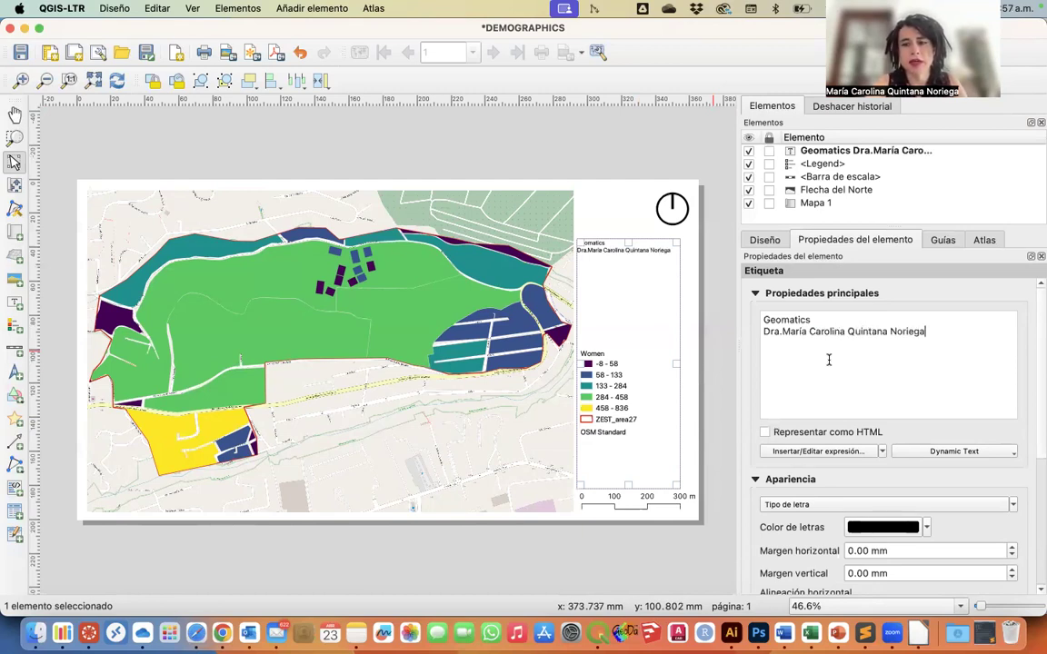
left_click(717, 298)
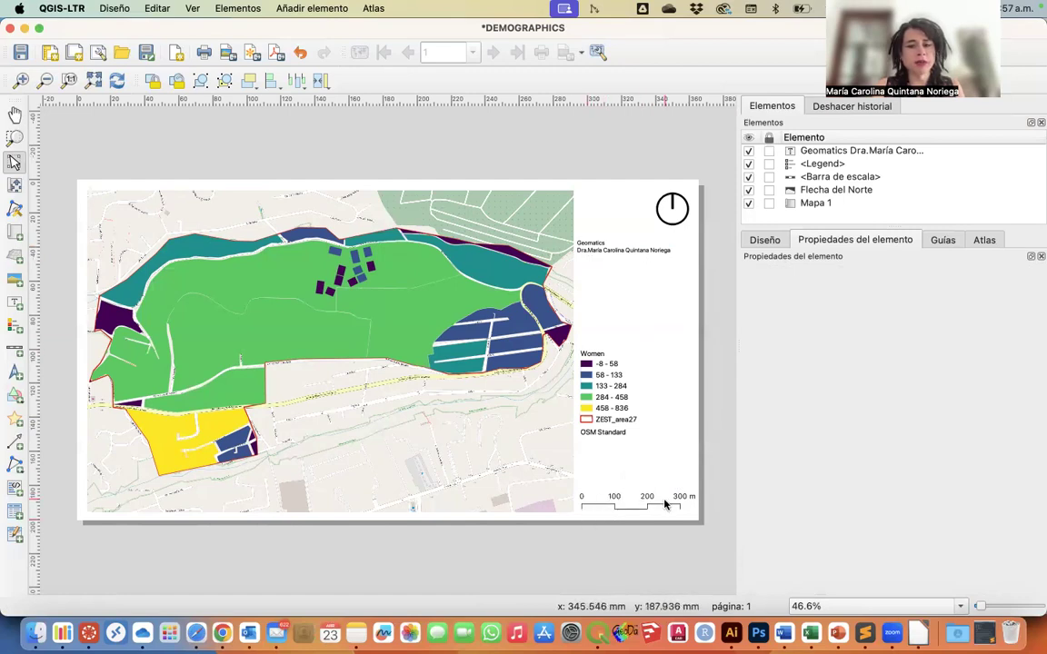
Add a second scale bar for Mapa 1 in the blank strip above the existing one, using the Numérico style
left_click_drag(388, 275, 391, 275)
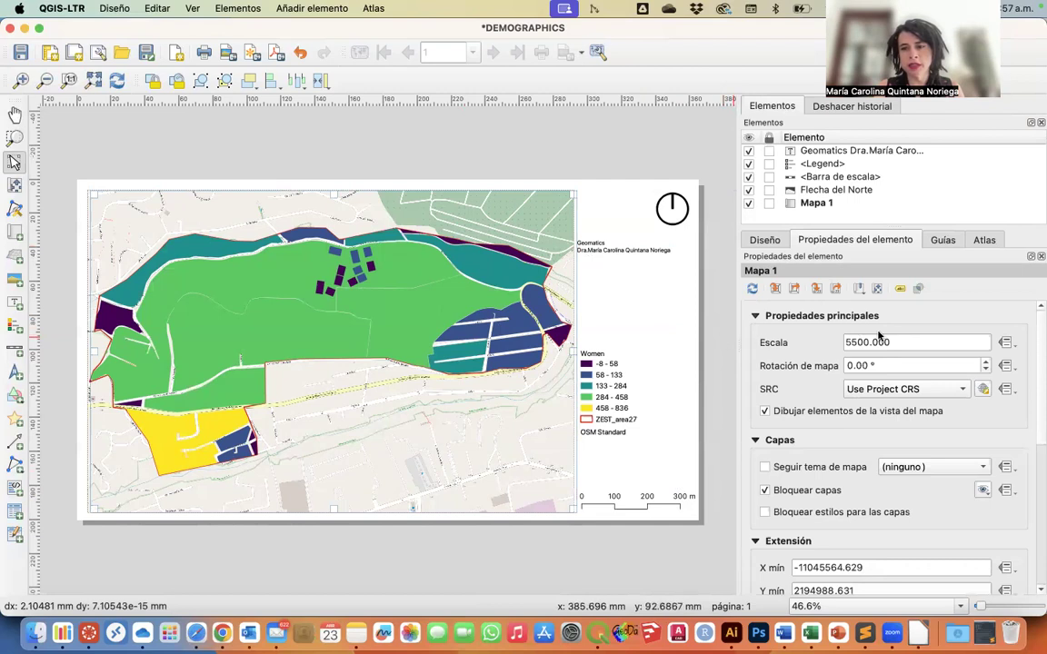
left_click(635, 509)
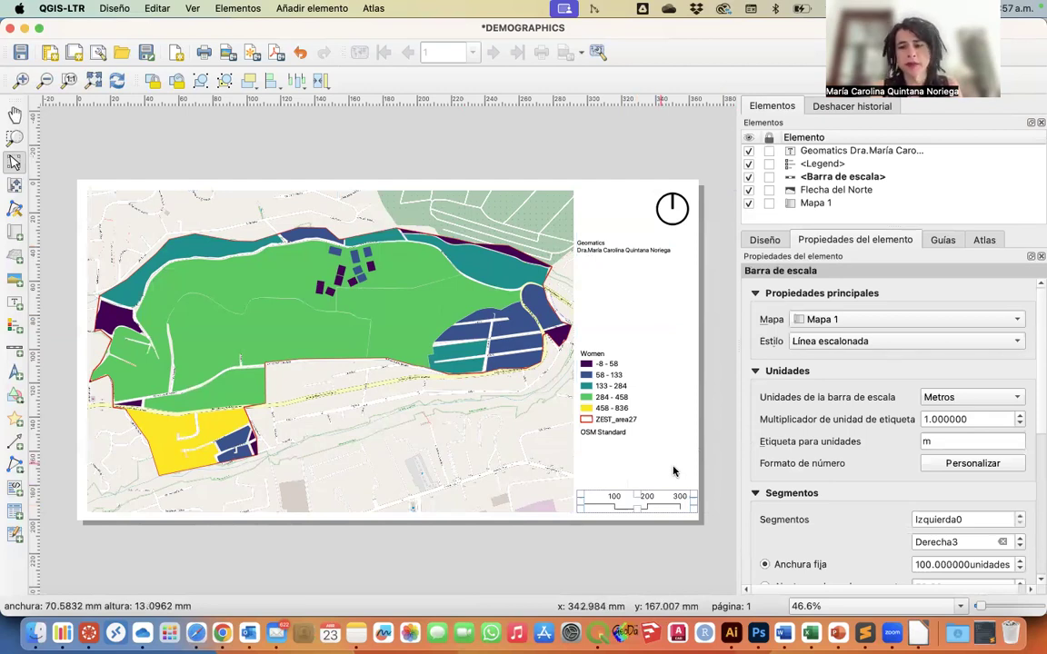
left_click(14, 313)
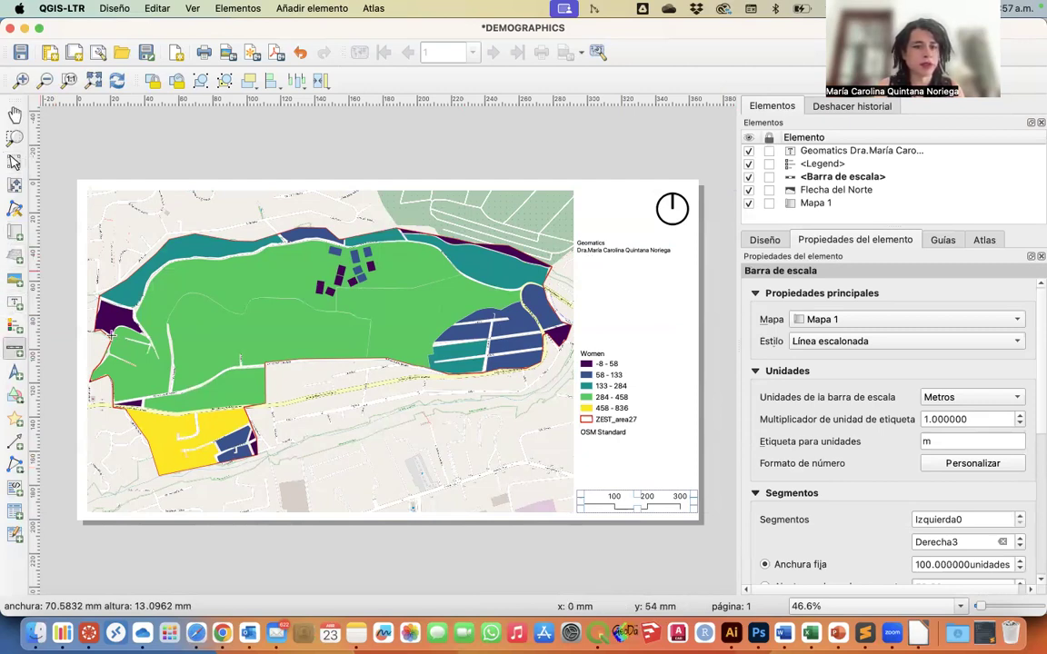
left_click(582, 464)
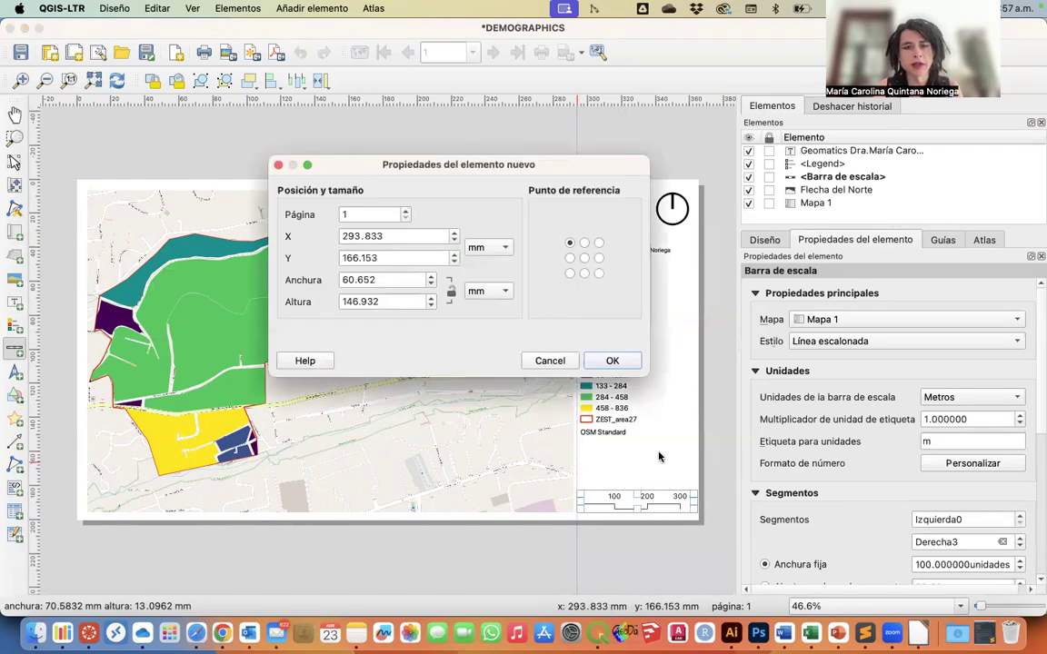
left_click(606, 360)
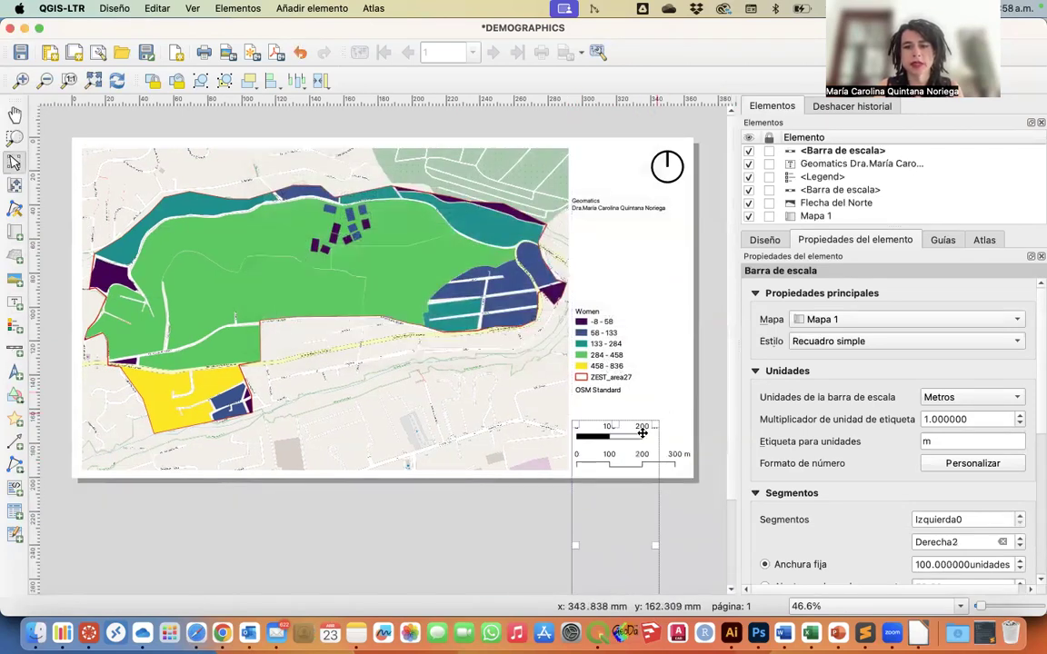
left_click(825, 343)
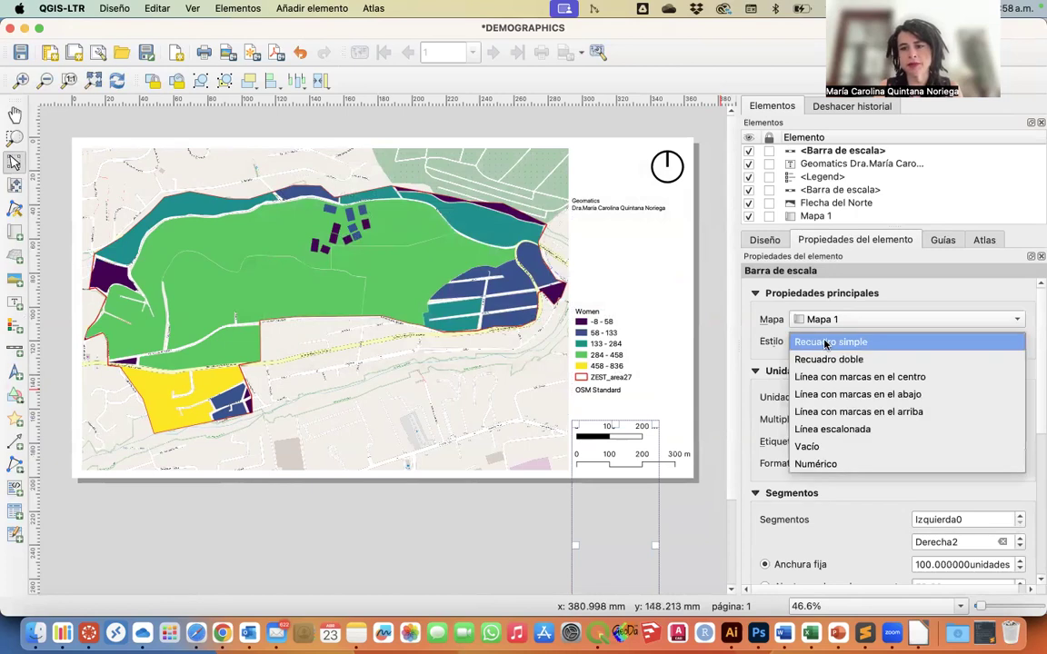
left_click(826, 464)
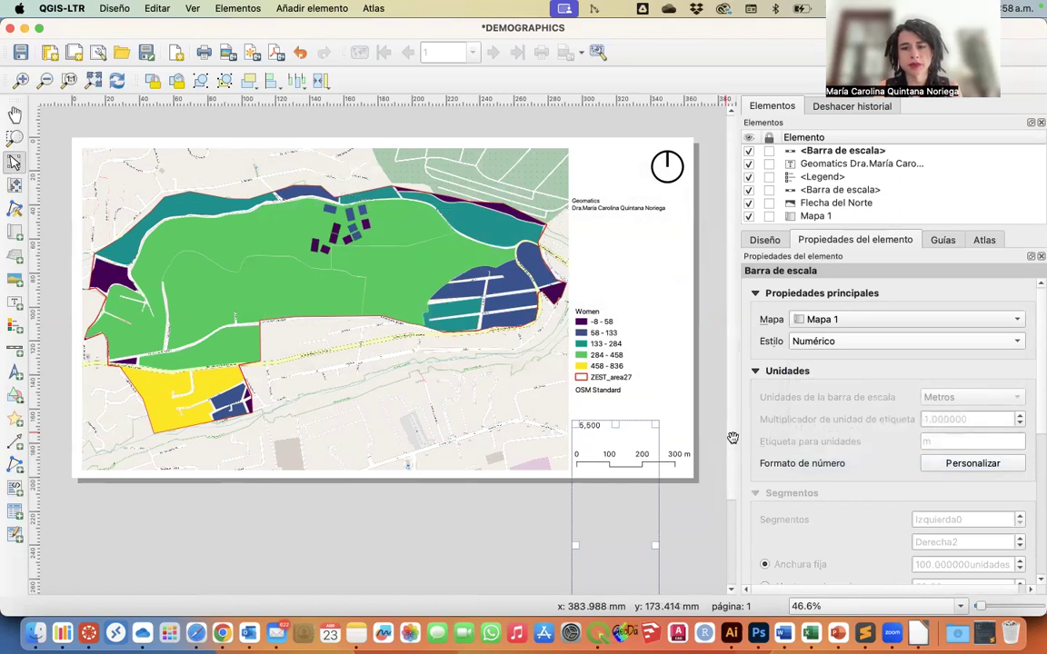
Shrink the numeric scale's frame to about 10.7 mm high and place it just above the graphic scale bar
scroll(724, 438, "down", 3)
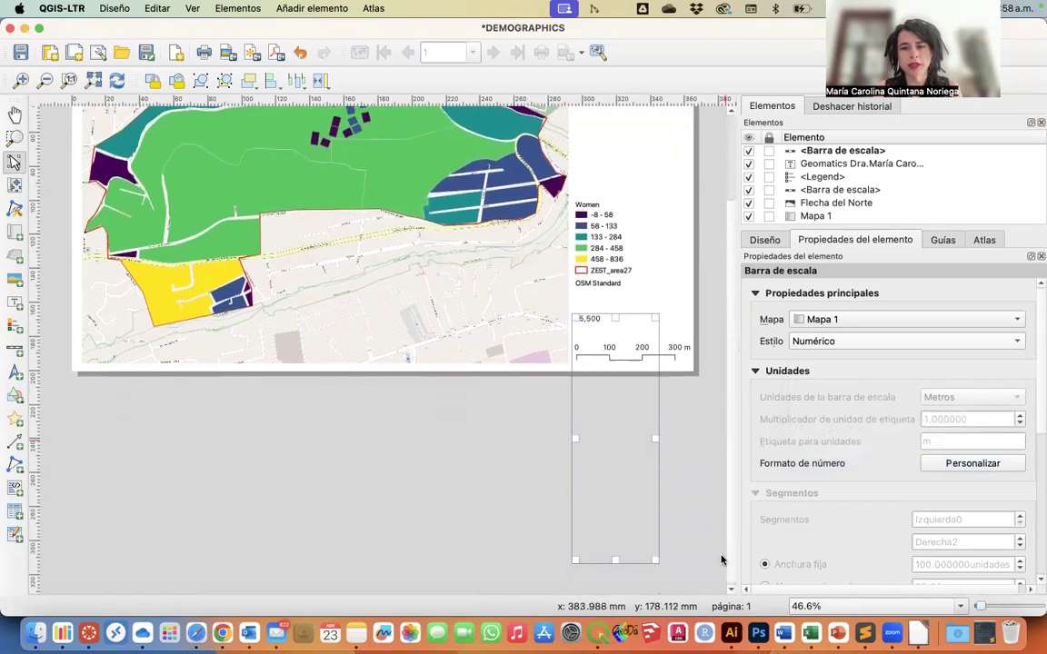
left_click_drag(615, 559, 619, 320)
left_click(640, 397)
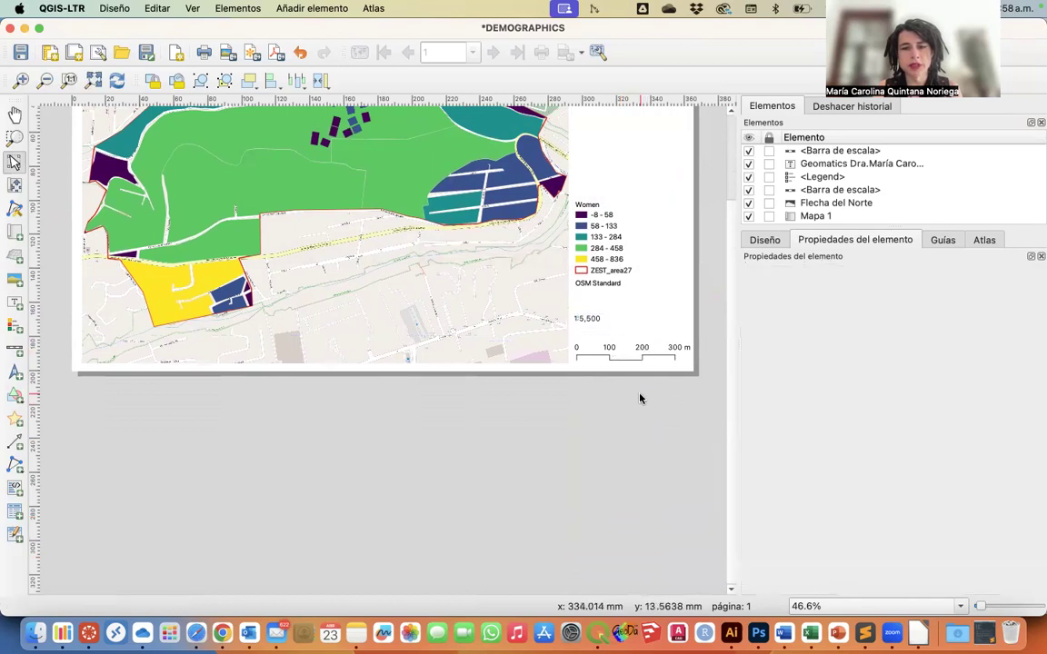
left_click(595, 330)
left_click_drag(592, 322, 589, 332)
left_click(596, 454)
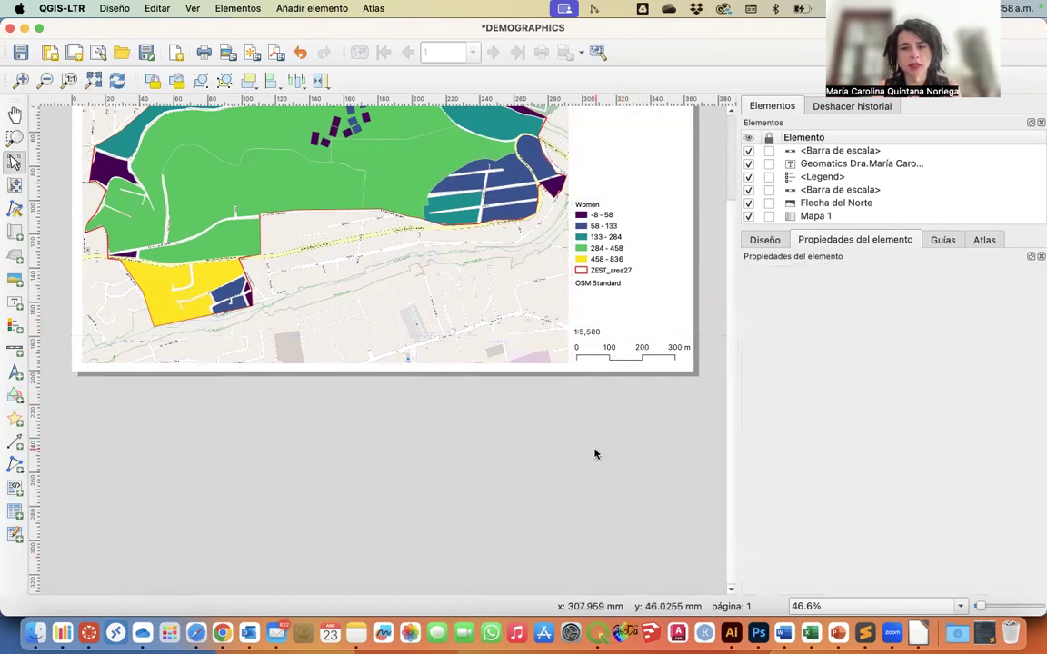
Look through the numeric scale's position, size and rendering settings
left_click(589, 331)
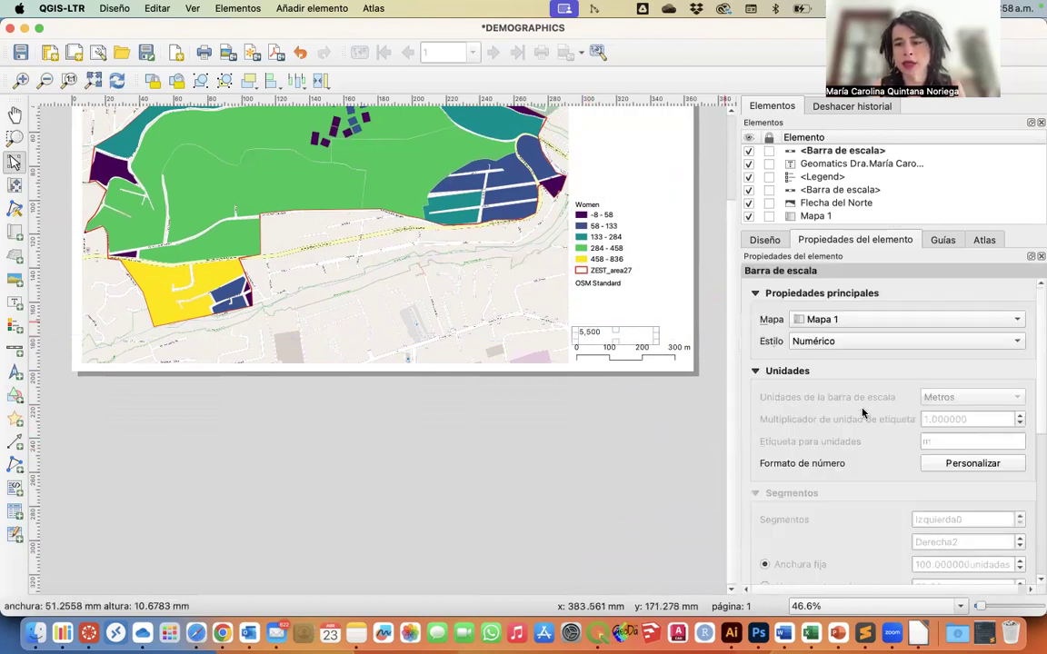
scroll(744, 429, "down", 5)
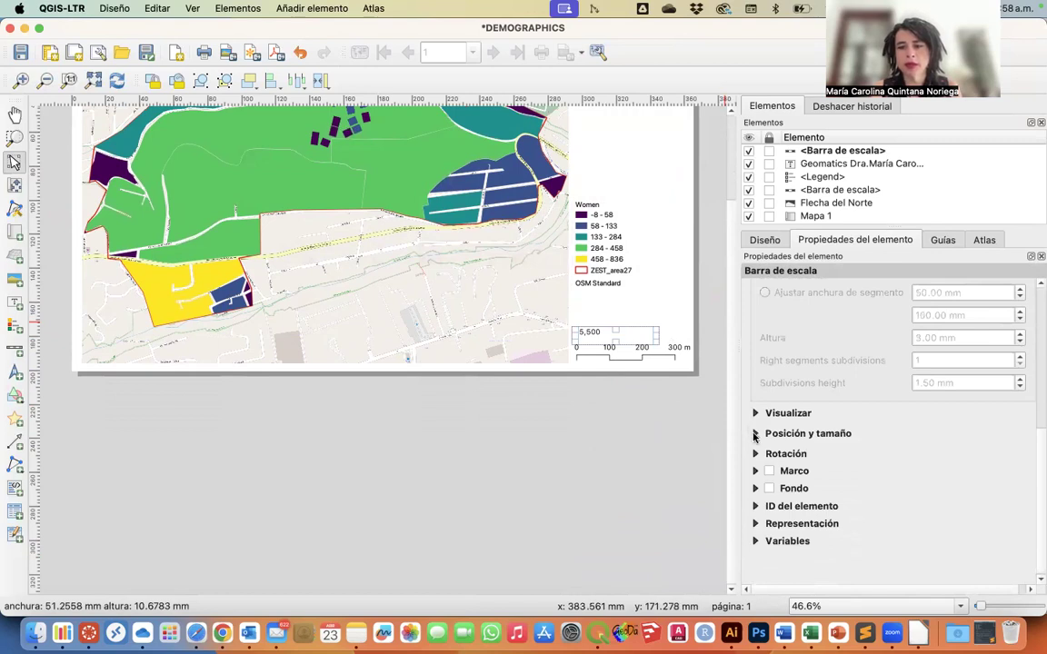
left_click(754, 434)
scroll(746, 464, "down", 3)
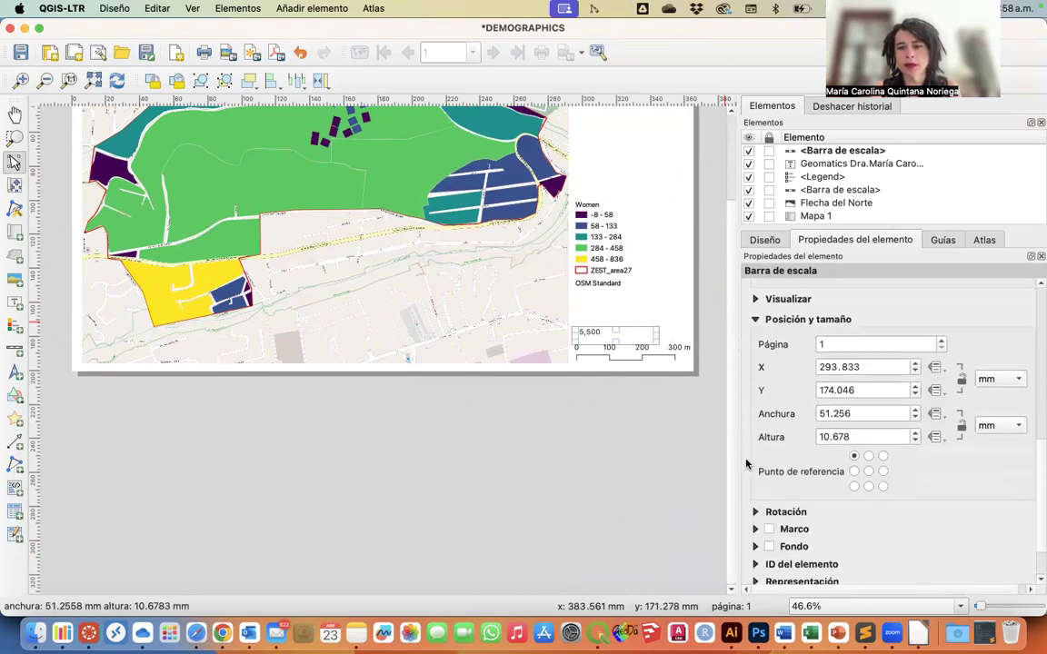
scroll(748, 469, "down", 2)
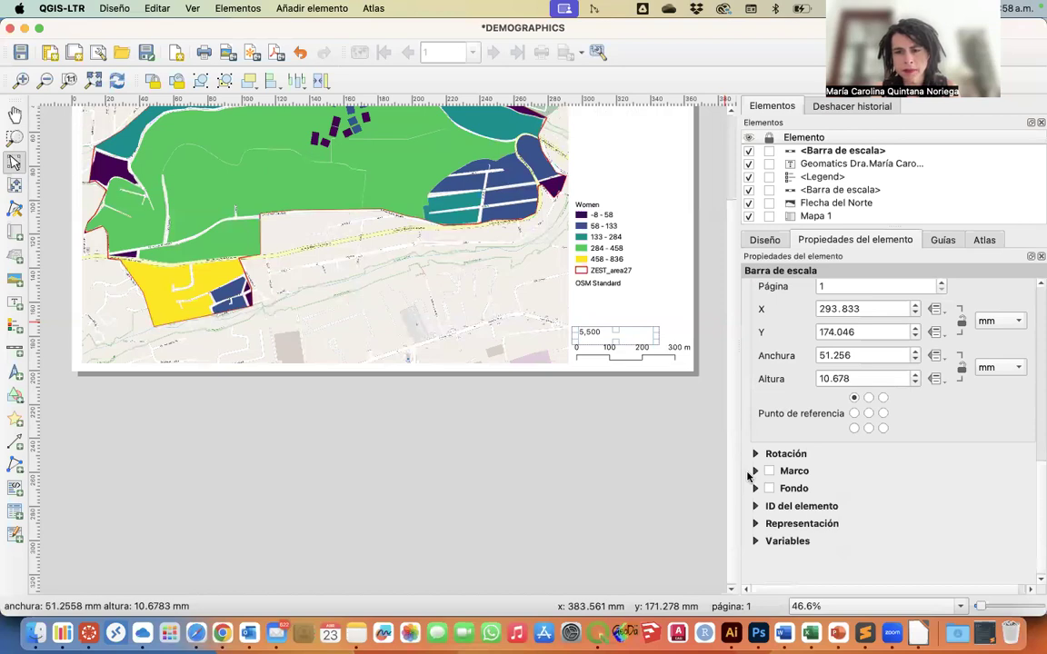
left_click(754, 525)
scroll(748, 515, "down", 3)
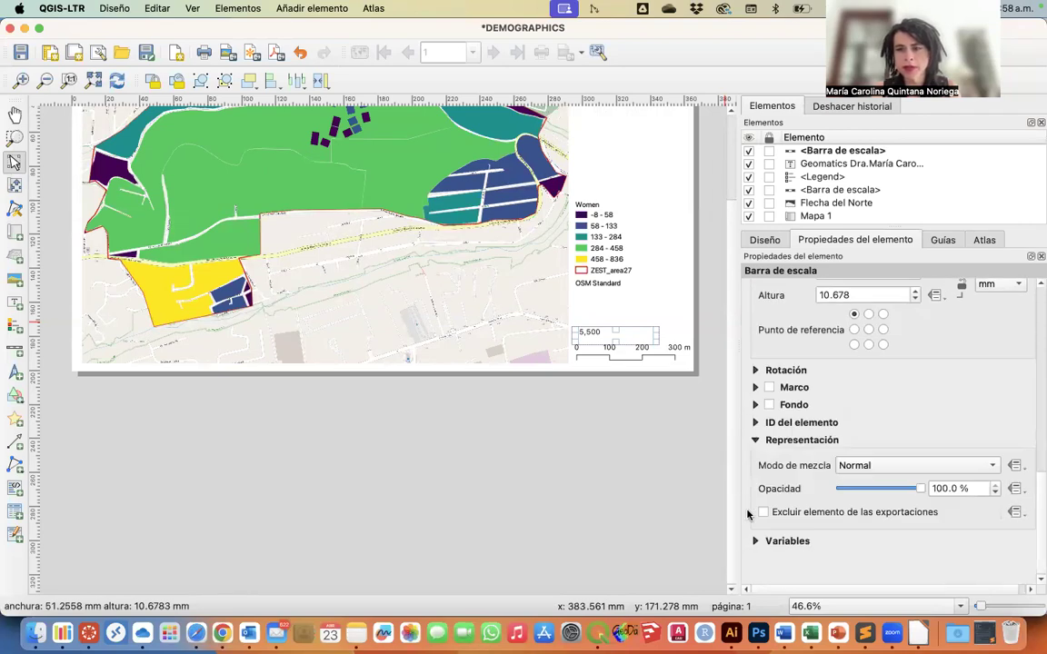
scroll(748, 514, "up", 12)
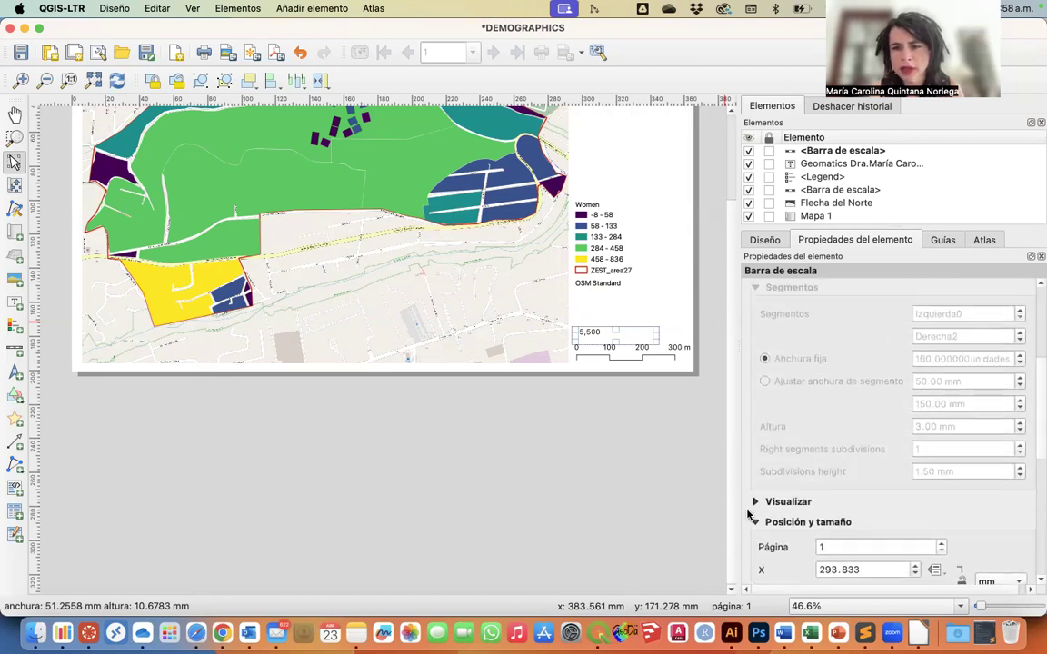
Set the numeric scale's font to Antonio at 15 points and deselect it
left_click(758, 525)
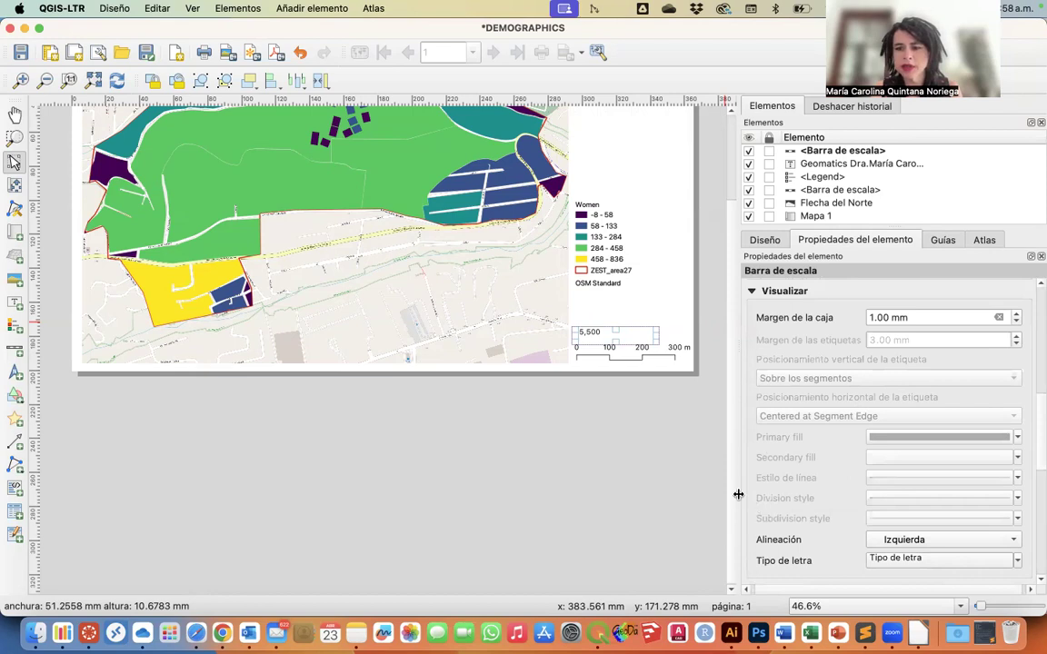
scroll(886, 399, "down", 3)
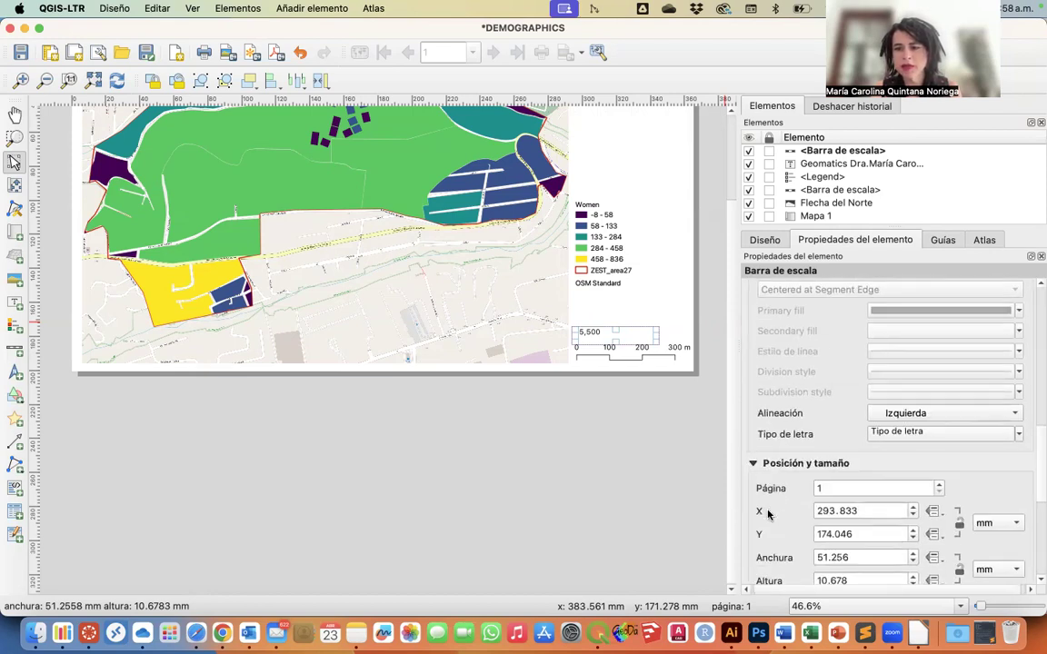
left_click(1018, 435)
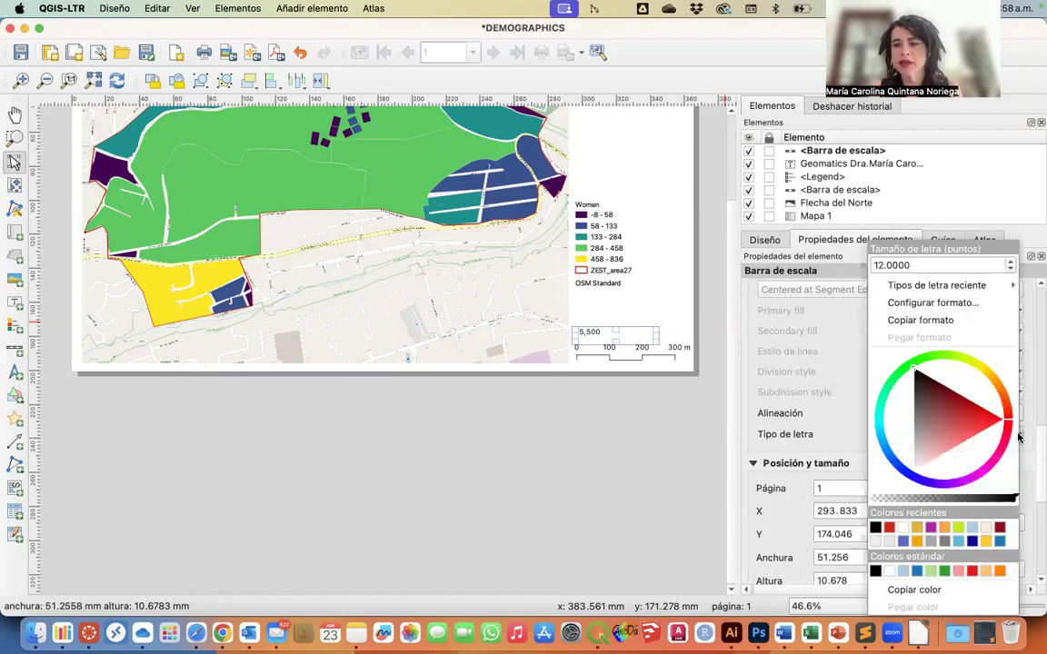
left_click(1009, 262)
left_click(1009, 262)
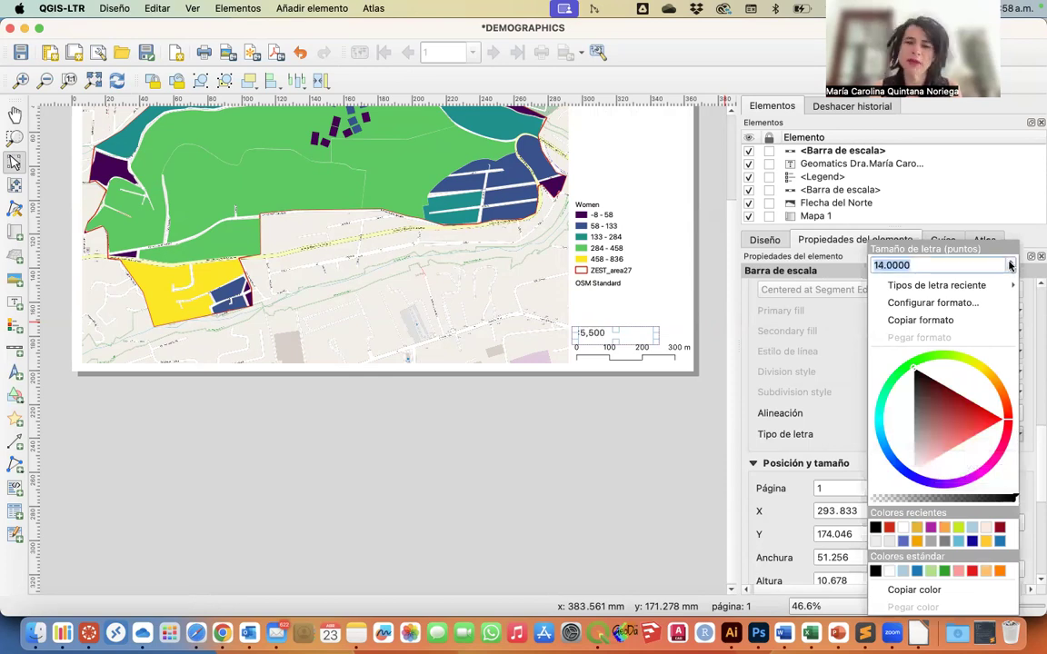
left_click(1009, 261)
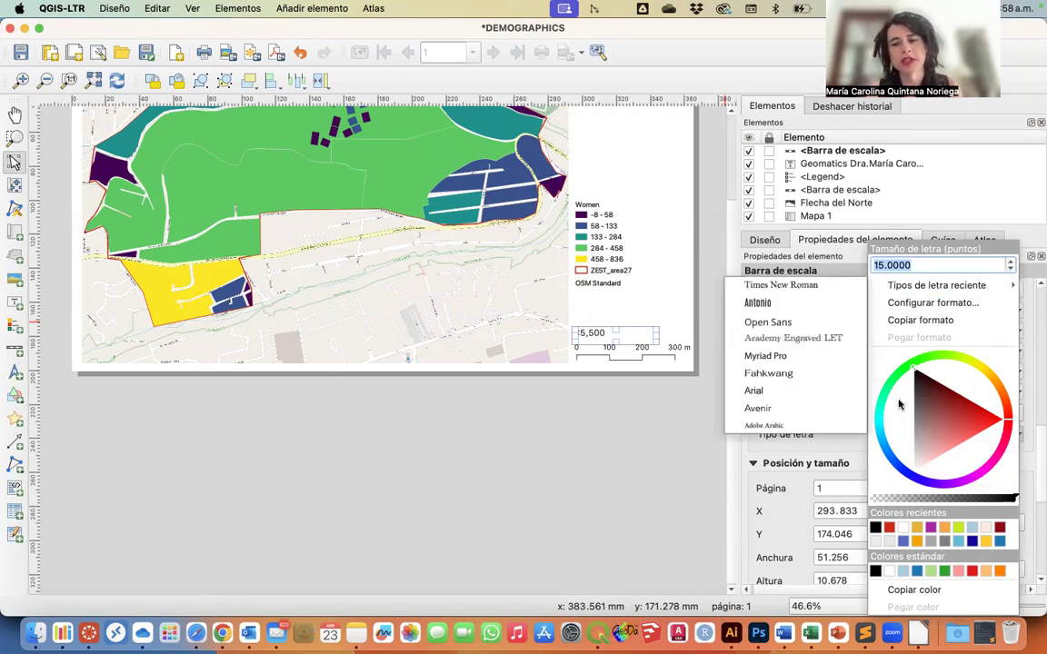
mouse_move(900, 289)
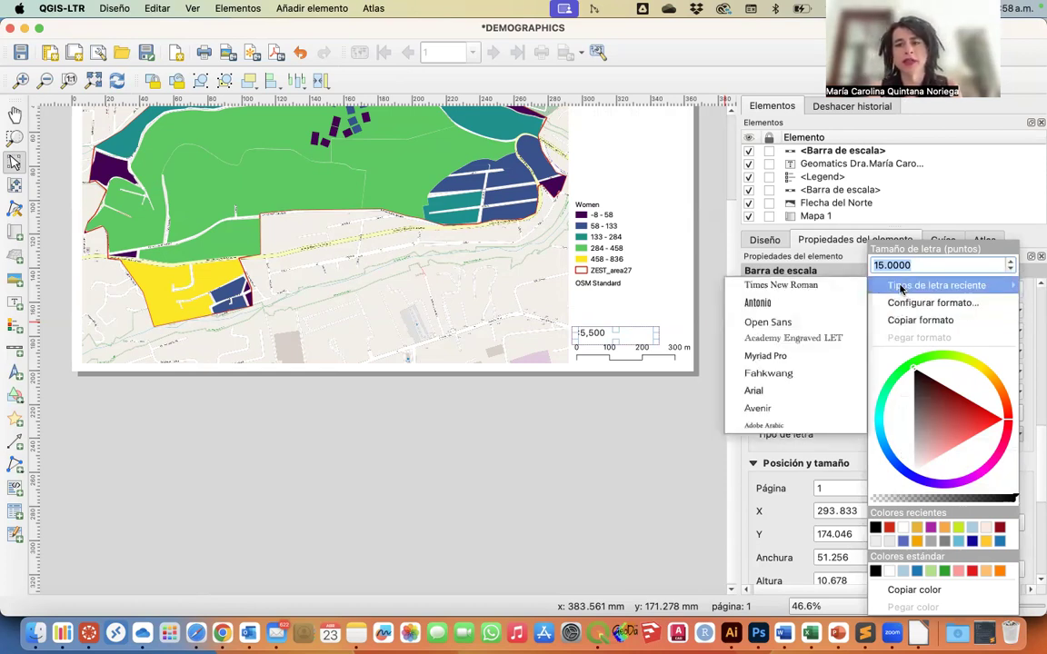
left_click(755, 304)
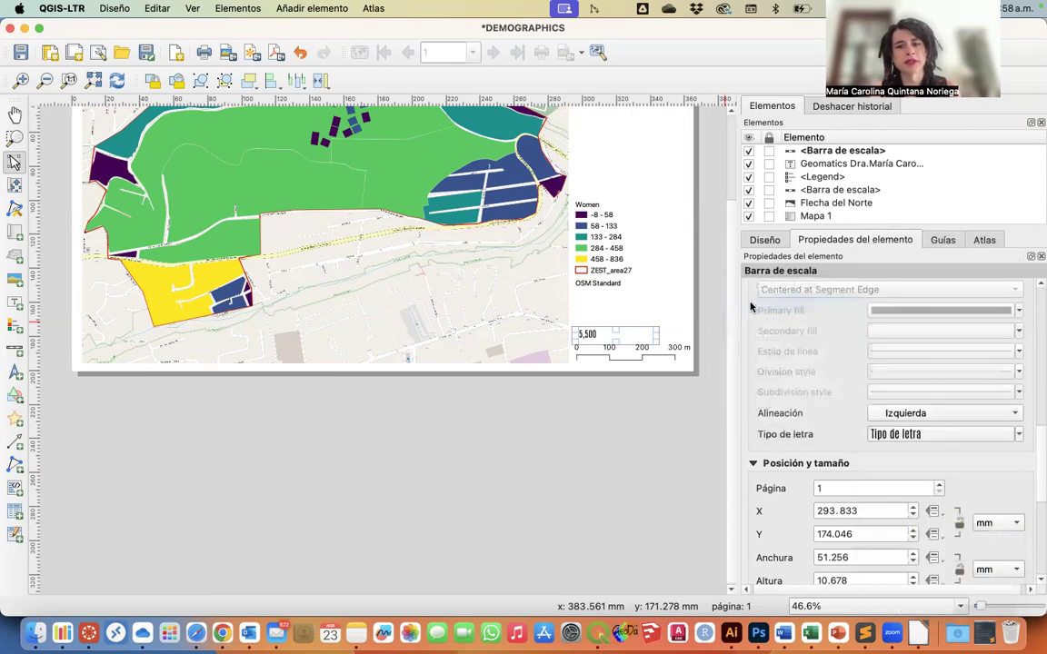
left_click(614, 425)
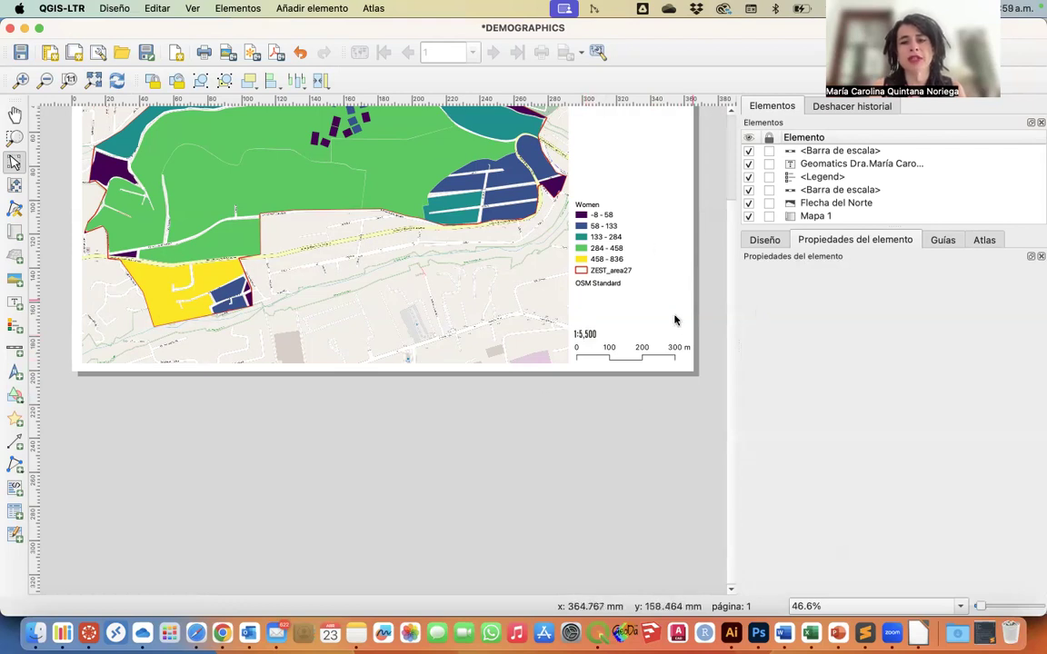
Insert two pages at the end of the layout with a custom size of 365 × 200 mm
left_click_drag(732, 216, 727, 125)
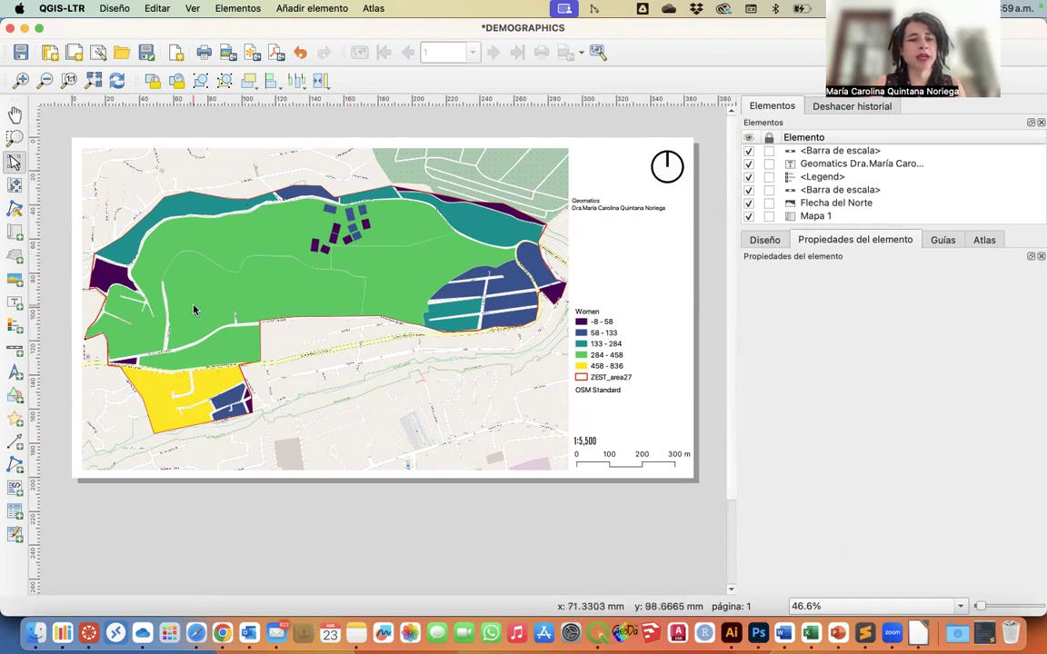
left_click(177, 53)
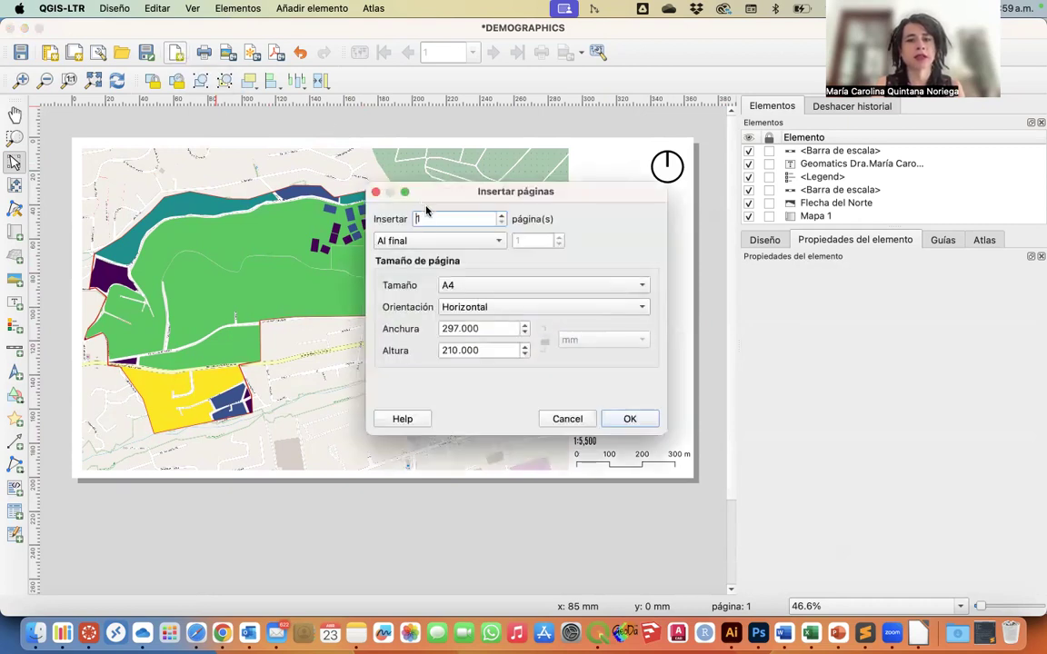
left_click(501, 215)
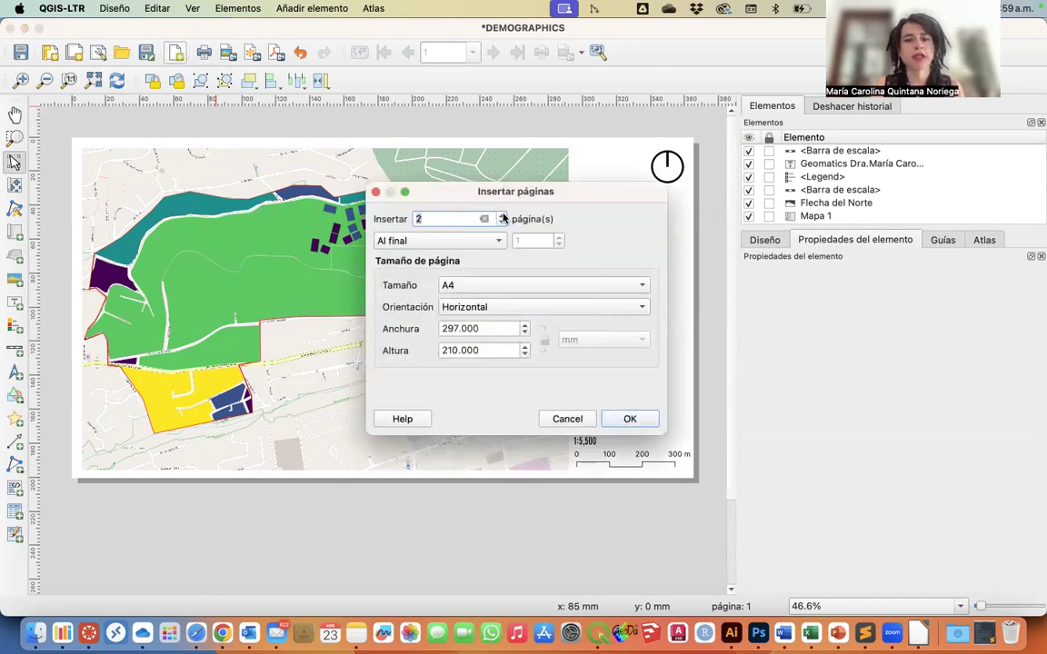
double_click(450, 329)
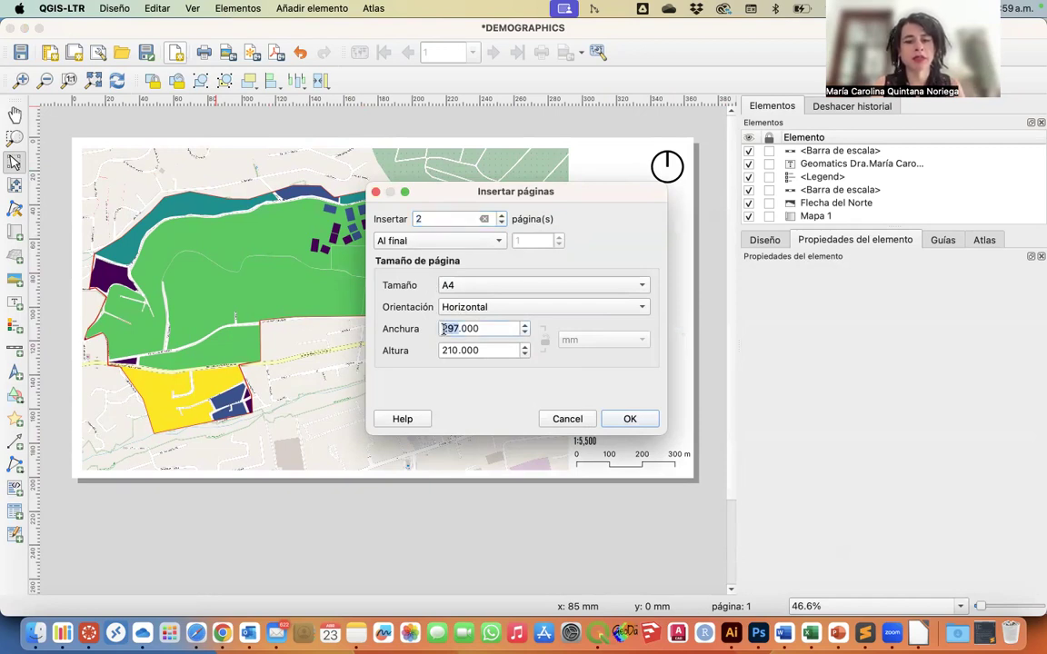
type("165")
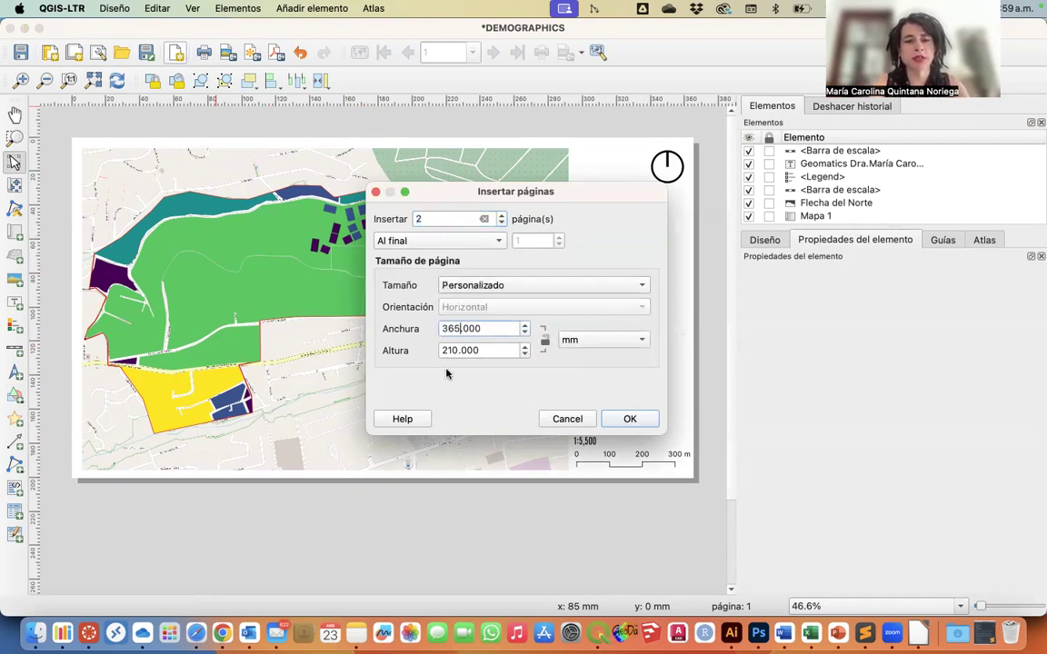
left_click(452, 350)
key("BackSpace")
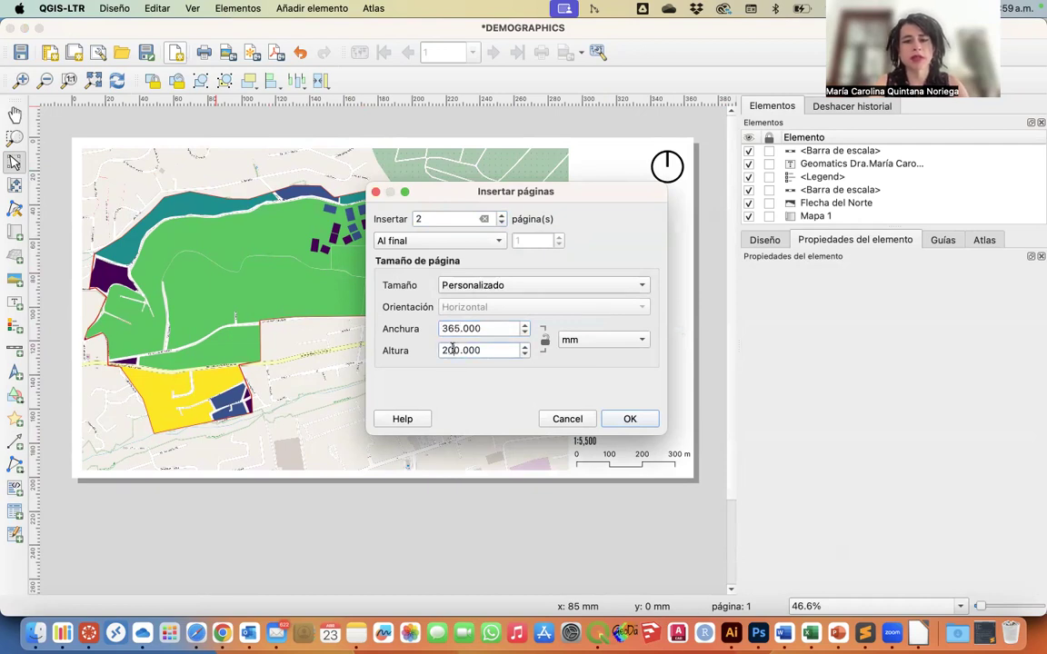
left_click(627, 421)
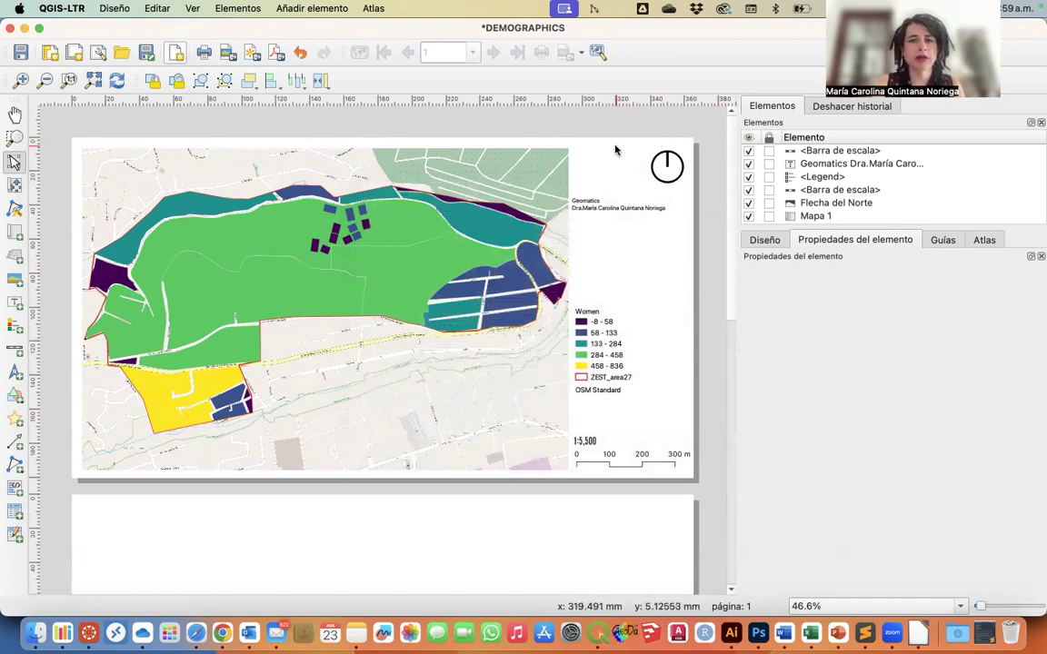
Copy all elements of the first page and place the pasted set in the same arrangement on the second page
left_click(704, 130)
left_click_drag(704, 130, 58, 489)
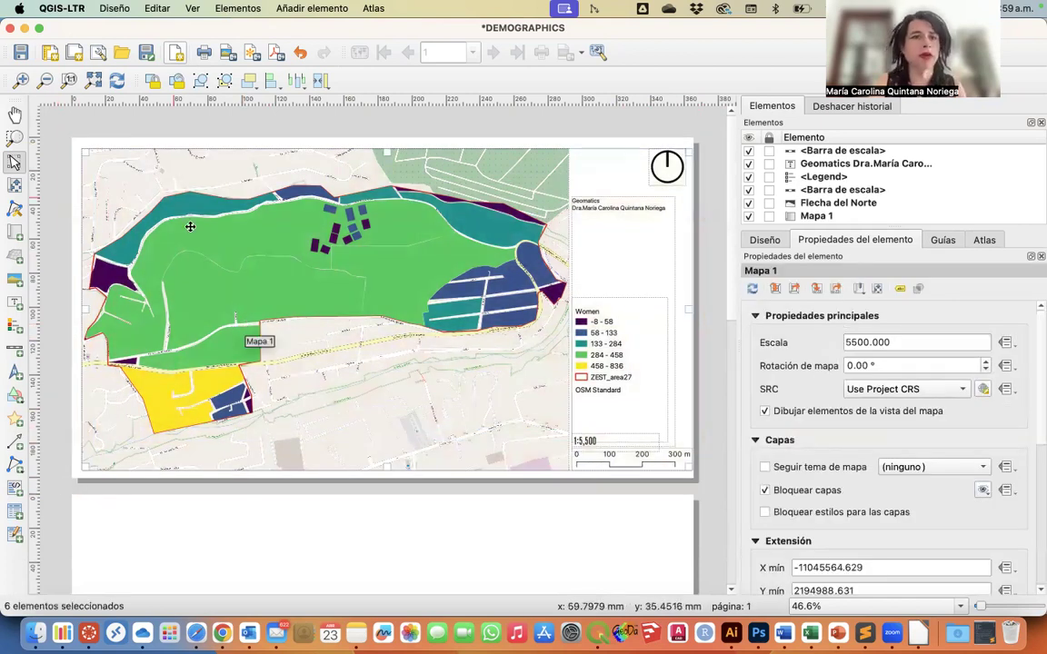
left_click(145, 9)
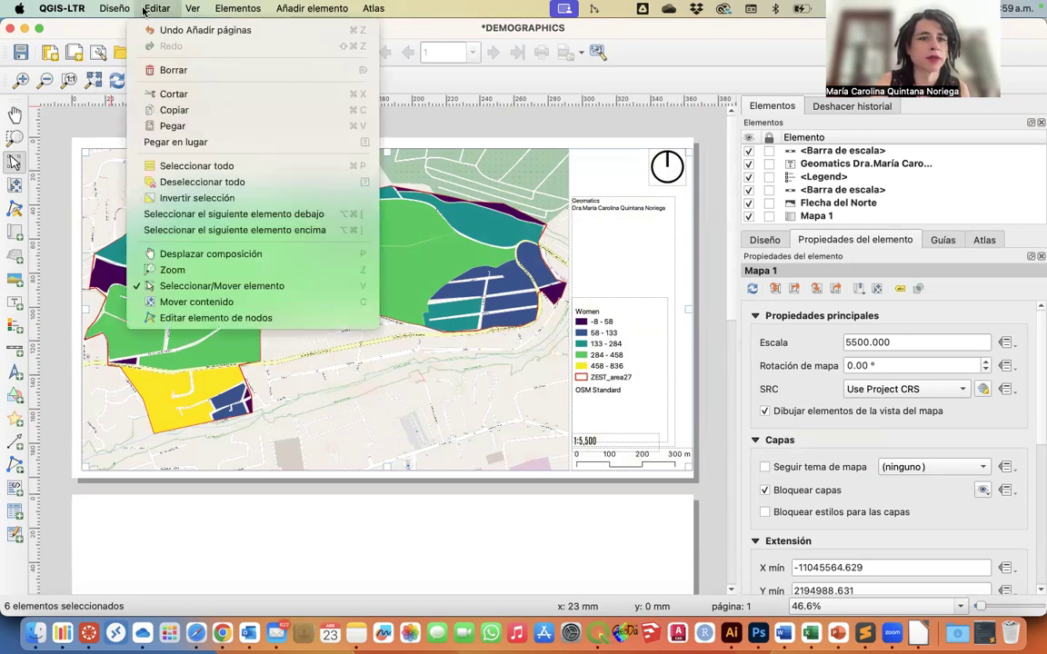
left_click(172, 110)
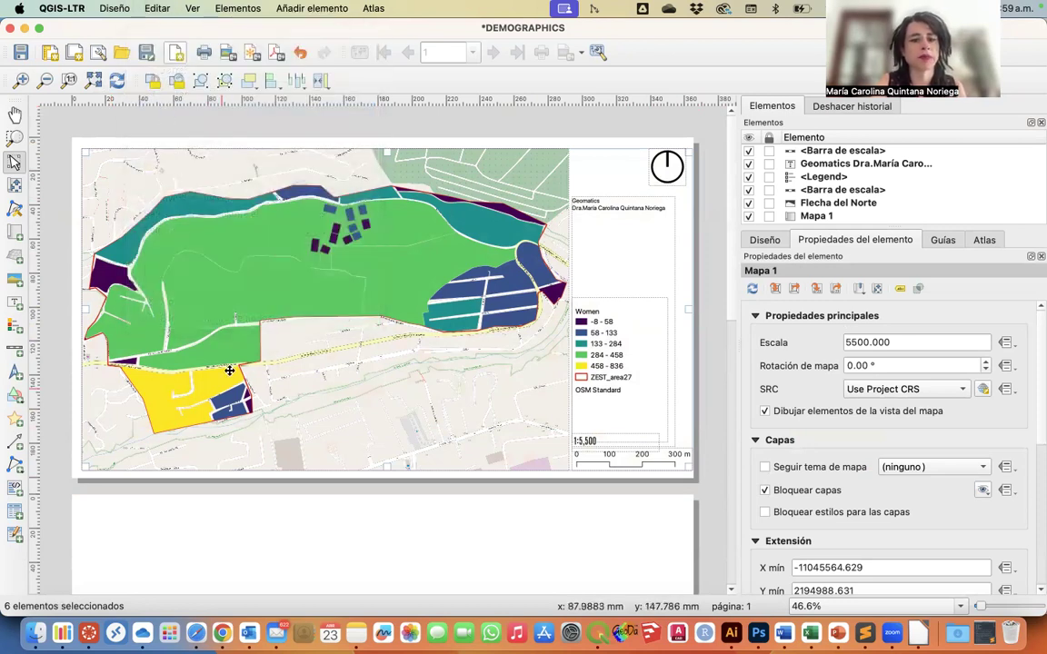
left_click(191, 516)
scroll(191, 518, "down", 5)
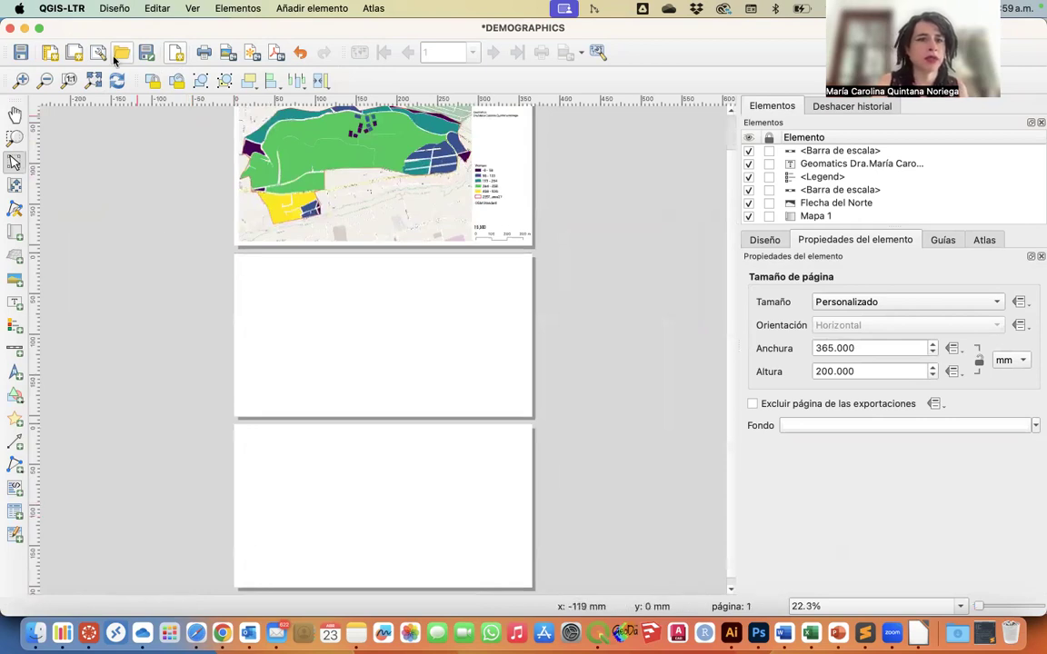
left_click(155, 11)
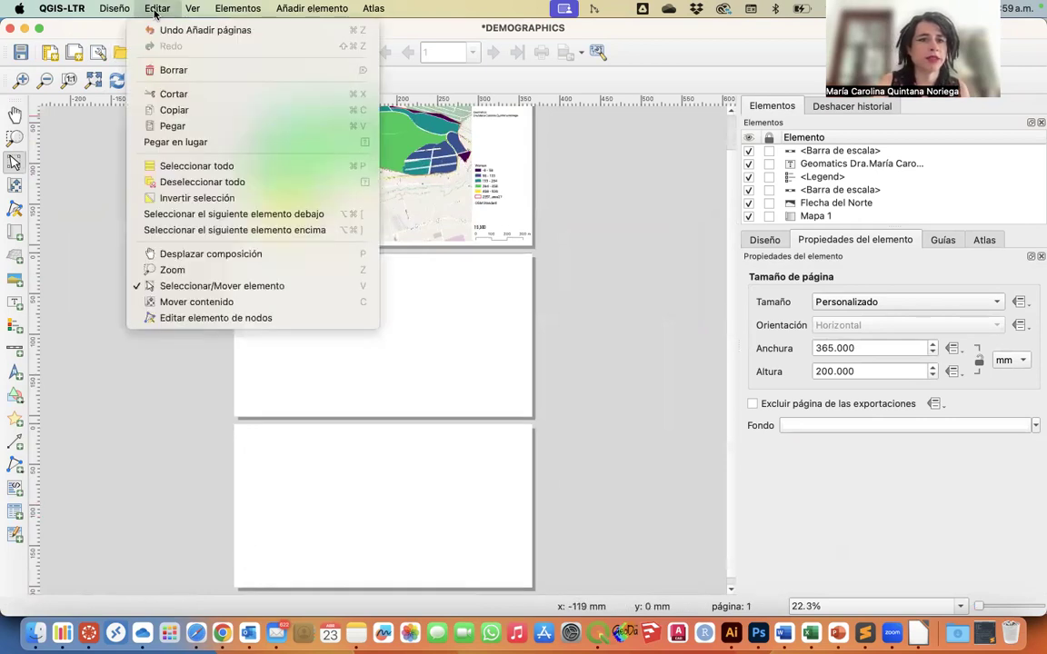
left_click(170, 143)
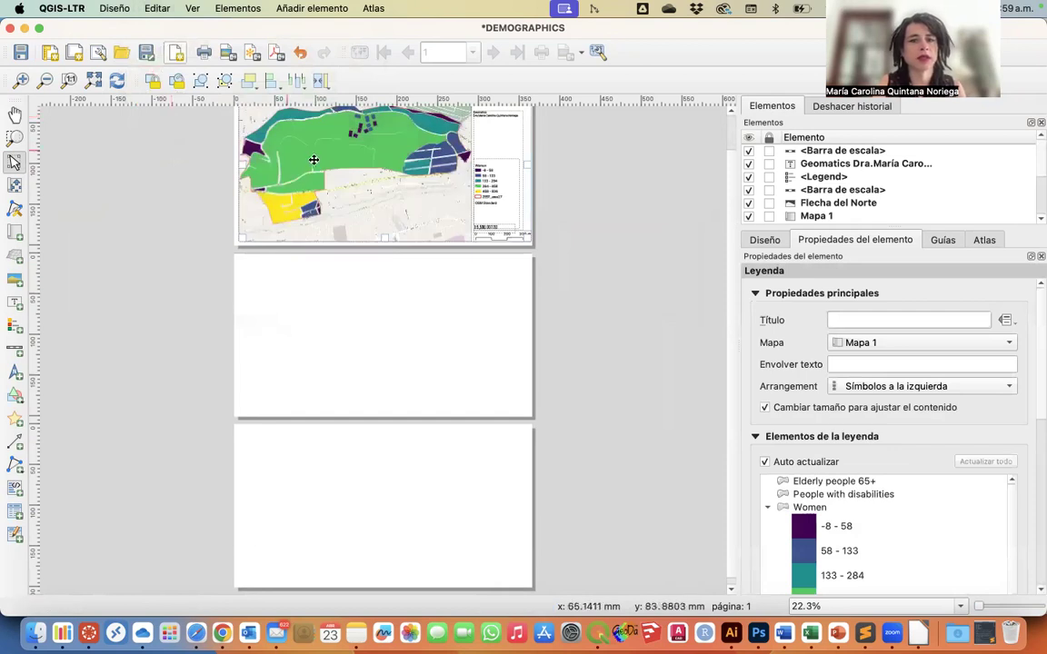
left_click_drag(321, 161, 318, 333)
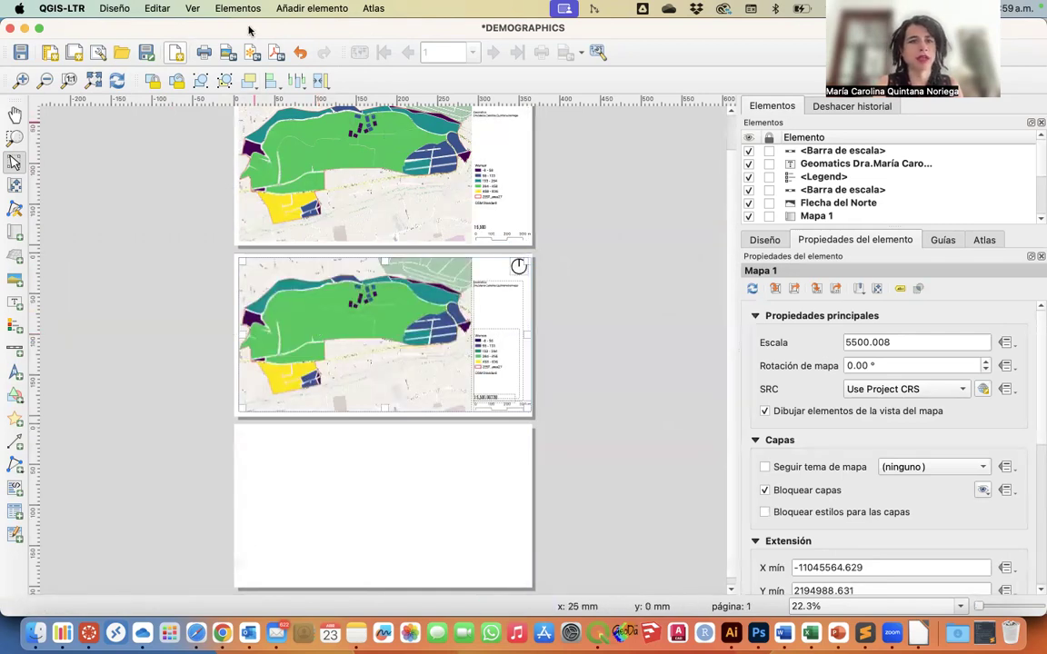
Paste the copied elements again, position them on the third page and deselect them
left_click(154, 10)
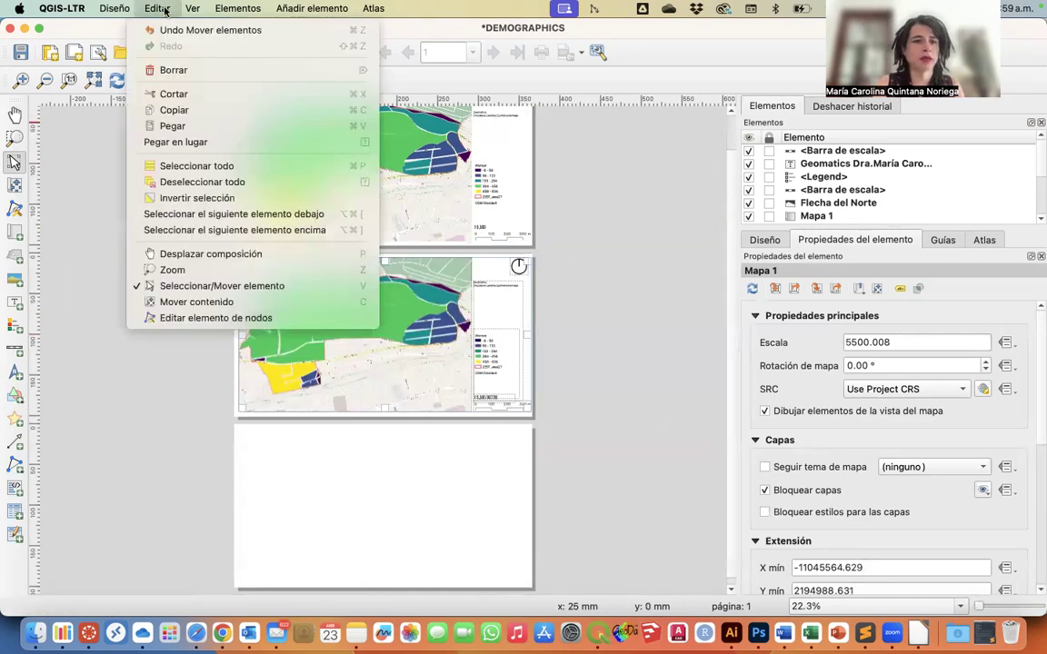
left_click(174, 142)
left_click_drag(289, 187, 278, 529)
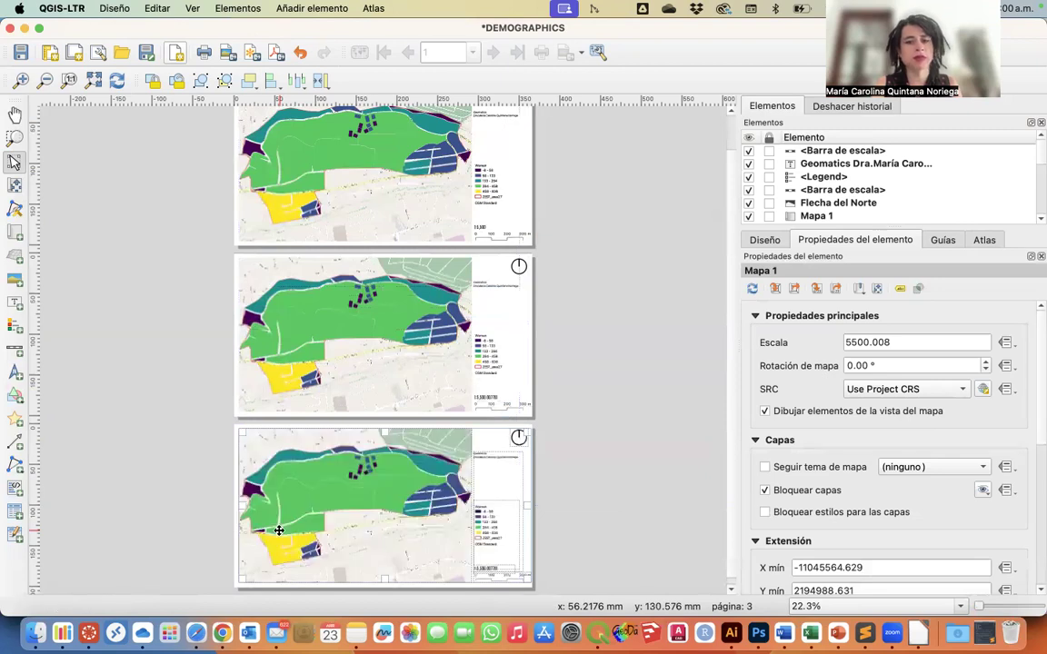
left_click(561, 266)
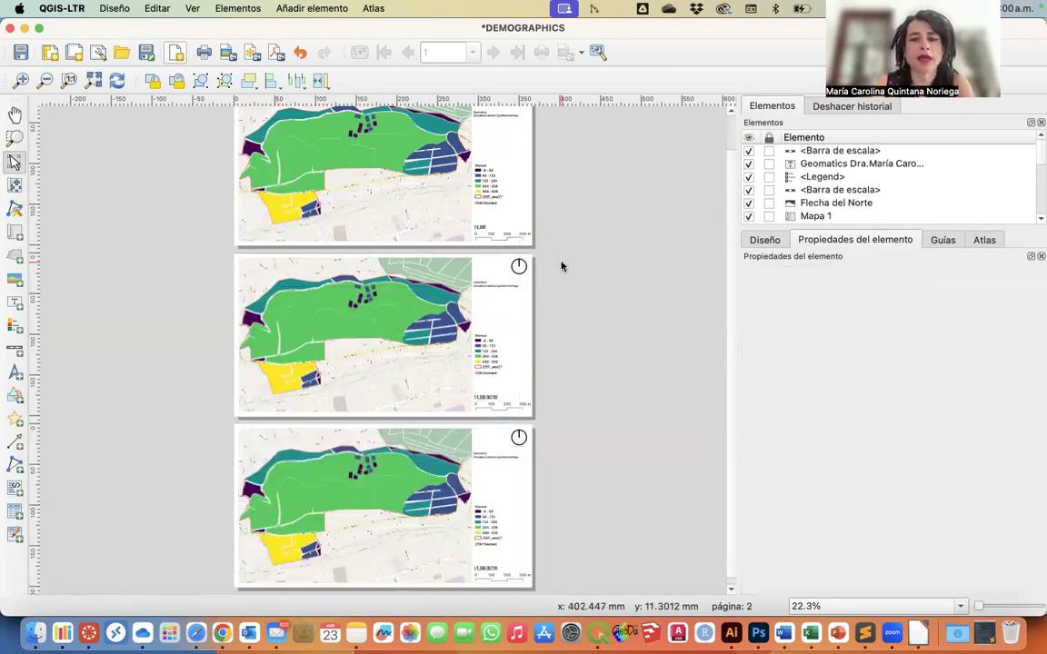
Unlock the layers of the second page's map, and in the MAPS project window show Elderly people 65+ instead of Women
left_click(407, 320)
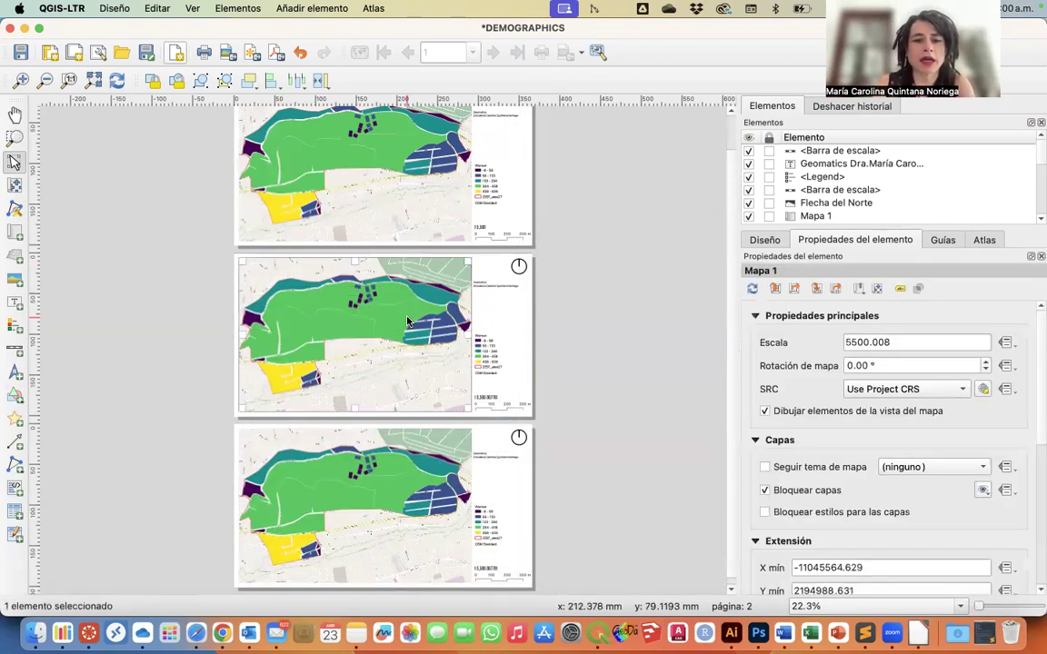
left_click(765, 490)
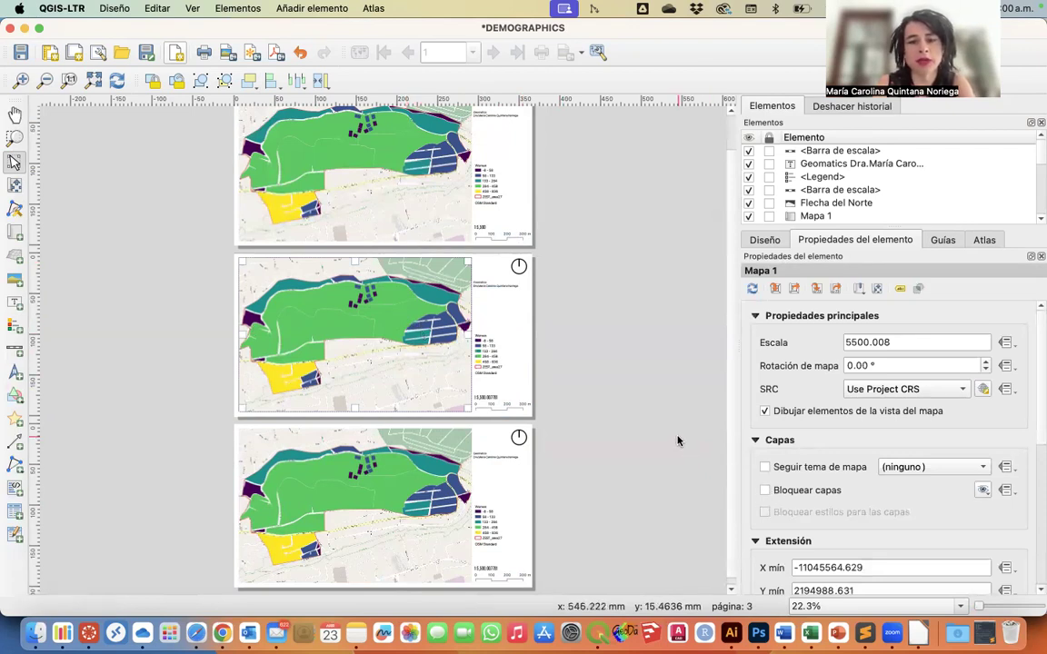
key("ctrl+Up")
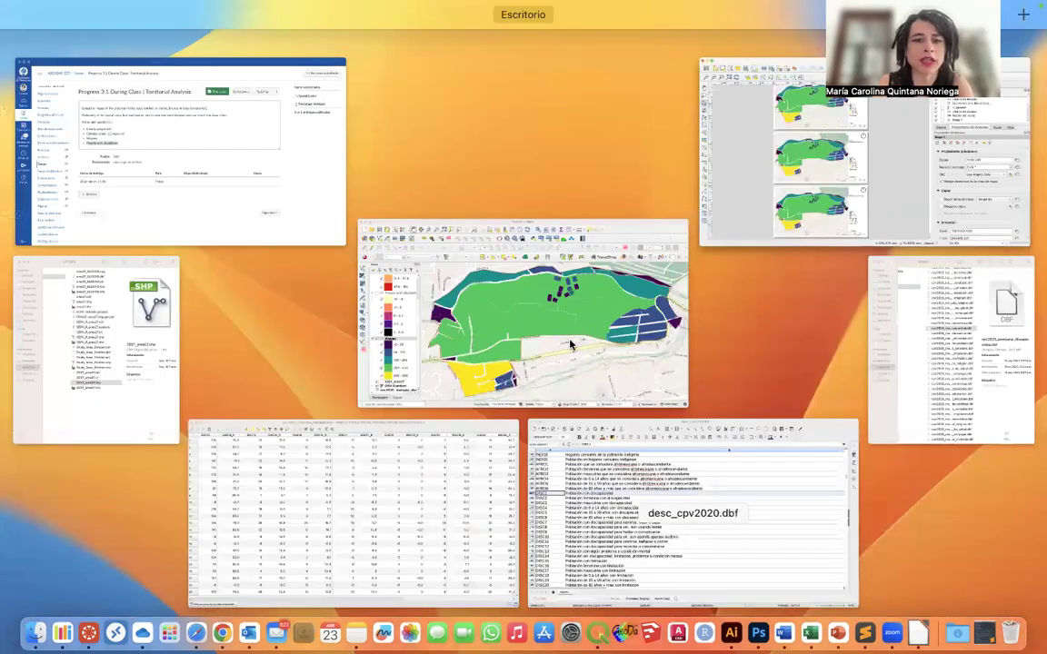
left_click(512, 307)
left_click(60, 398)
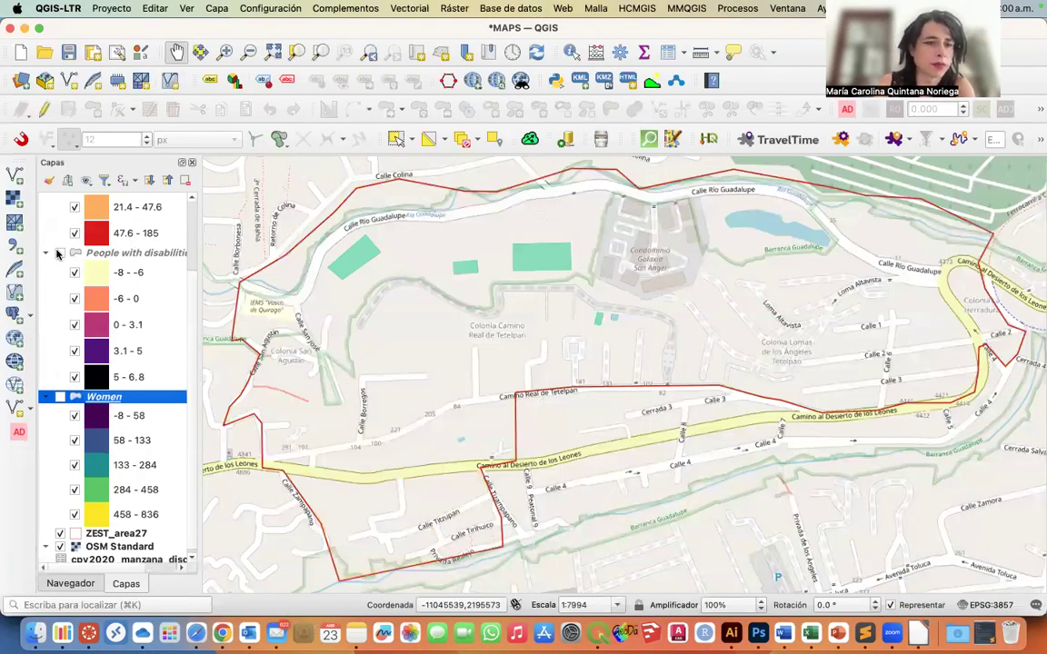
scroll(56, 254, "up", 3)
left_click(60, 198)
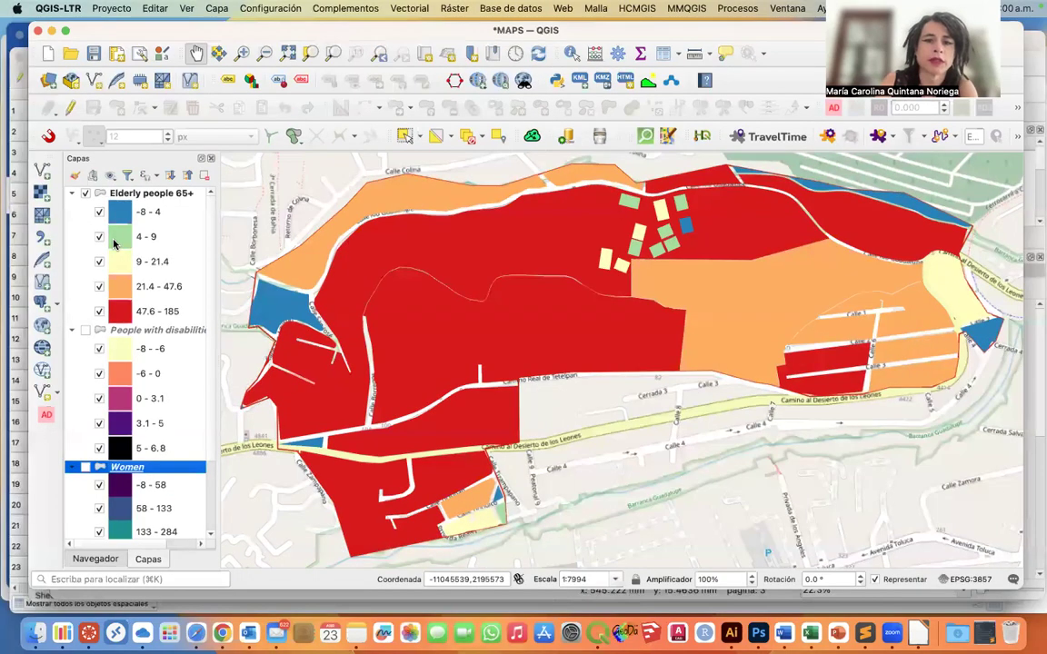
Back in the DEMOGRAPHICS layout, refresh the view and lock the layers of the second page's map
key("ctrl+Up")
left_click(778, 286)
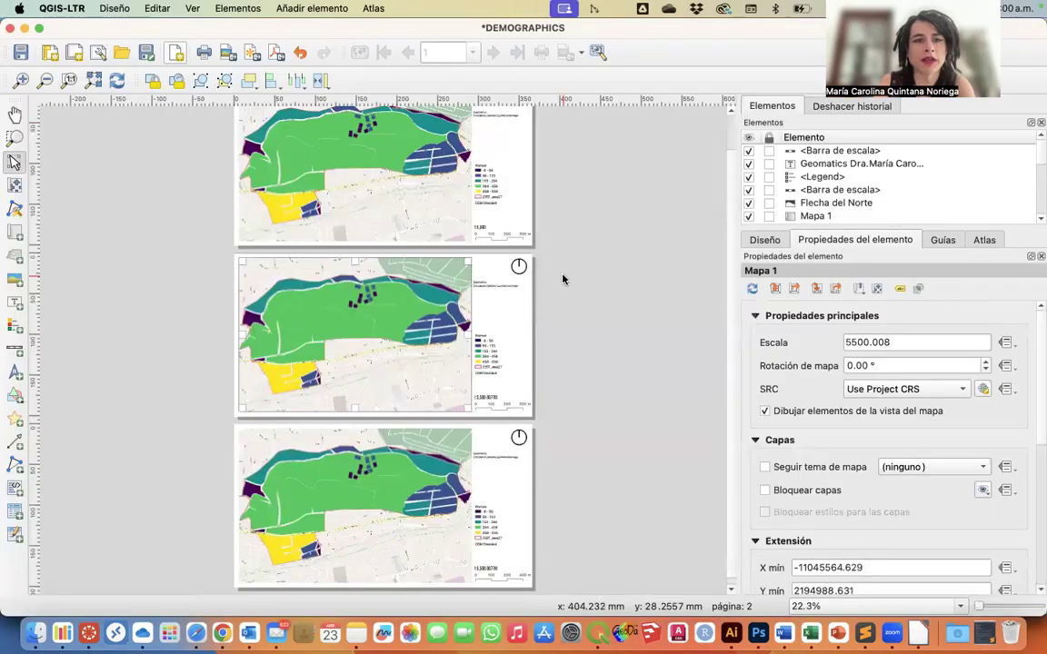
left_click(116, 81)
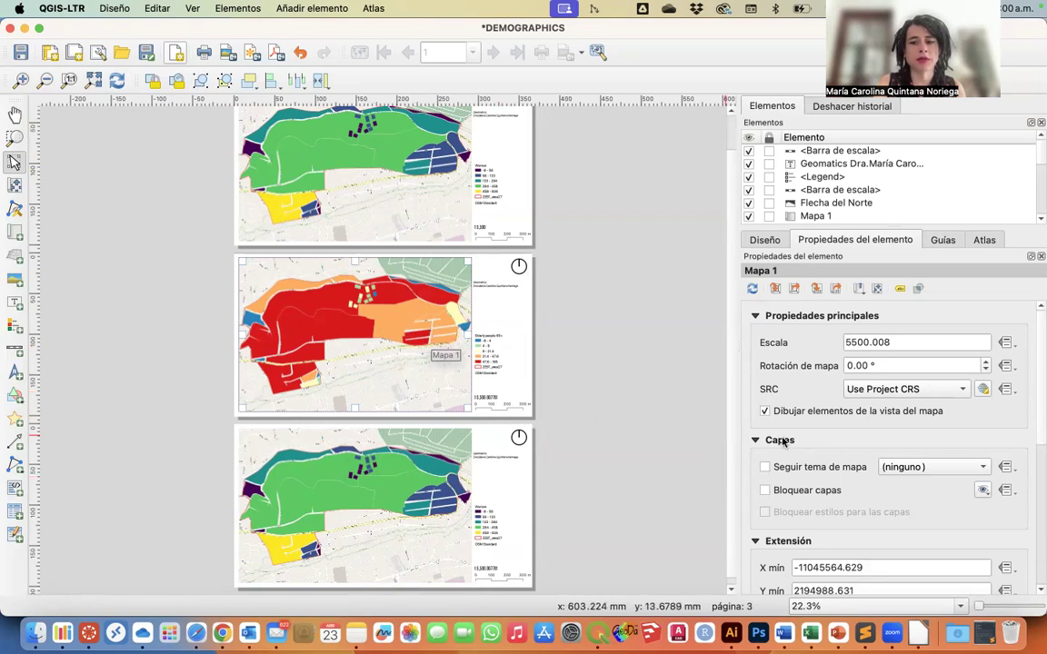
left_click(763, 491)
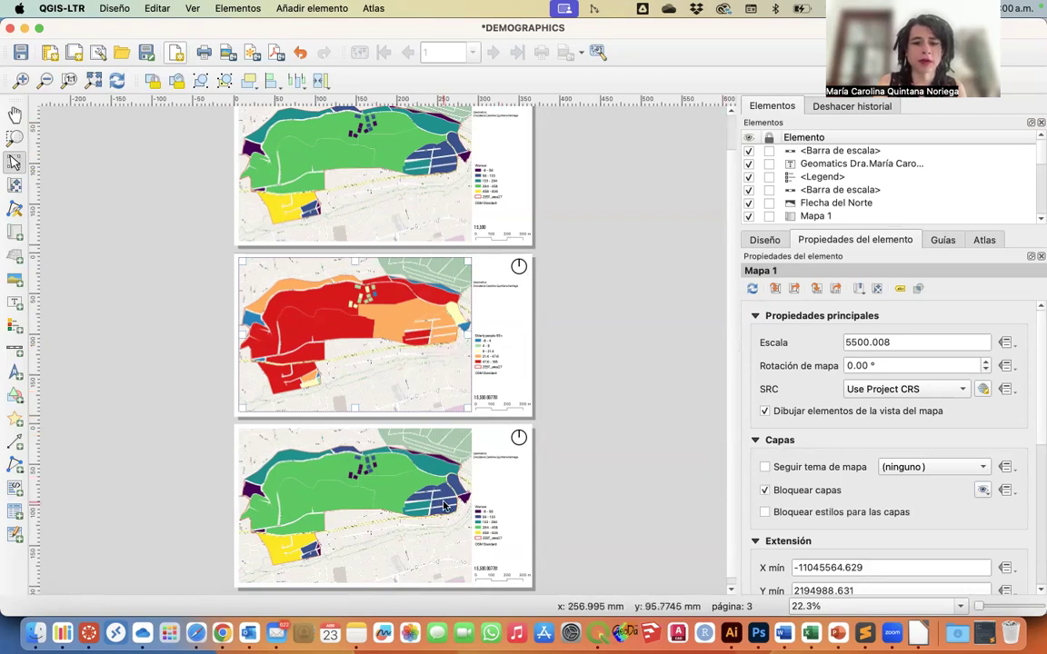
Unlock the layers of the third page's map, and in the MAPS project window show People with disabilities instead of Elderly people 65+
left_click(465, 483)
left_click(764, 491)
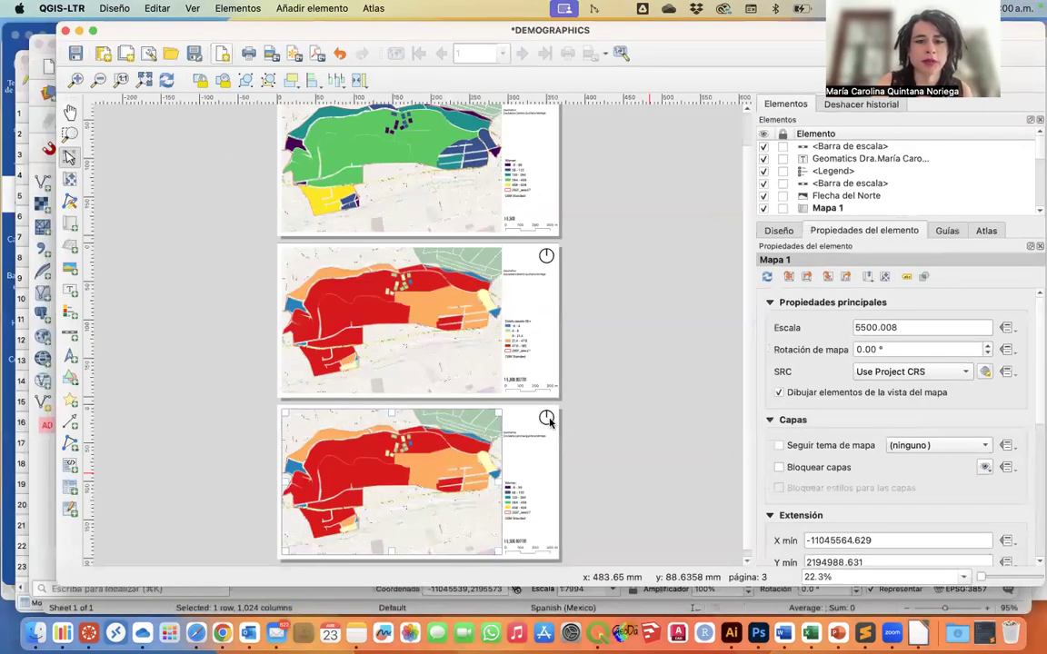
key("ctrl+Up")
left_click(522, 314)
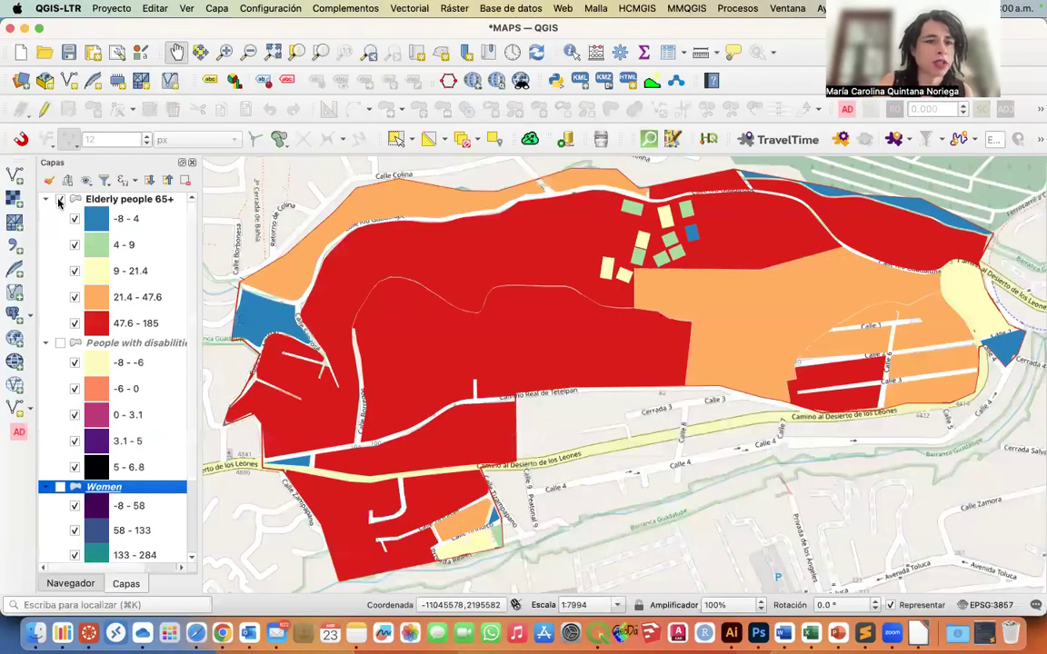
left_click(60, 200)
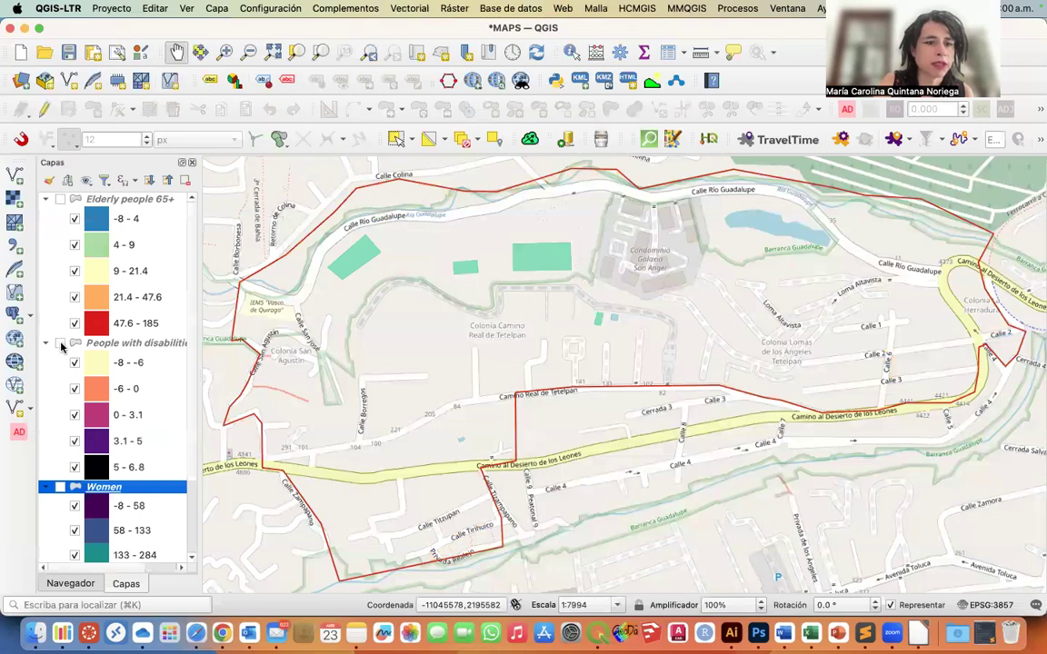
left_click(60, 343)
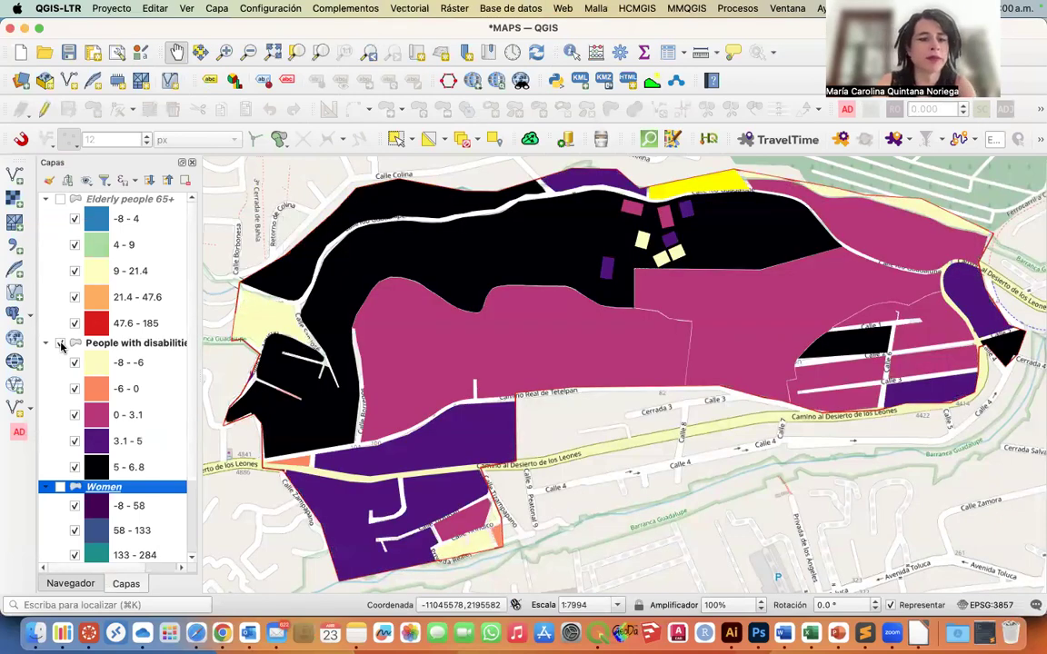
Return to the DEMOGRAPHICS layout, refresh it and lock the layers of the third page's map
key("ctrl+Up")
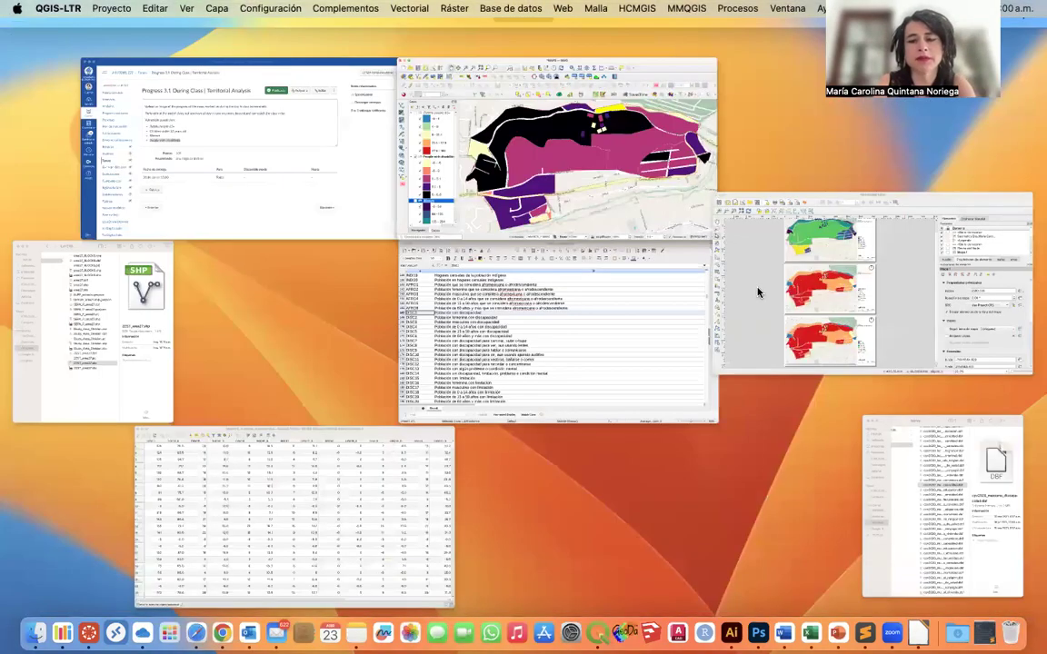
left_click(758, 292)
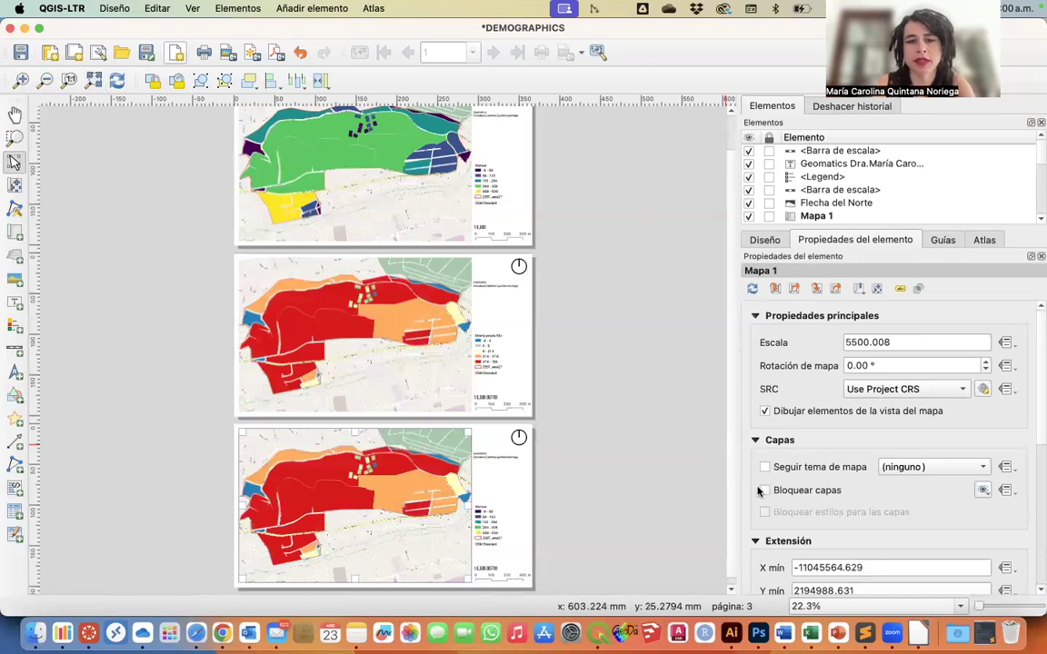
left_click(116, 81)
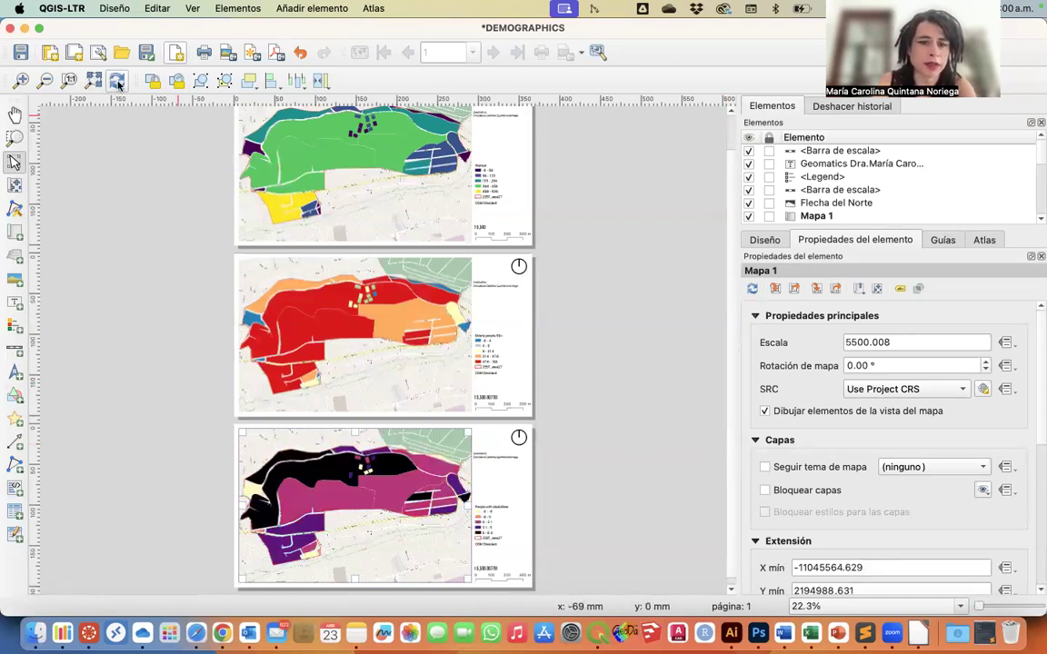
left_click(764, 490)
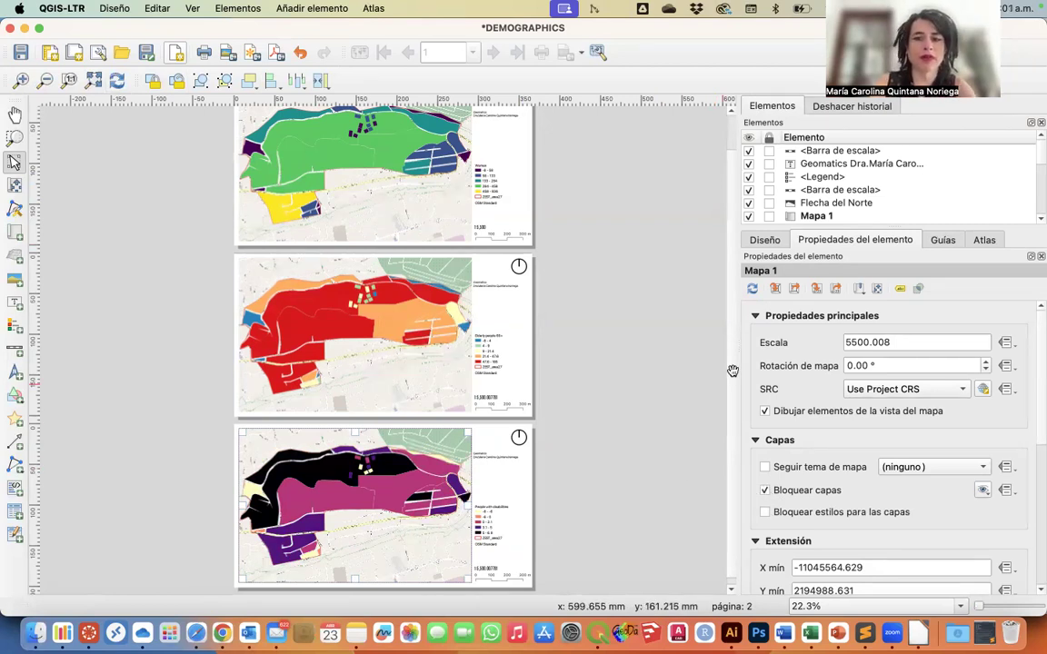
Look over the three finished pages and save the project
scroll(732, 363, "up", 3)
scroll(730, 354, "down", 2)
scroll(729, 351, "up", 3)
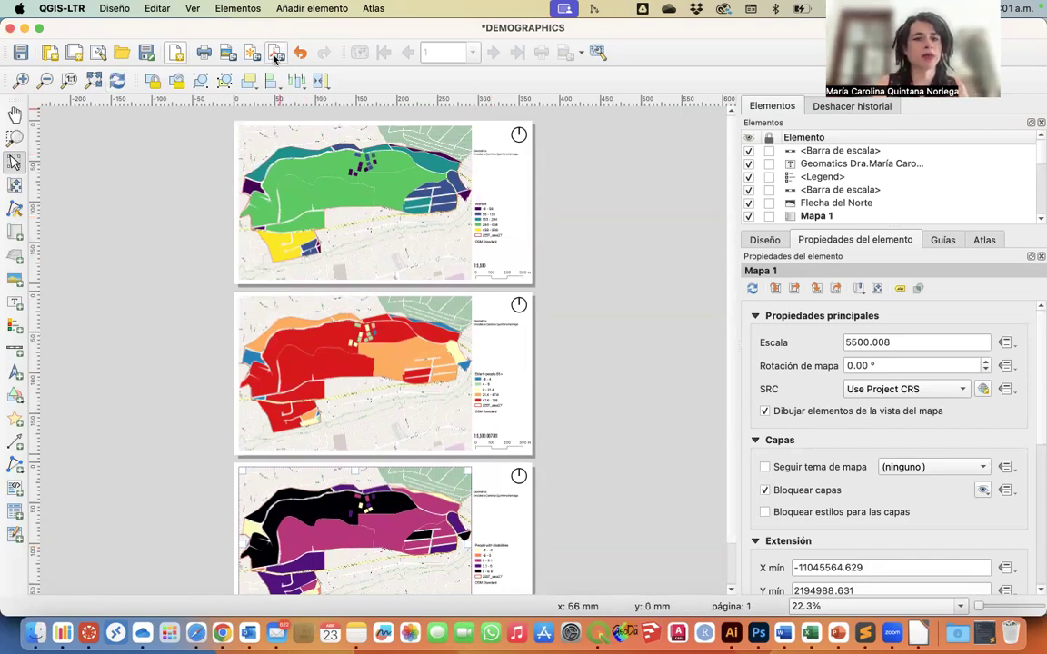
left_click(19, 54)
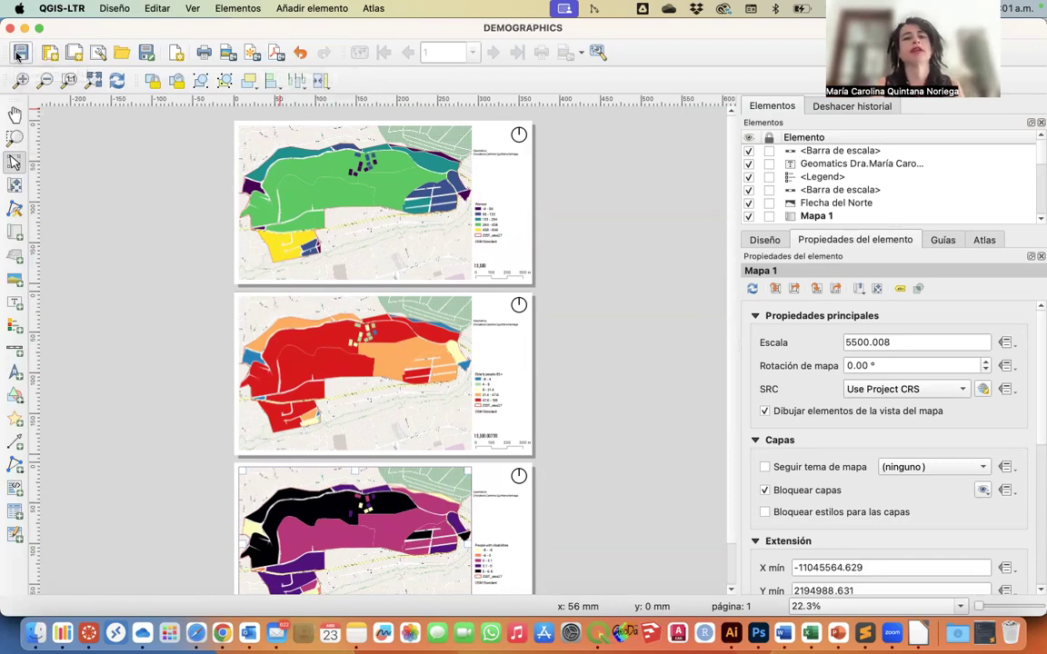
Start a PDF export of the layout named DEMOGRAPHICS into the AR1006B-GEO folder
left_click(274, 54)
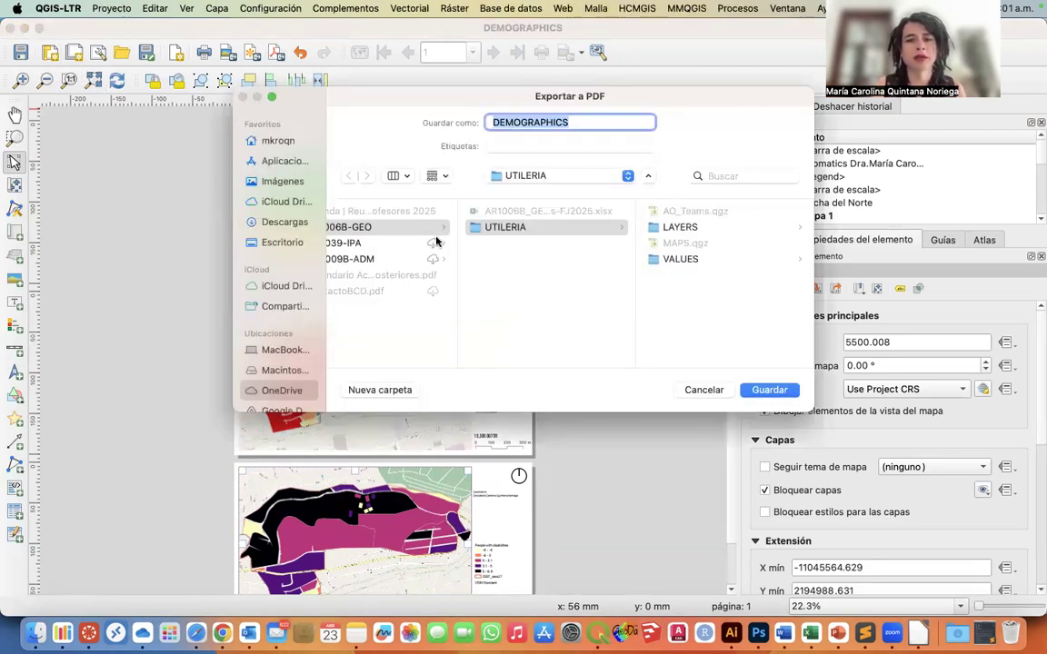
left_click(403, 233)
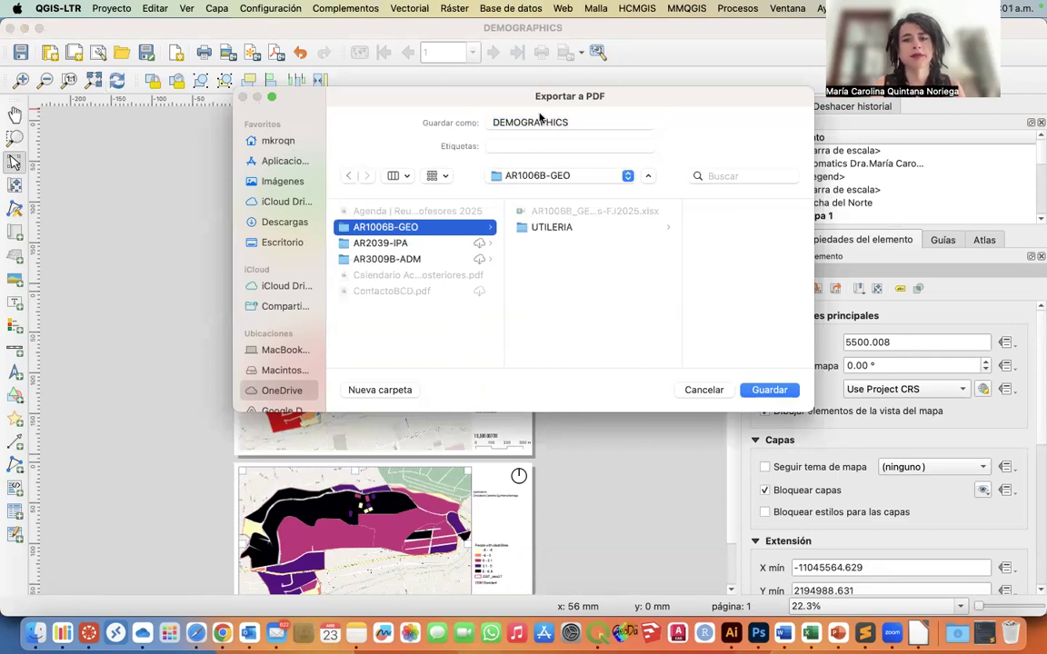
left_click(763, 390)
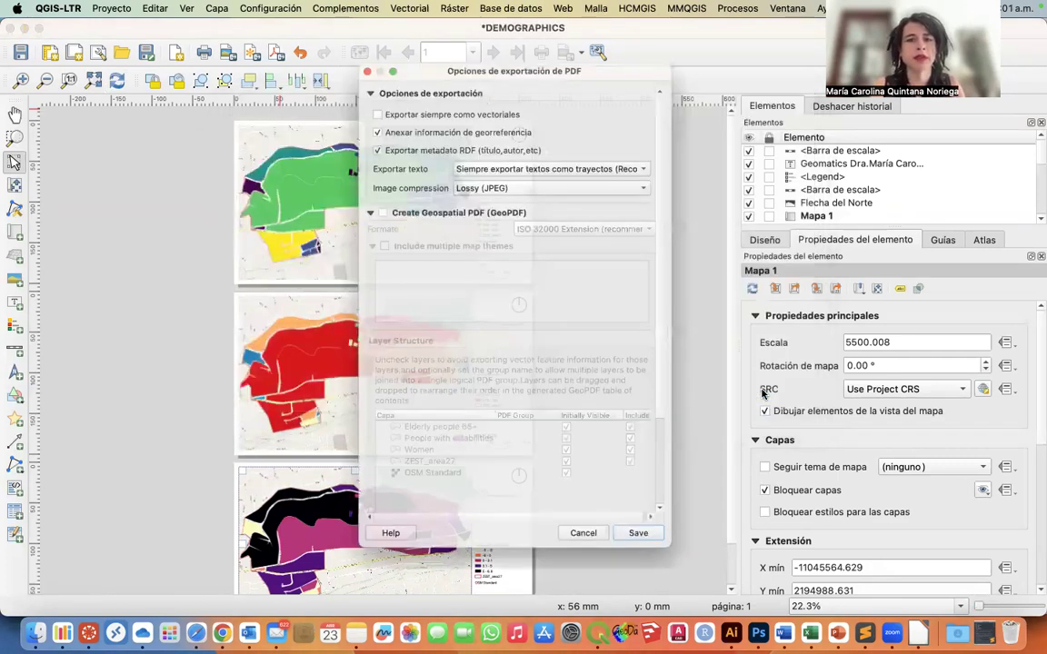
Export the PDF always as vectors, without georeference information or RDF metadata
left_click_drag(335, 324, 270, 325)
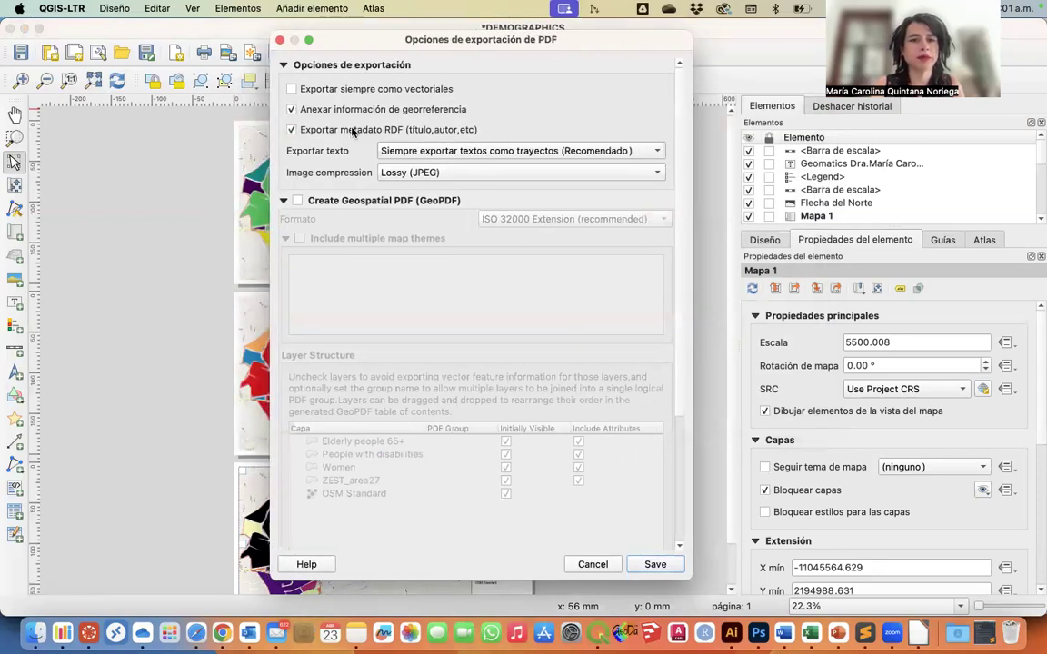
left_click(291, 88)
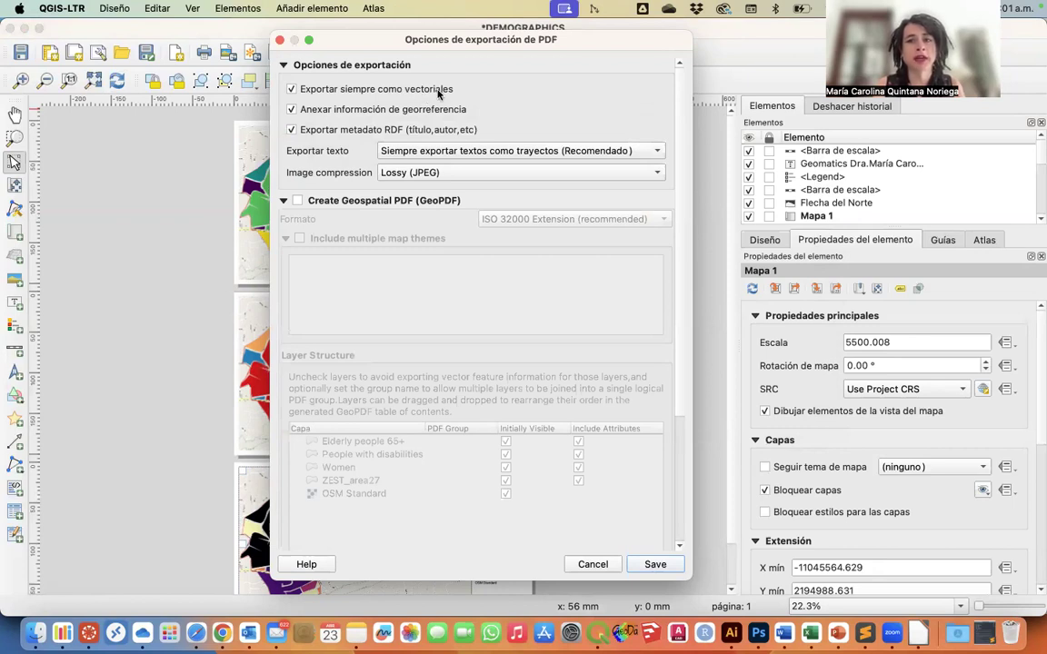
mouse_move(439, 93)
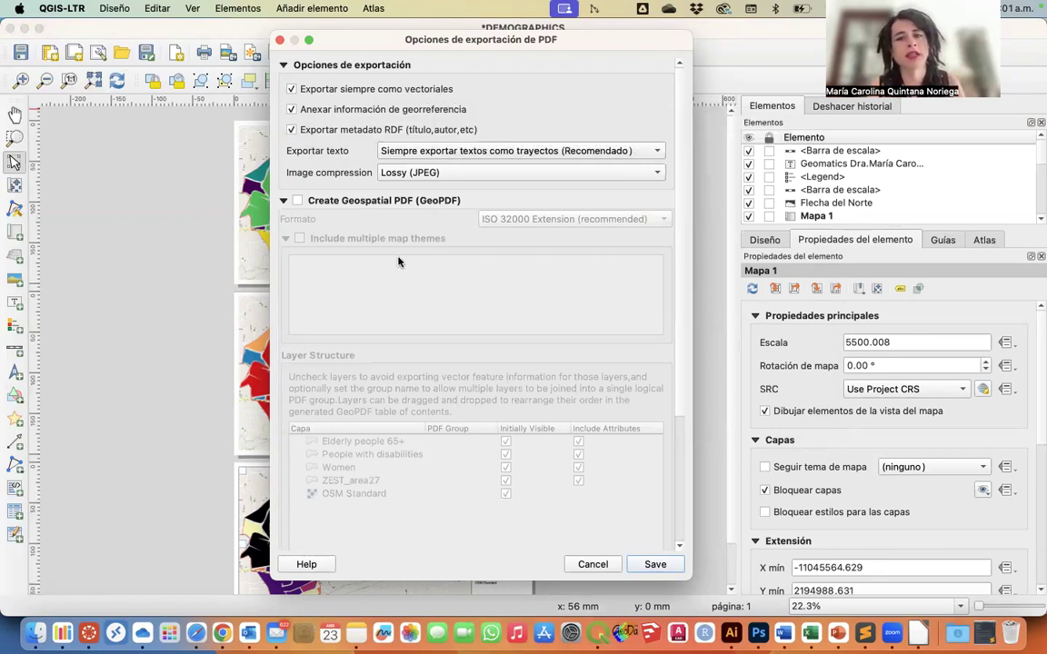
left_click(299, 132)
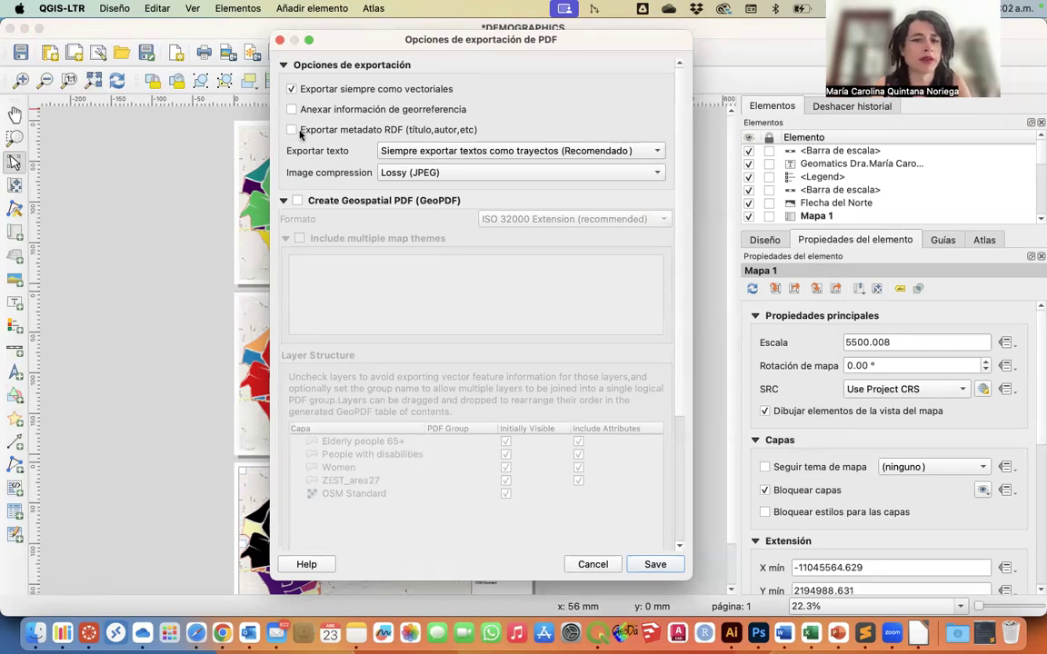
left_click_drag(676, 389, 689, 231)
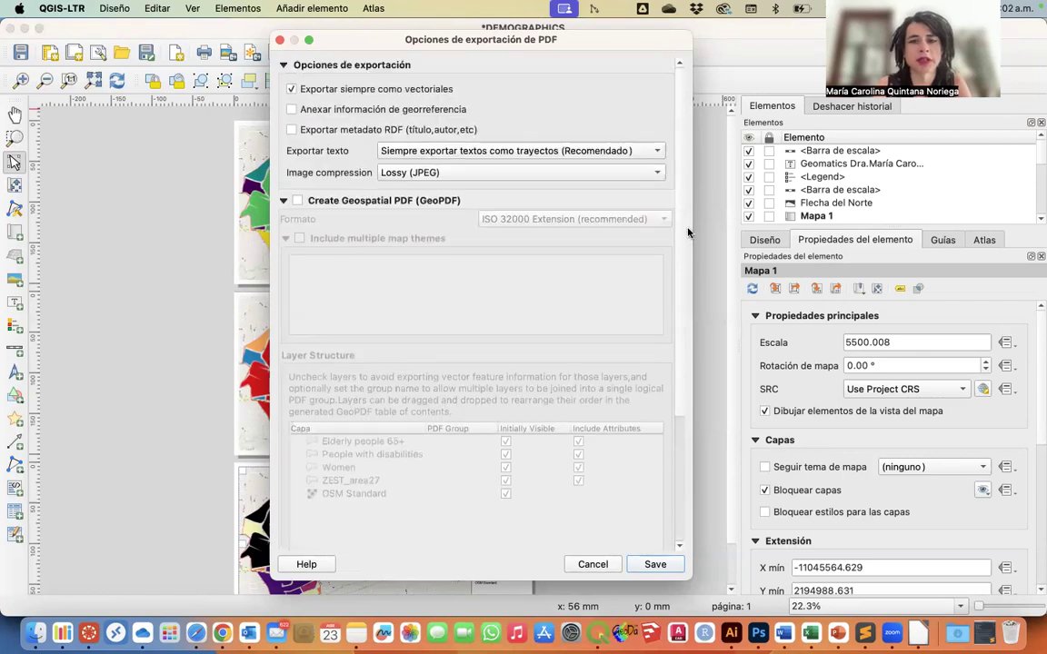
left_click(654, 564)
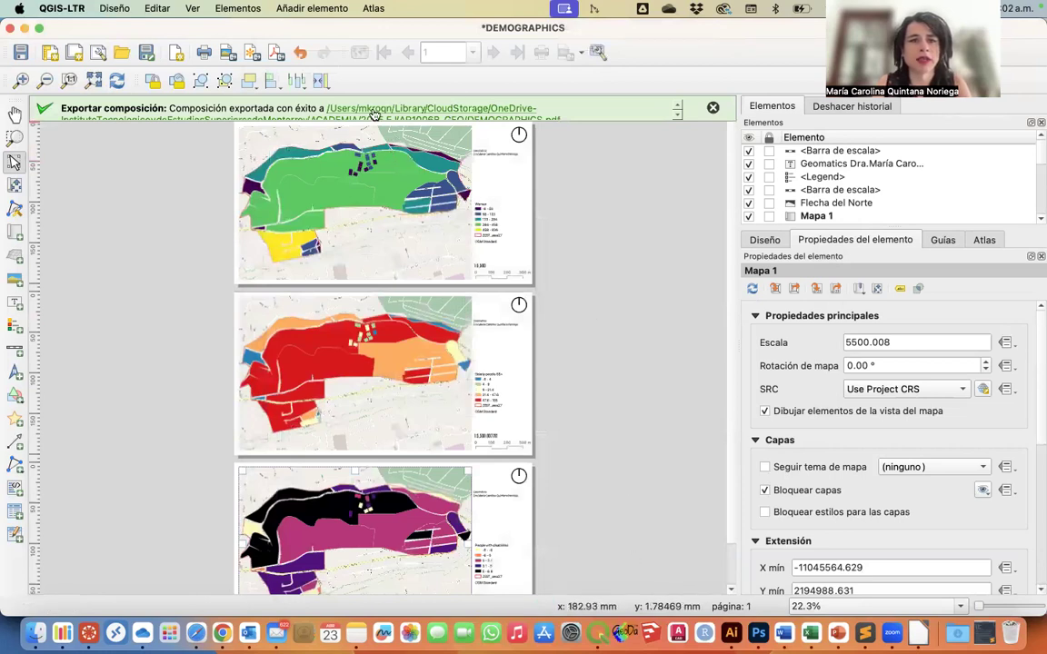
left_click(713, 109)
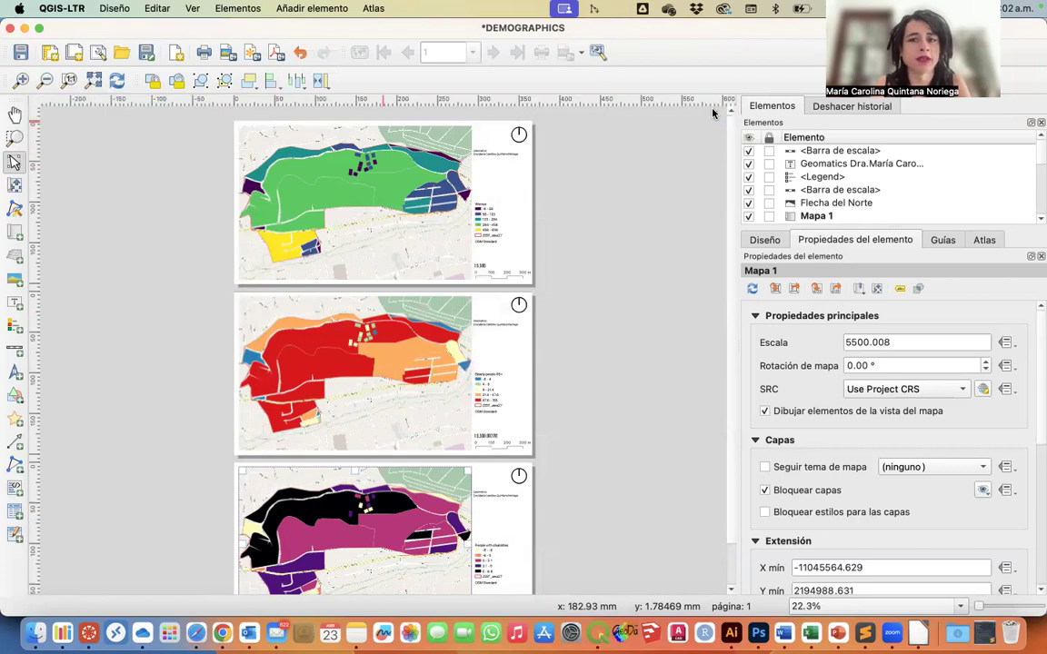
Export the layout pages as PNG images named DEMOGRAPHICS at 300 dpi into the AR1006B-GEO folder
left_click(226, 55)
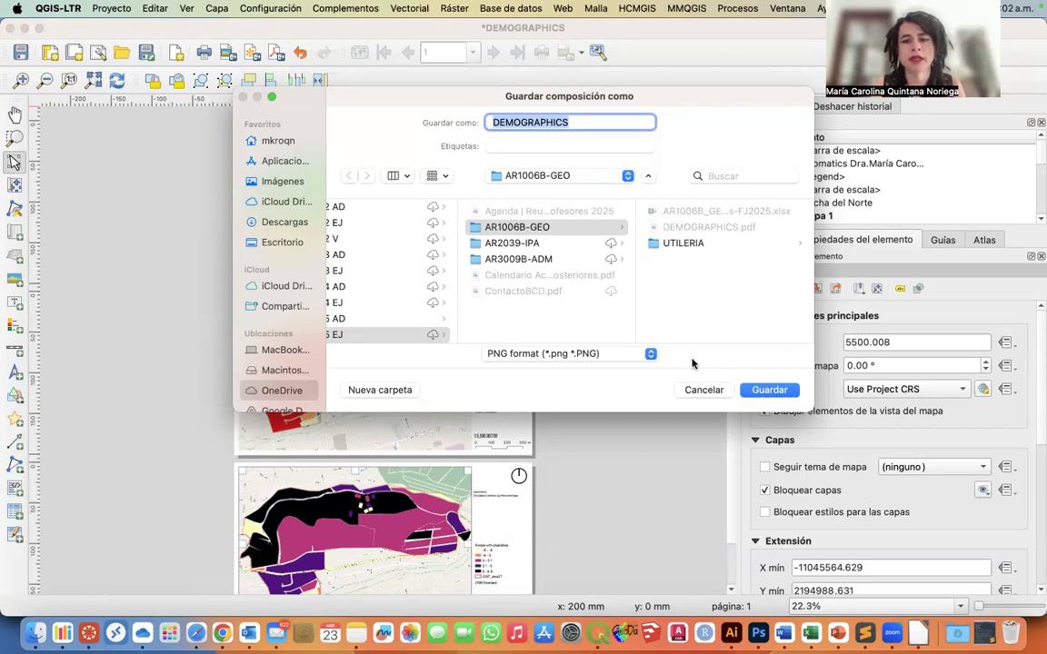
left_click(757, 392)
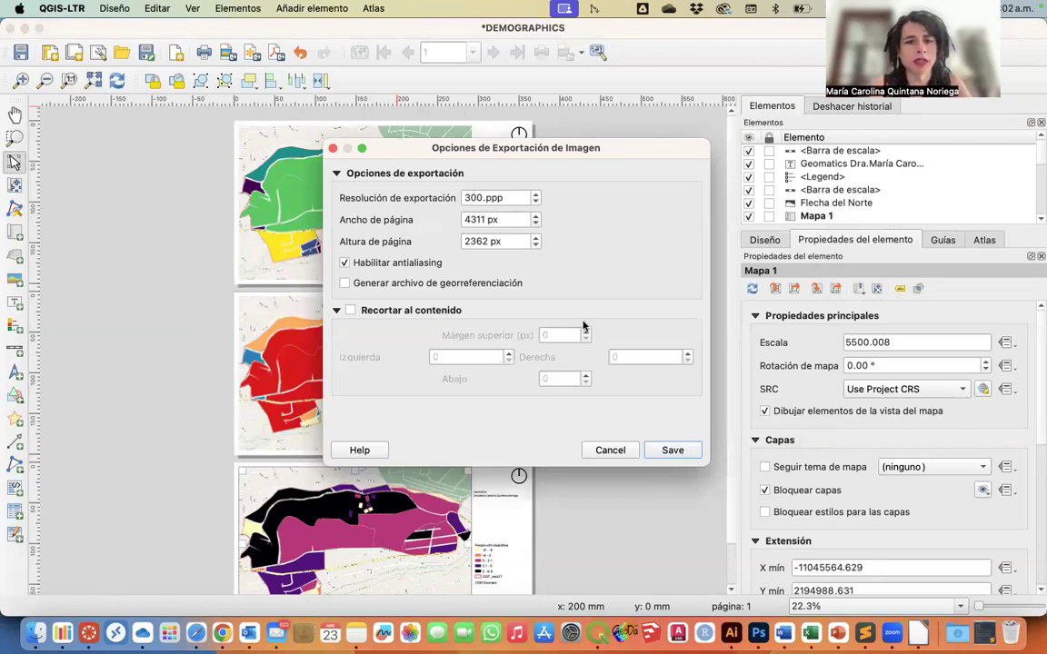
left_click(672, 450)
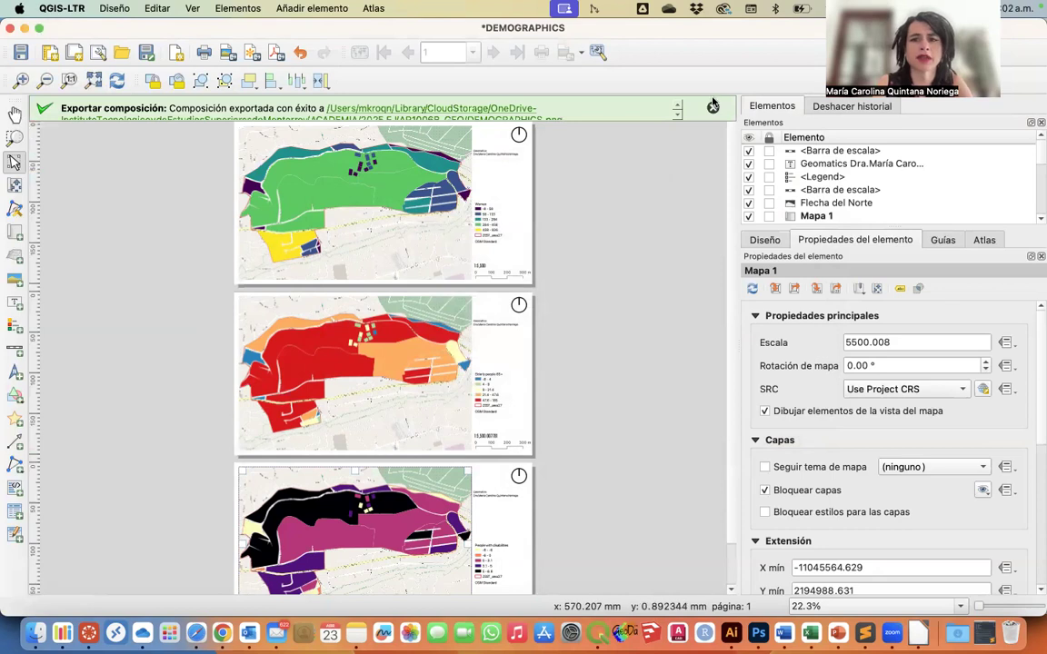
left_click(714, 108)
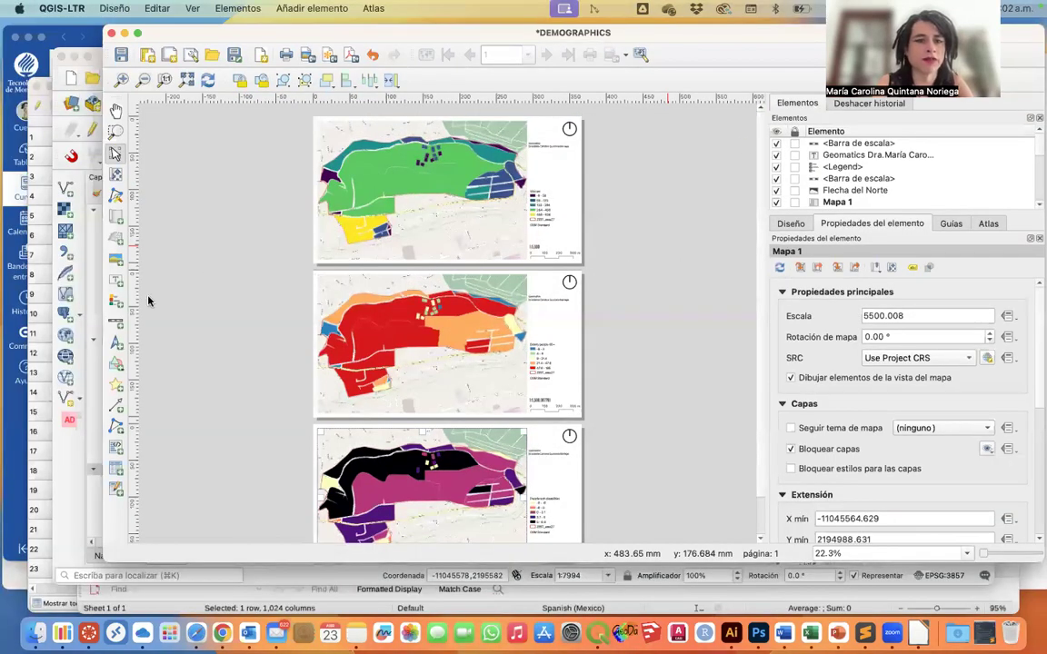
Switch to Finder, open DEMOGRAPHICS.pdf from the AR1006B-GEO folder, and look through its three pages before closing it
key("ctrl+Up")
left_click(233, 261)
scroll(233, 261, "left", 10)
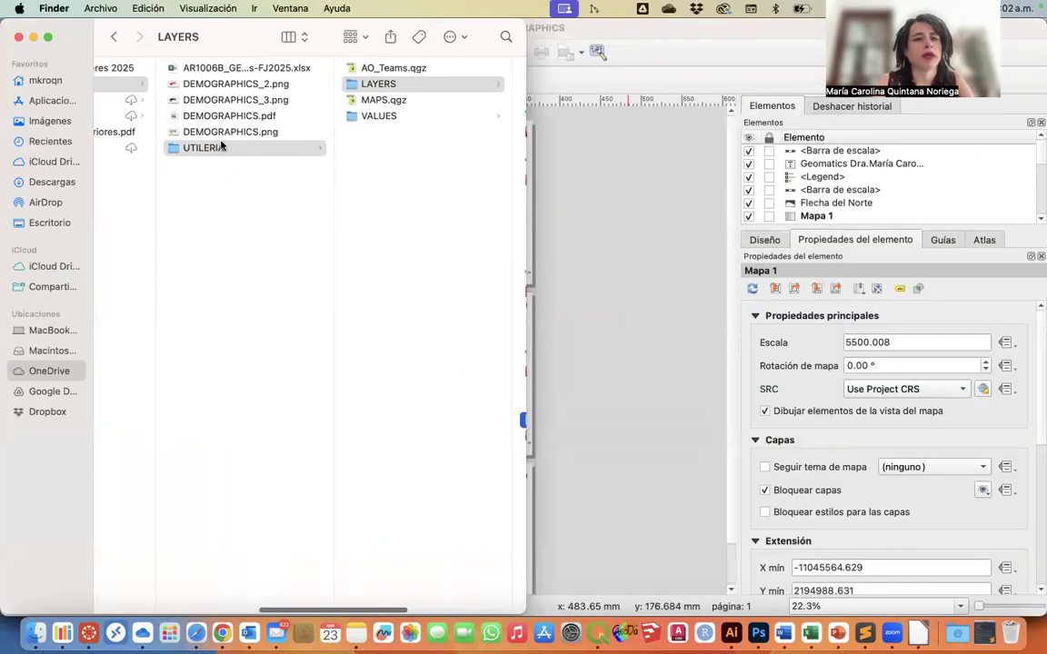
left_click(207, 119)
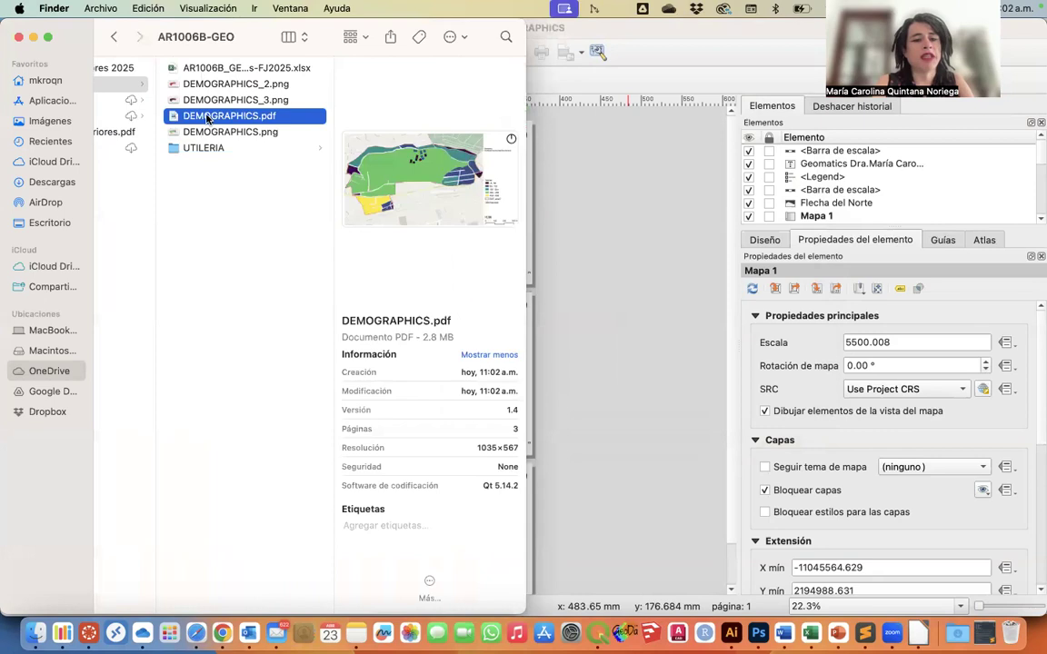
double_click(207, 118)
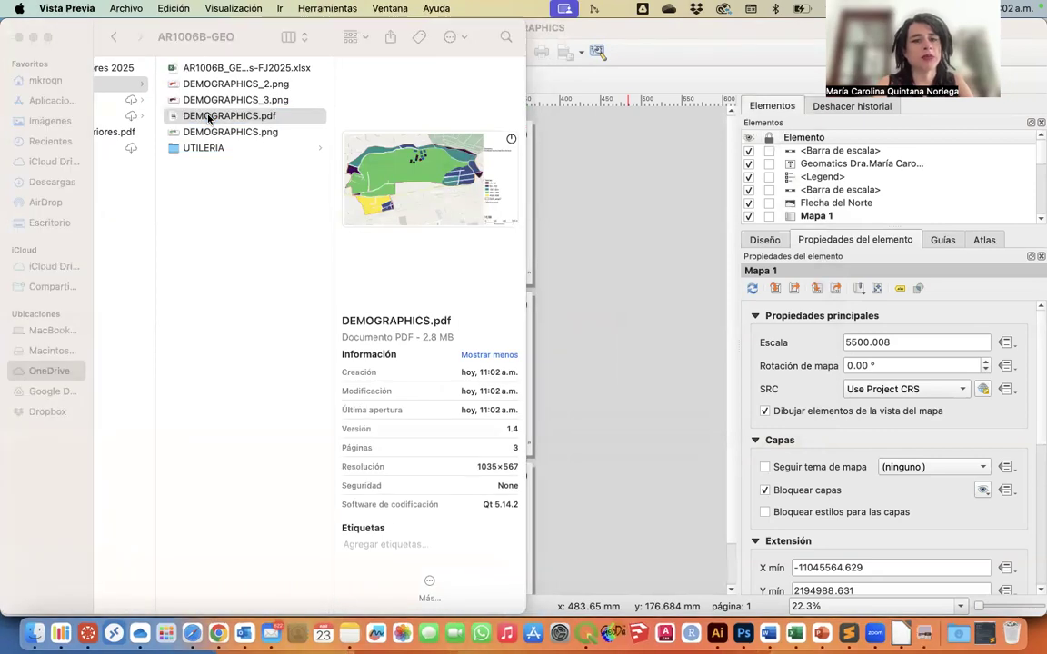
left_click(80, 186)
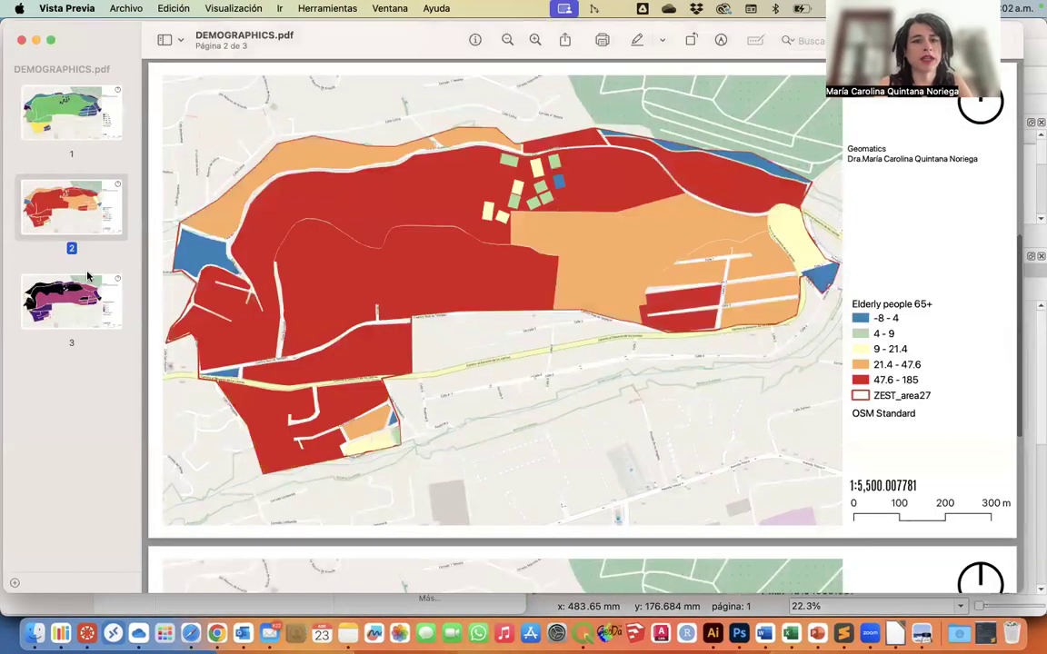
left_click(79, 277)
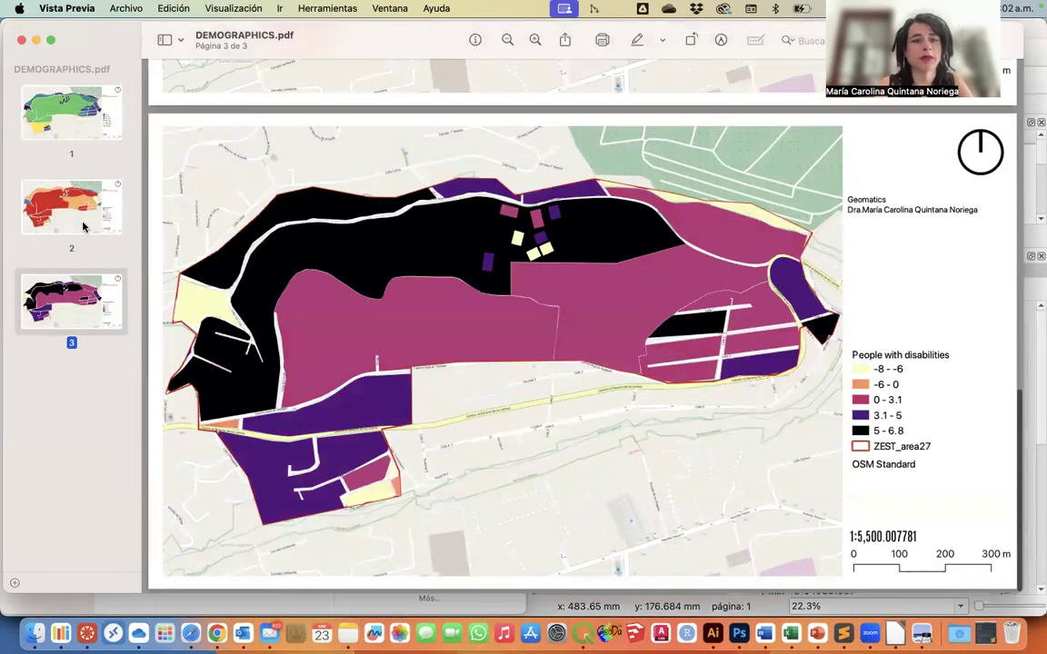
left_click(78, 110)
left_click(21, 40)
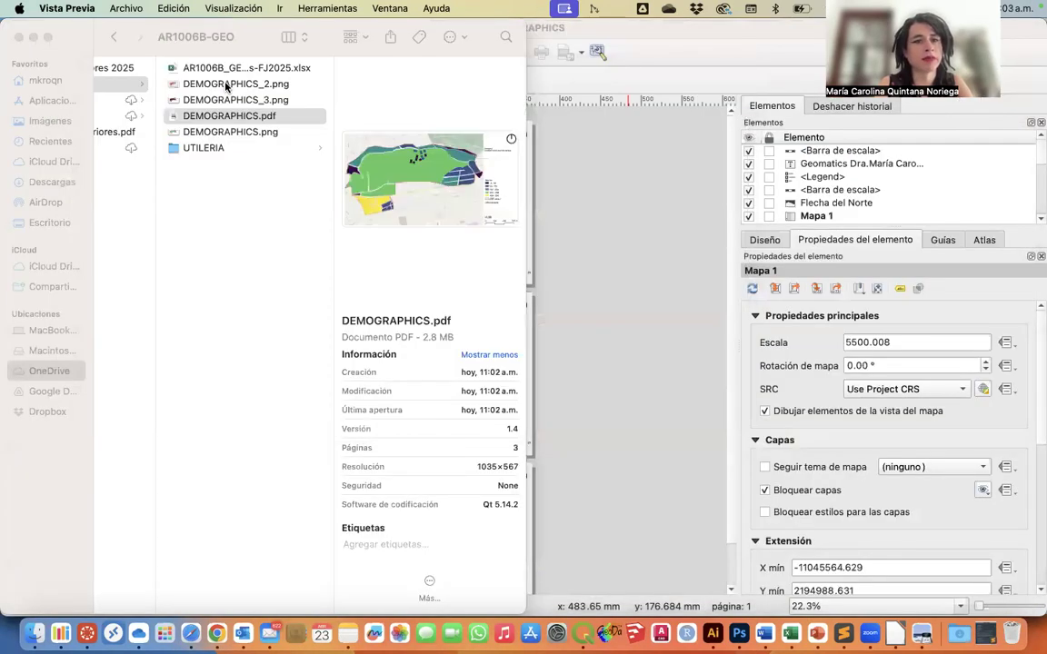
Rename the first exported image, DEMOGRAPHICS.png, as DEMOGRAPHICS_1.png
left_click(204, 121)
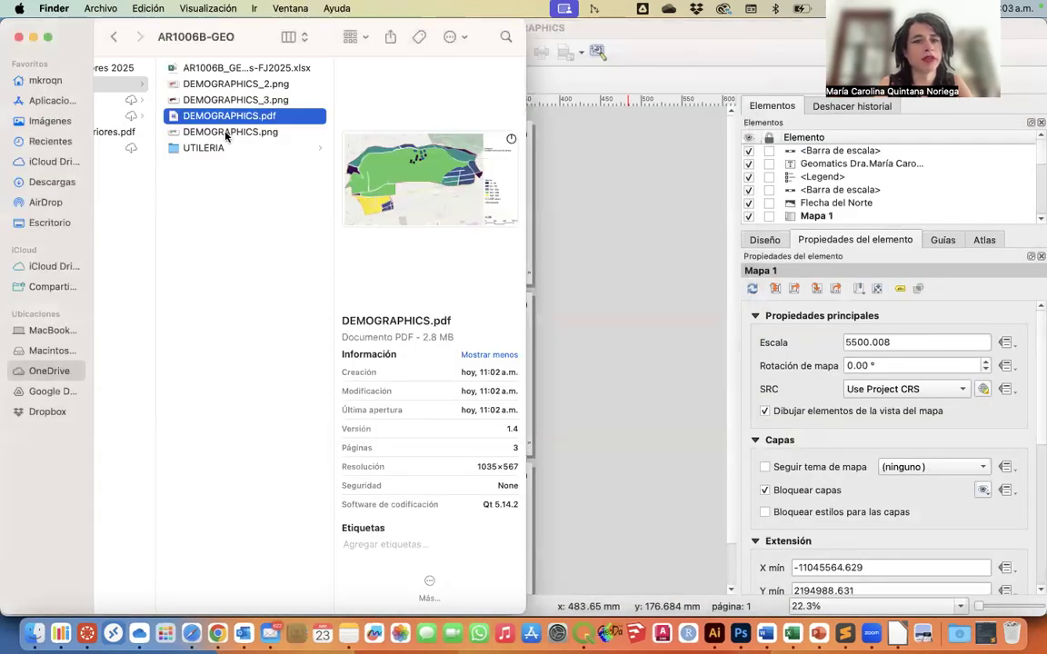
left_click(244, 133)
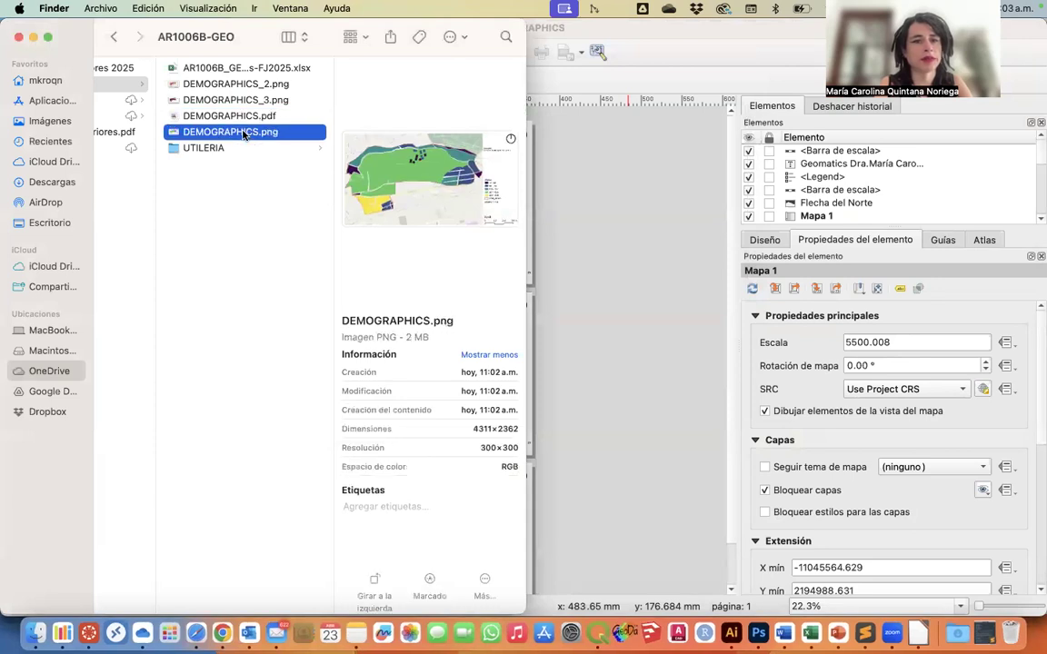
left_click(243, 133)
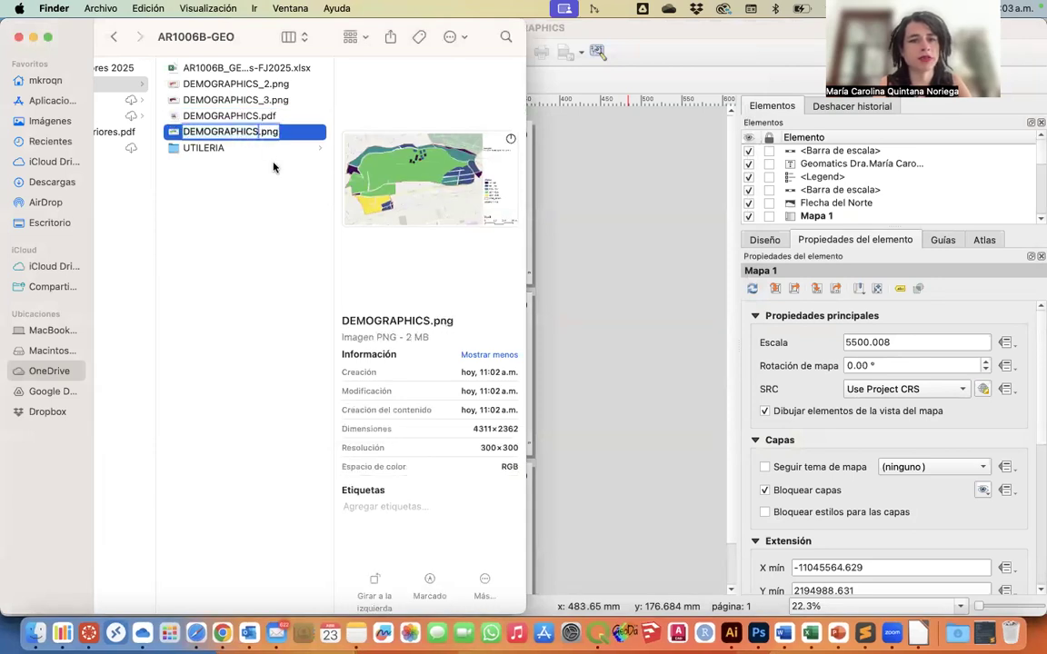
type("_")
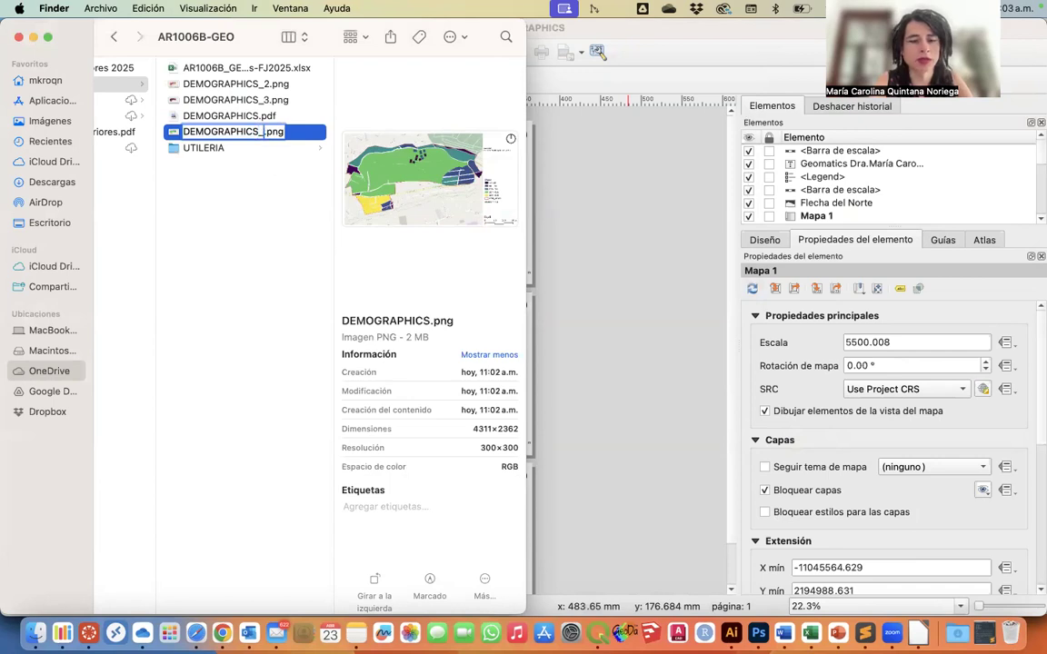
type("1")
key("Return")
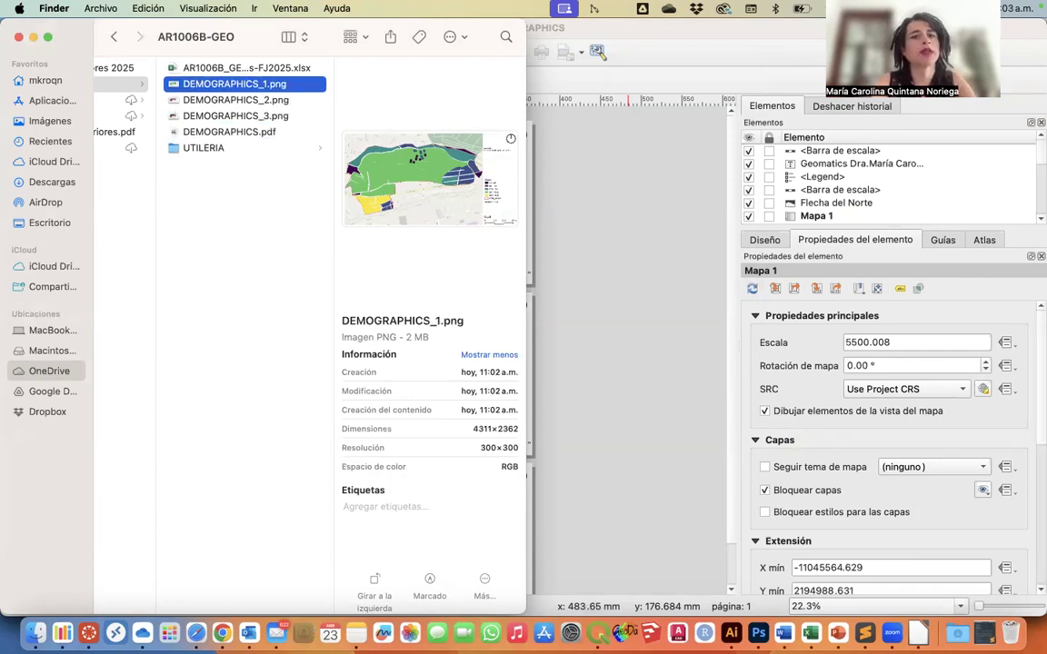
Open DEMOGRAPHICS_3.png and examine the map's street detail and image quality up close, then close the image
left_click(225, 104)
left_click(219, 115)
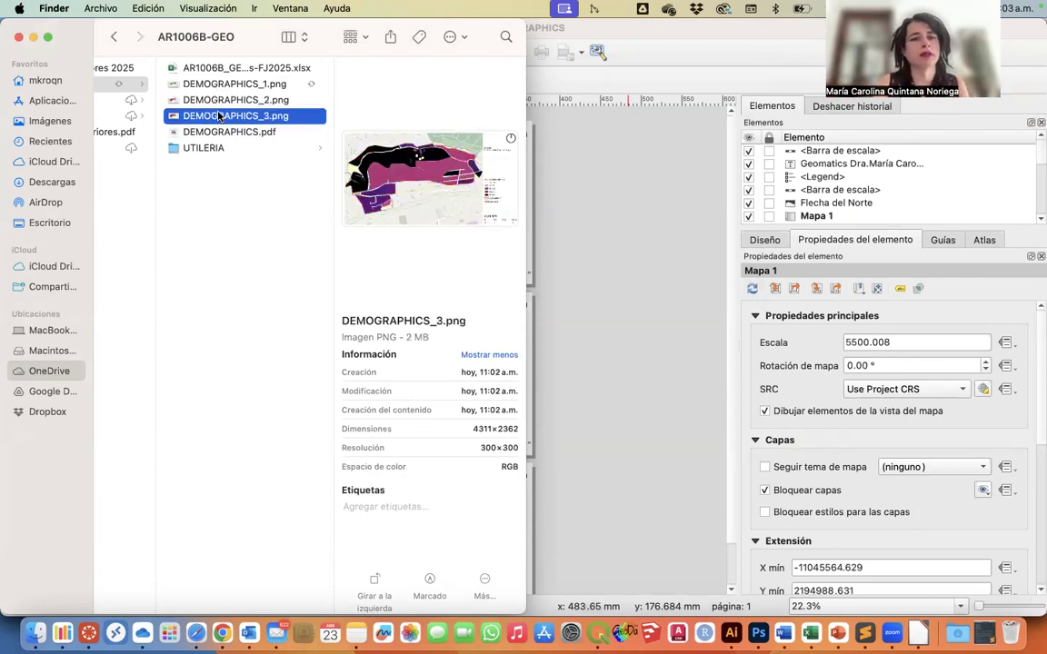
double_click(219, 116)
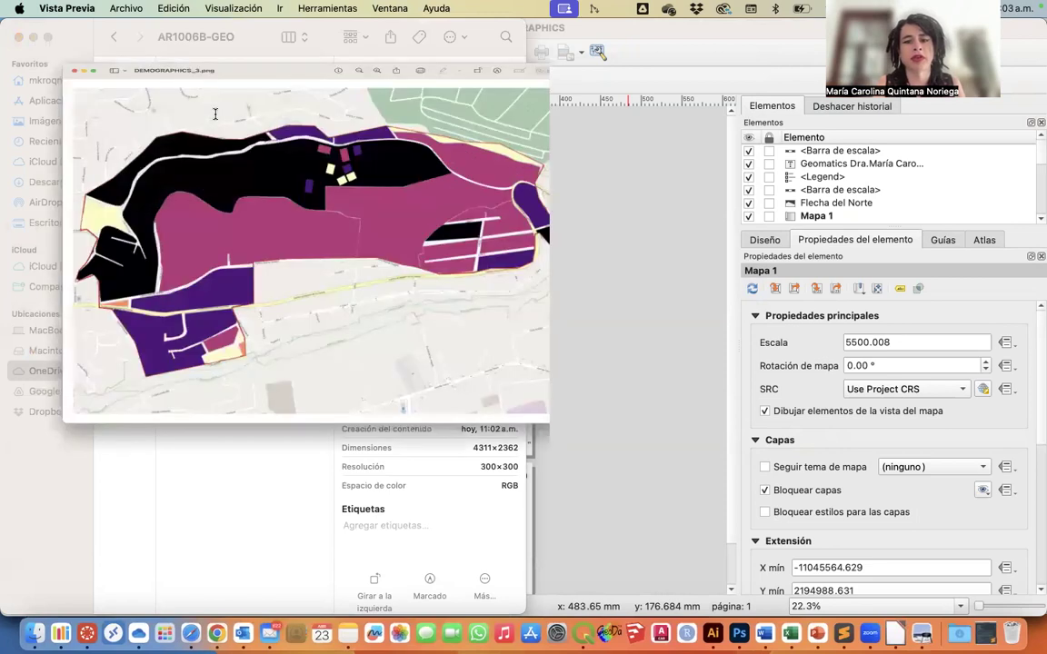
scroll(499, 345, "up", 3)
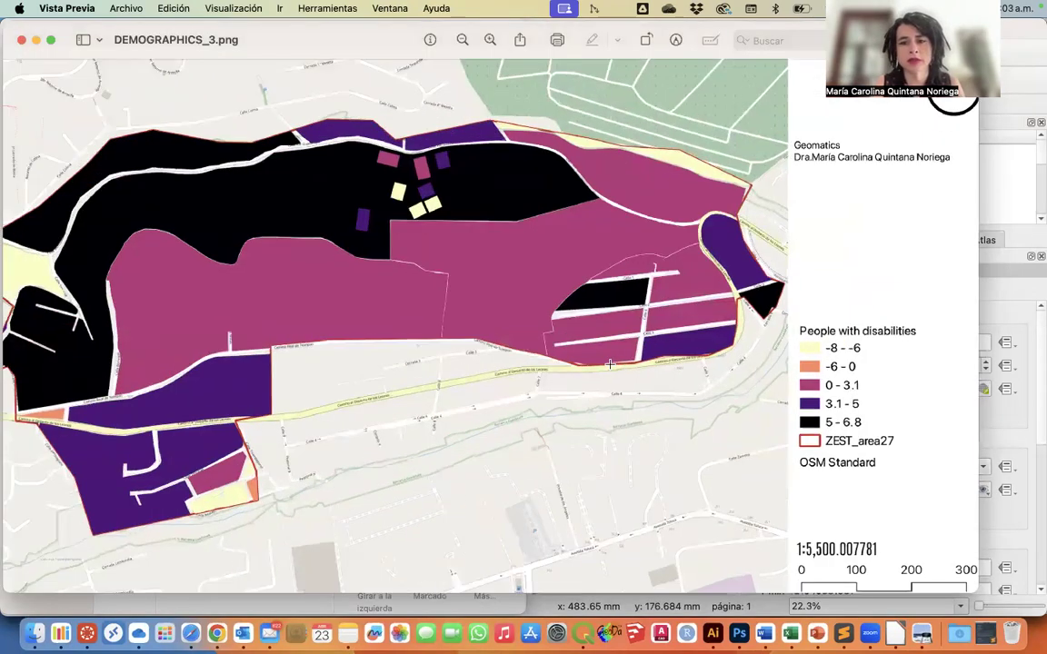
scroll(490, 446, "up", 5)
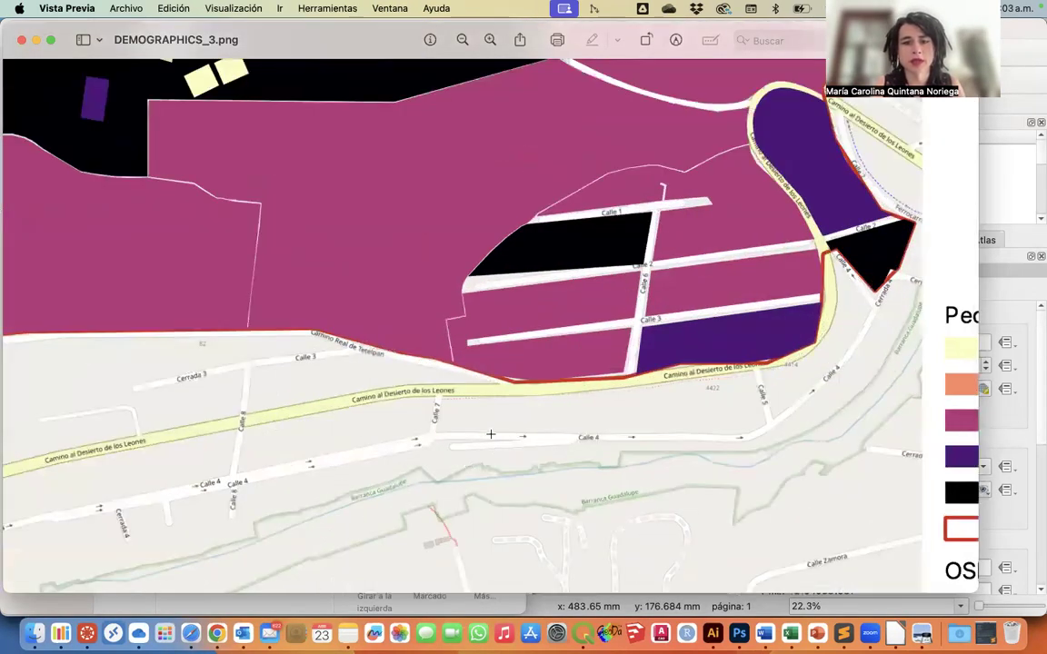
scroll(491, 446, "up", 5)
scroll(491, 434, "up", 1)
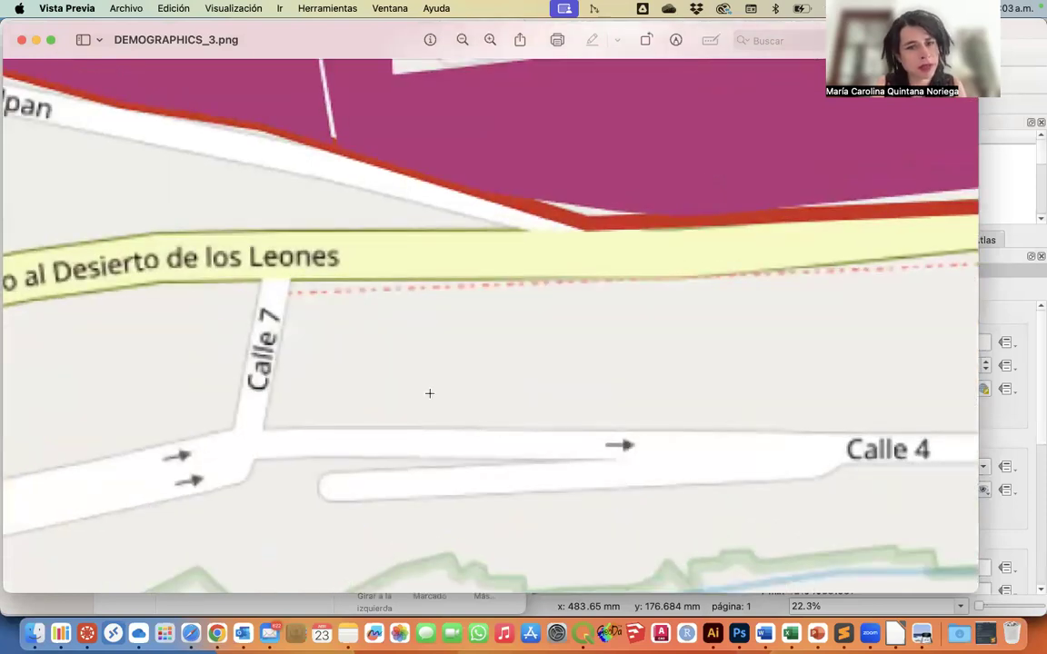
scroll(430, 393, "down", 5)
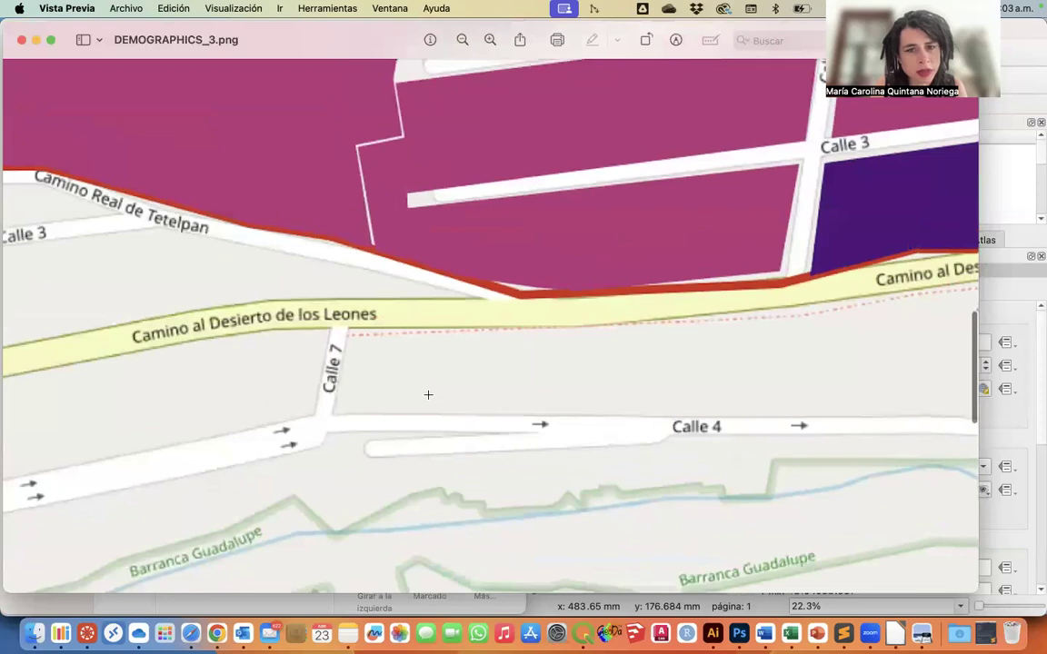
scroll(427, 394, "down", 3)
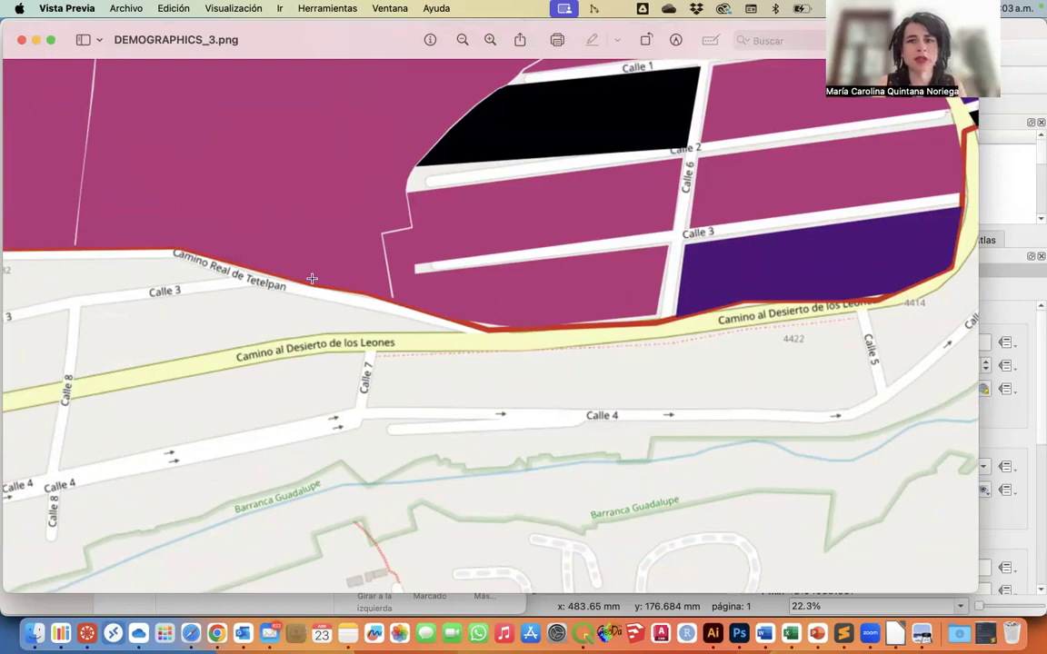
left_click_drag(18, 33, 146, 66)
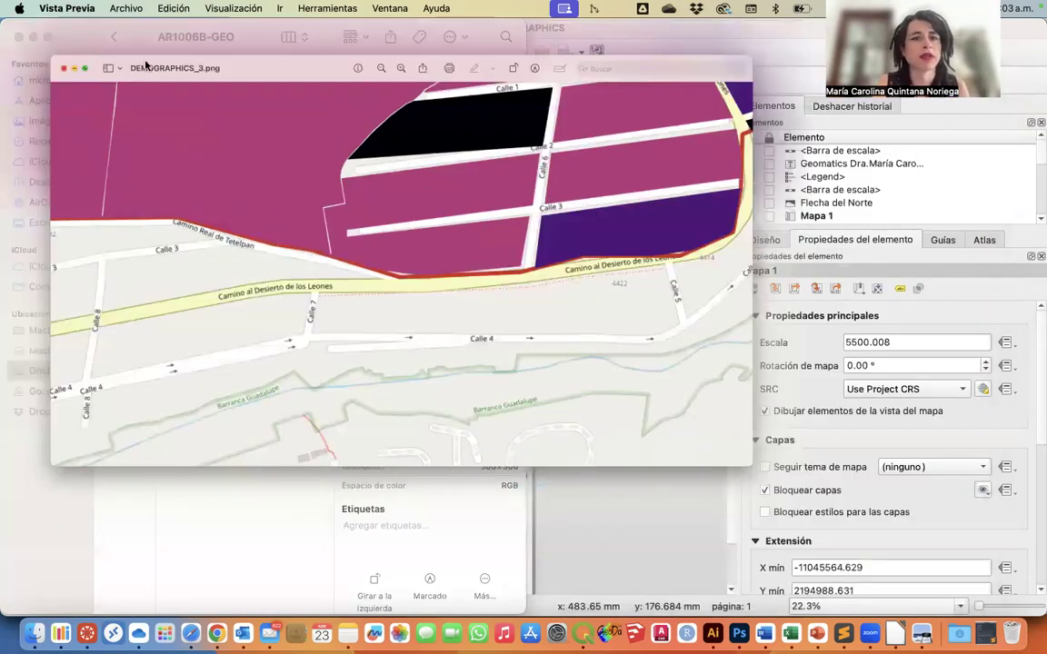
key("super+w")
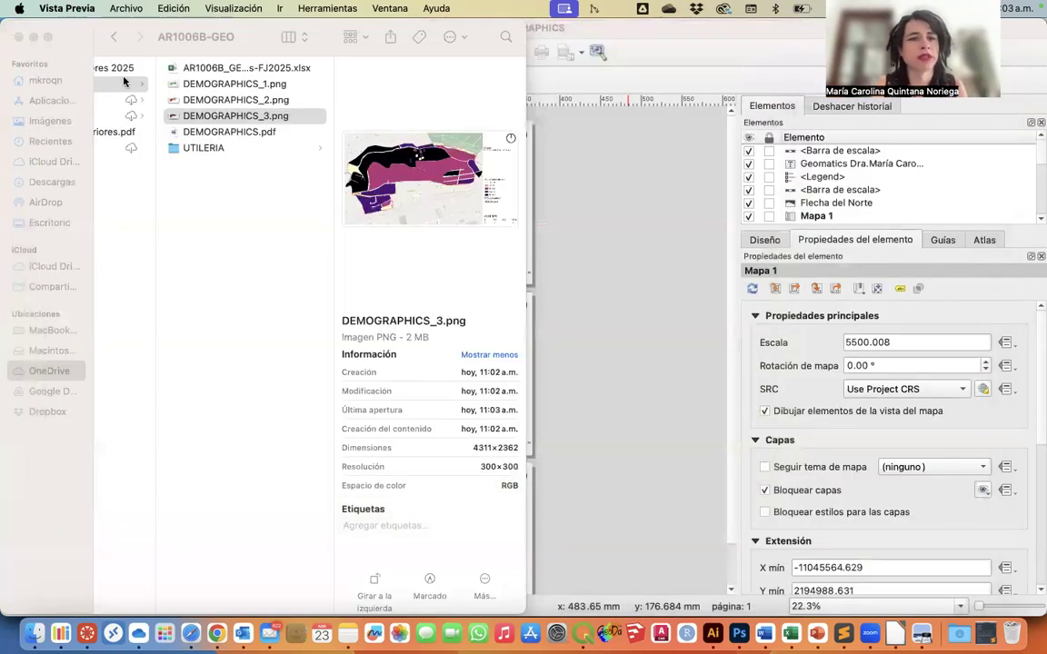
Return to the DEMOGRAPHICS layout in QGIS and close its window
left_click(557, 177)
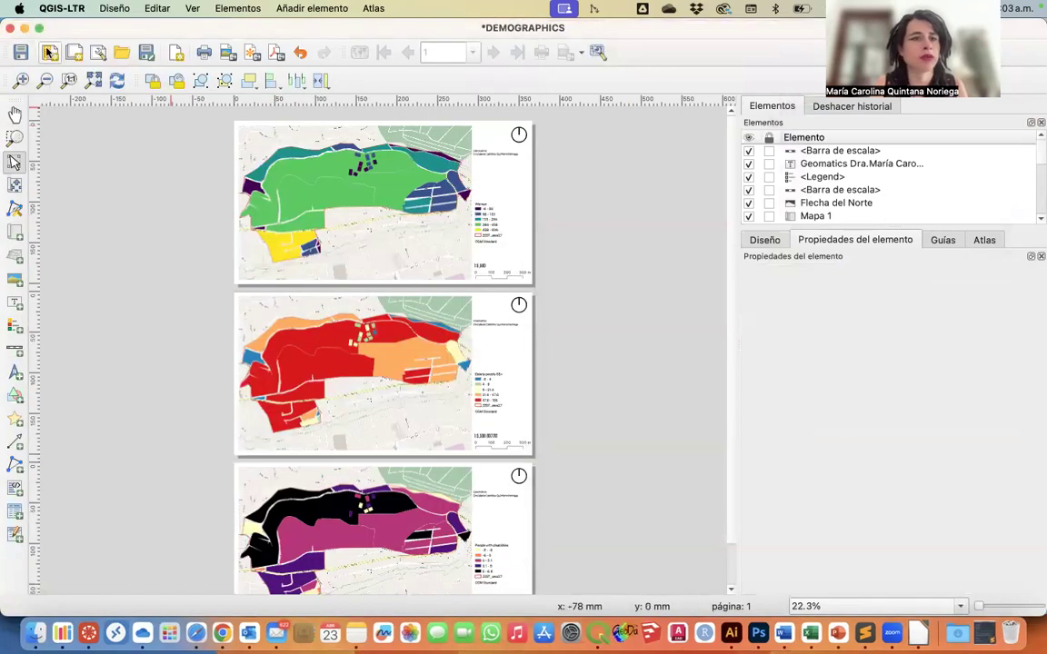
left_click(10, 28)
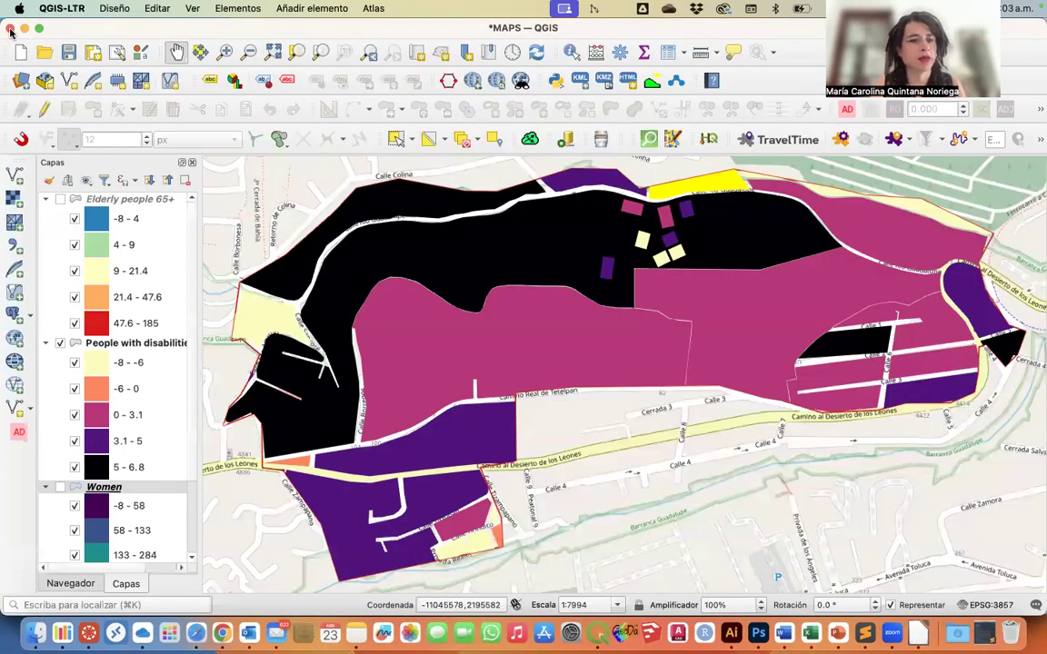
Collapse the legend classes of the Women, People with disabilities and Elderly people 65+ layers, and save the MAPS project
left_click(44, 488)
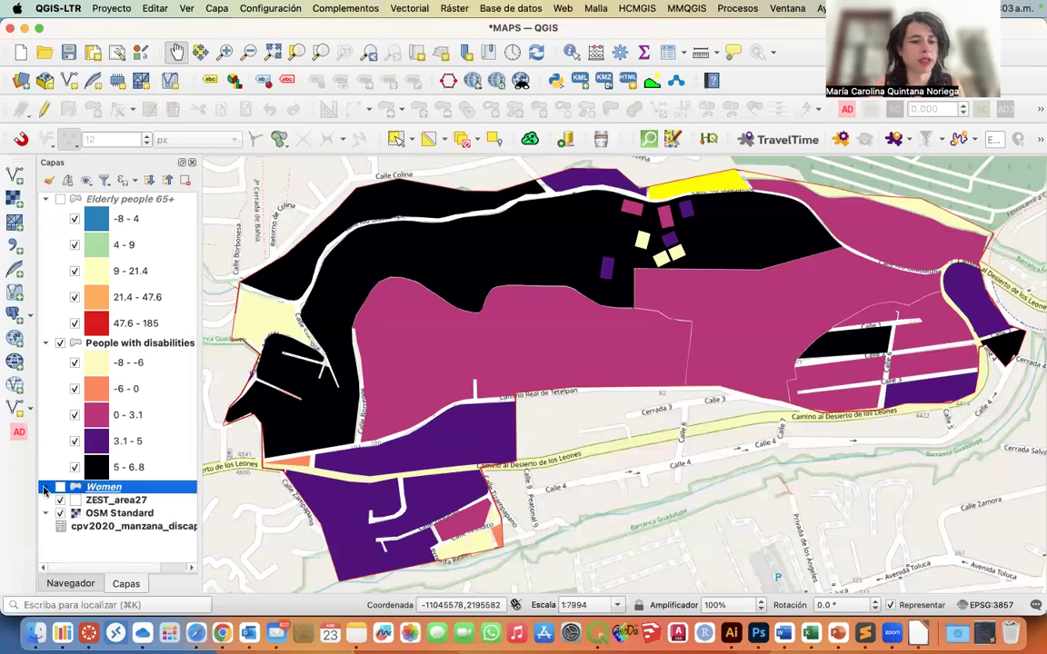
left_click(45, 343)
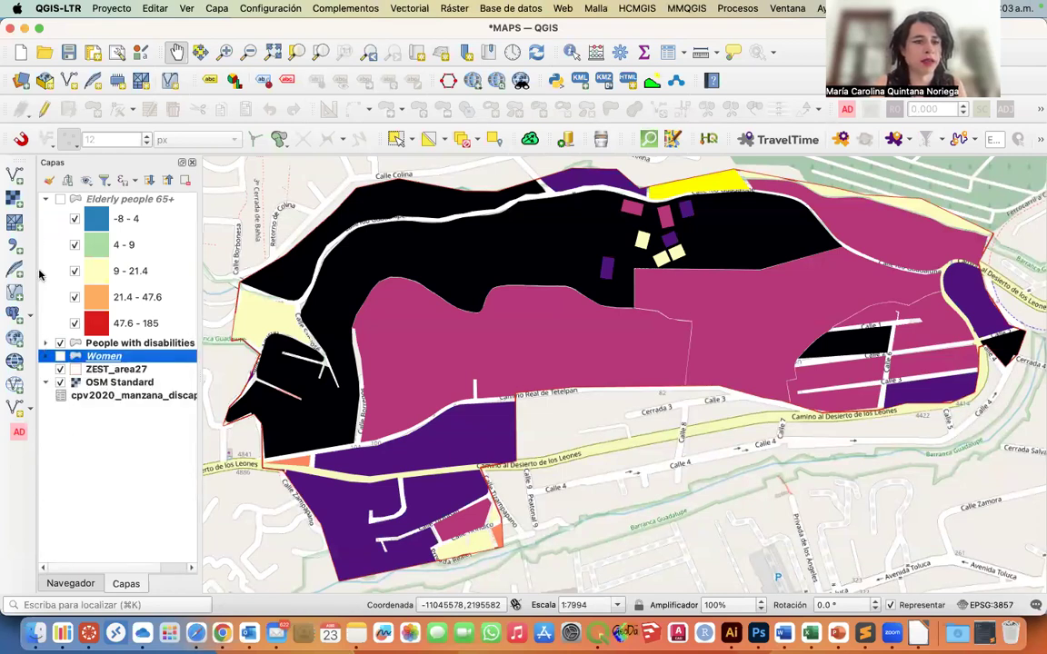
left_click(45, 199)
left_click(141, 339)
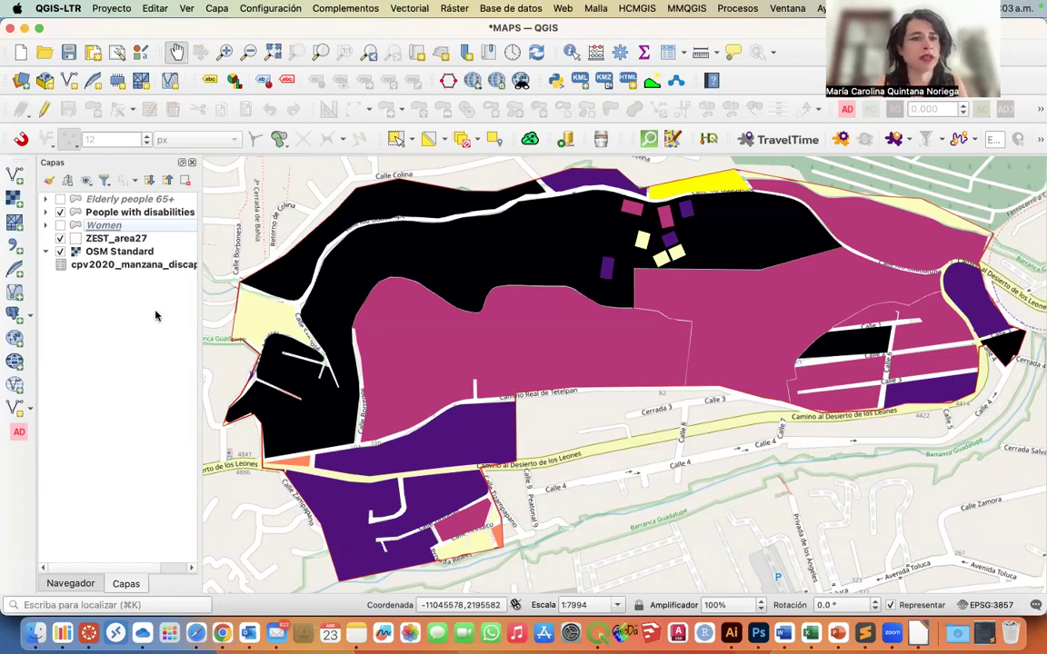
left_click(70, 54)
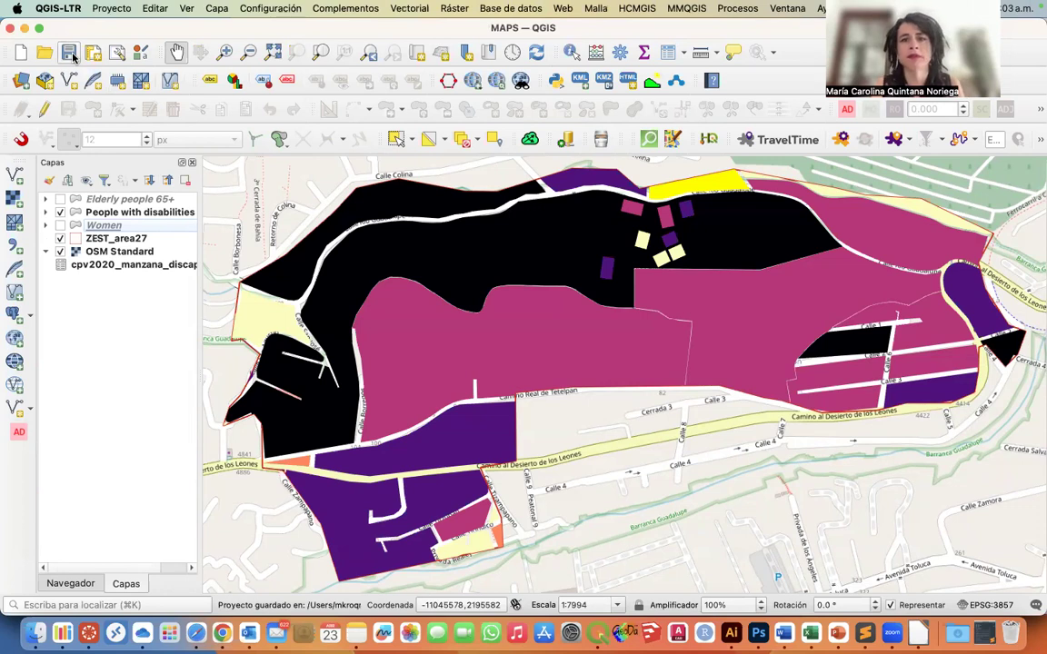